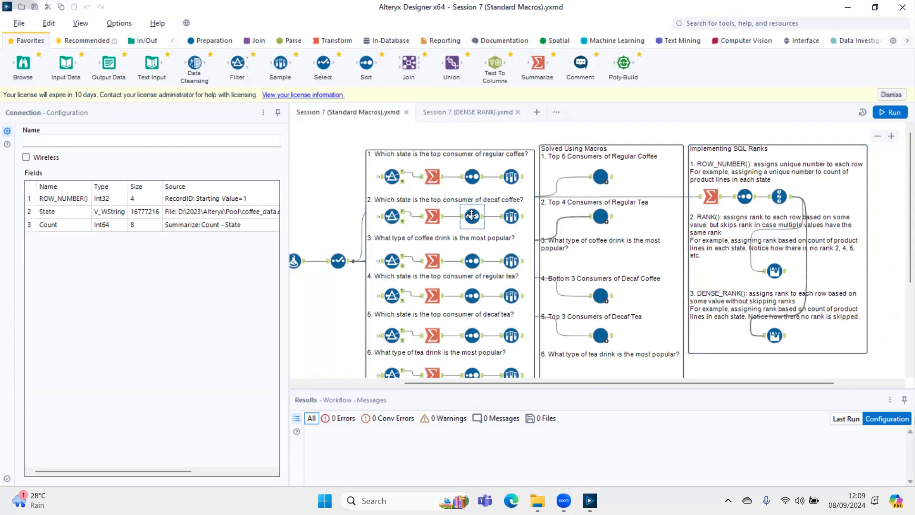
Run the workflow and show the sorted state counts for the regular coffee question
click(601, 178)
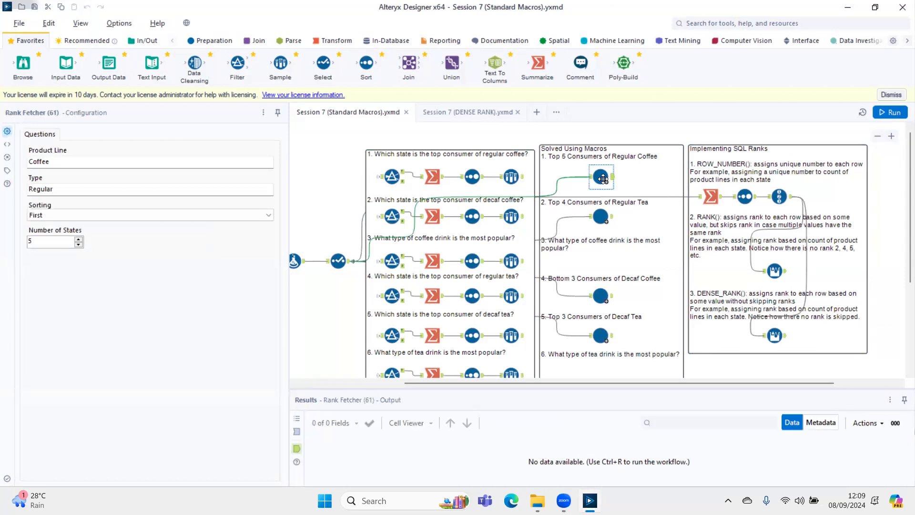
key(ctrl+r)
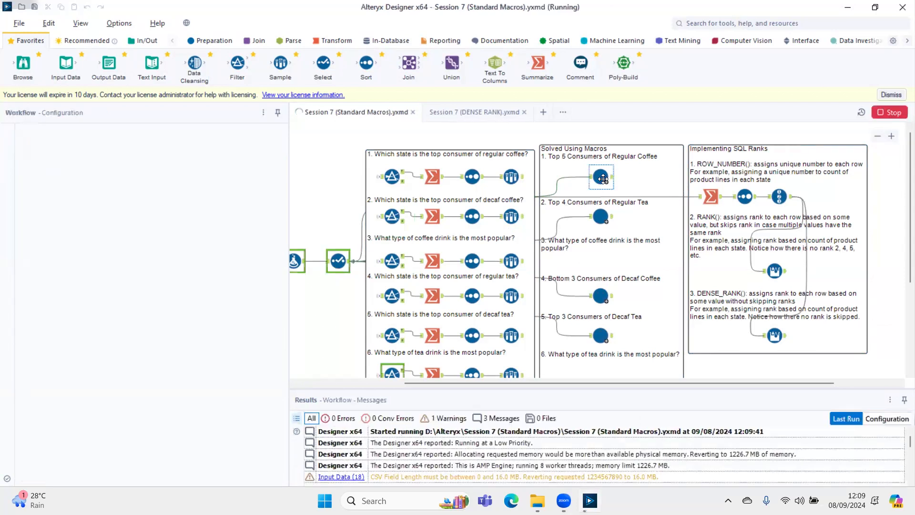
click(521, 177)
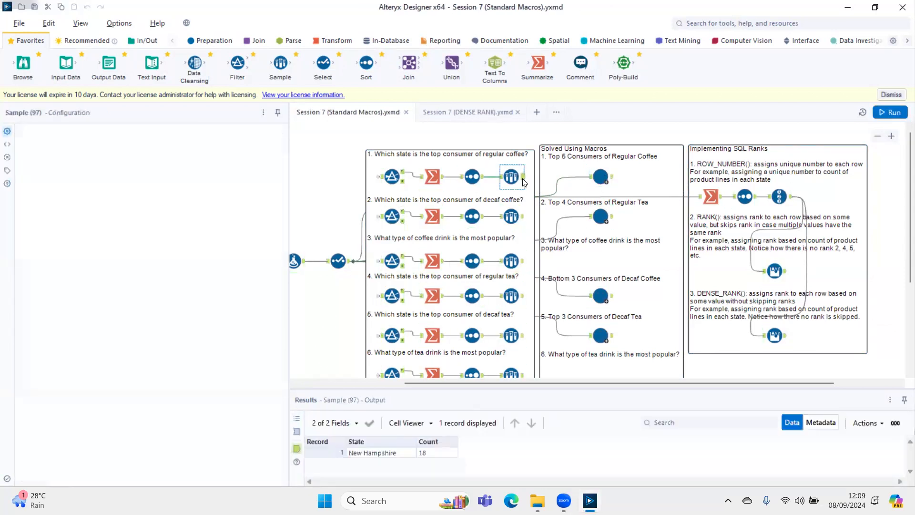
click(473, 177)
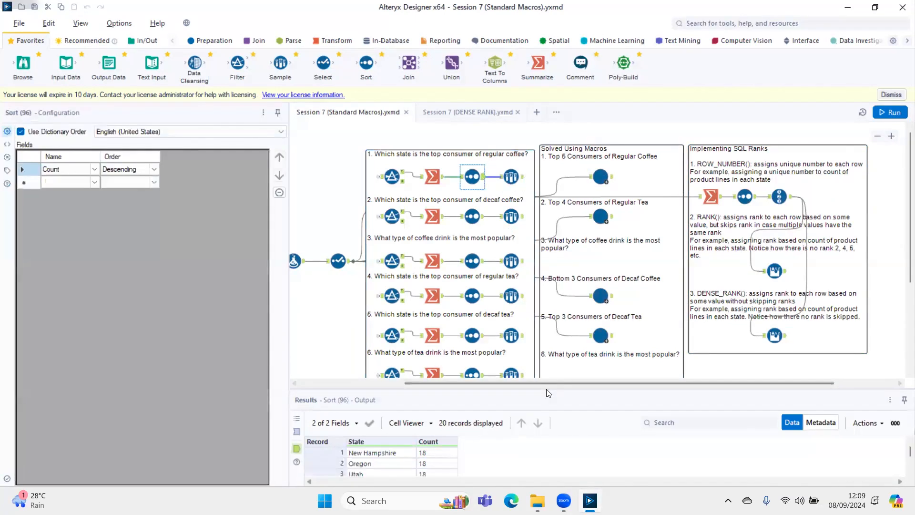
Examine the groups of states with tied counts in the sort output, using an enlarged results area
drag(543, 378, 524, 210)
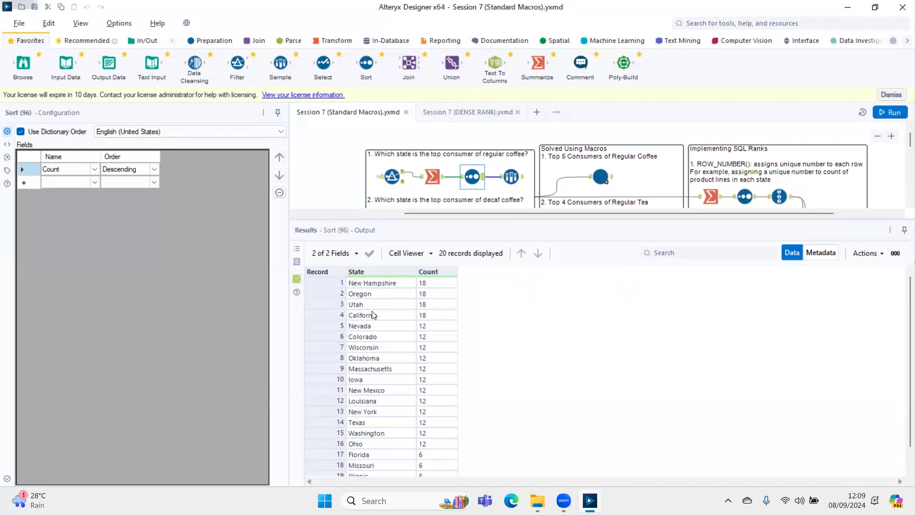
drag(412, 283, 411, 318)
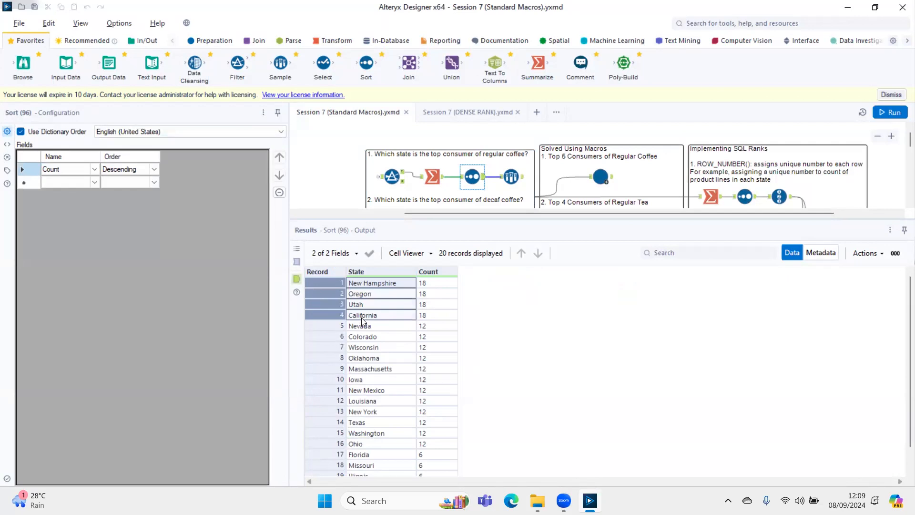
drag(390, 327, 403, 446)
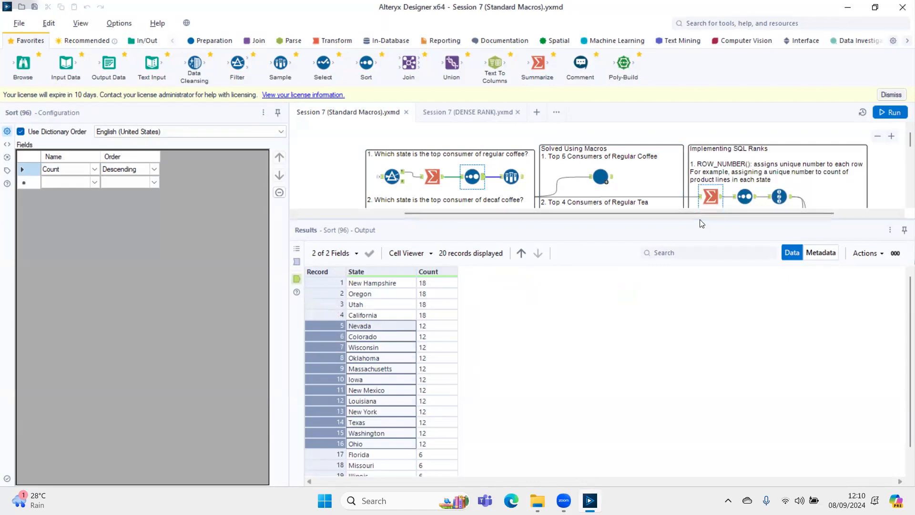
drag(699, 218, 710, 398)
drag(534, 393, 614, 390)
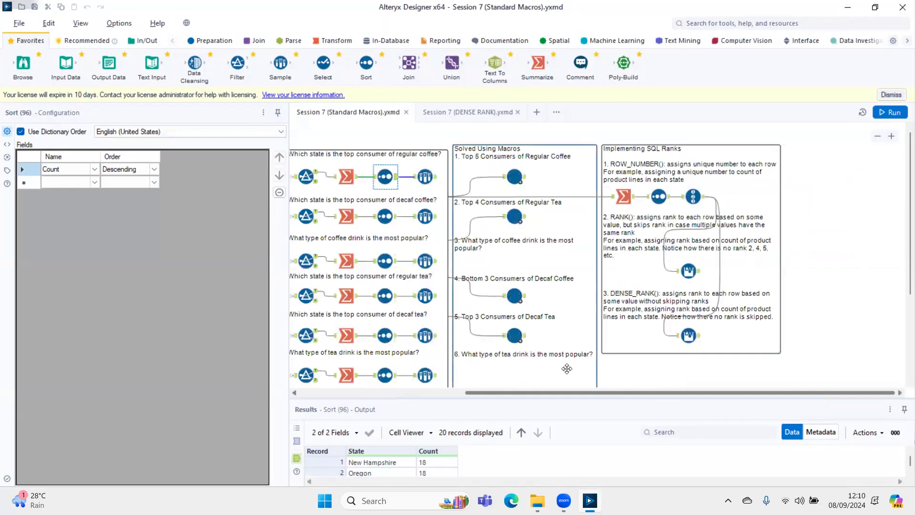
Switch to Notepad and clear all the existing text
key(super)
text(notepad)
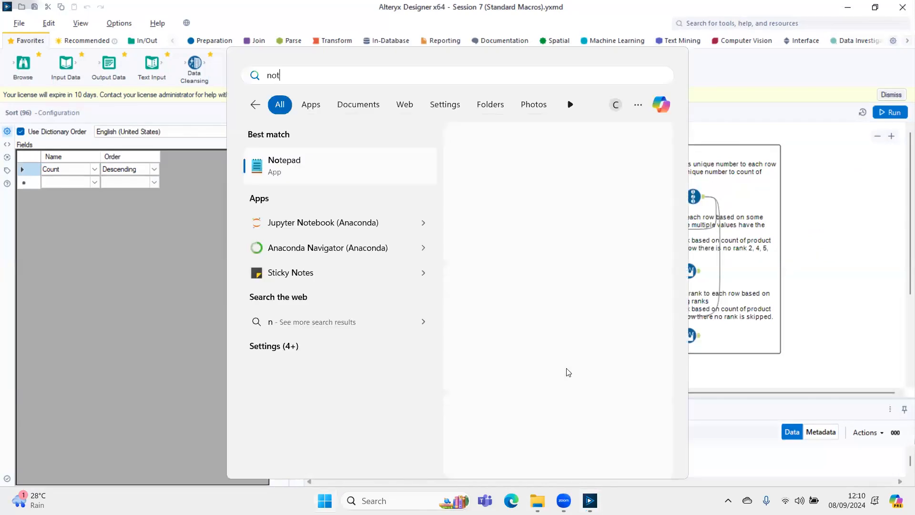
key(Return)
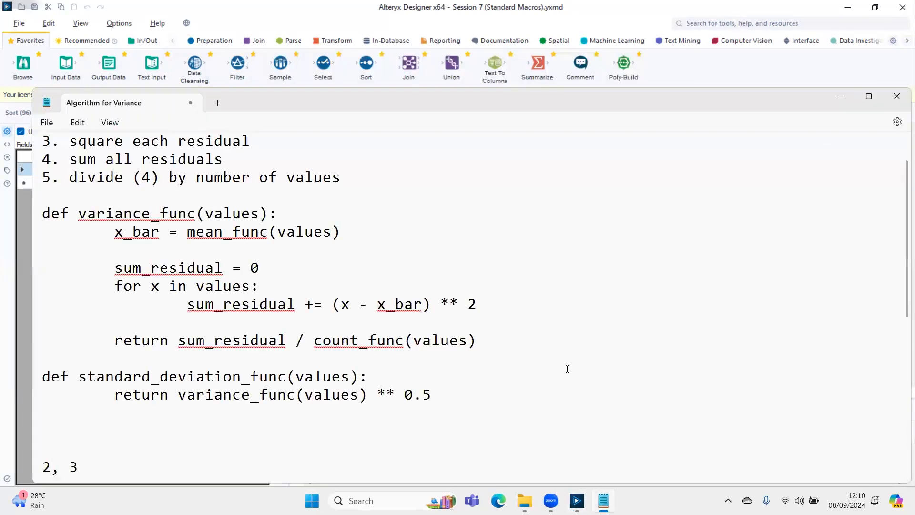
key(ctrl+a)
key(Delete)
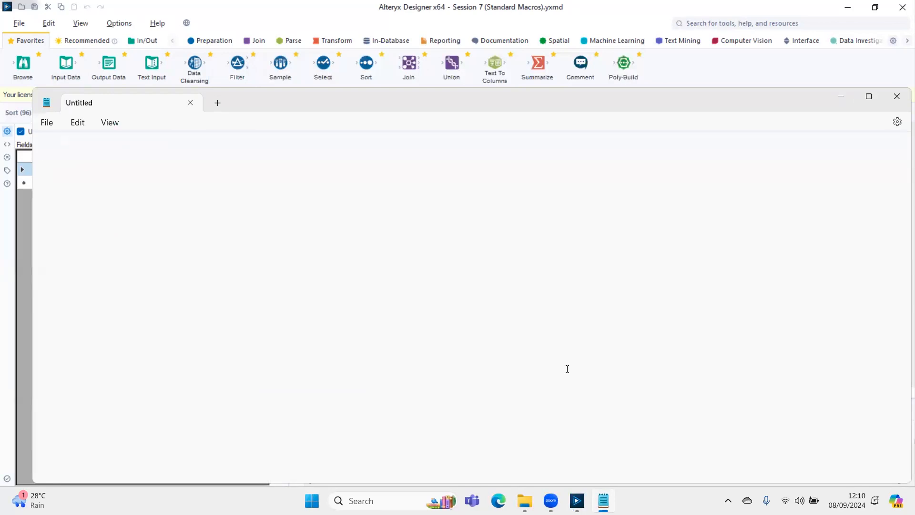
List the three ranking functions ROW_NUMBER(), RANK() and DENSE_RANK(), separated by blank lines
text(ROW_N)
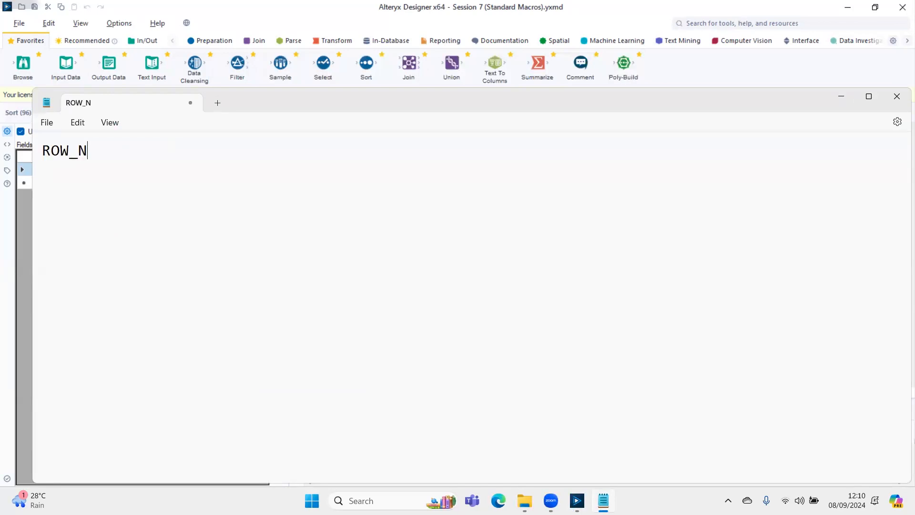
text(UMBER())
key(Return)
key(Return)
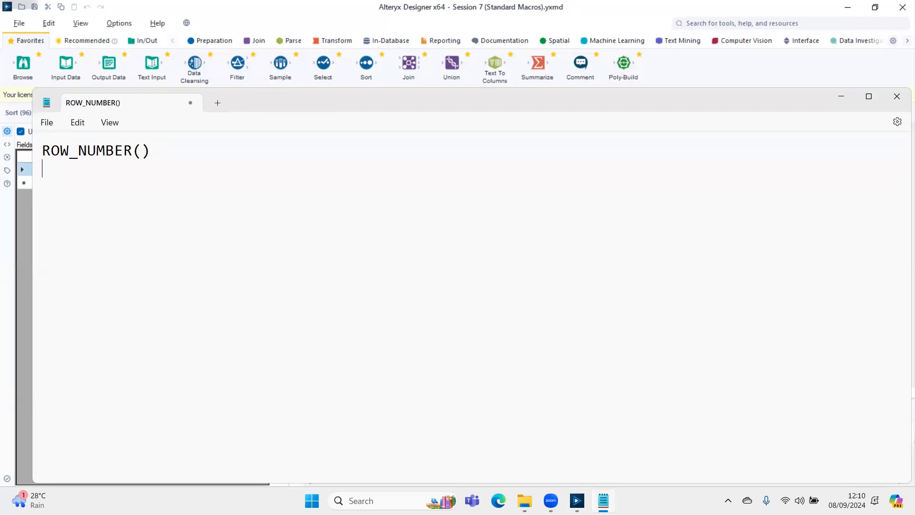
text(RANK())
key(Return)
key(Return)
text(DENSE_)
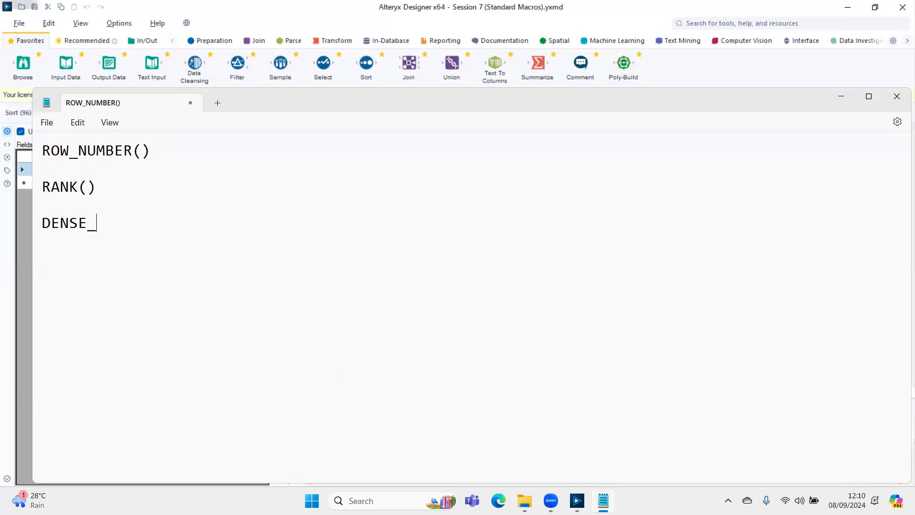
text(RANK())
key(Return)
key(Return)
Switch back to Alteryx Designer and copy all records of the sort output with headers
key(alt+Tab)
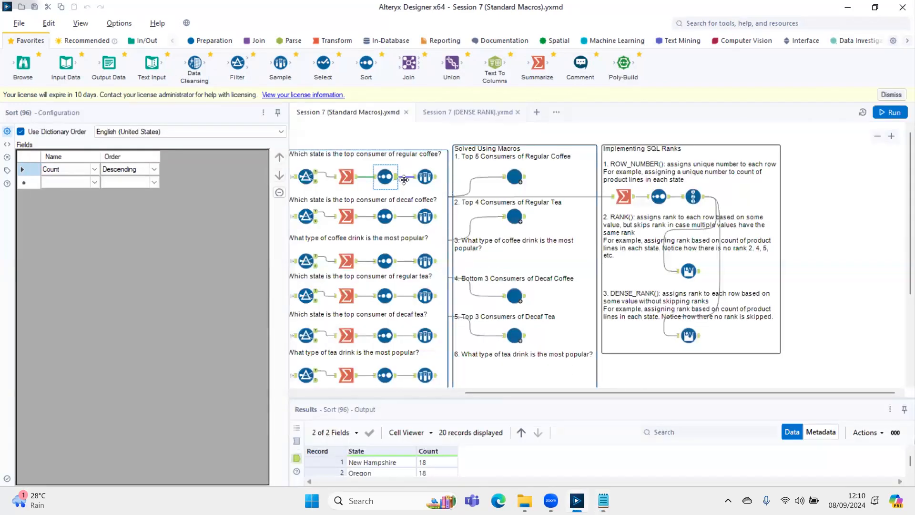
drag(530, 397, 530, 273)
right_click(372, 337)
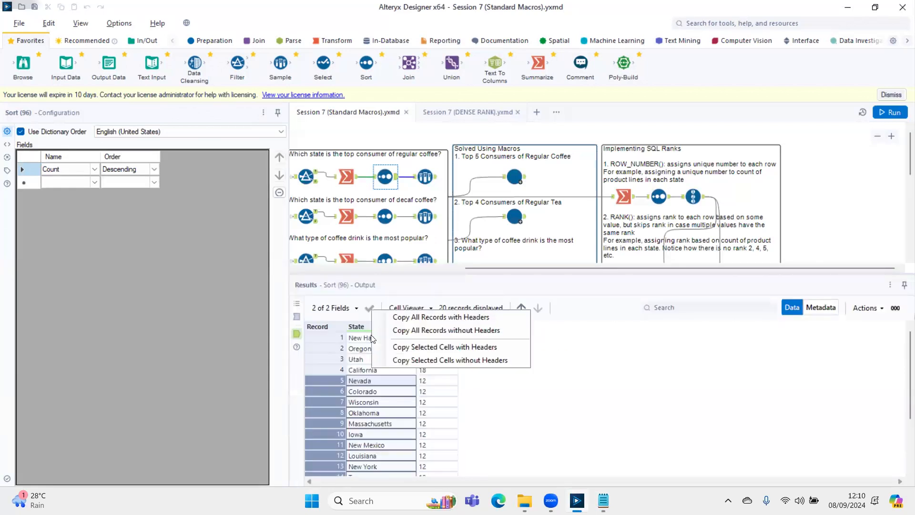
click(408, 318)
click(469, 290)
Open Excel, dismiss the activation dialog, and paste the copied records at A1 of the blank workbook
key(super)
text(excel)
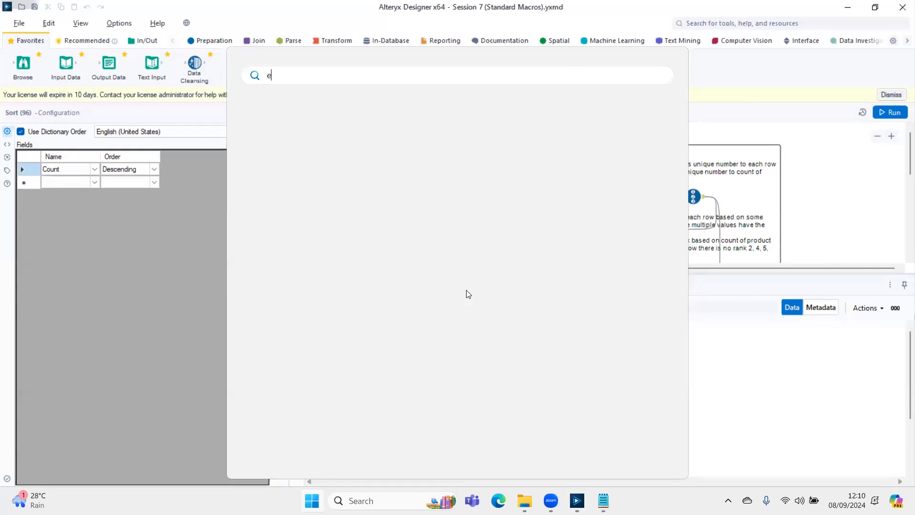
key(Return)
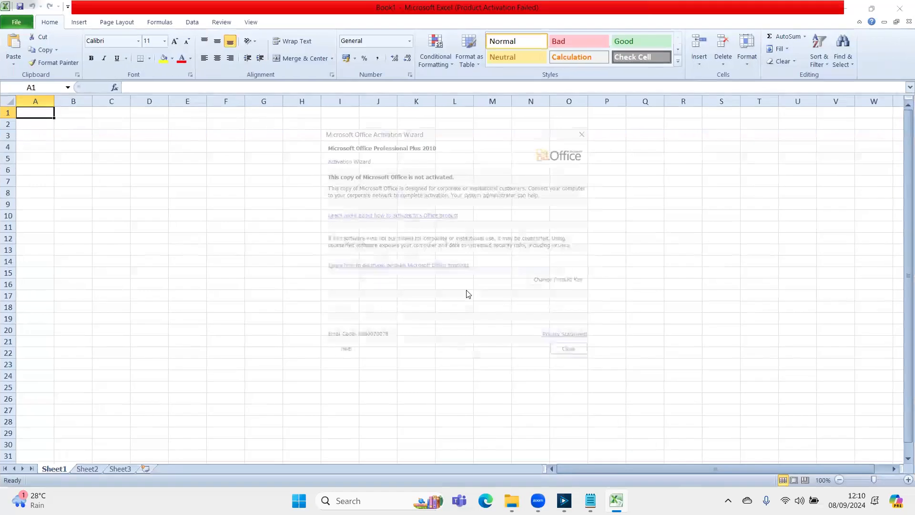
key(Escape)
key(ctrl+v)
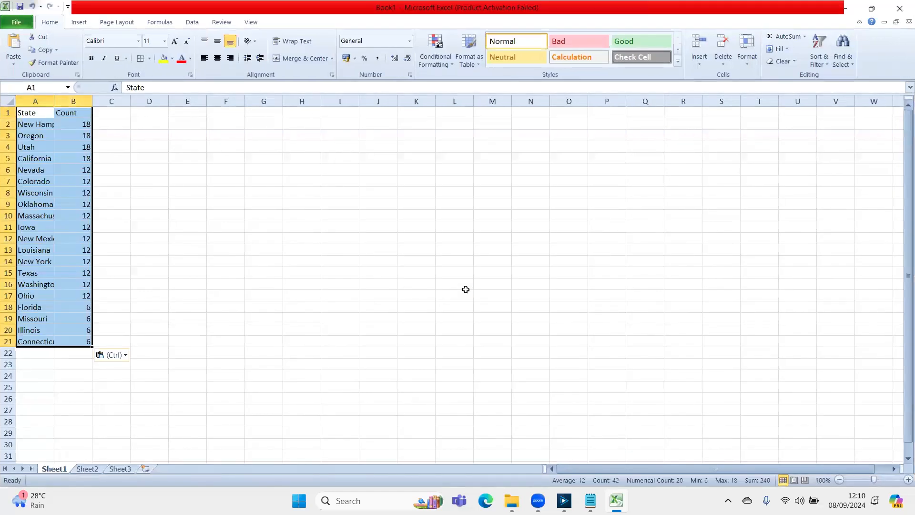
Autofit the column widths of the pasted State and Count table
key(Right)
key(Left)
key(ctrl+a)
key(alt+h)
key(o)
key(i)
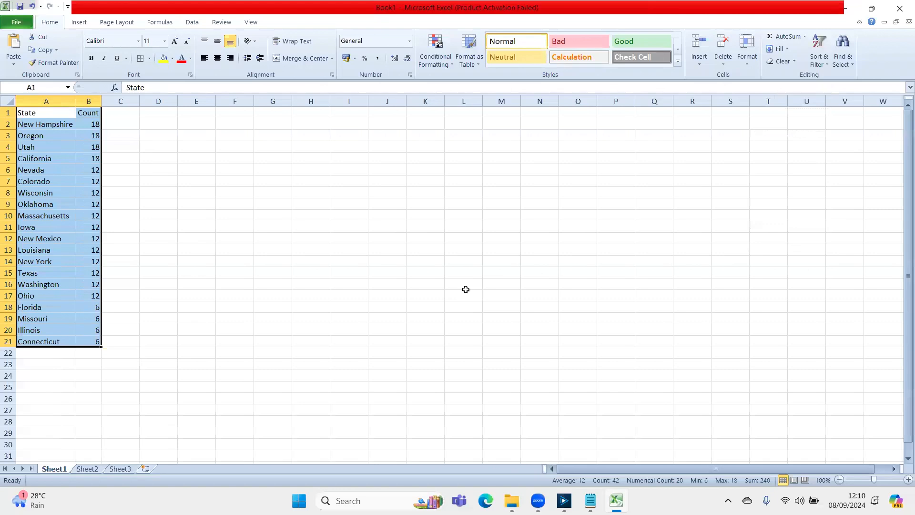
Add a ROW_NUMBER header in C1 and enter 1 in C2
key(Right)
key(Right)
text(ROW_NUMBER)
key(Return)
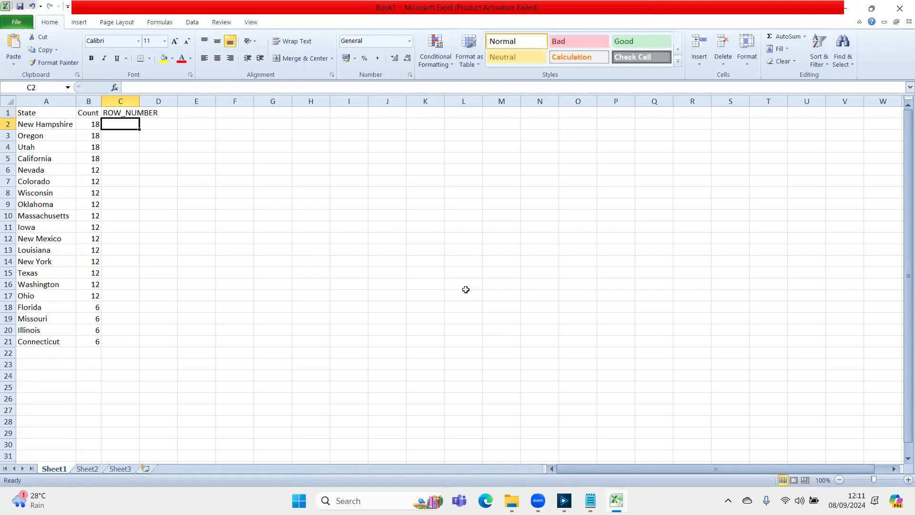
text(1)
key(Return)
Enter the formula =C2+1 in C3 and fill it down to C21
text(=)
key(Up)
text(+1)
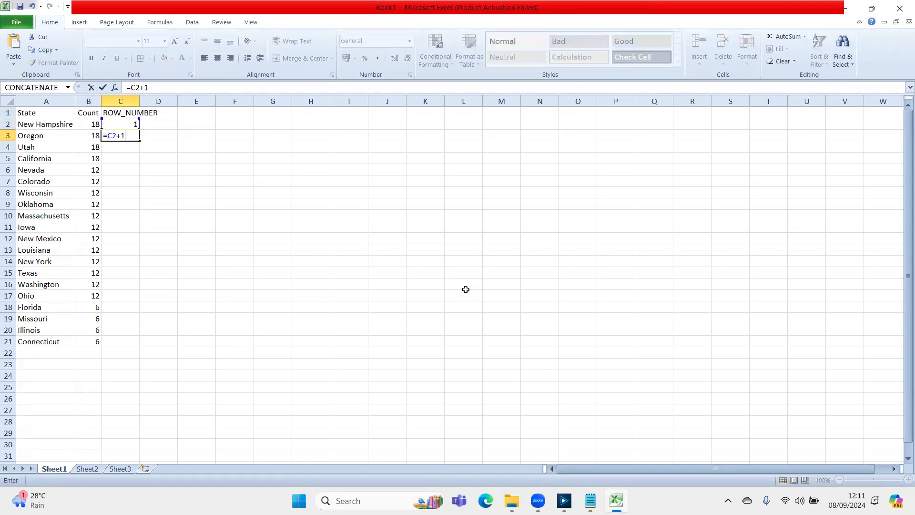
key(Return)
key(Up)
key(shift+Down)
key(shift+Down)
key(shift+Down)
key(shift+Down)
key(shift+Down)
key(shift+Down)
key(shift+Down)
key(shift+Down)
key(shift+Down)
key(shift+Down)
key(shift+Down)
key(shift+Down)
key(shift+Down)
key(shift+Down)
key(shift+Down)
key(shift+Down)
key(shift+Down)
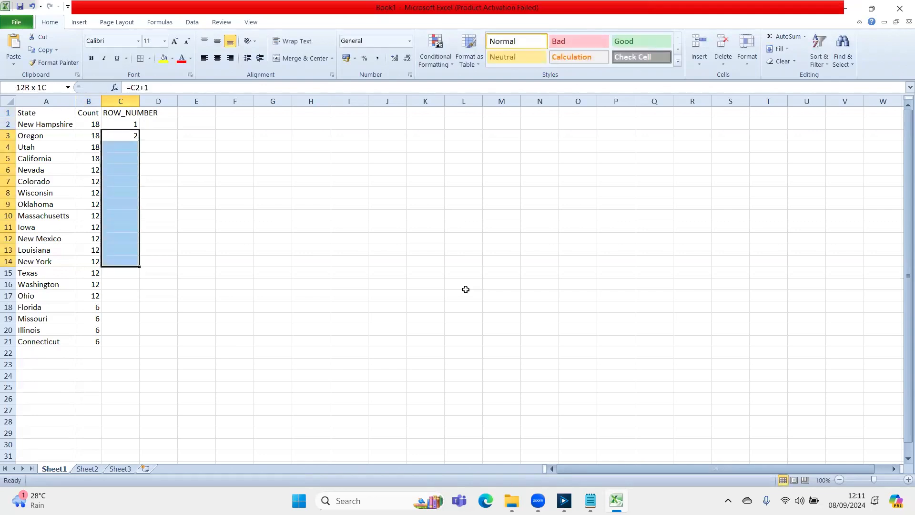
key(shift+Down)
key(ctrl+d)
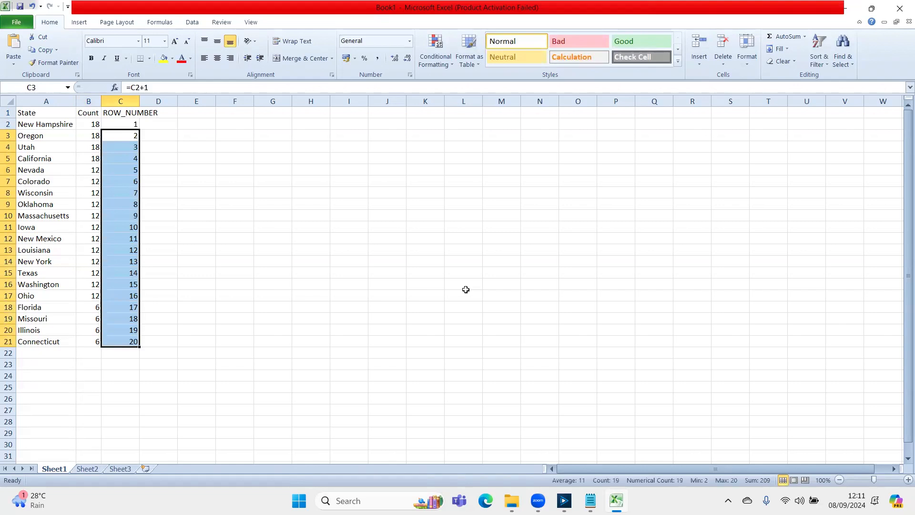
Autofit column C to its ROW_NUMBER header
key(Up)
key(Up)
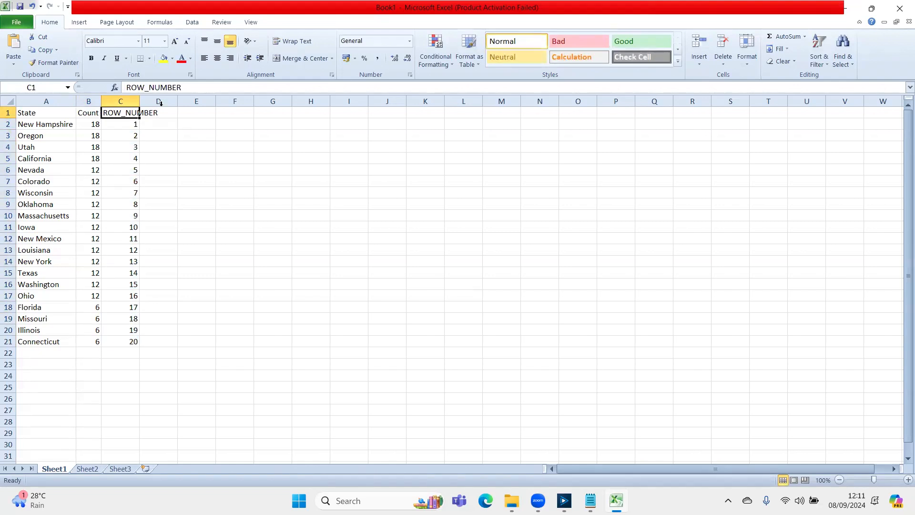
double_click(140, 101)
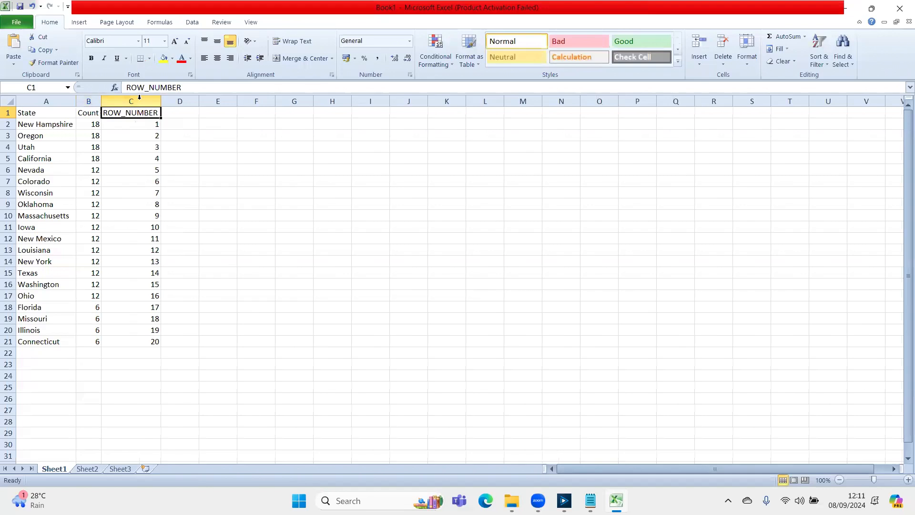
Add a RANK header in D1 and enter 1 in each of the cells D2 to D5
key(Right)
text(RANK)
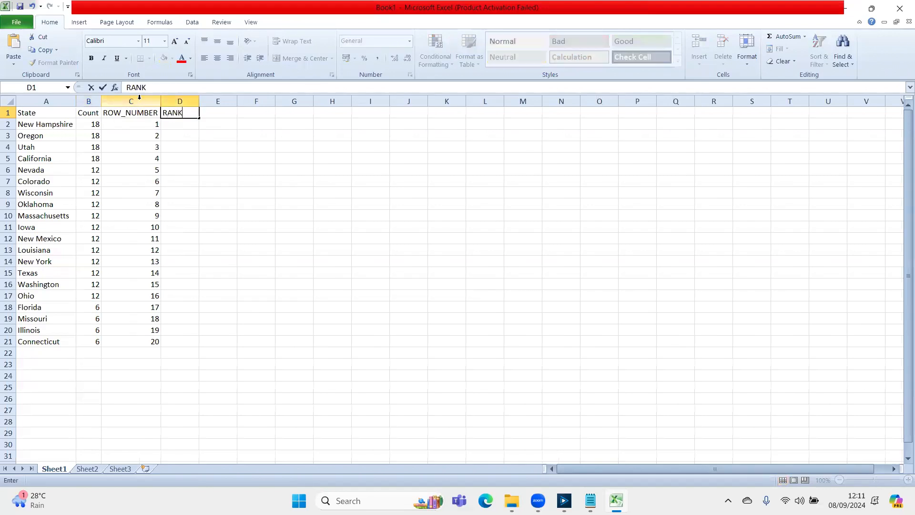
key(Return)
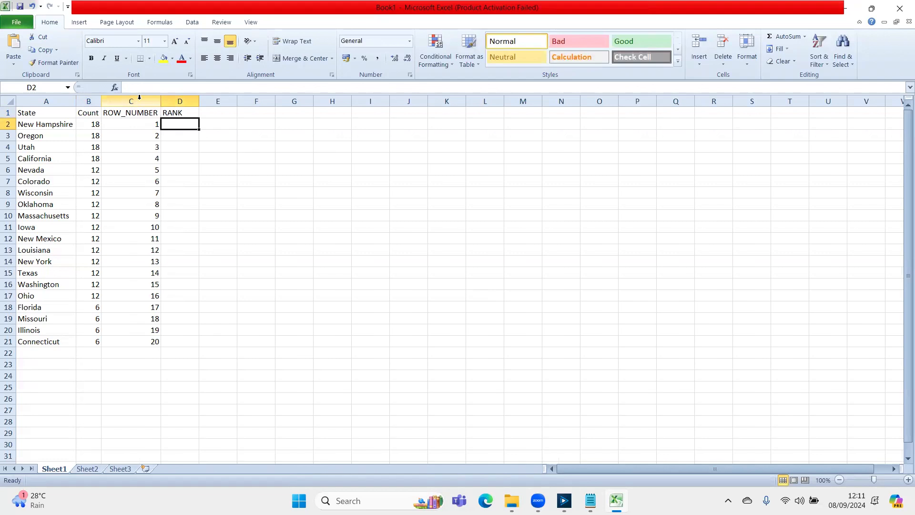
text(1)
key(Return)
text(1)
key(Return)
text(1)
key(Return)
text(1)
key(Return)
Review the tied ranks in D2:D5 and the count of the first state in the following group
key(Up)
key(Up)
key(Up)
key(Down)
key(Down)
key(Up)
key(Up)
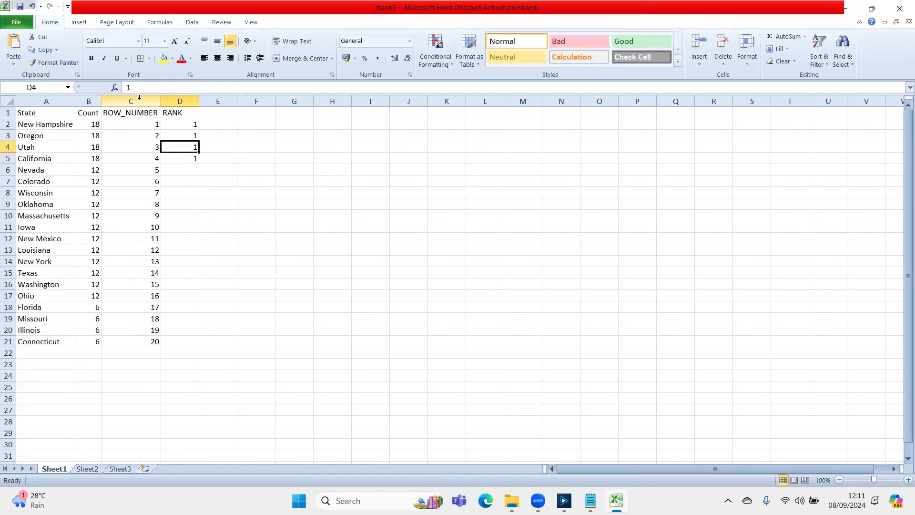
key(Down)
key(Down)
key(Up)
key(Up)
key(Up)
key(Down)
key(Down)
key(Down)
key(Down)
key(Left)
key(Left)
key(Right)
key(Right)
Enter rank 5 in D6 and fill it down to D17 for the states with a count of 12
text(5)
key(Return)
key(Up)
key(shift+Down)
key(shift+Down)
key(shift+Down)
key(shift+Down)
key(shift+Down)
key(shift+Down)
key(shift+Down)
key(shift+Down)
key(shift+Down)
key(shift+Down)
key(shift+Down)
key(ctrl+d)
Enter rank 17 in D18 and fill it down to D21 for the states with a count of 6
key(Down)
key(Down)
key(Down)
key(Down)
key(Down)
key(Down)
key(Down)
key(Down)
key(Down)
key(Down)
key(Down)
key(Down)
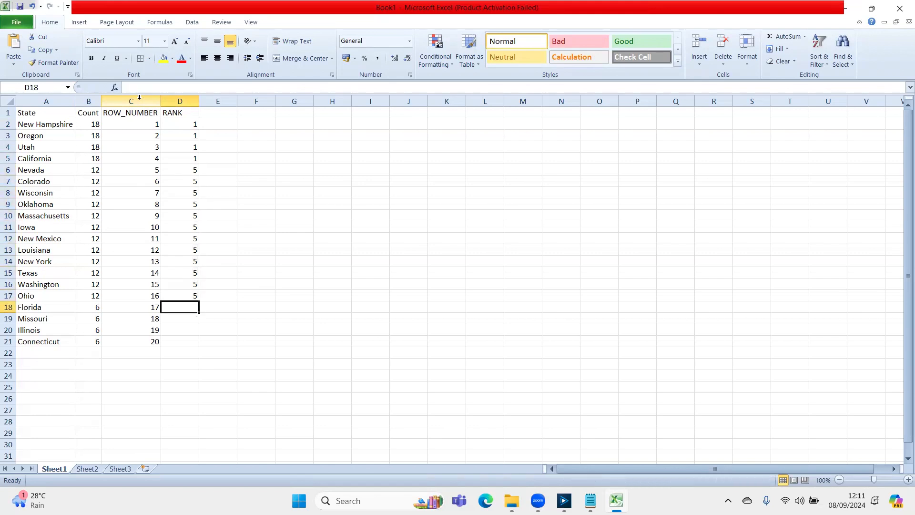
text(17)
key(shift+Down)
key(shift+Down)
key(shift+Down)
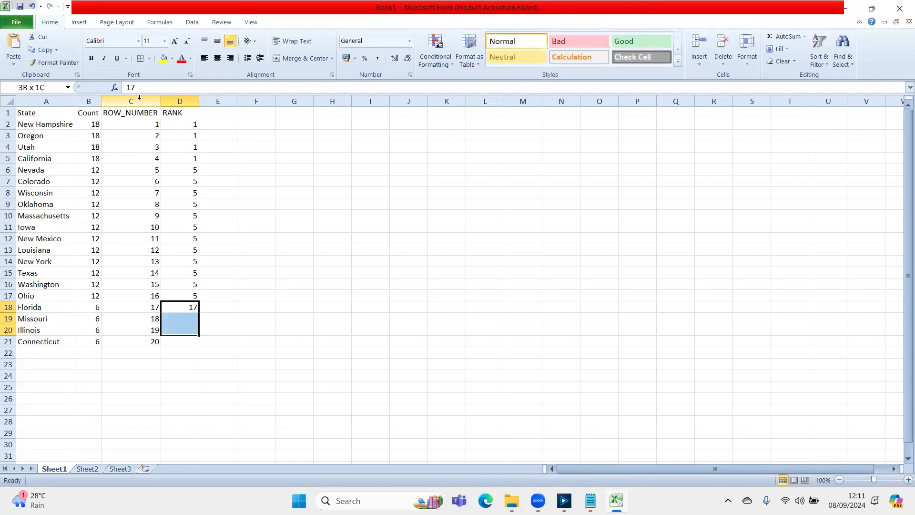
key(ctrl+d)
Check the tied counts in B18:B21 against their RANK values
key(Left)
key(Left)
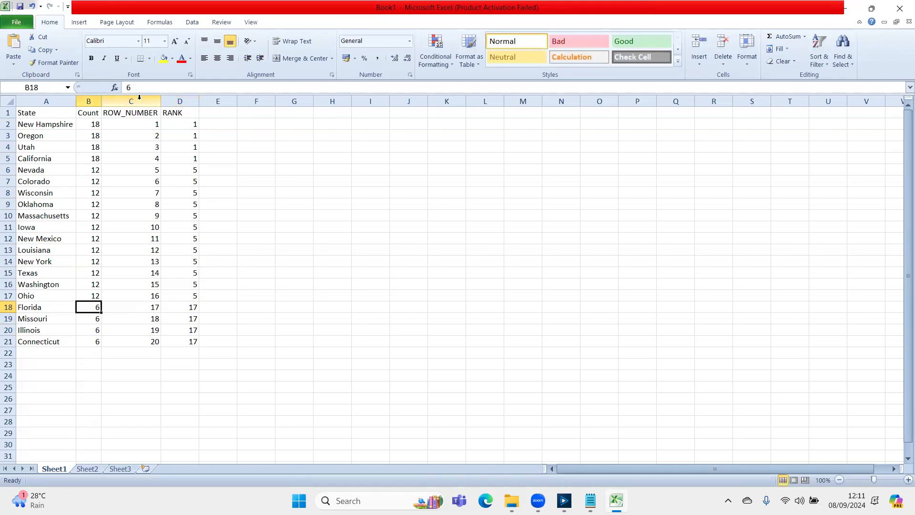
key(shift+Down)
key(shift+Down)
key(shift+Down)
key(Right)
key(Right)
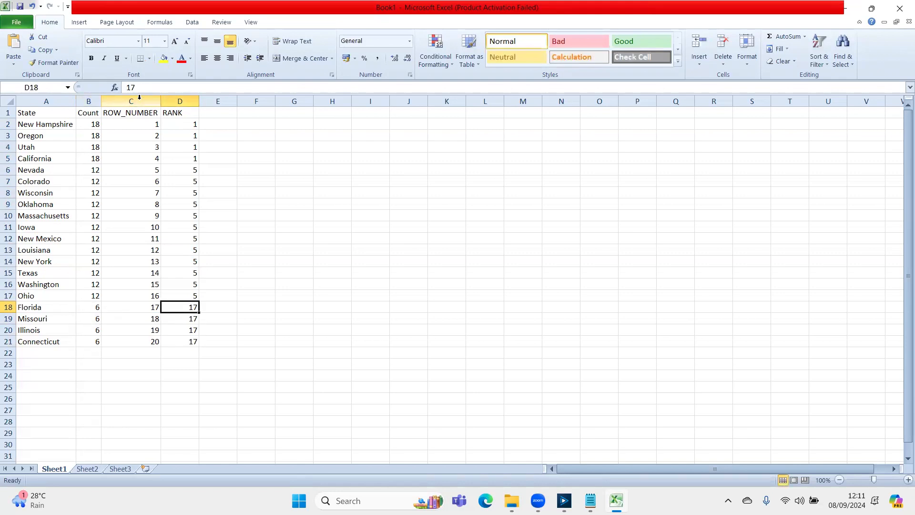
Examine the RANK values in column D from the count-6 group back up to the first tied group
key(Left)
key(Up)
key(Up)
key(Right)
key(Up)
key(Up)
key(Up)
key(Up)
key(Up)
key(Up)
key(Up)
key(Up)
key(Up)
key(Up)
key(Up)
key(Up)
key(Down)
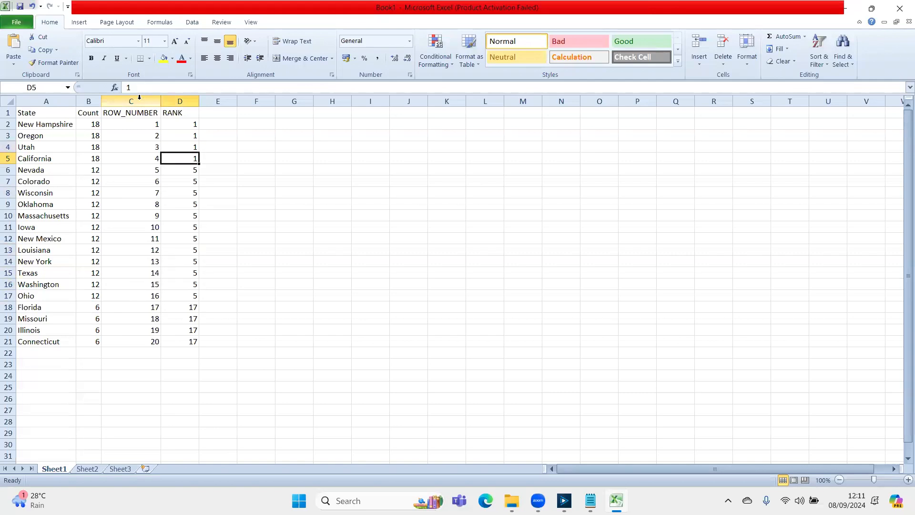
Enter the header DENSE_RANK in E1 and fit column E's width to it
key(Right)
key(Up)
key(Up)
key(Up)
key(Up)
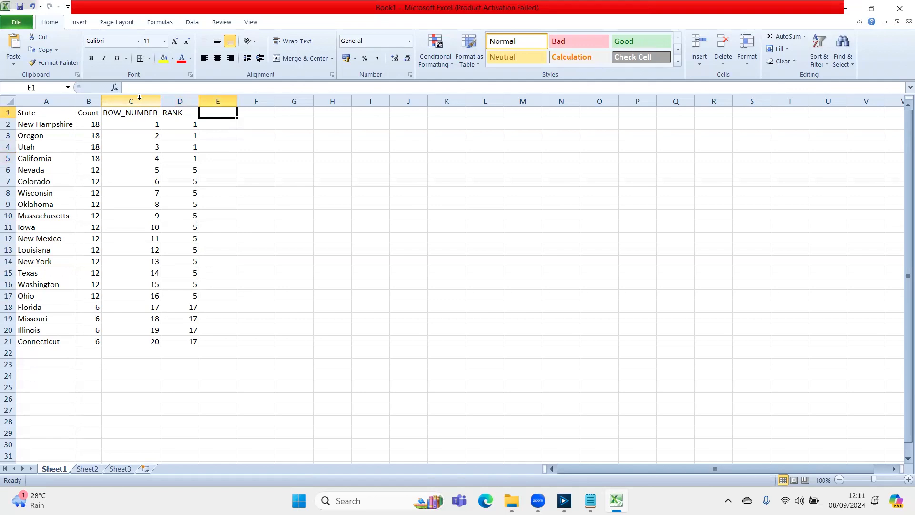
text(DENS)
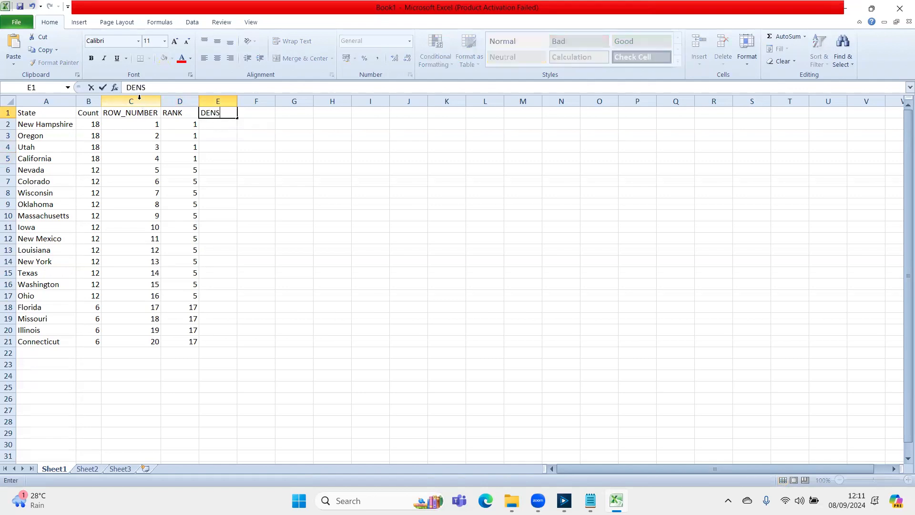
text(E_RANK)
key(Return)
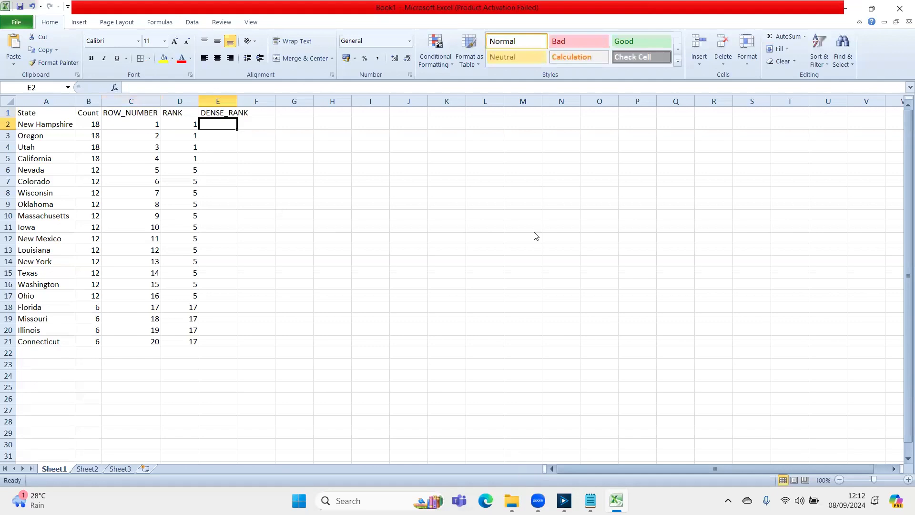
key(alt+Tab)
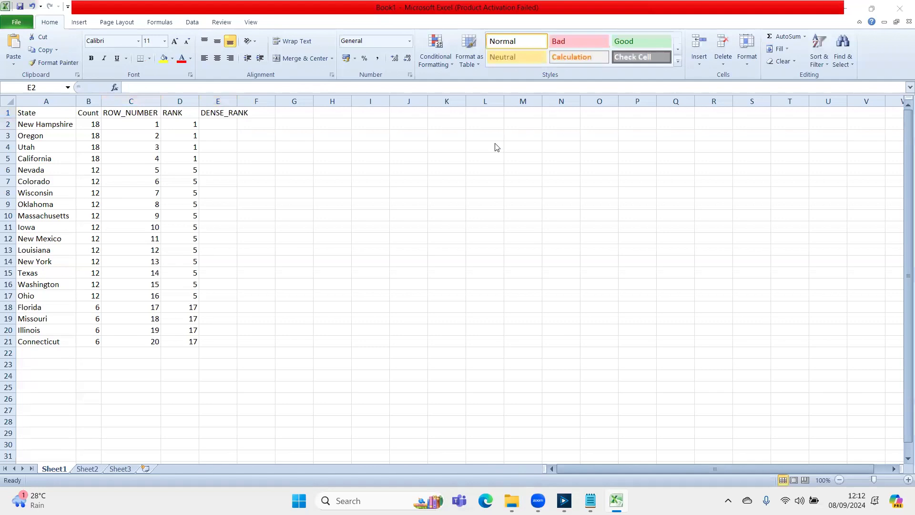
click(236, 97)
double_click(236, 97)
click(234, 130)
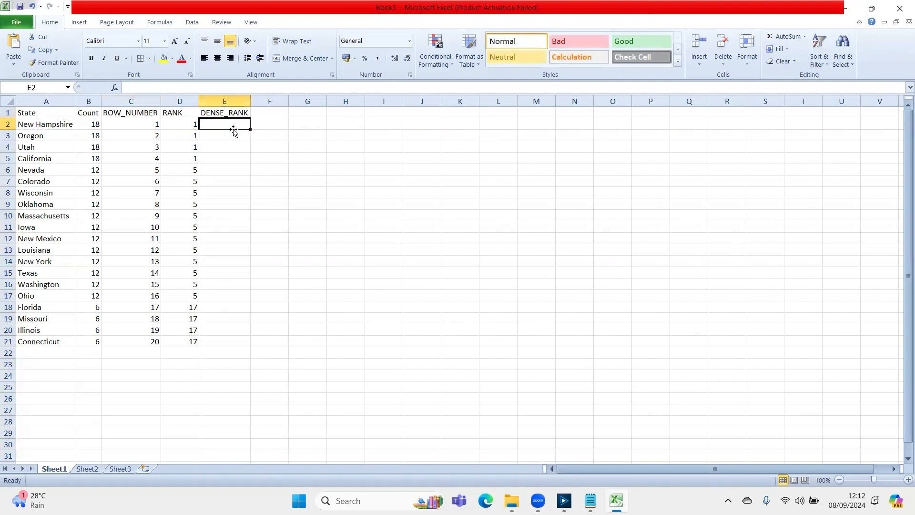
Enter dense rank 1 in each of E2:E5 for the states with a count of 18
key(Left)
key(Left)
key(Left)
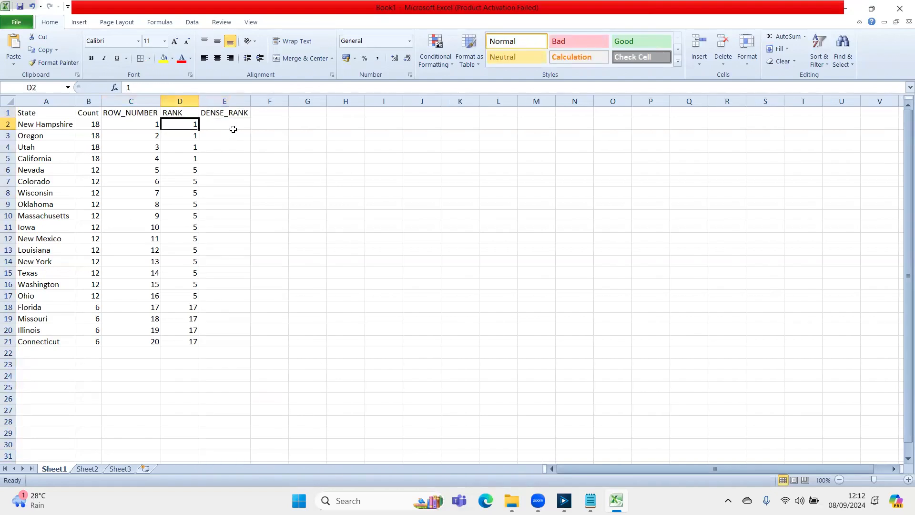
key(shift+Down)
key(shift+Down)
key(shift+Down)
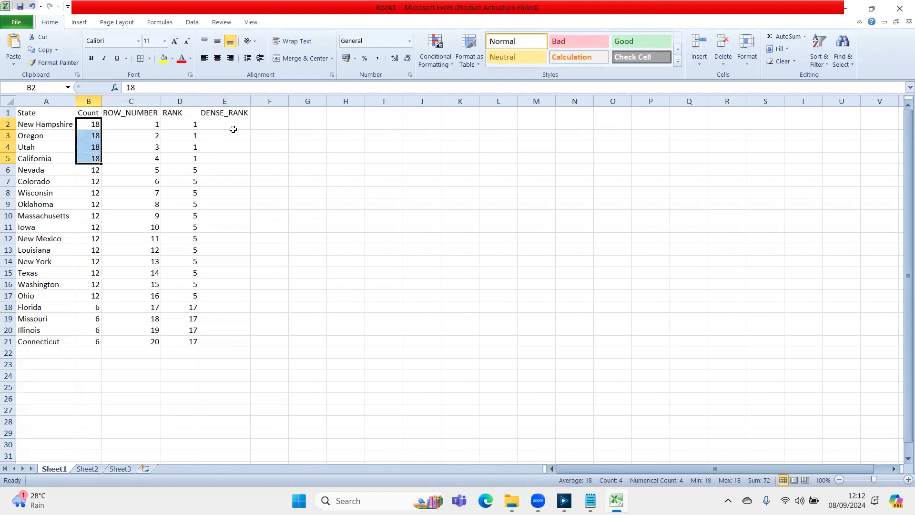
click(233, 129)
text(1)
key(Return)
text(1)
key(Return)
text(1)
key(Return)
text(1)
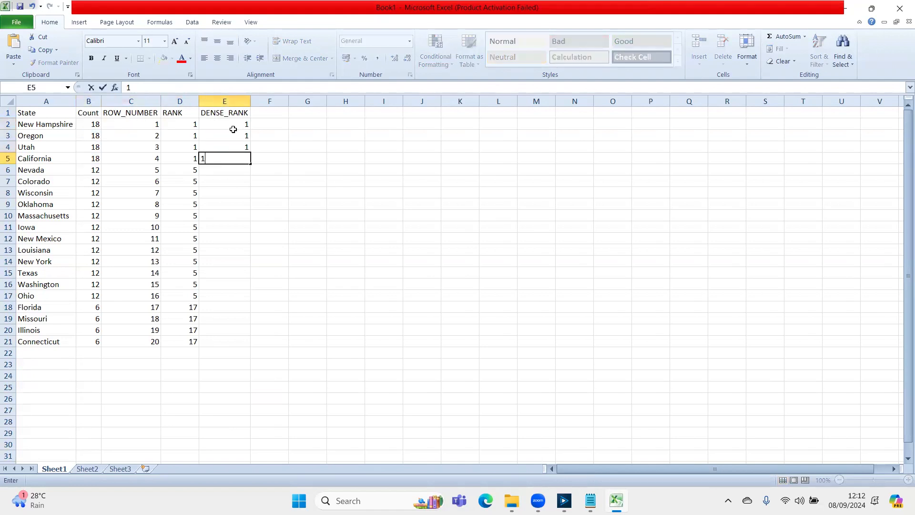
key(Return)
Enter dense rank 2 in E6 and fill it down to E17 for the states with a count of 12
key(Left)
key(Left)
key(Left)
key(shift+Down)
key(shift+Down)
key(shift+Down)
key(shift+Down)
key(shift+Down)
key(shift+Down)
key(shift+Down)
key(shift+Down)
key(shift+Down)
key(shift+Down)
key(shift+Down)
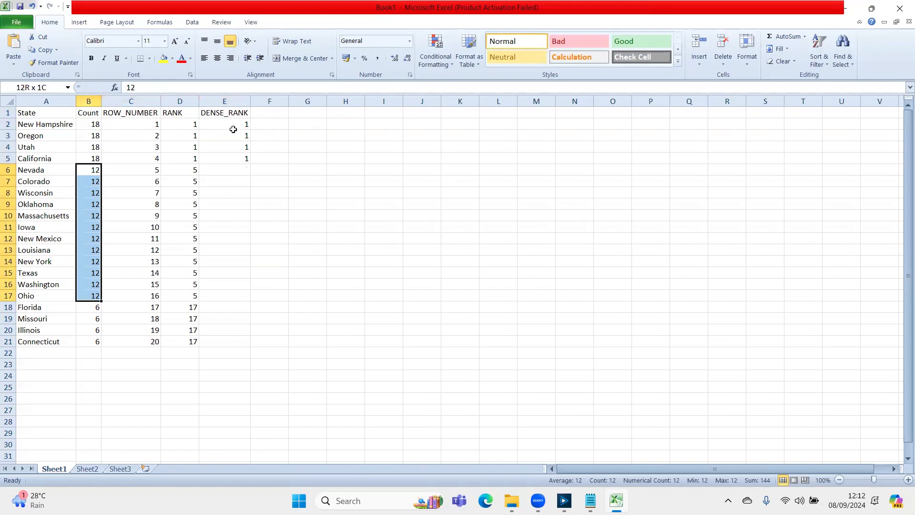
key(Right)
key(Right)
key(Right)
text(2)
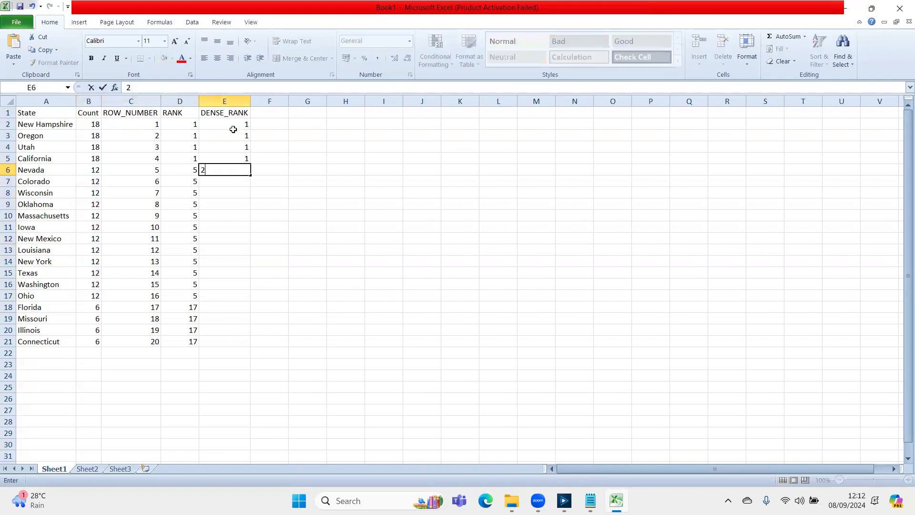
key(shift+Down)
key(shift+Down)
key(shift+Down)
key(shift+Down)
key(shift+Down)
key(shift+Down)
key(shift+Down)
key(shift+Down)
key(shift+Down)
key(shift+Down)
key(shift+Down)
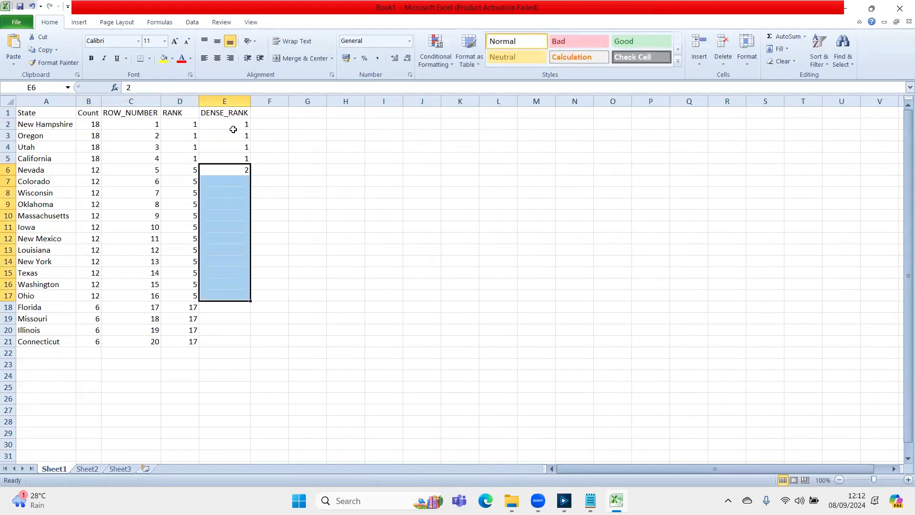
key(ctrl+d)
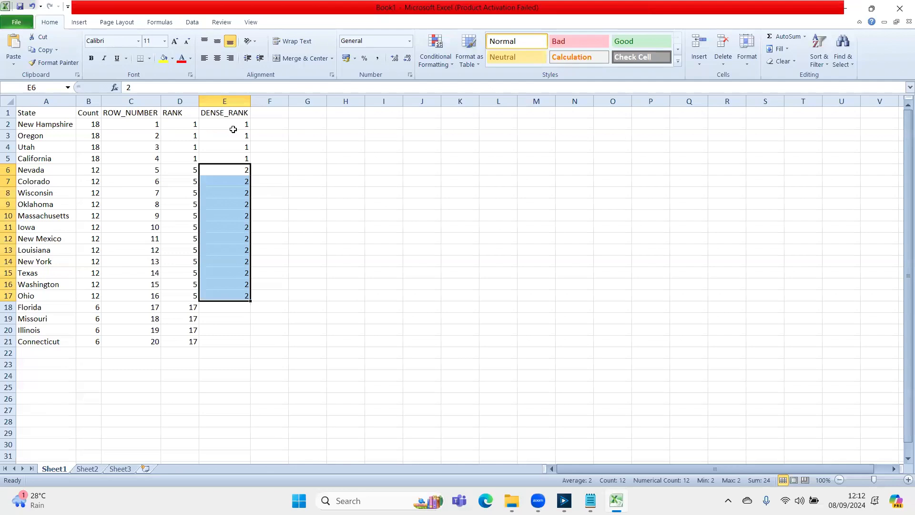
Enter dense rank 3 in E18 and fill it down to E21 for the states with a count of 6
key(Down)
key(Down)
key(Down)
key(Down)
key(ctrl+Down)
key(Down)
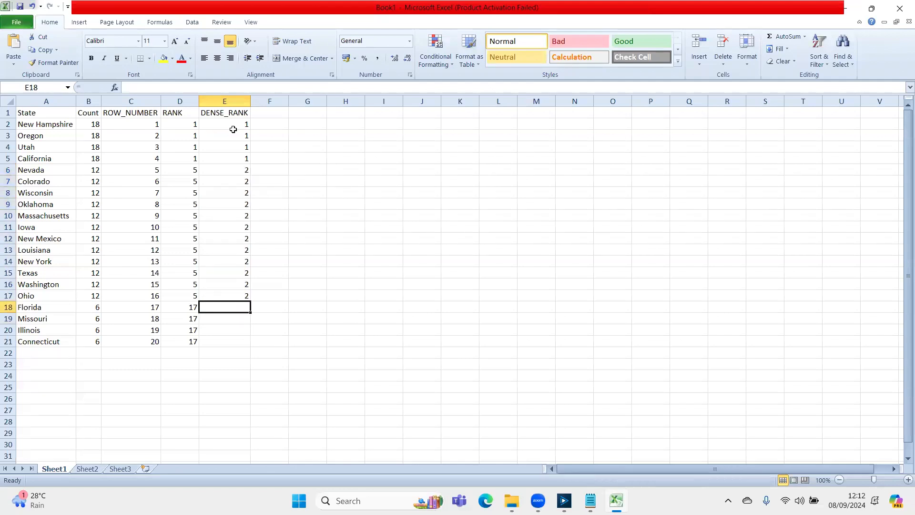
text(3)
key(shift+Down)
key(shift+Down)
key(shift+Down)
key(ctrl+d)
Review the DENSE_RANK column upward and check the RANK values where the first two groups meet
key(Right)
key(Left)
key(Up)
key(Up)
key(Up)
key(Up)
key(Up)
key(Up)
key(Up)
key(Up)
key(Up)
key(Up)
key(Up)
key(Left)
key(Up)
key(Up)
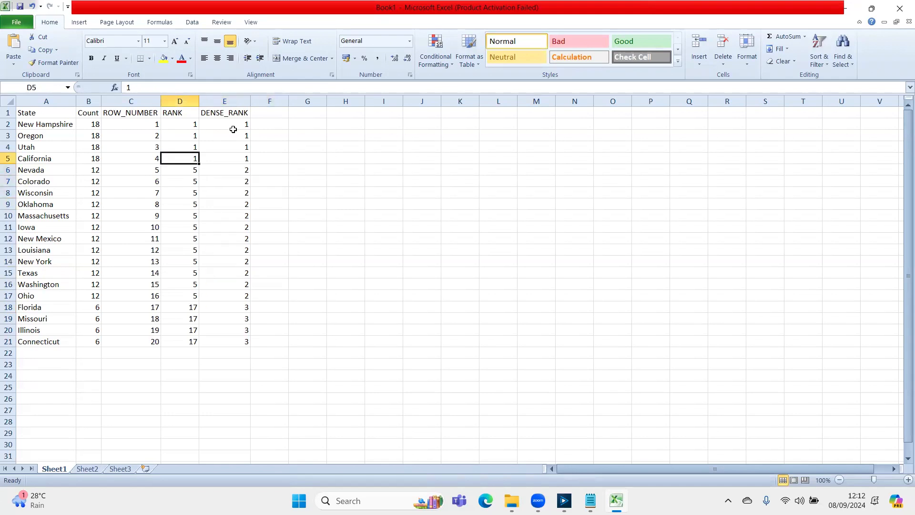
Compare how RANK and DENSE_RANK continue after the tied counts in rows 2 to 5
key(Down)
key(Down)
key(Left)
key(Up)
key(Up)
key(Up)
key(Up)
key(Up)
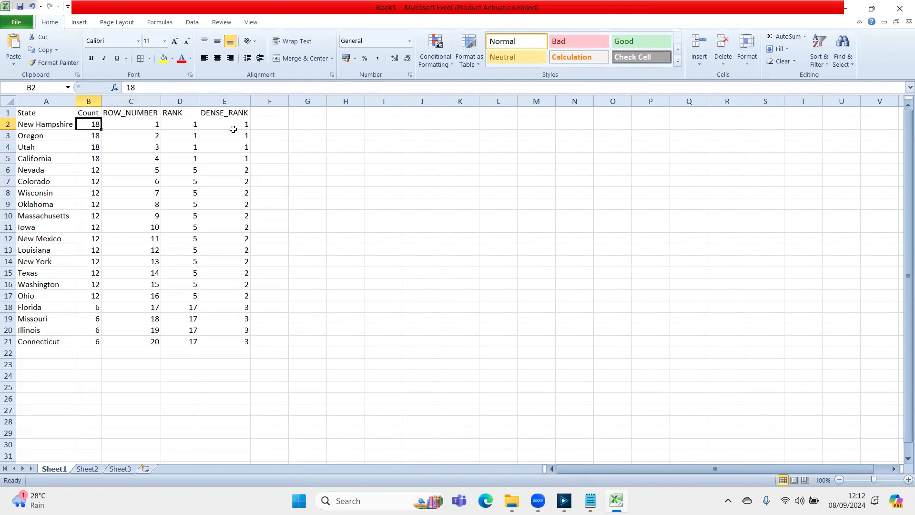
key(Right)
key(Right)
key(Down)
key(Down)
key(Down)
key(Up)
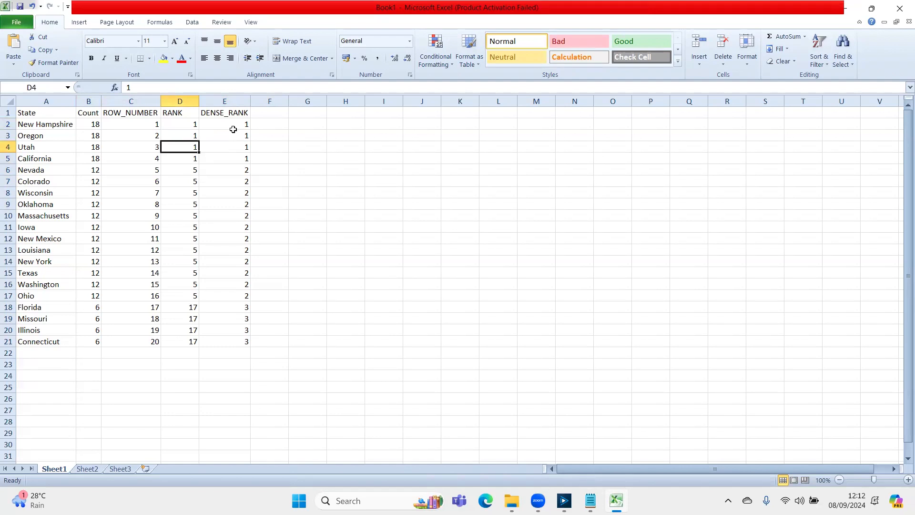
key(Down)
key(Right)
key(Down)
key(Up)
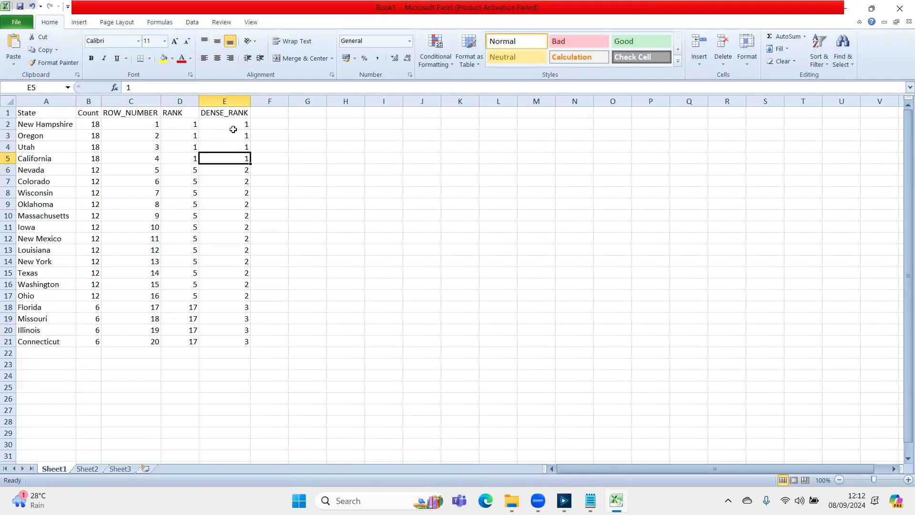
Switch to Alteryx Designer and view the output of the Record ID tool that creates ROW_NUMBER()
key(alt+Tab)
key(Tab)
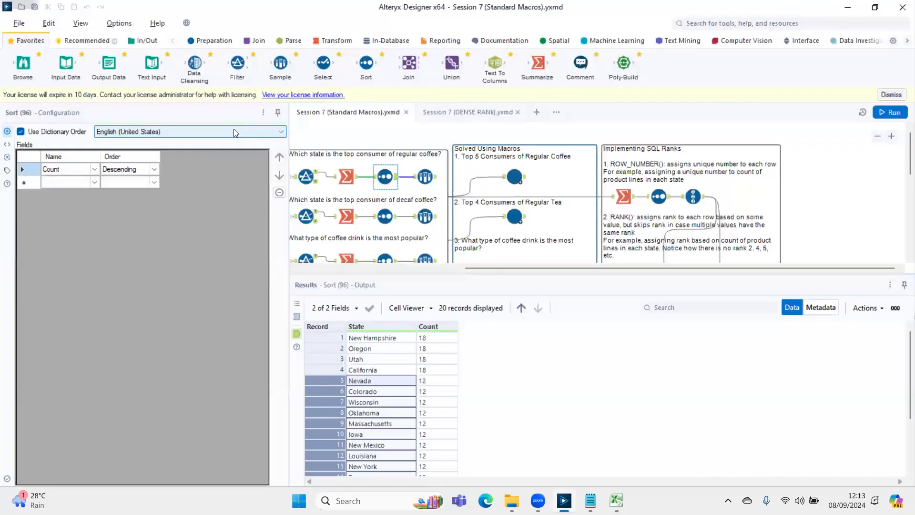
click(703, 198)
scroll(380, 362, down, 3)
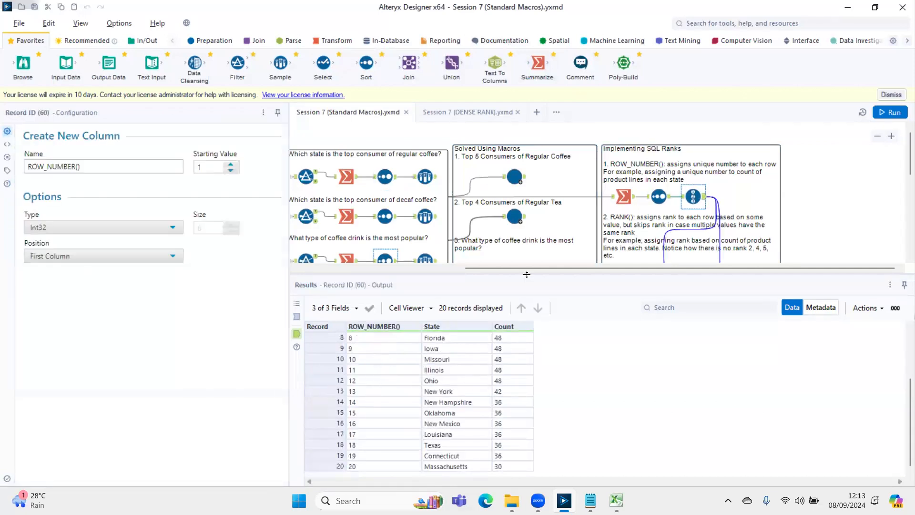
Switch back to Excel and copy the State, Count and ROW_NUMBER columns in A1:C21 to a new block starting at I1
key(alt+Tab)
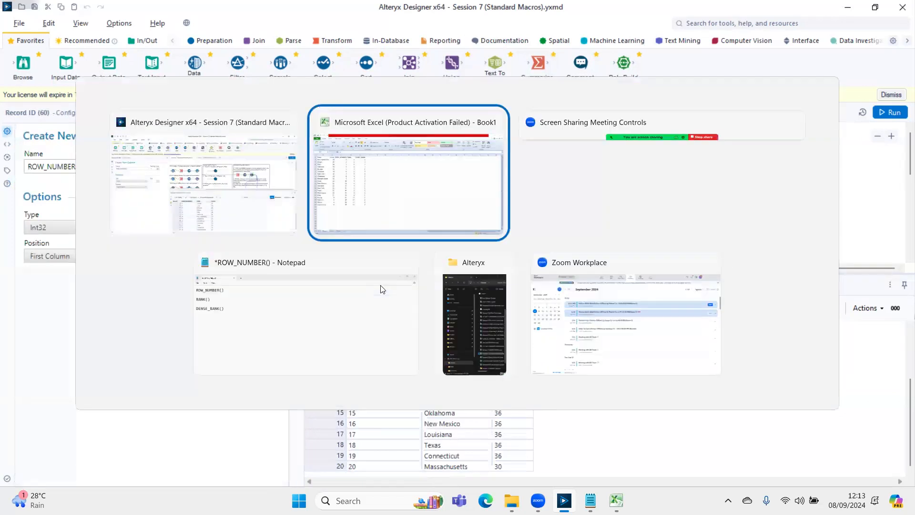
key(Up)
key(Up)
key(Up)
key(Up)
key(Right)
key(Right)
key(Left)
key(Left)
key(Left)
key(Left)
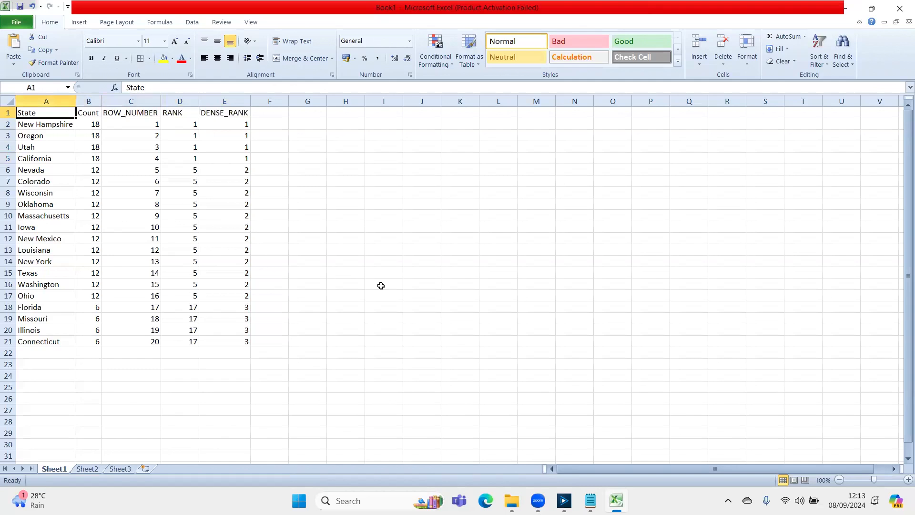
key(shift+Down)
key(ctrl+shift+Down)
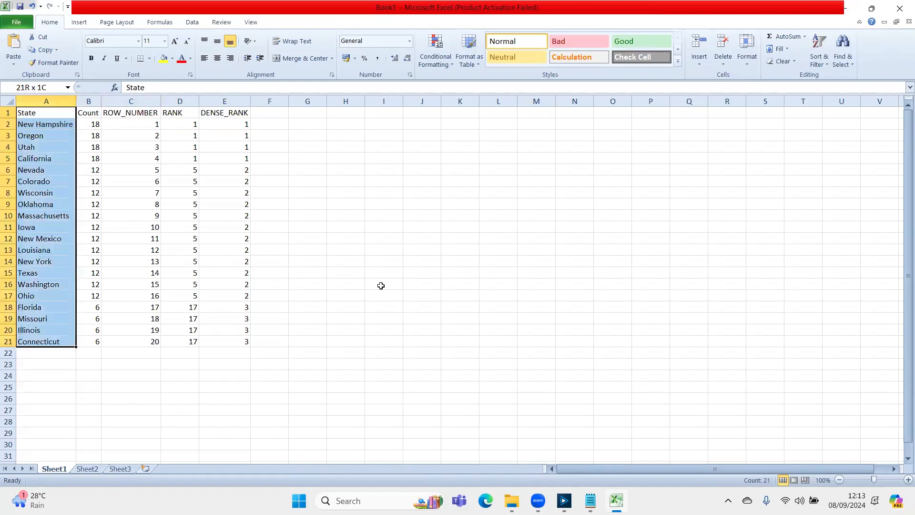
key(shift+Right)
key(shift+Right)
key(ctrl+c)
key(Right)
key(Right)
key(Right)
key(Right)
key(Right)
key(Right)
key(Right)
key(Right)
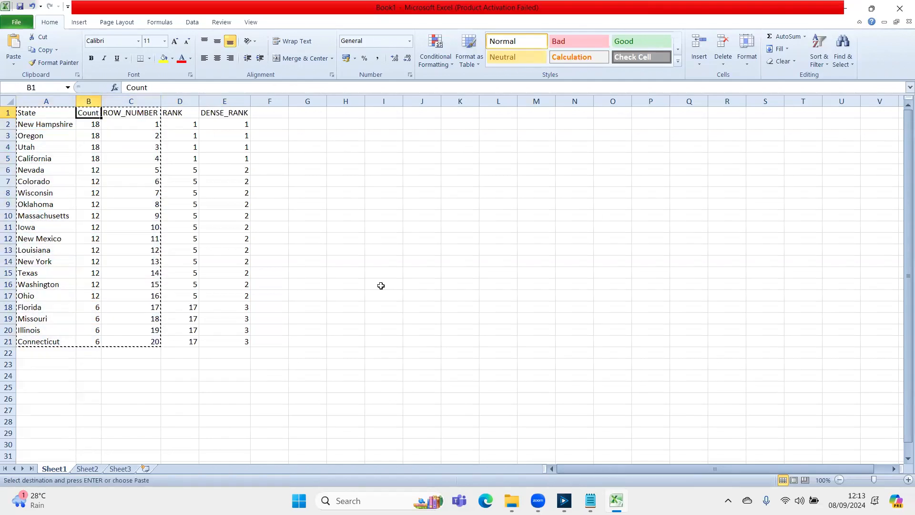
key(ctrl+v)
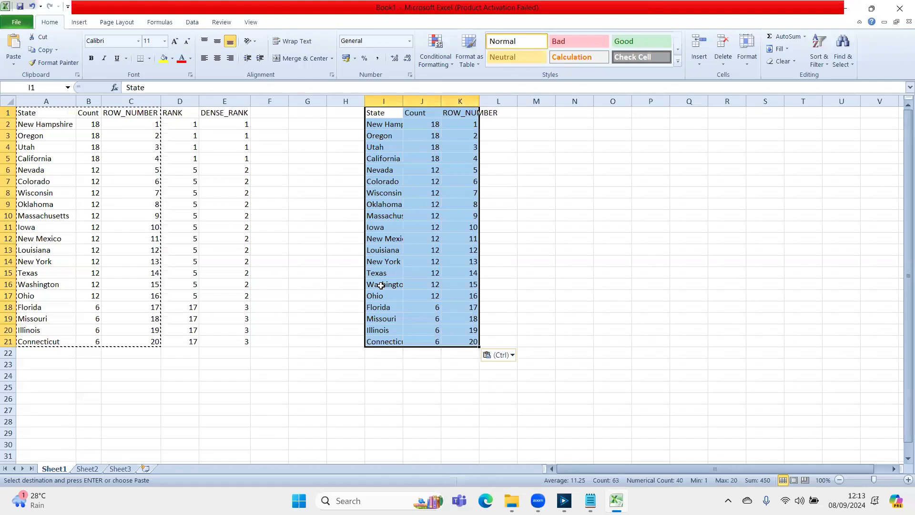
Autofit the widths of the copied columns I to K
key(alt)
key(h)
key(o)
key(i)
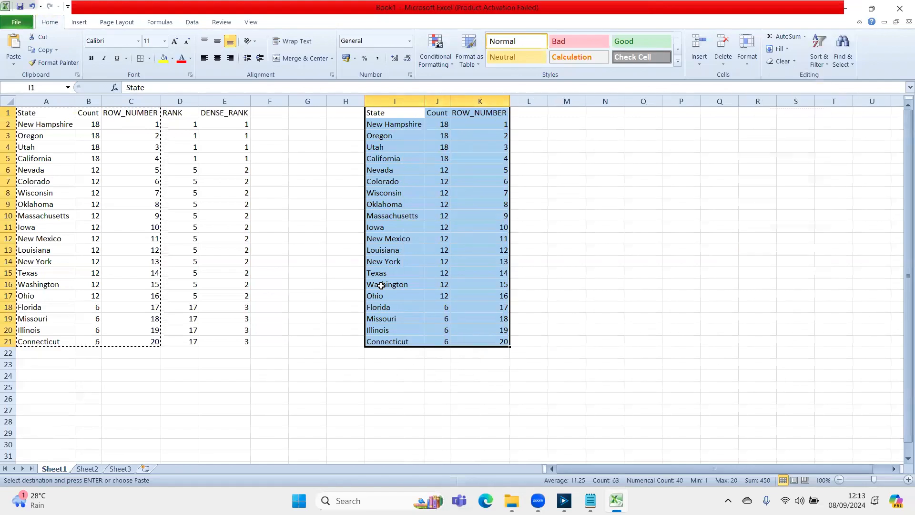
Clear the copy marquee and add the column header RANK in L1 beside the copied ROW_NUMBER column
key(Down)
key(Right)
key(Right)
key(Right)
key(Escape)
key(Up)
text(RANK)
key(Return)
Compare the counts and row numbers of the first four states, New Hampshire to California, in the copied table
key(Left)
key(Left)
key(Down)
key(shift+Up)
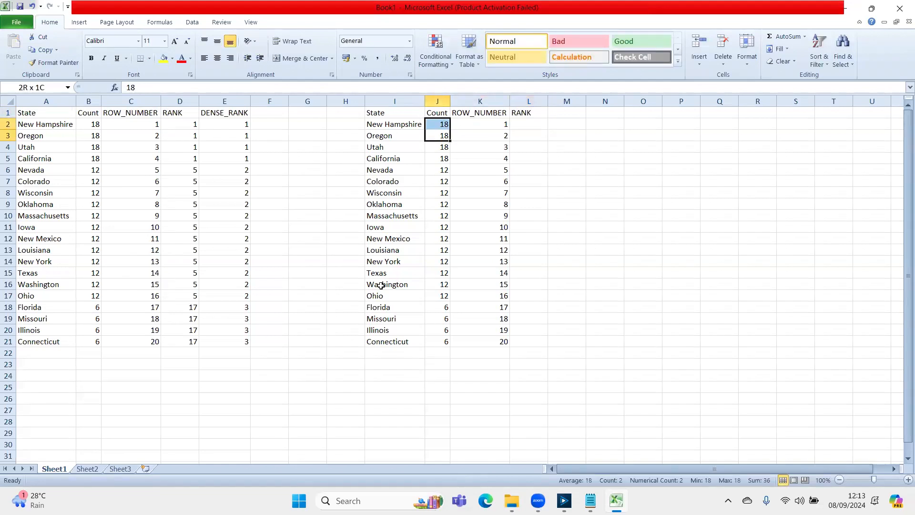
key(Down)
key(Down)
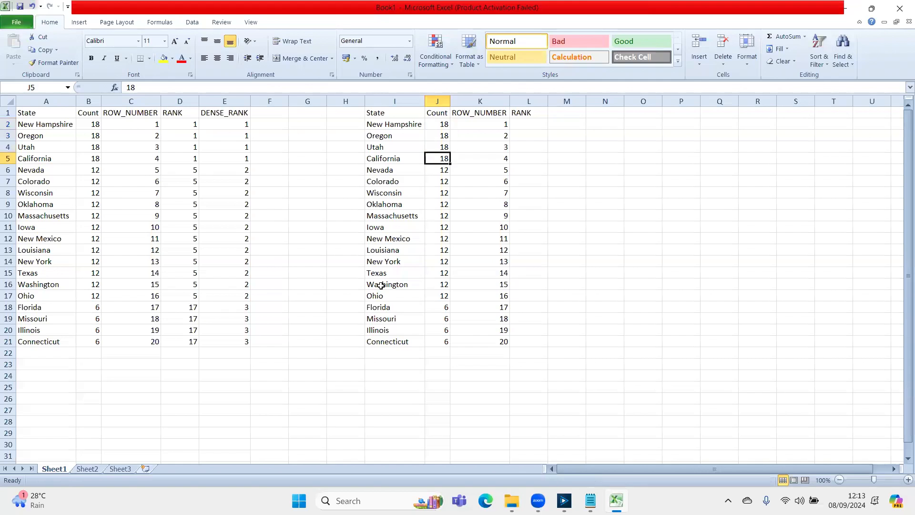
key(Up)
key(Up)
key(Down)
key(Down)
key(Up)
key(Right)
key(Right)
key(Left)
key(Left)
key(Up)
key(Up)
key(Left)
key(shift+Right)
key(Right)
key(Right)
key(Right)
key(Down)
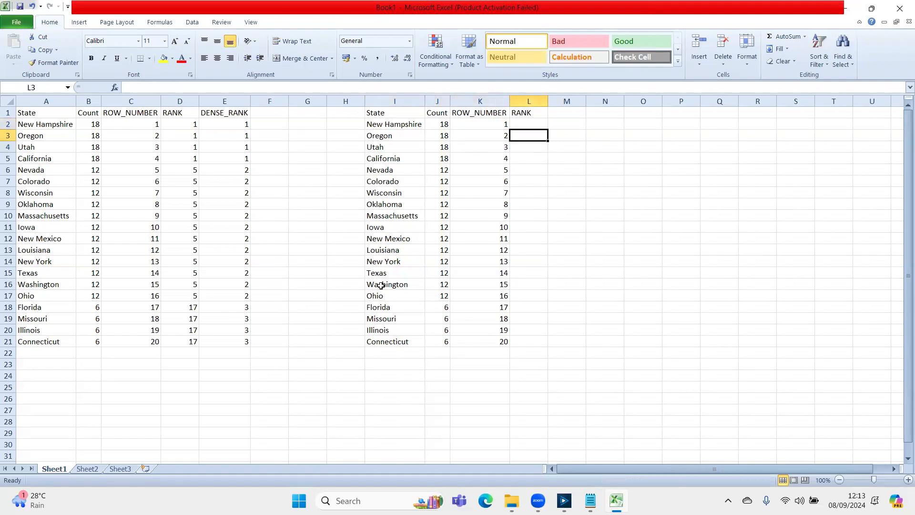
key(Left)
key(Left)
key(Up)
key(shift+Down)
key(shift+Down)
key(shift+Down)
key(Right)
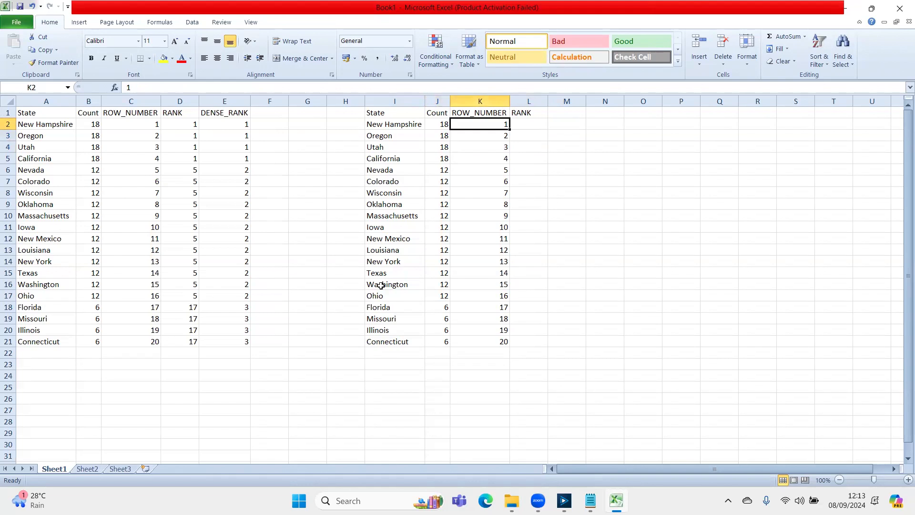
key(Right)
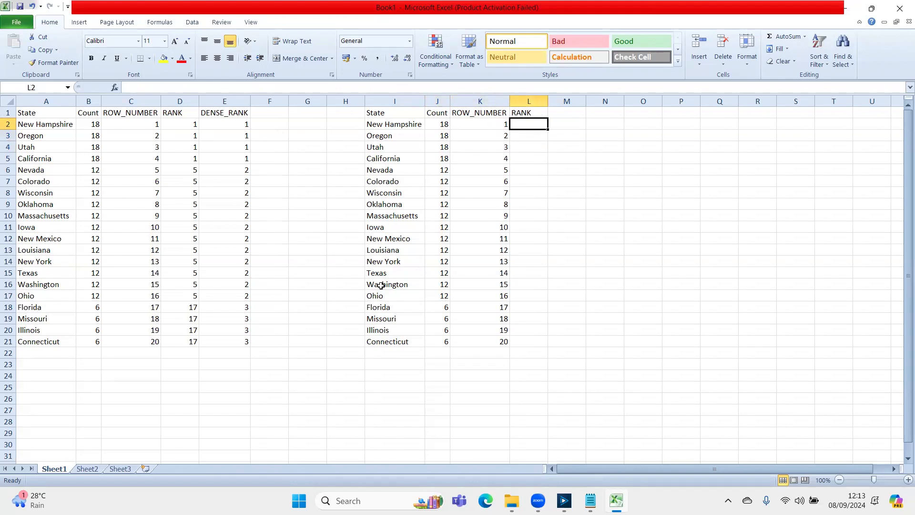
Enter rank 1 in each of L2 to L5 for the four states tied at a count of 18
key(shift+Down)
key(shift+Down)
key(shift+Down)
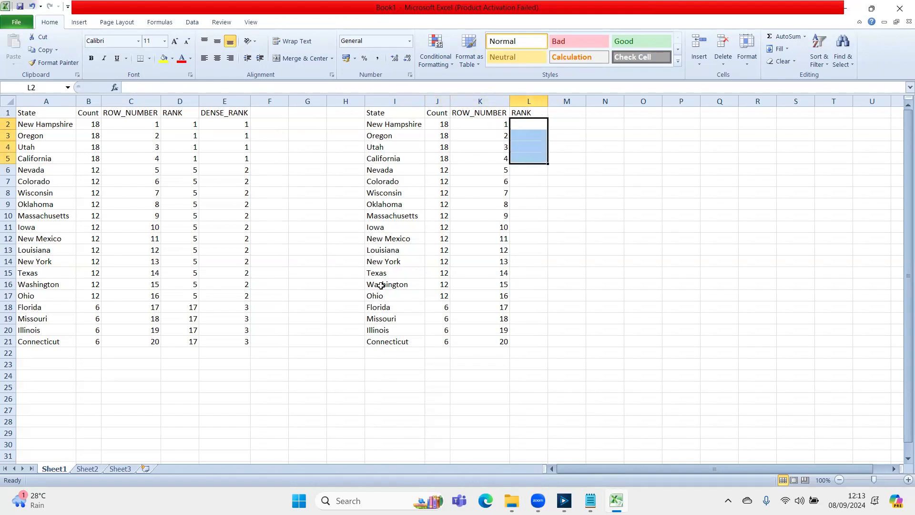
key(Down)
key(Up)
key(Up)
key(Down)
text(1)
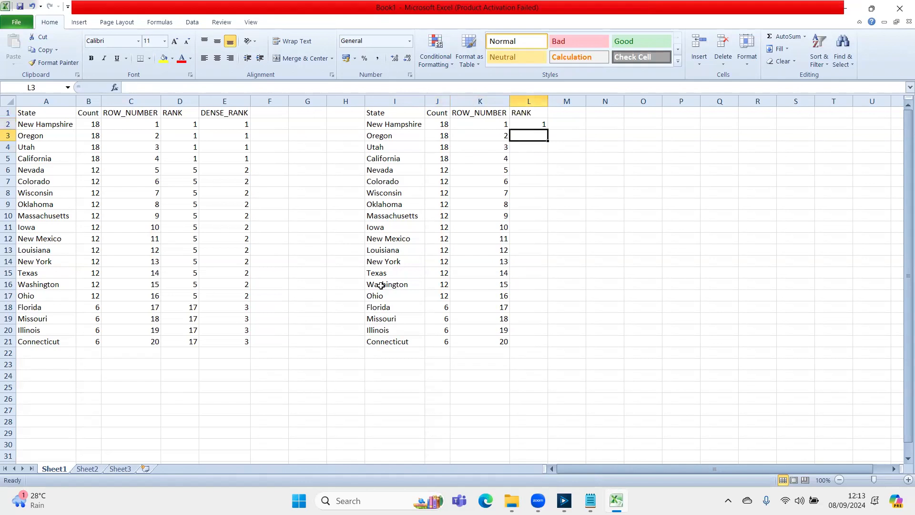
key(Down)
text(1)
key(Down)
text(1)
key(Down)
text(1)
key(Down)
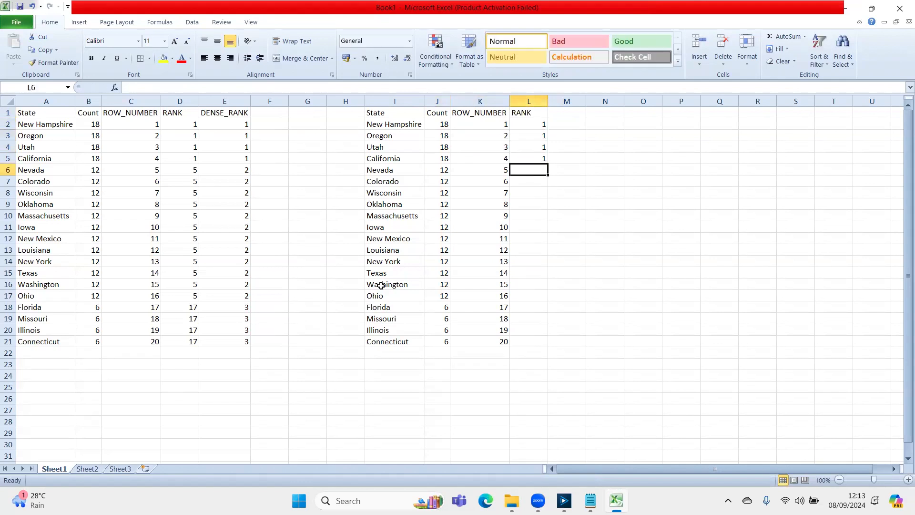
Compare Nevada's count in J6 with the counts of the states above it
key(Left)
key(Left)
key(Down)
key(Up)
key(Up)
key(shift+Up)
key(shift+Up)
key(shift+Down)
key(Down)
key(Down)
key(Up)
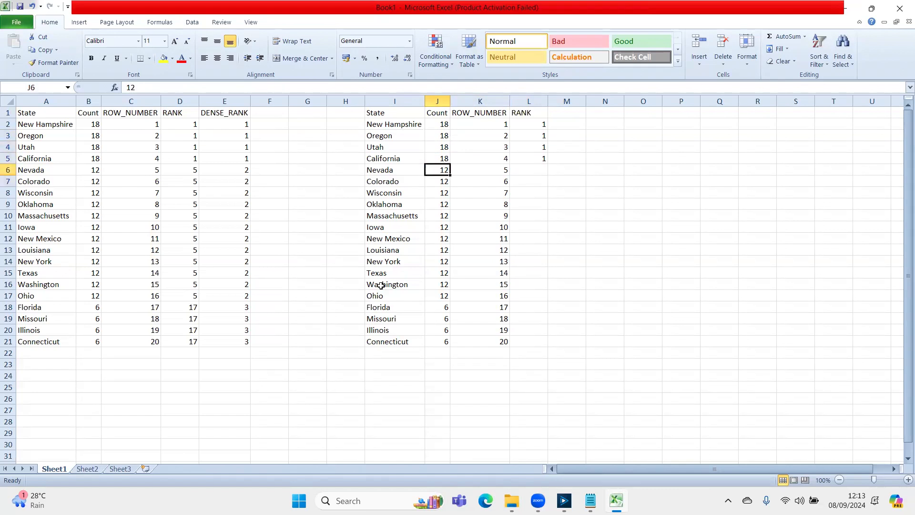
Review Nevada's row in the copied table and enter its row number 5 as its rank in L6
key(Left)
key(shift+Right)
key(shift+Right)
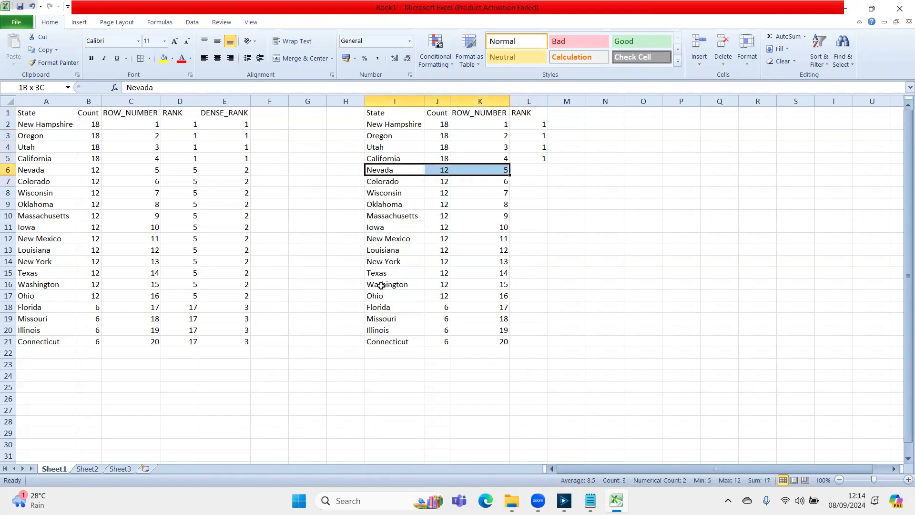
key(Right)
key(Right)
key(Right)
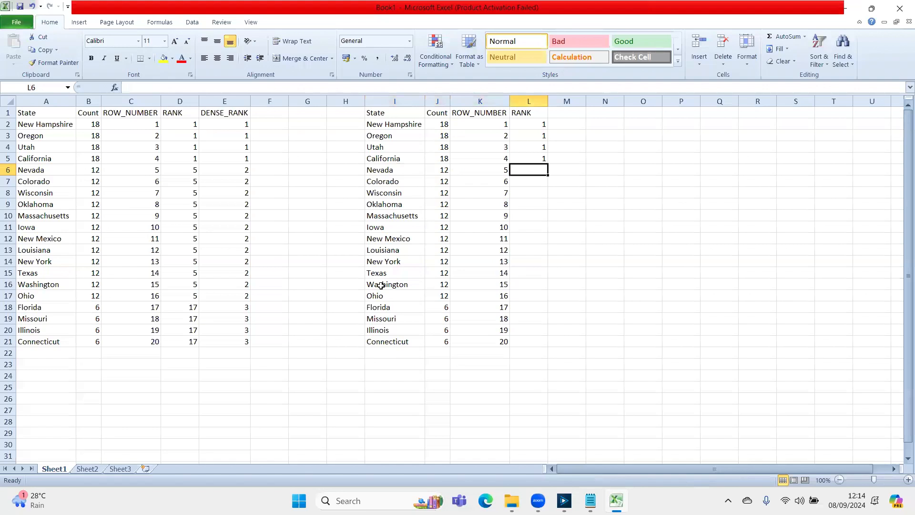
text(5)
key(Return)
Examine the counts of the states below Nevada to see which of them share its count
key(Down)
key(Down)
key(Down)
key(Down)
key(Down)
key(Down)
key(Down)
key(Left)
key(Left)
key(Up)
key(Up)
key(shift+Up)
key(Right)
key(Up)
key(Right)
key(Down)
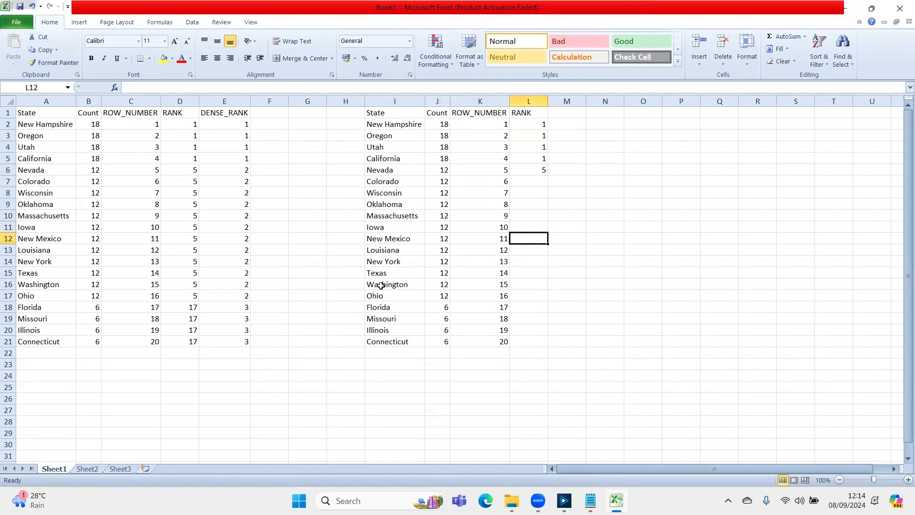
Fill Nevada's rank 5 down from L6 to L17 for all states with a count of 12
key(Down)
key(Down)
key(Down)
key(Down)
key(Down)
key(shift+Up)
key(shift+Up)
key(shift+Up)
key(shift+Up)
key(shift+Up)
key(shift+Up)
key(shift+Up)
key(shift+Up)
key(shift+Up)
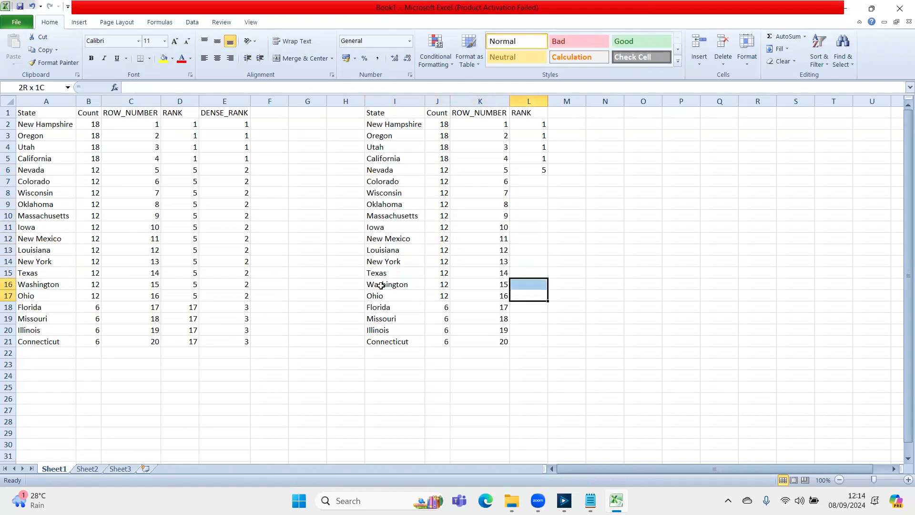
key(shift+Up)
key(shift+Up)
key(ctrl+d)
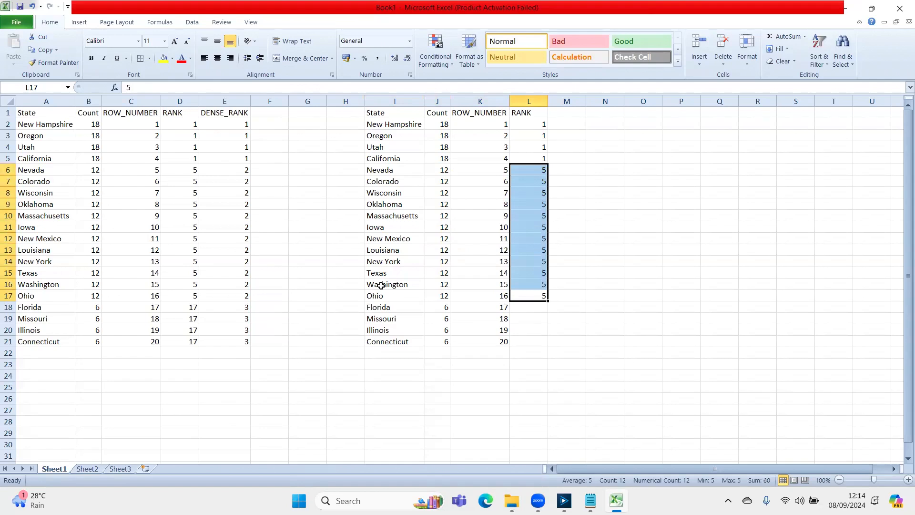
Compare Florida's count with the neighbouring rows and enter 6 as its rank in L18
key(Down)
key(Down)
key(Left)
key(Left)
key(Up)
key(Down)
key(Up)
key(Right)
key(Right)
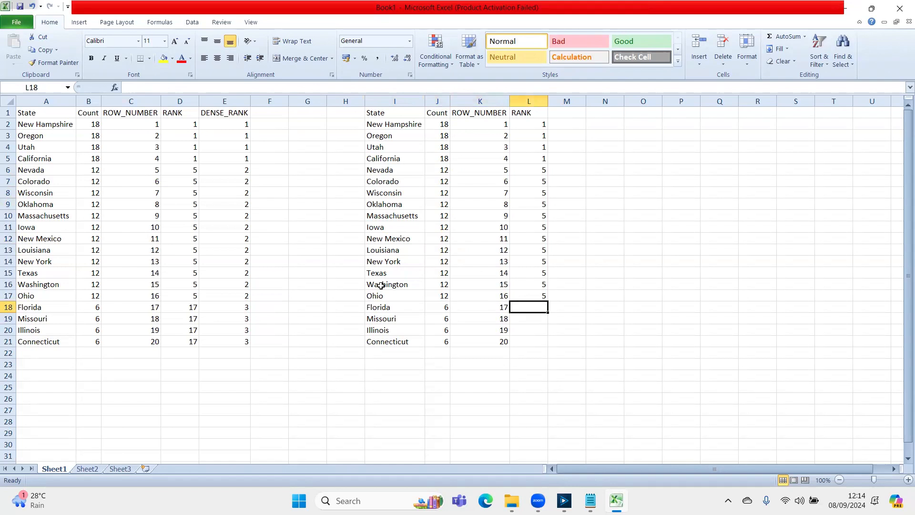
text(6)
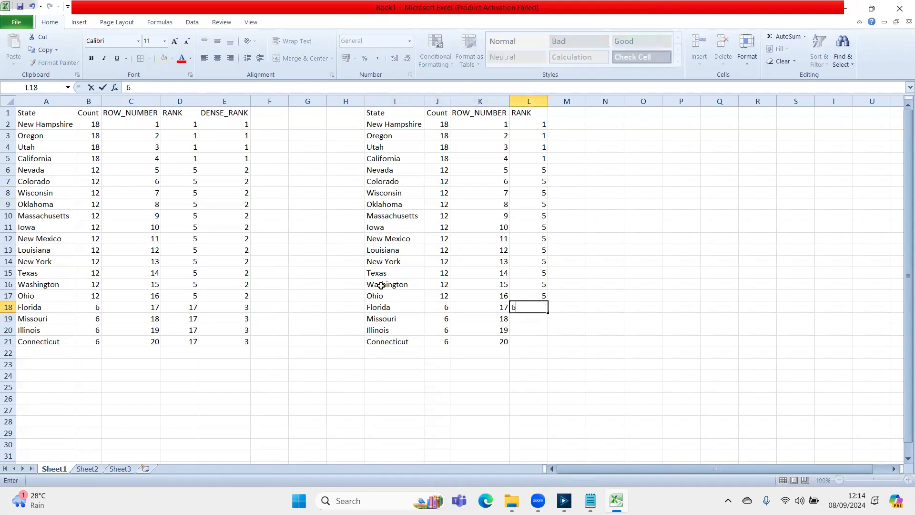
key(Left)
Check Florida's row number in K18 and set its rank in L18 to 17
key(Left)
key(Up)
key(Right)
key(Down)
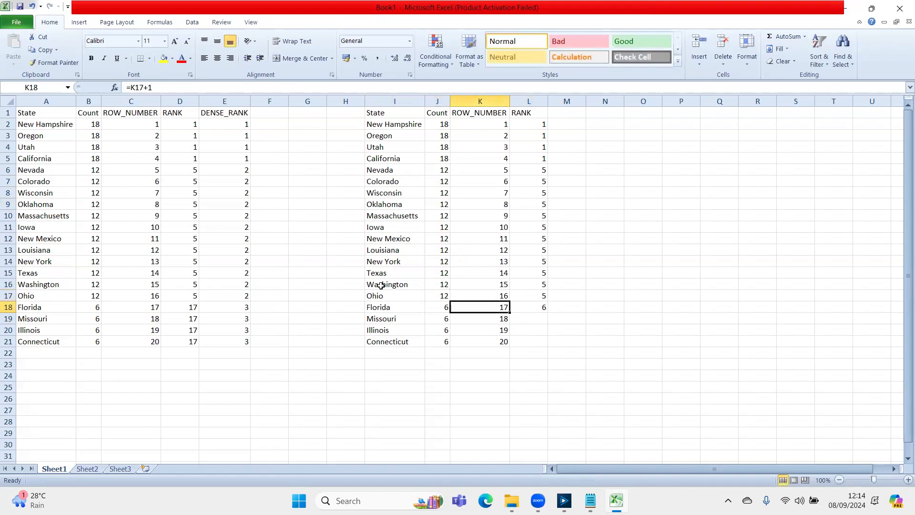
key(Right)
key(Left)
key(Right)
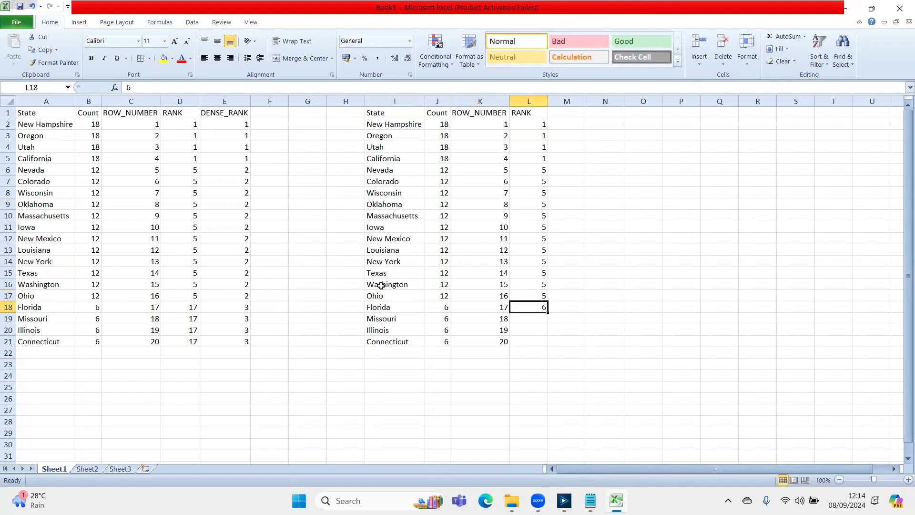
text(17)
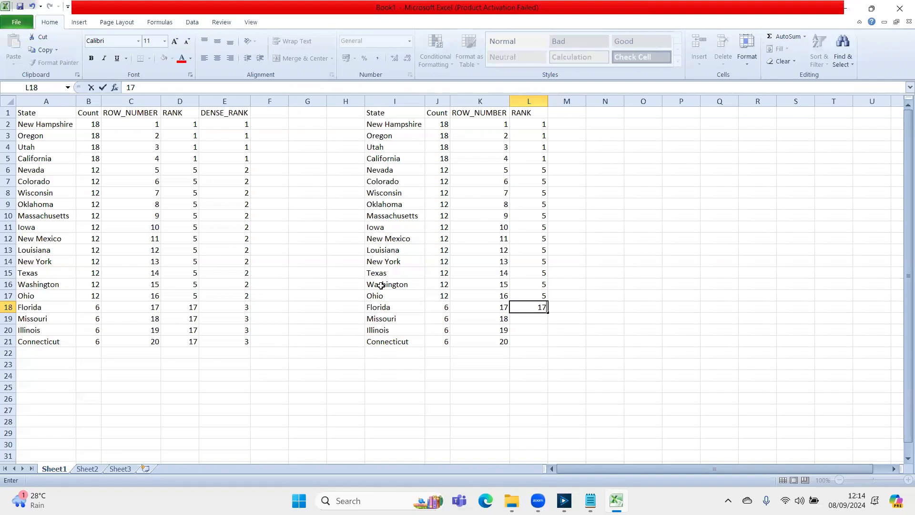
key(Return)
Recheck Florida's count and row number against the row above and its rank in L18
key(Left)
key(Left)
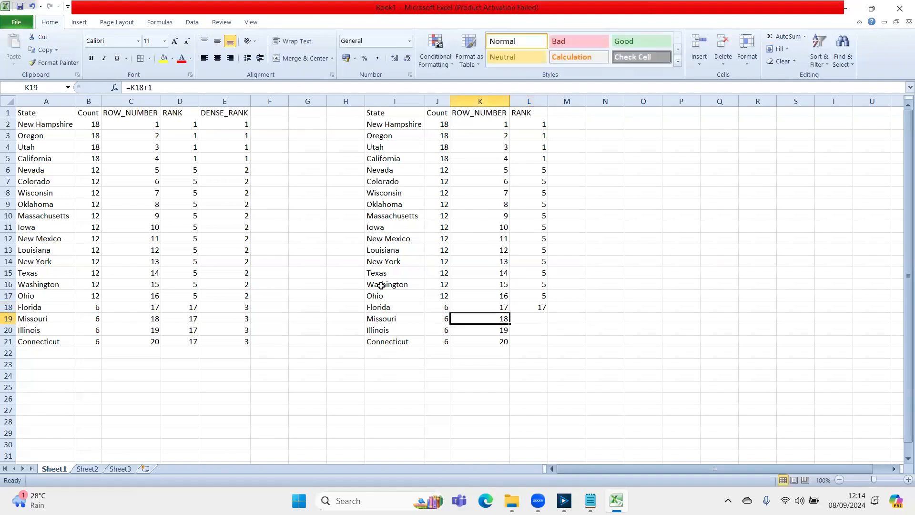
key(Up)
key(Right)
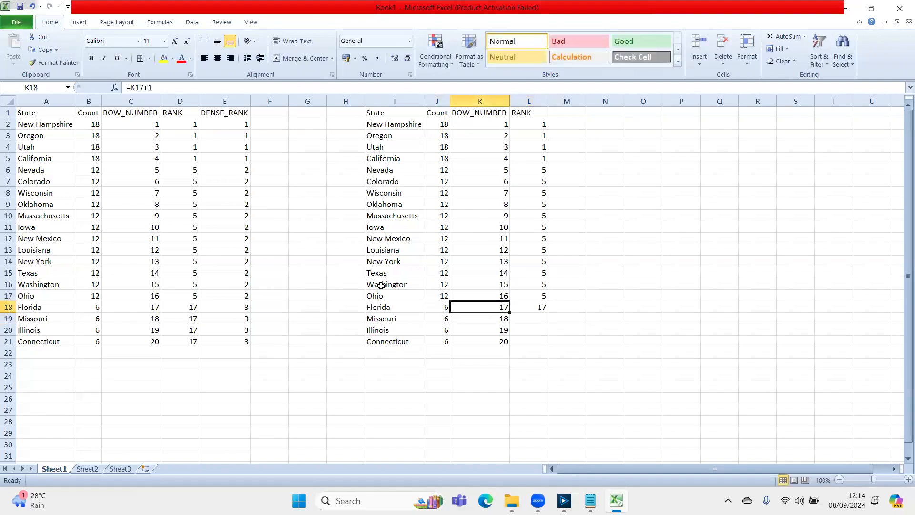
key(Left)
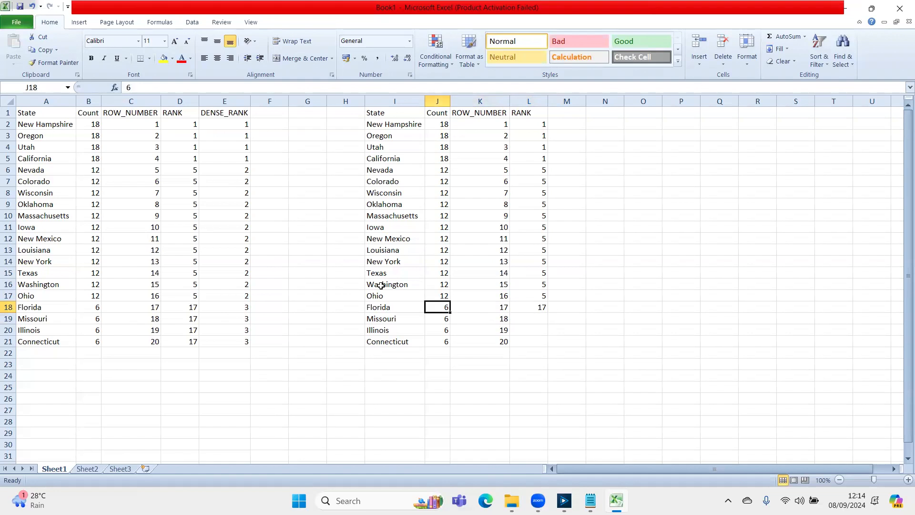
key(Up)
key(Right)
key(Down)
key(Right)
key(Down)
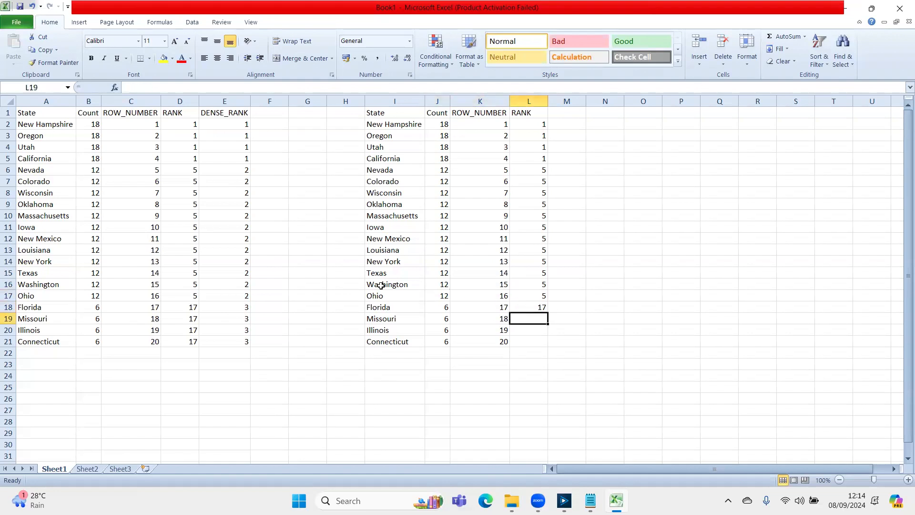
Fill Florida's rank 17 down from L18 to L21 for the remaining states with a count of 6
key(Up)
key(shift+Down)
key(shift+Down)
key(shift+Down)
key(ctrl+d)
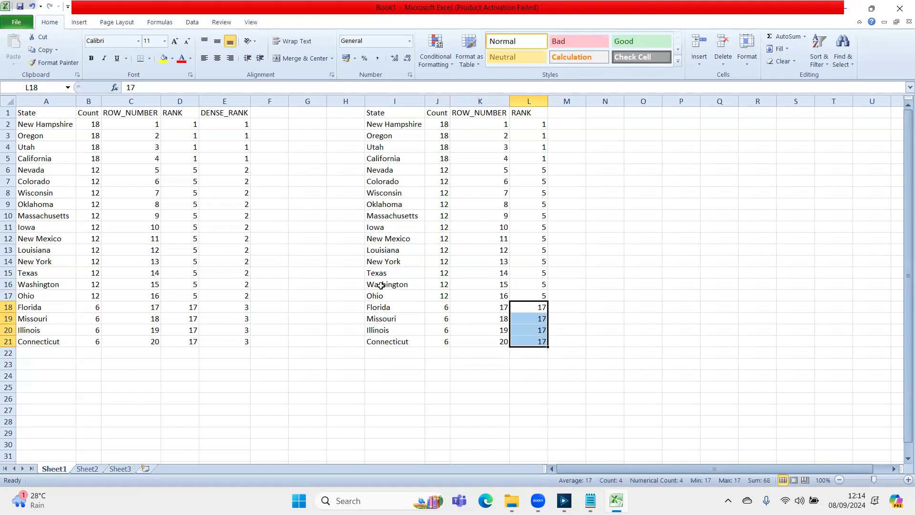
Add the column header DENSE_RANK in cell M1 of the copied table
key(Right)
key(Up)
key(Up)
key(Up)
key(Up)
key(Up)
key(Up)
key(Up)
key(Up)
key(Up)
key(Up)
key(Up)
key(Up)
key(Up)
key(Up)
key(Up)
key(Up)
key(Up)
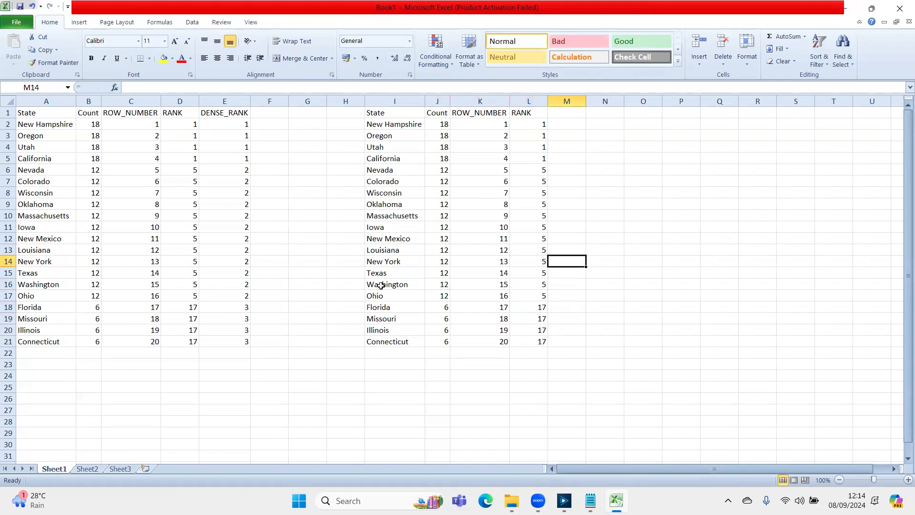
text(DEN)
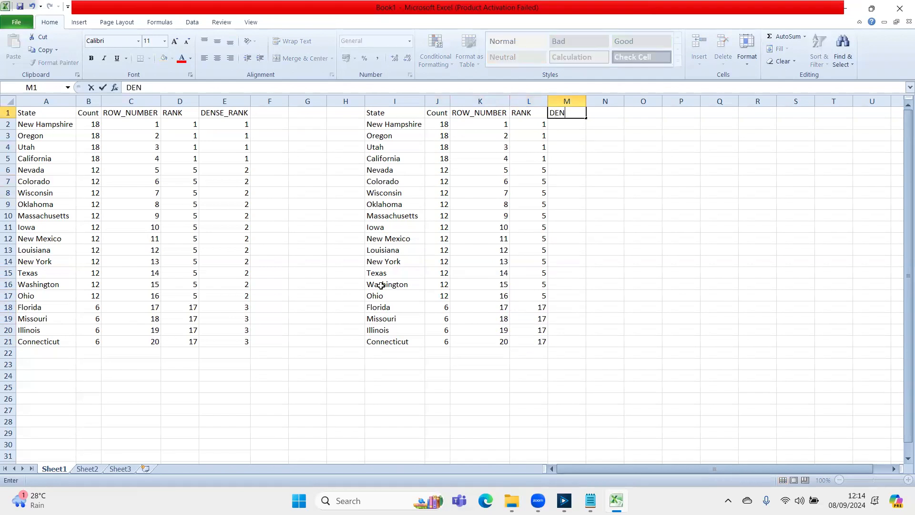
text(SE_RANK)
key(Return)
Examine the counts, row numbers and ranks of the first states, from New Hampshire to Nevada, in the copied table
key(Left)
key(Left)
key(Left)
key(Down)
key(Up)
key(Right)
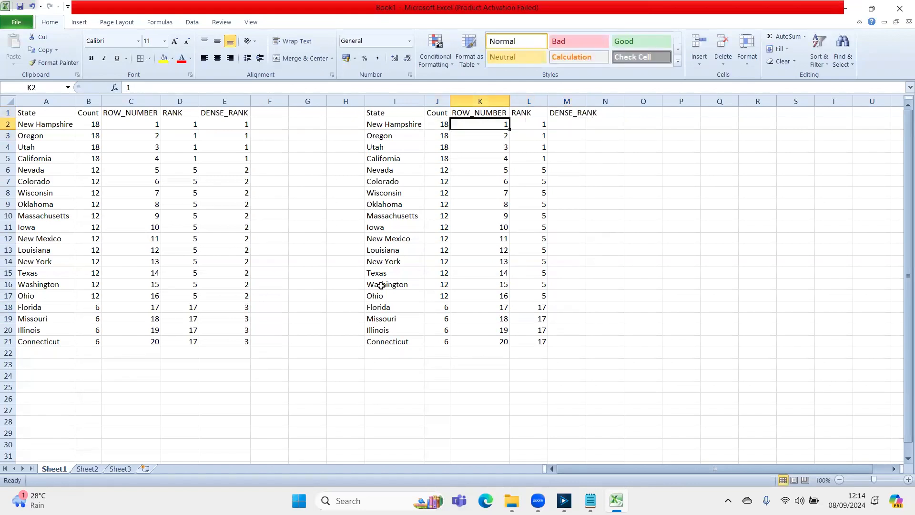
key(Left)
key(Down)
key(Down)
key(Down)
key(Down)
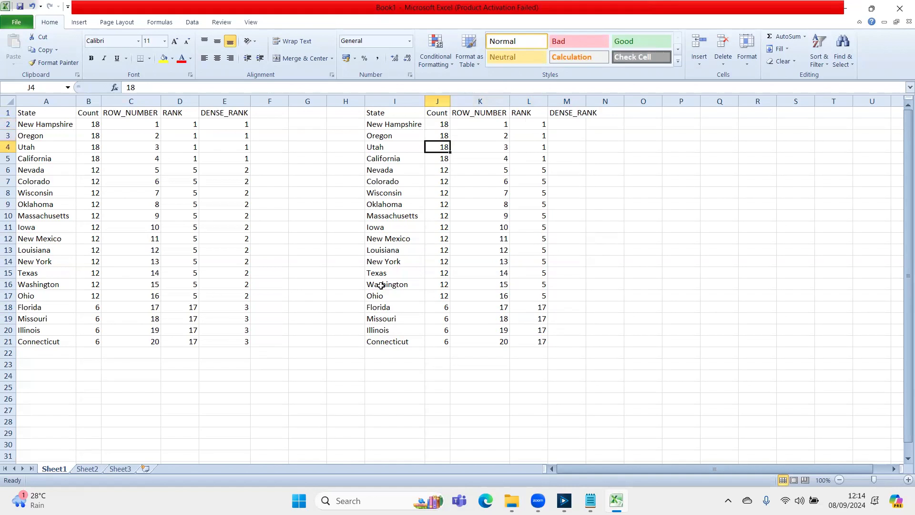
key(Up)
key(Right)
key(Right)
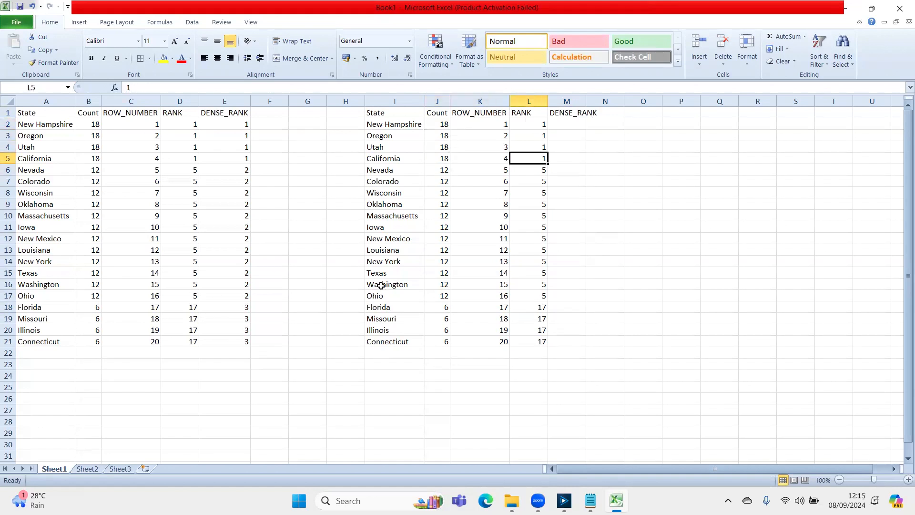
key(Left)
key(Down)
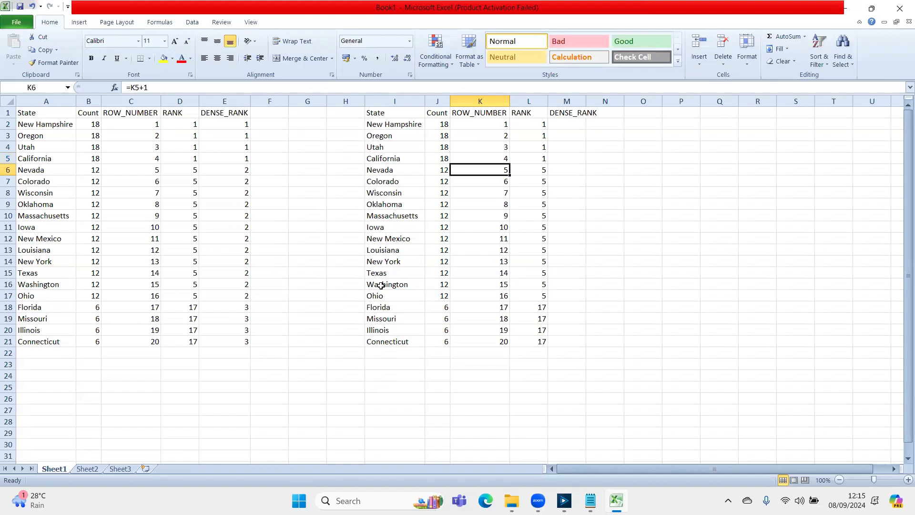
key(Up)
key(Up)
key(Up)
key(Left)
key(Up)
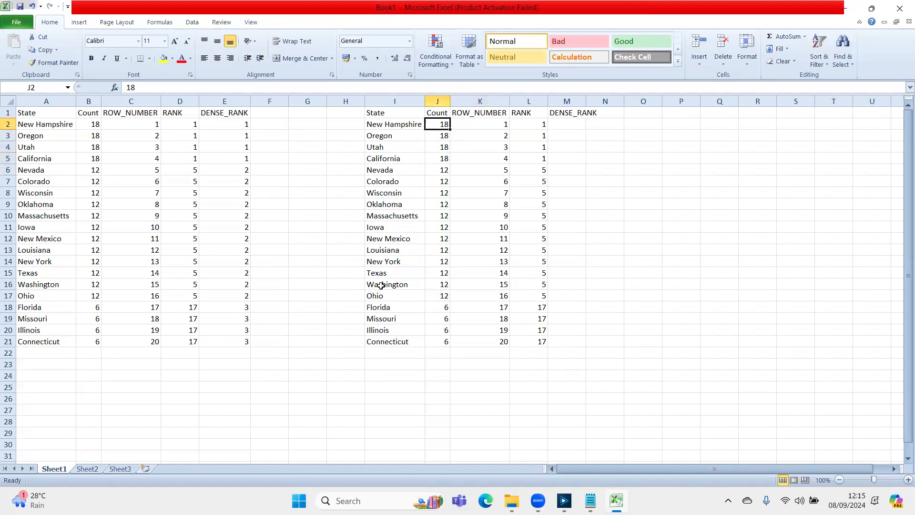
Highlight the copied table's header row I1:M1 to review its column names
key(Up)
key(Left)
key(shift+Right)
key(shift+Right)
key(shift+Right)
key(shift+Right)
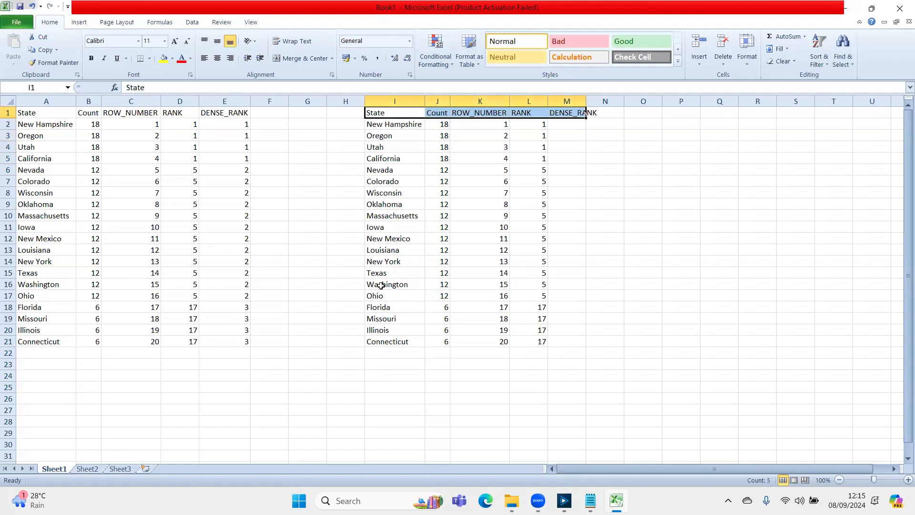
Enter 1 as New Hampshire's dense rank in M2
key(Down)
key(Right)
key(Right)
key(Right)
key(Right)
text(1)
key(Return)
Compare the counts of New Hampshire and Oregon in J2:J3, and check New Hampshire's row number and dense rank
key(Left)
key(Left)
key(Left)
key(Up)
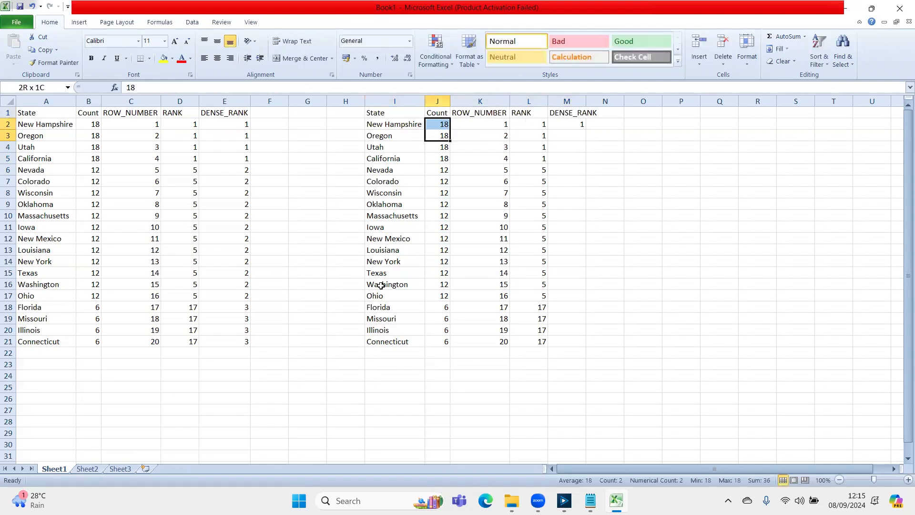
key(Right)
key(Down)
key(Up)
key(Right)
key(Right)
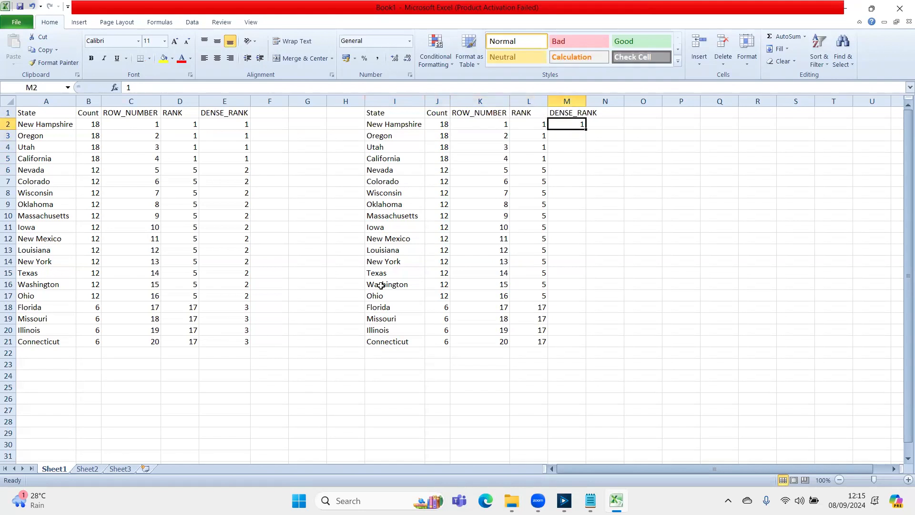
key(Down)
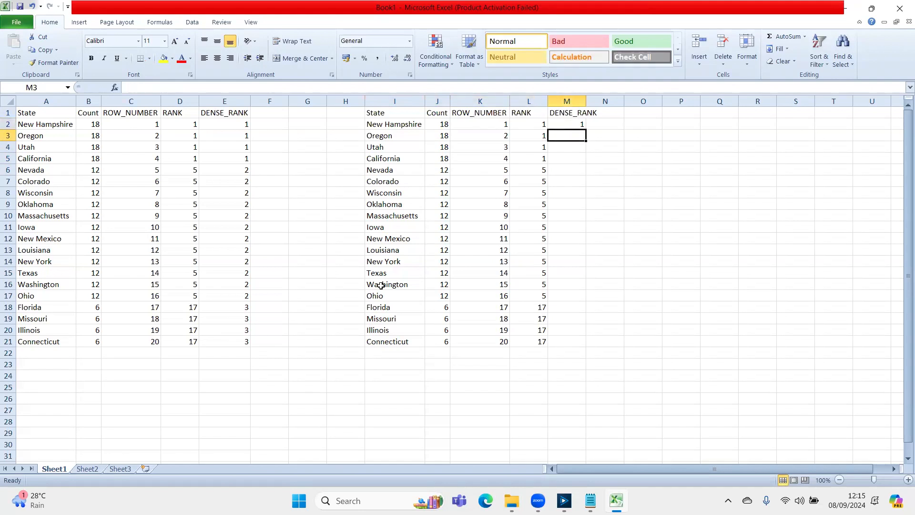
key(Left)
key(Right)
key(Up)
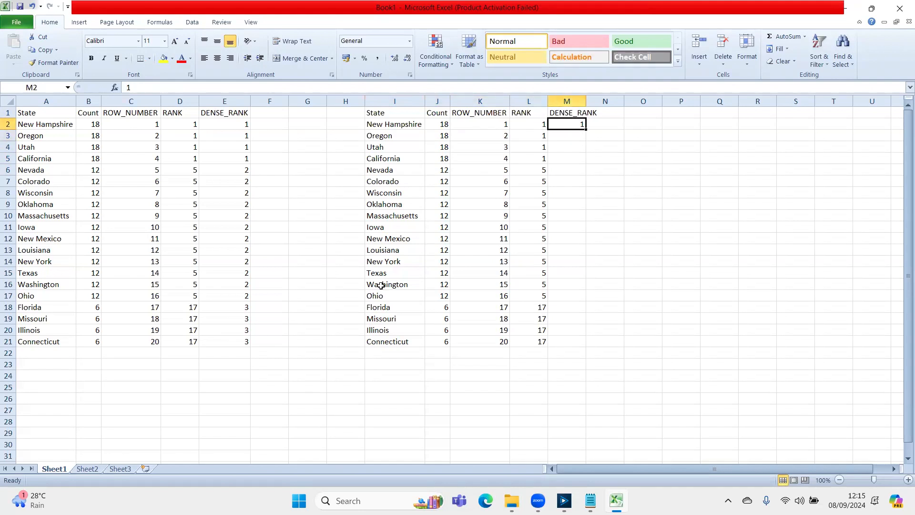
Compare Oregon's count with New Hampshire's above it and enter 1 as Oregon's dense rank in M3
key(Left)
key(Left)
key(Down)
key(Left)
key(Up)
key(Right)
key(Right)
key(Right)
key(Down)
key(Left)
key(Left)
key(Left)
key(shift+Up)
key(Right)
key(Right)
key(Right)
text(1)
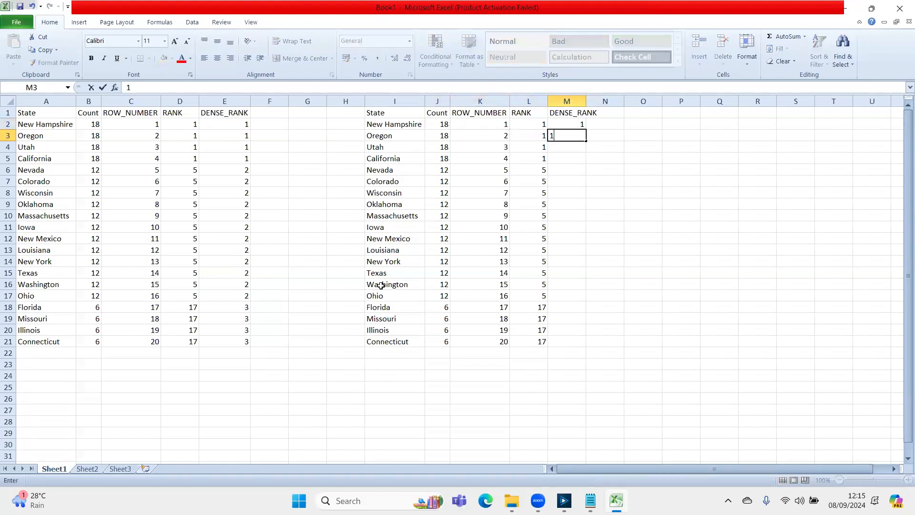
key(Left)
Check Utah's count and fill the dense rank 1 down from M3 to M5 for Utah and California
key(Left)
key(Down)
key(Left)
key(Right)
key(Right)
key(Right)
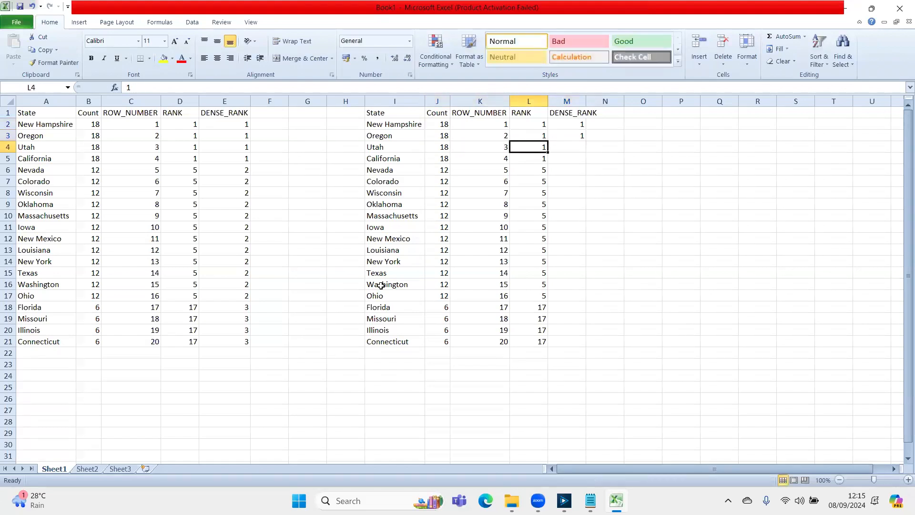
key(Up)
key(shift+Down)
key(shift+Down)
key(ctrl+d)
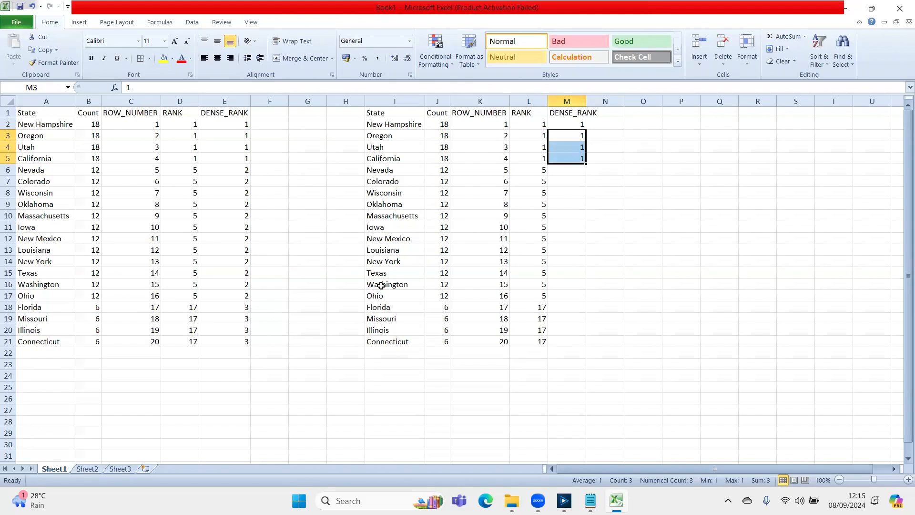
Compare Nevada's count with the neighbouring rows and enter 2 as its dense rank in M6
key(Down)
key(Down)
key(Left)
key(Left)
key(Left)
key(Down)
key(Up)
key(Right)
key(Right)
key(Right)
key(Down)
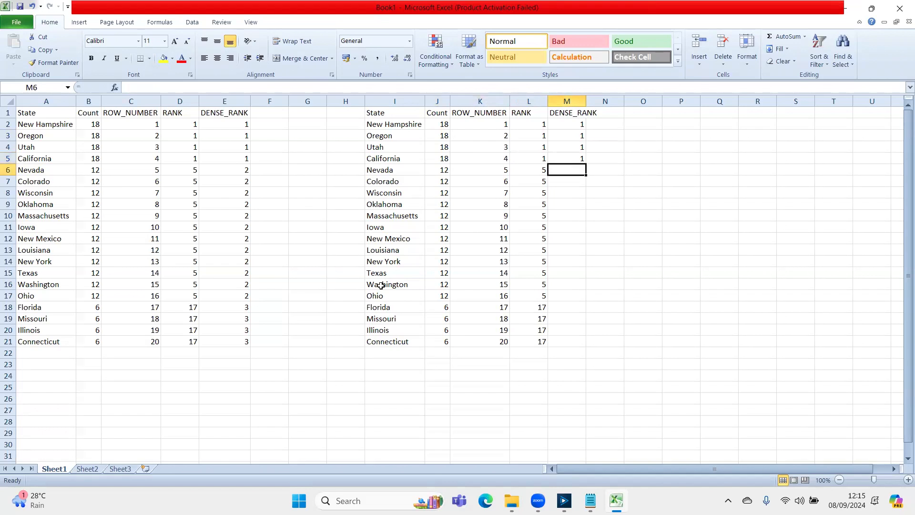
text(2)
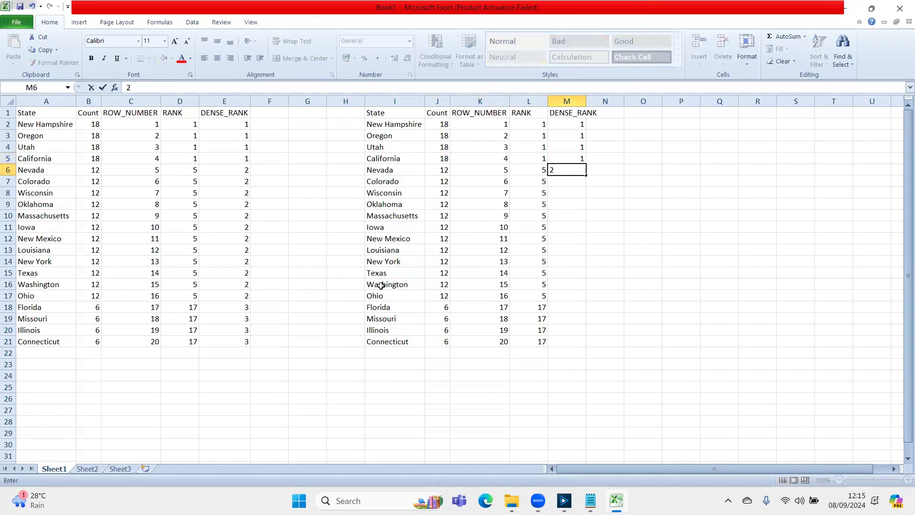
key(Return)
Check the count beside Nevada's dense rank and enter 2 as Colorado's dense rank in M7
key(Up)
key(shift+Down)
key(shift+Down)
key(shift+Down)
key(Left)
key(Left)
key(Left)
key(Right)
key(Right)
key(Right)
key(Down)
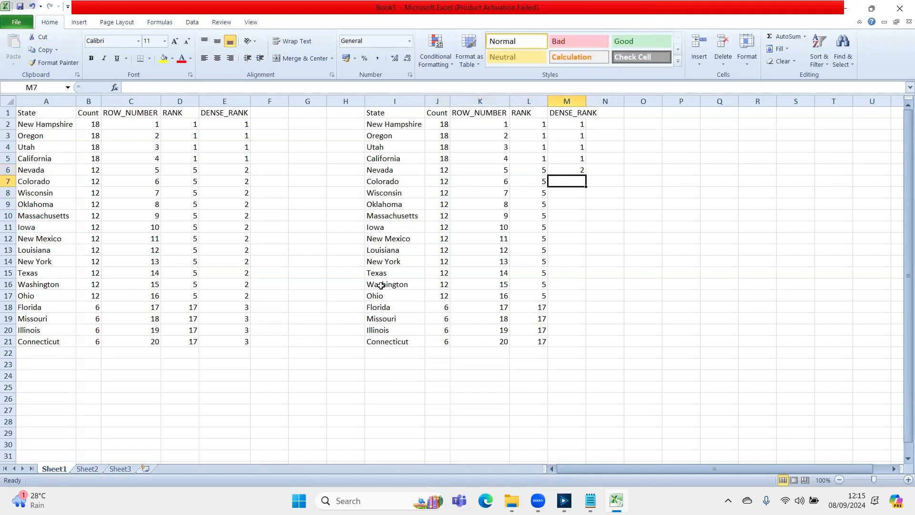
text(2)
key(Return)
Fill Colorado's dense rank 2 down from M7 to M17 for the remaining states with a count of 12
key(Down)
key(Down)
key(Down)
key(Down)
key(Down)
key(Down)
key(Down)
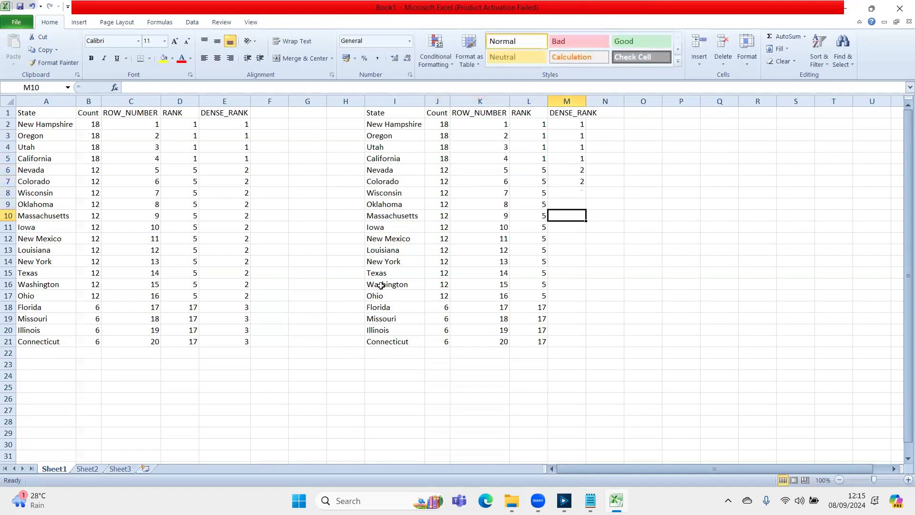
key(Down)
key(Down)
key(shift+Up)
key(shift+Up)
key(shift+Up)
key(shift+Up)
key(shift+Up)
key(shift+Up)
key(shift+Up)
key(shift+Up)
key(shift+Up)
key(shift+Up)
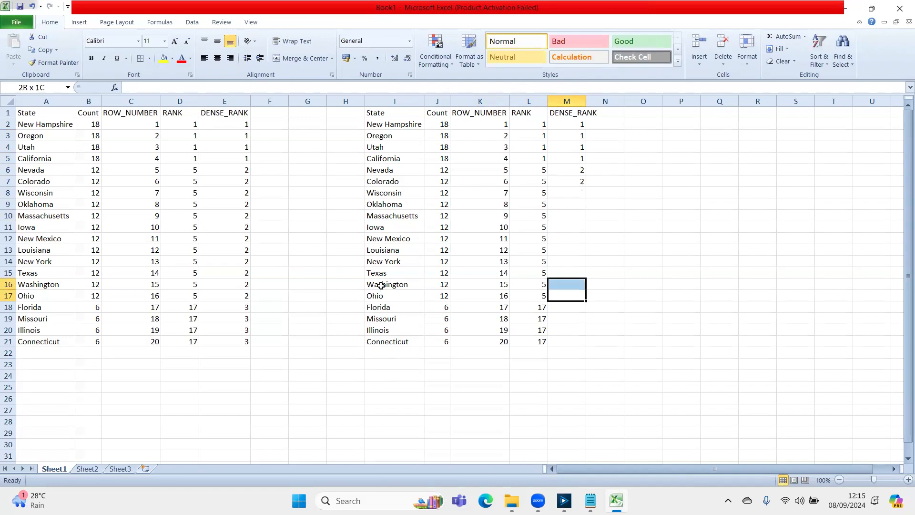
key(ctrl+d)
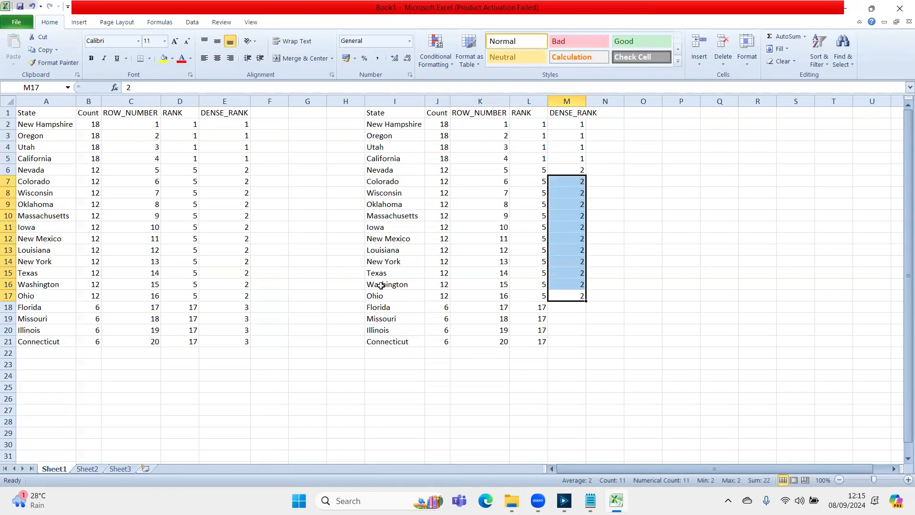
Compare Ohio's count in J17 with Florida's count in J18 and check their row numbers and neighbouring rows
key(Down)
key(Down)
key(Down)
key(Left)
key(Left)
key(Up)
key(Up)
key(Left)
key(Up)
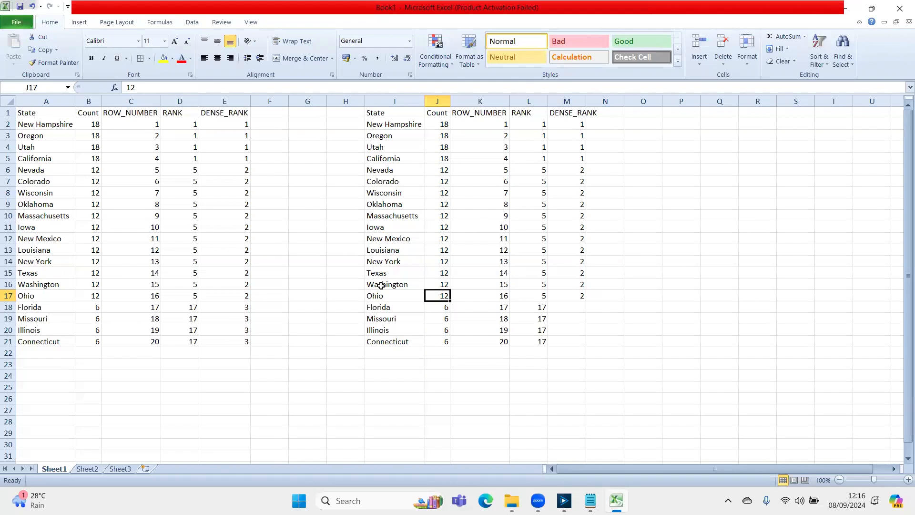
key(Down)
key(Up)
key(Down)
key(Up)
key(Right)
key(Up)
key(Up)
key(Down)
key(Down)
key(Down)
key(Left)
key(Left)
key(Left)
key(Up)
key(Down)
key(Up)
key(Down)
Check Ohio's dense rank, enter 3 for Florida in M18, and fill it down to M21 for the remaining states
key(Right)
key(Right)
key(Right)
key(Up)
key(Down)
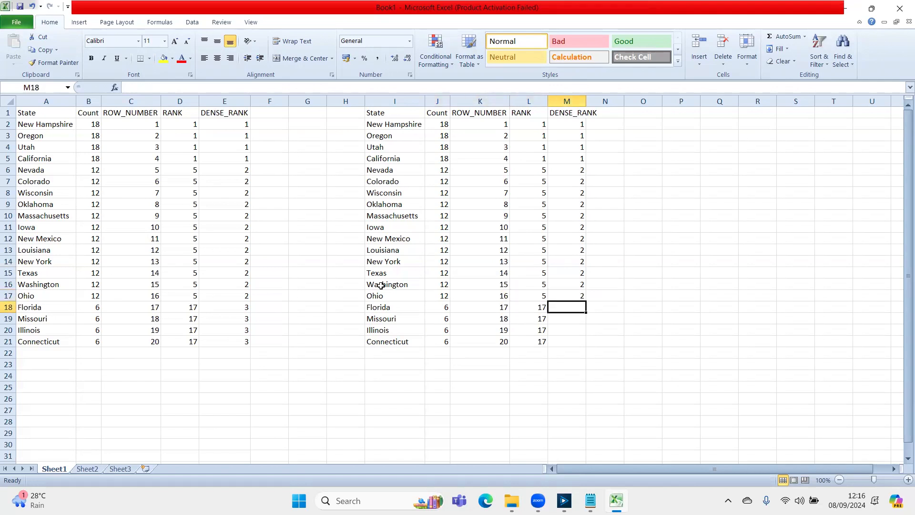
text(3)
key(ctrl+Return)
key(shift+Down)
key(shift+Down)
key(shift+Down)
key(ctrl+d)
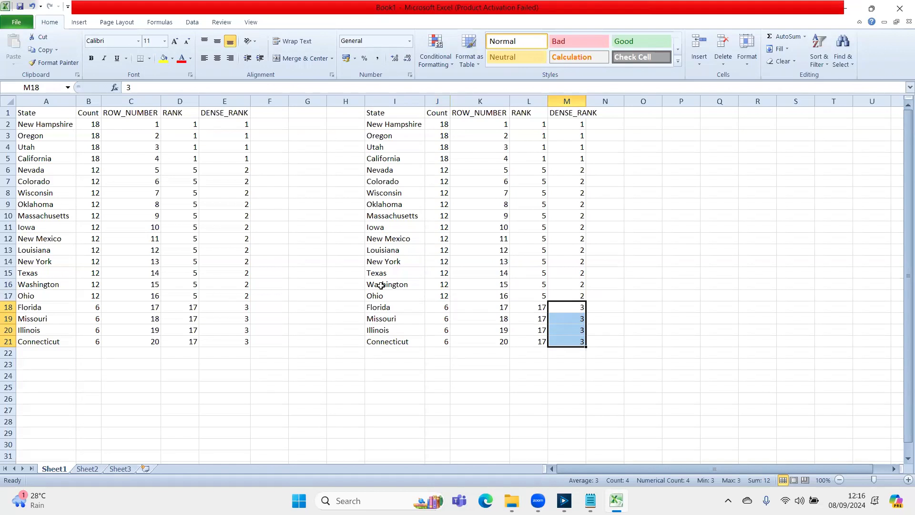
Switch to Alteryx Designer and view the output and input data of the RANK Multi-Row Formula tool
key(alt+Tab)
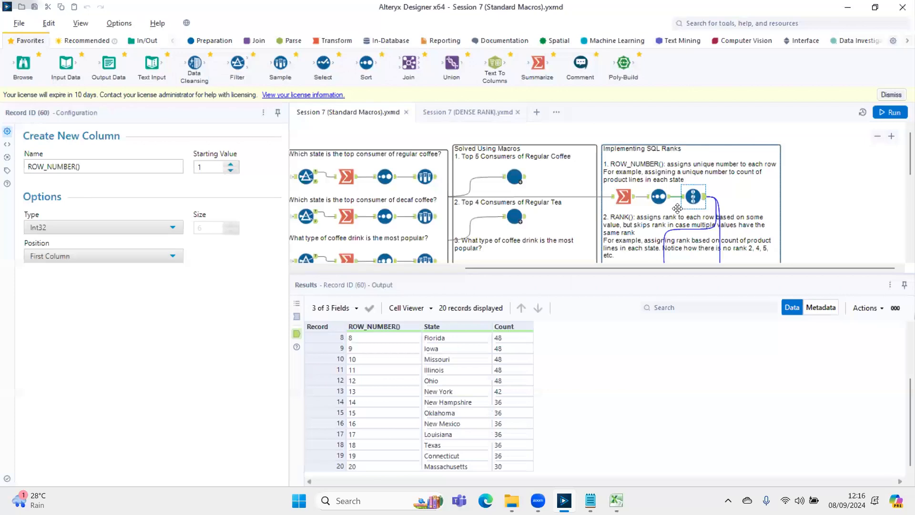
scroll(677, 208, down, 1)
click(689, 235)
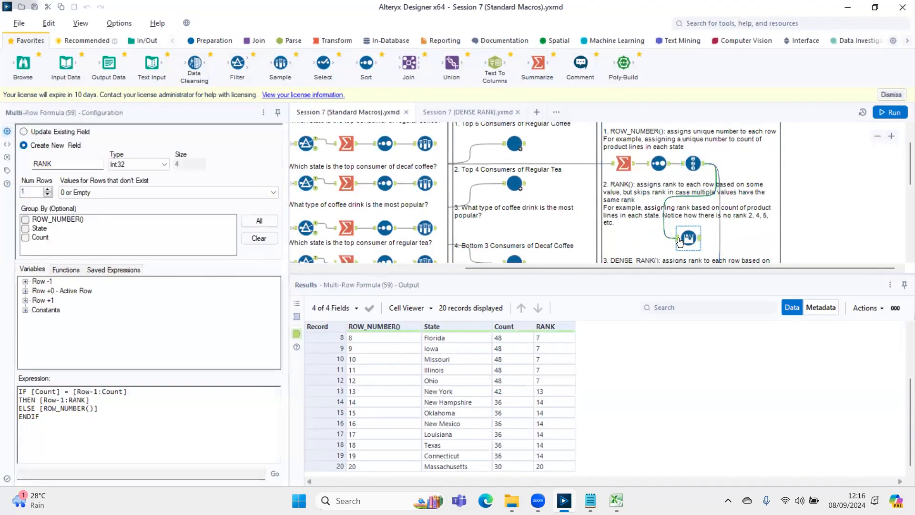
click(680, 239)
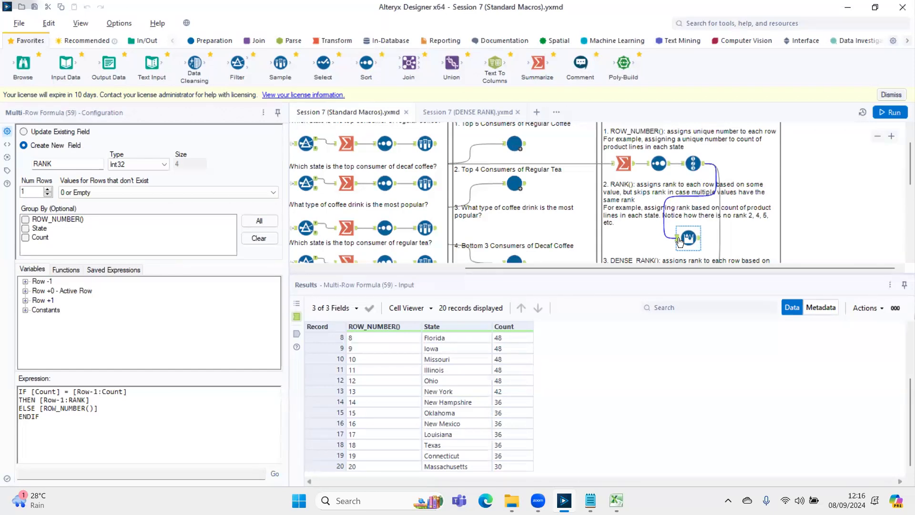
Review the Summarize, Sort and Record ID tools that feed the ROW_NUMBER() section, with their settings and output
click(634, 164)
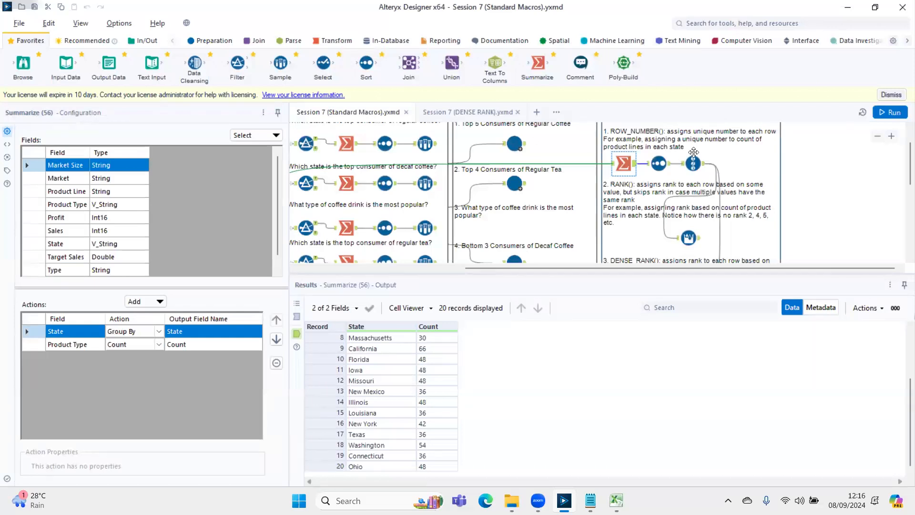
click(301, 223)
click(666, 164)
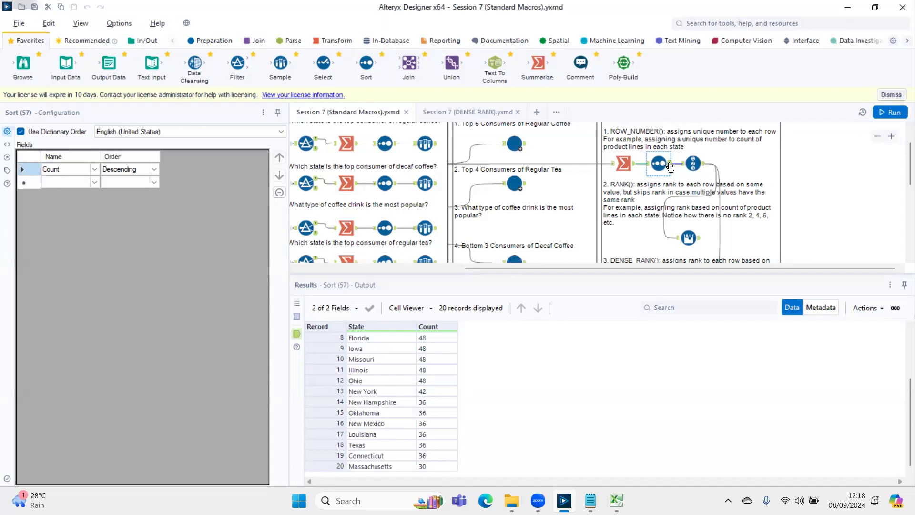
click(702, 166)
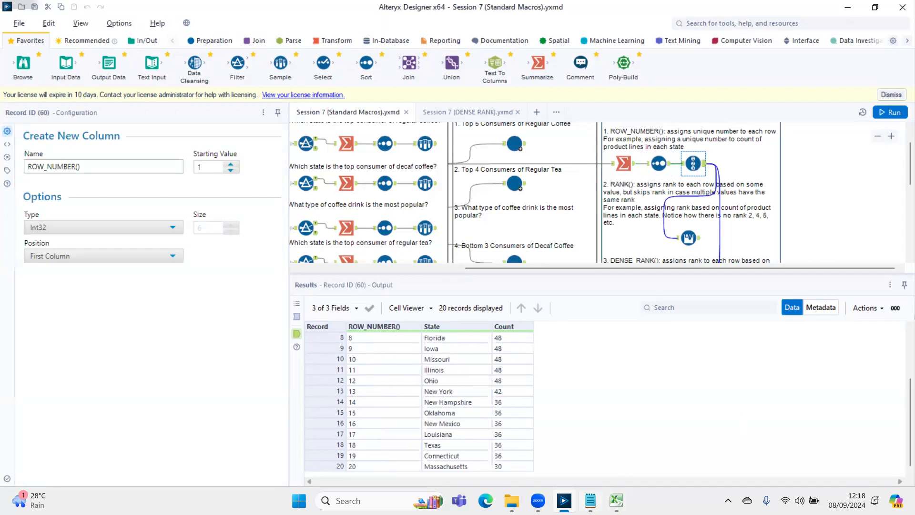
Switch to Notepad and close the note listing ROW_NUMBER(), RANK() and DENSE_RANK()
click(590, 500)
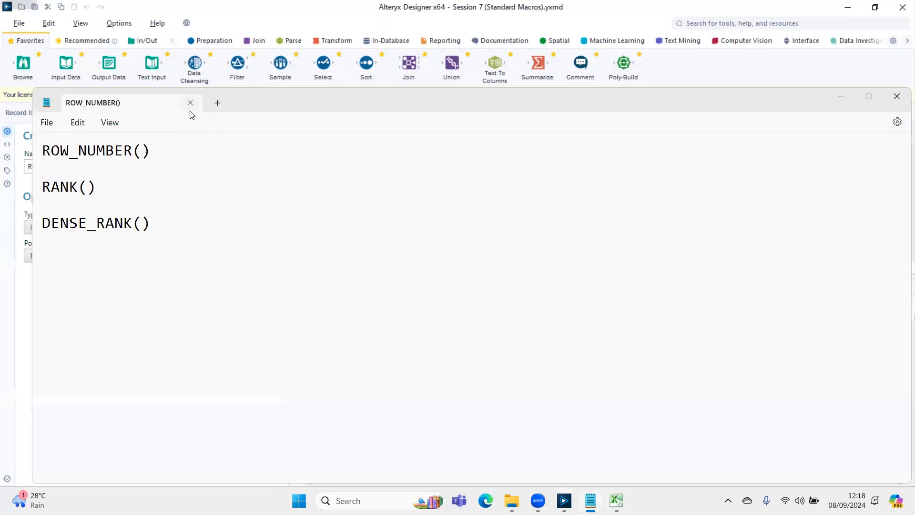
click(191, 103)
click(471, 322)
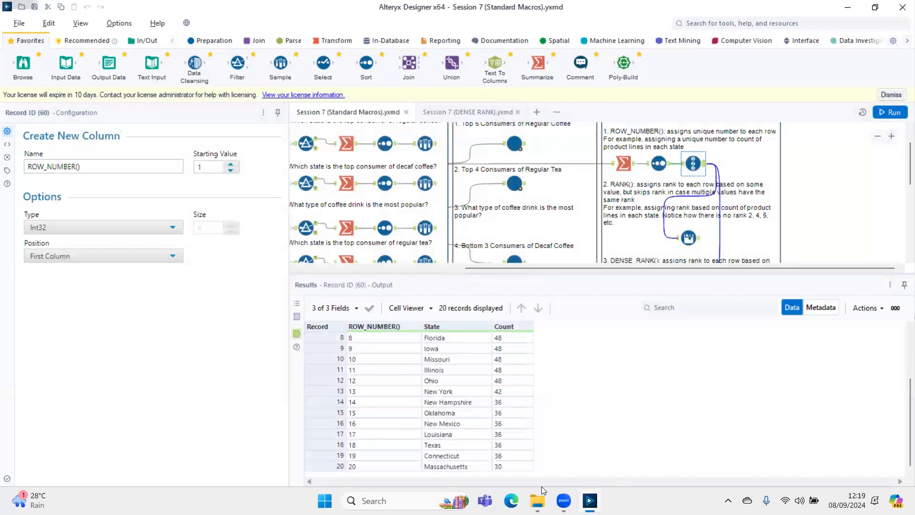
Select the RANK Multi-Row Formula tool and look through its output records from the first row
click(694, 227)
click(696, 229)
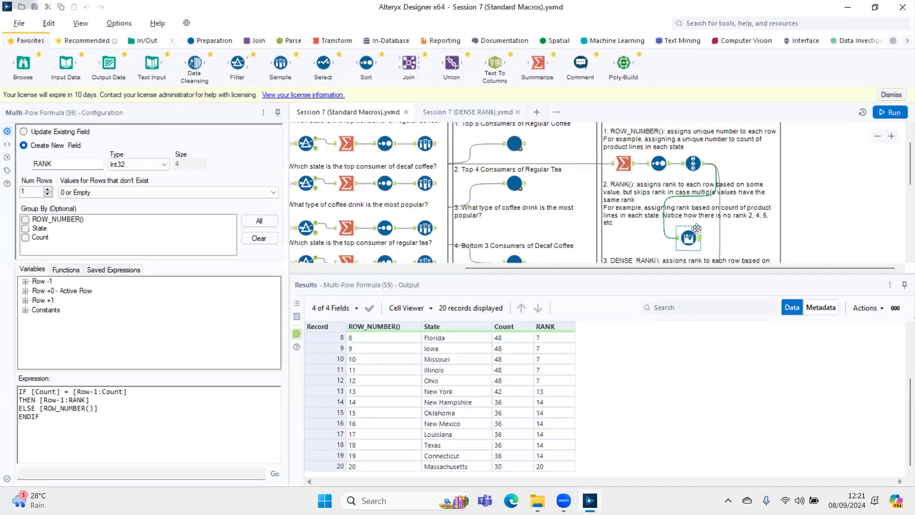
click(363, 338)
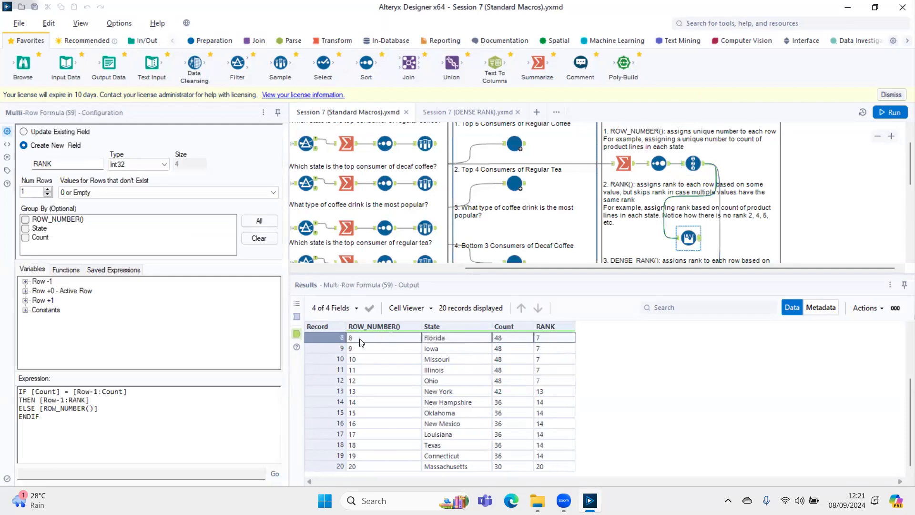
click(438, 350)
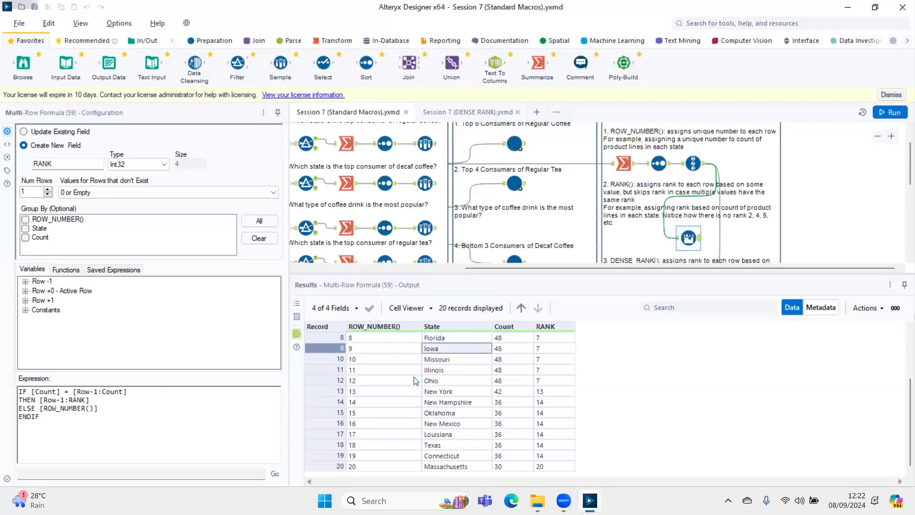
scroll(396, 384, up, 3)
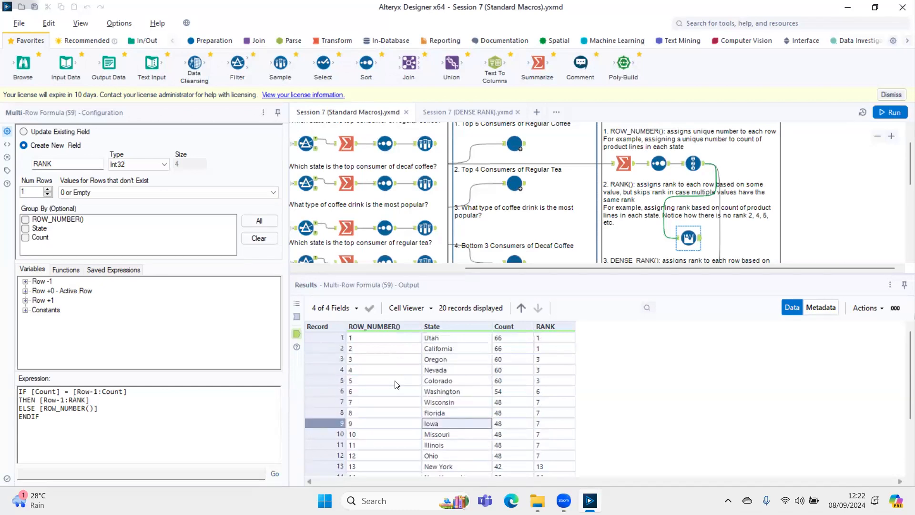
key(alt+Tab)
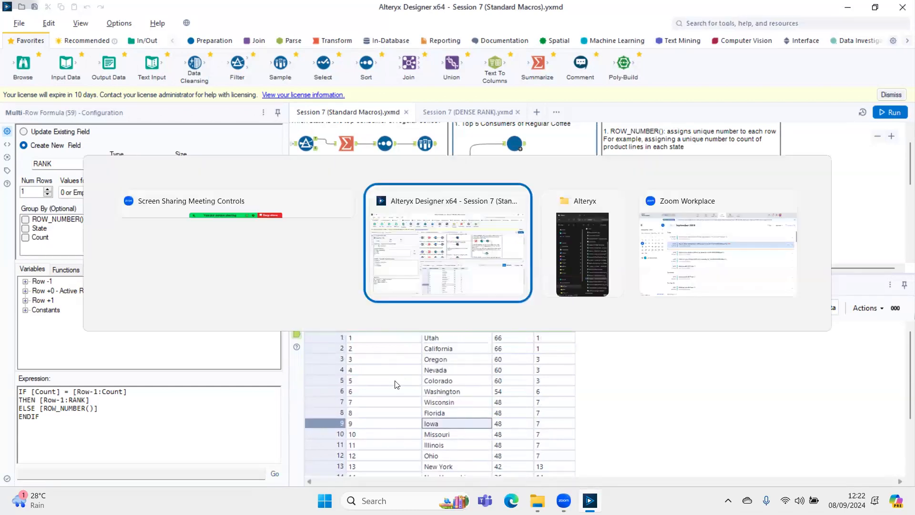
Compare the Count, ROW_NUMBER() and RANK values of the Utah, California and Oregon records
click(506, 349)
click(505, 339)
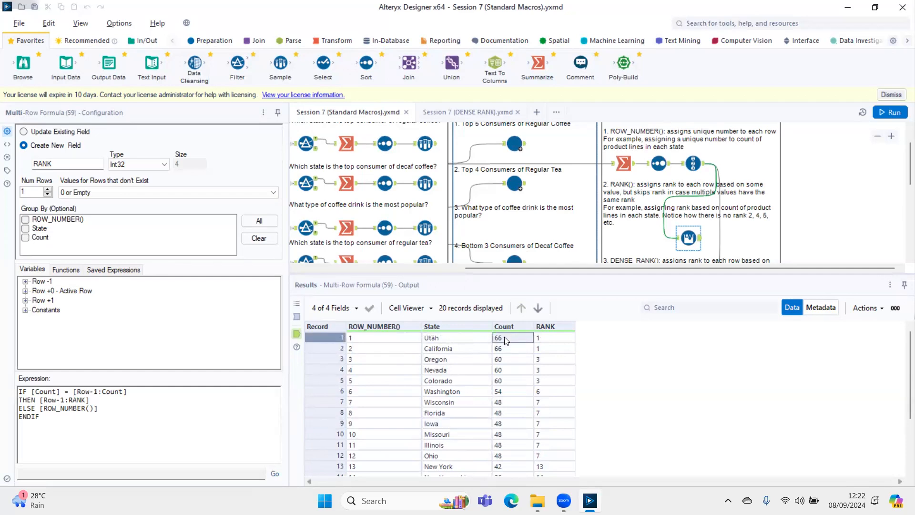
click(383, 339)
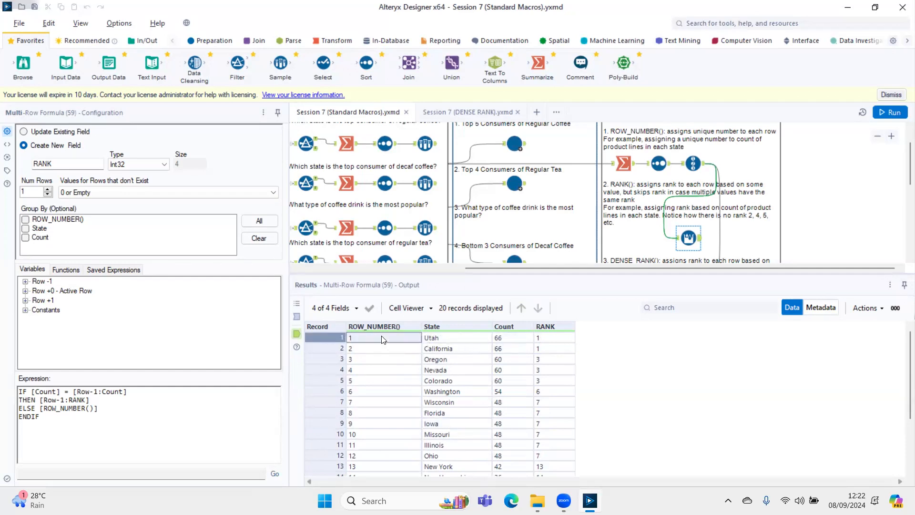
click(549, 338)
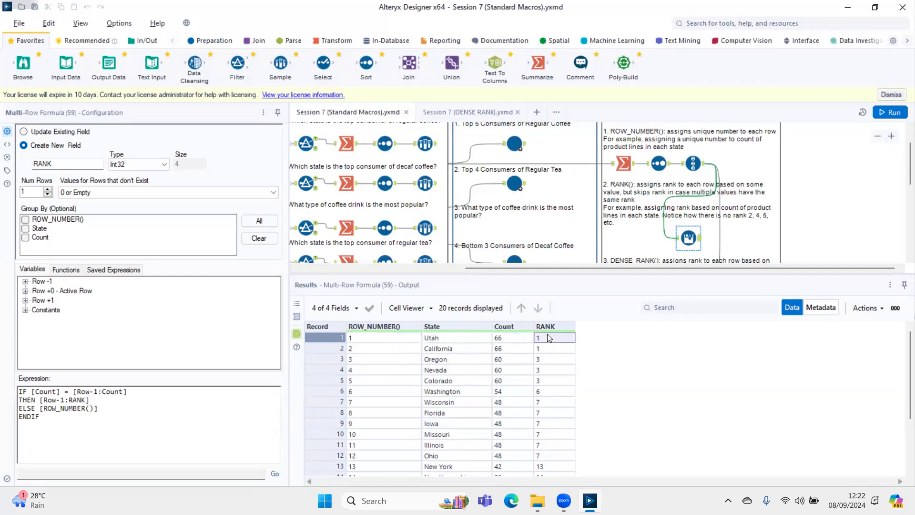
click(500, 360)
click(501, 350)
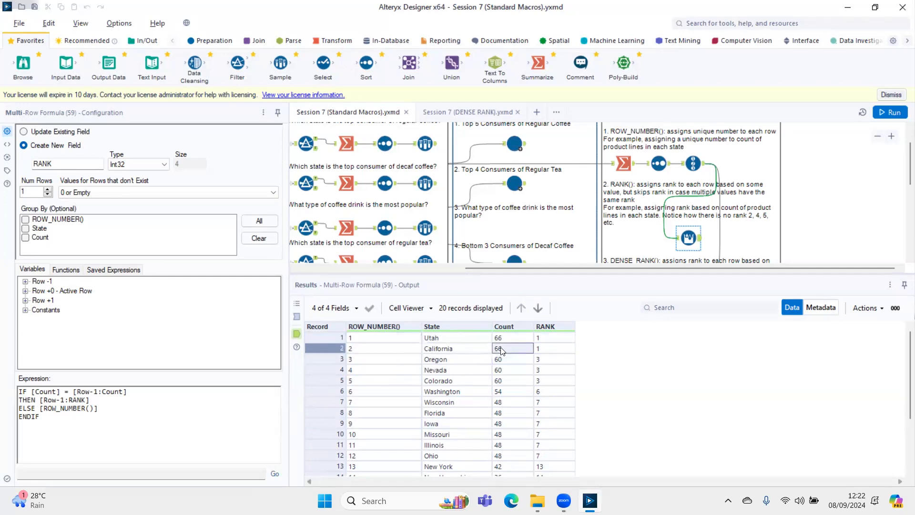
click(381, 360)
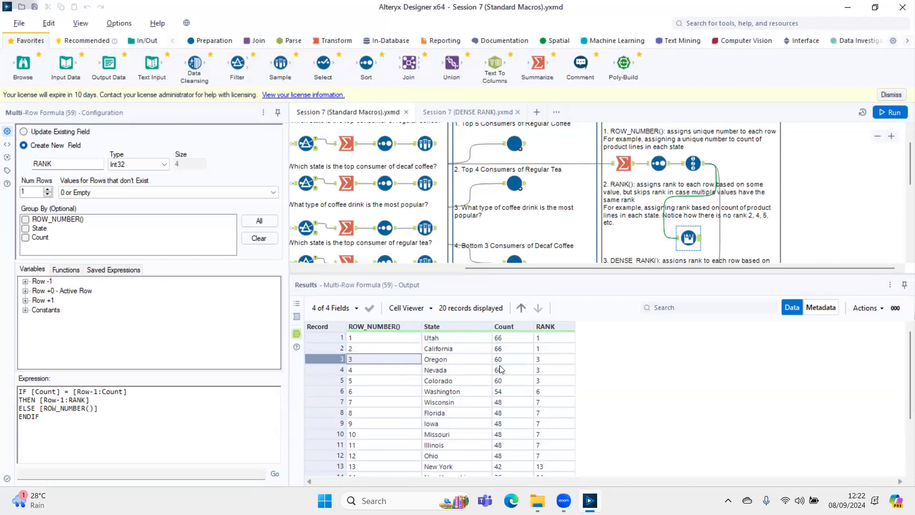
click(534, 361)
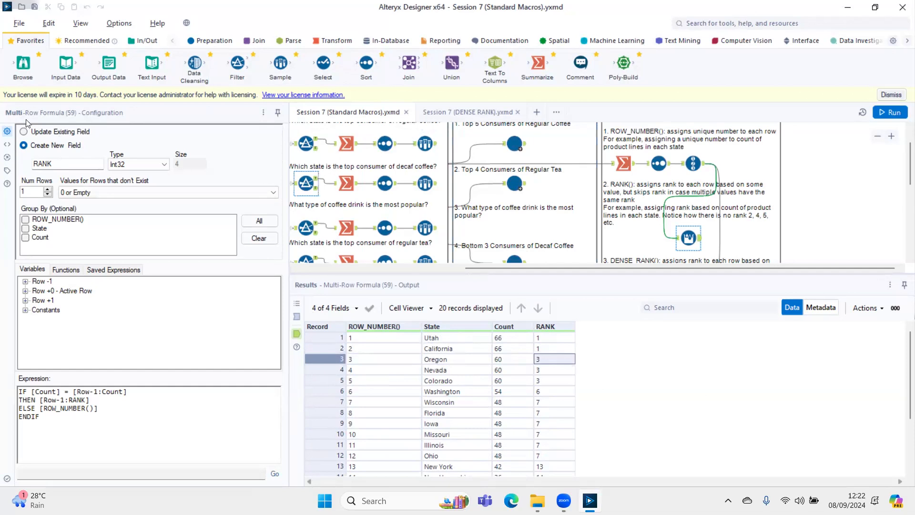
Review the Multi-Row Formula's new field name and its setting for rows that don't exist against the first two records
double_click(58, 166)
click(332, 339)
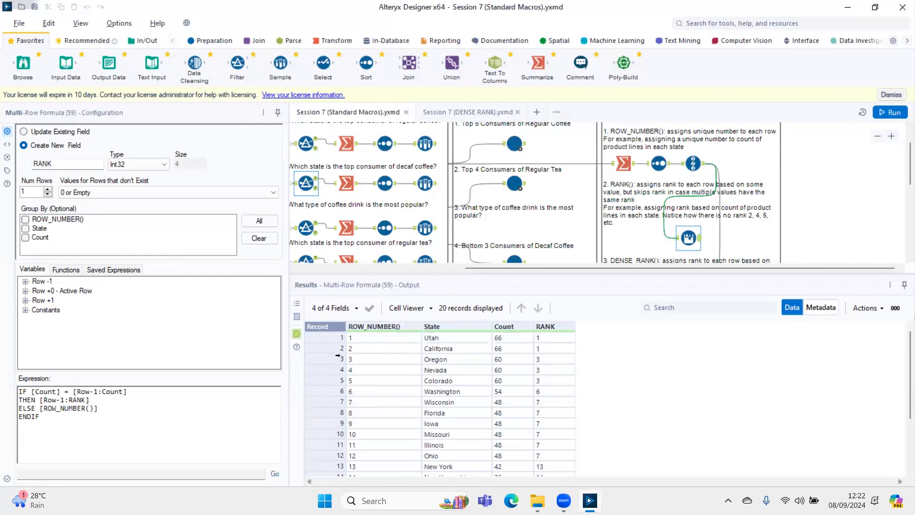
click(334, 350)
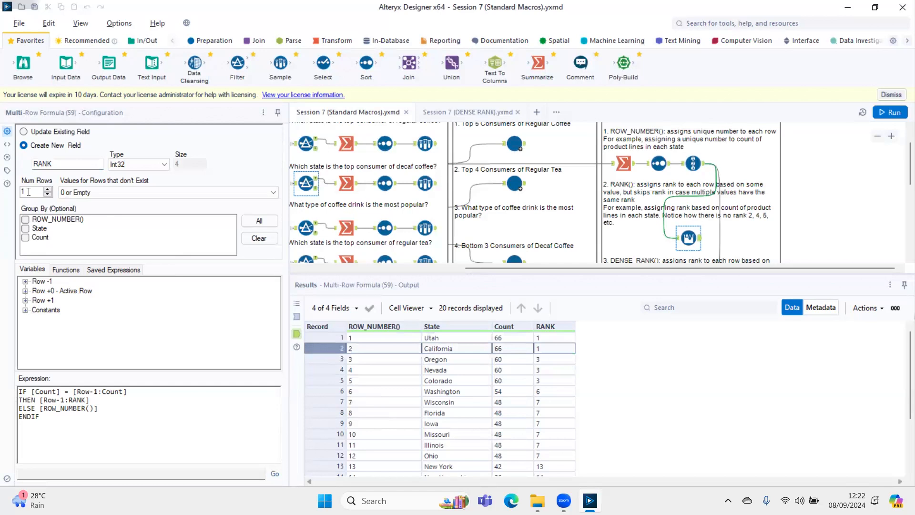
click(88, 193)
click(87, 193)
Examine Utah's record as the row without a predecessor, then the Wisconsin and Iowa records for comparison
click(347, 338)
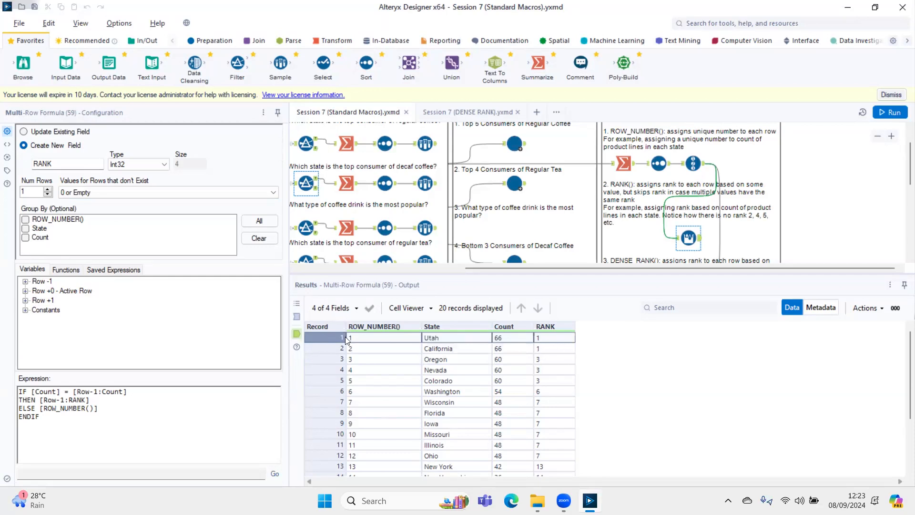
click(374, 339)
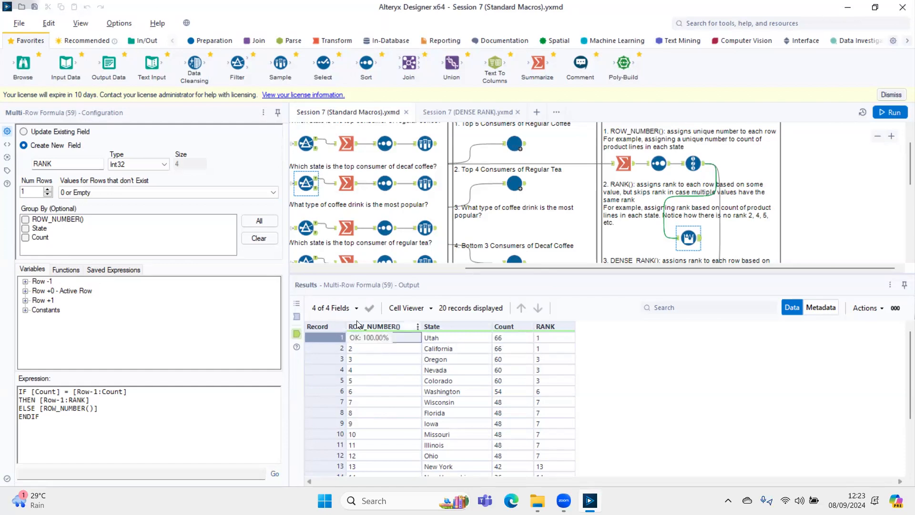
click(321, 335)
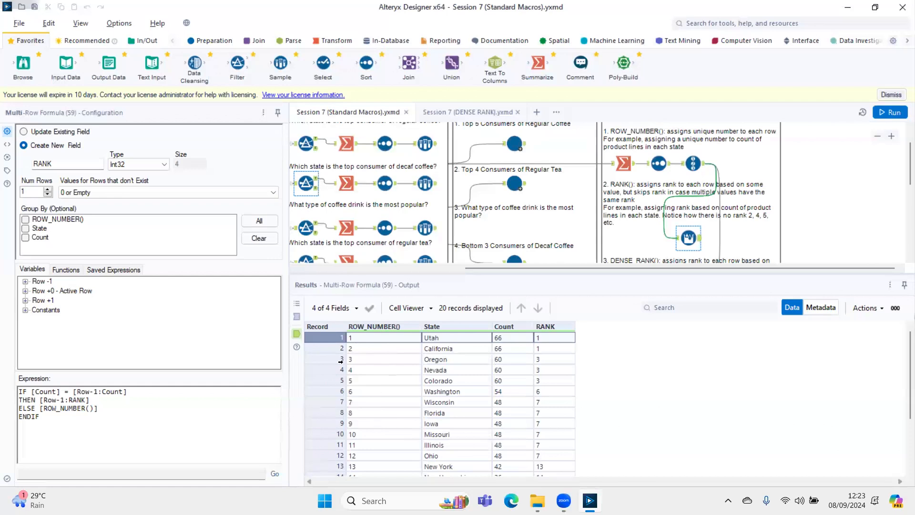
click(326, 412)
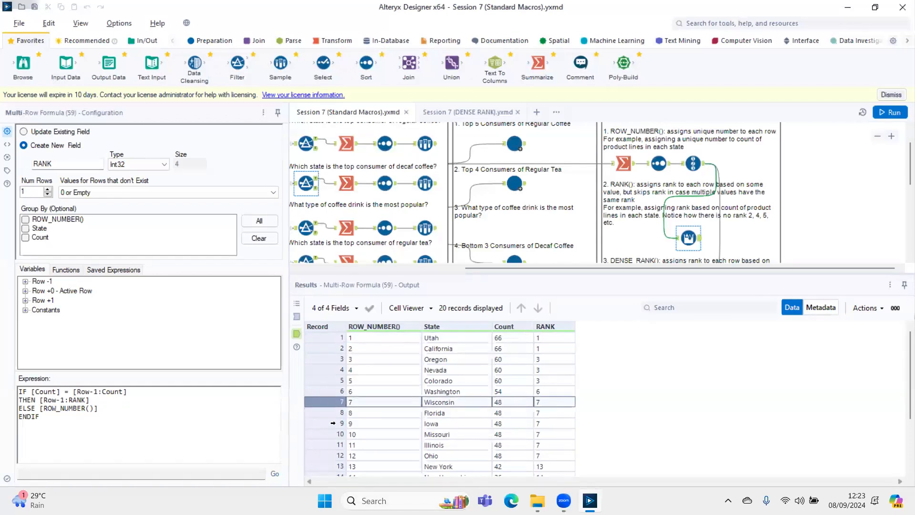
click(333, 423)
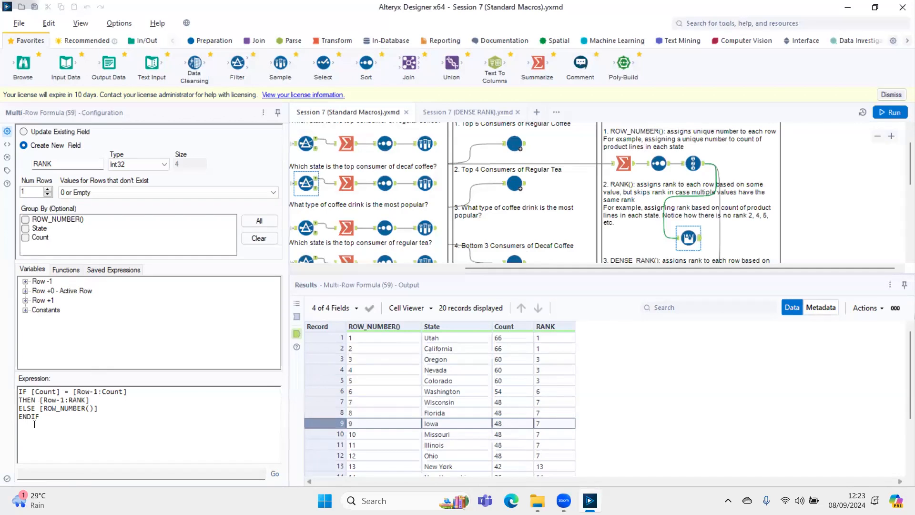
Copy the whole RANK expression from the Multi-Row Formula configuration
key(ctrl+a)
key(ctrl+c)
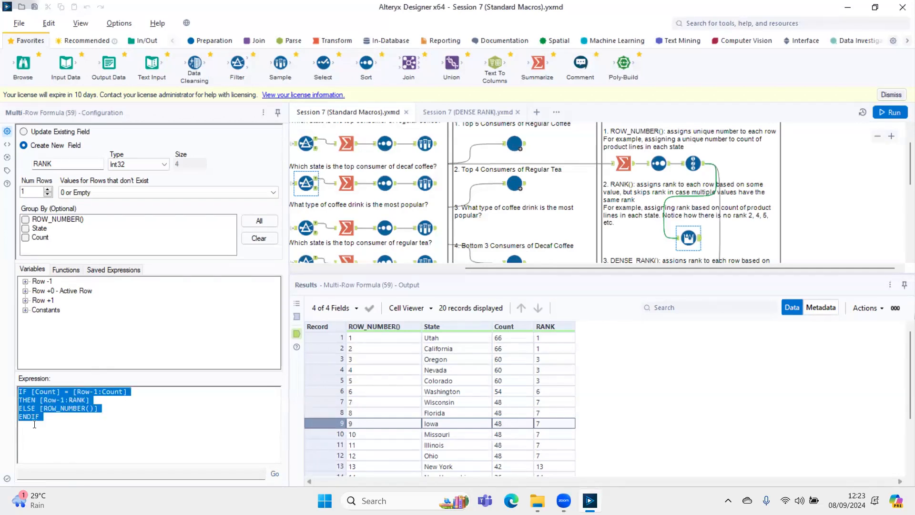
key(alt+Tab)
key(alt+Tab)
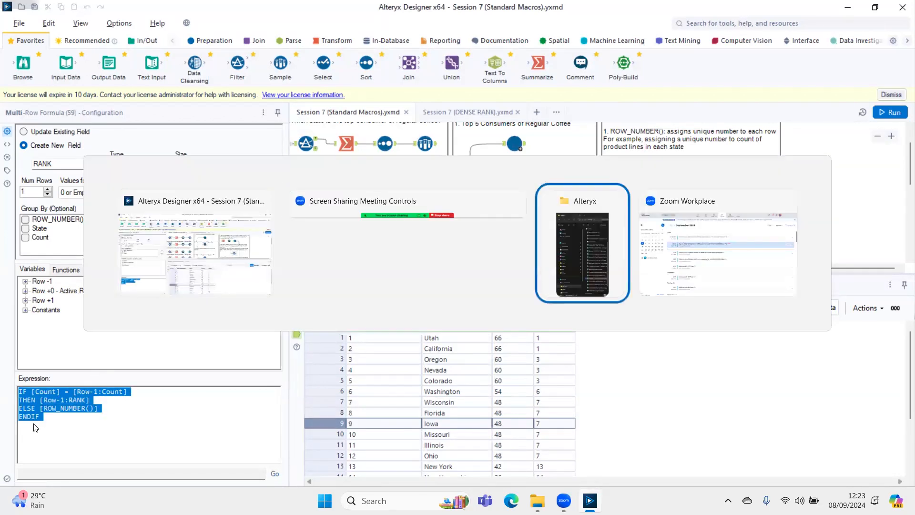
key(alt+shift+Tab)
key(alt+shift+Tab)
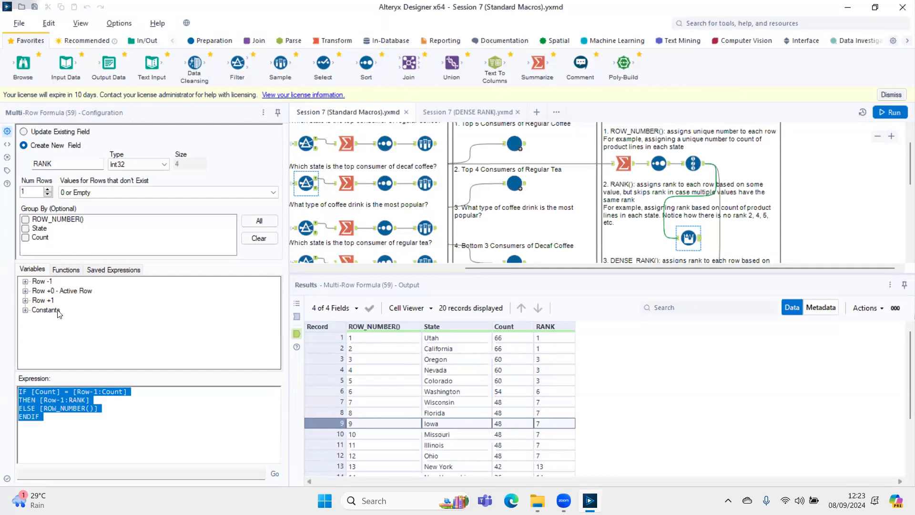
Expand the Row -1 variables of the Multi-Row Formula and open a blank Notepad document
click(25, 282)
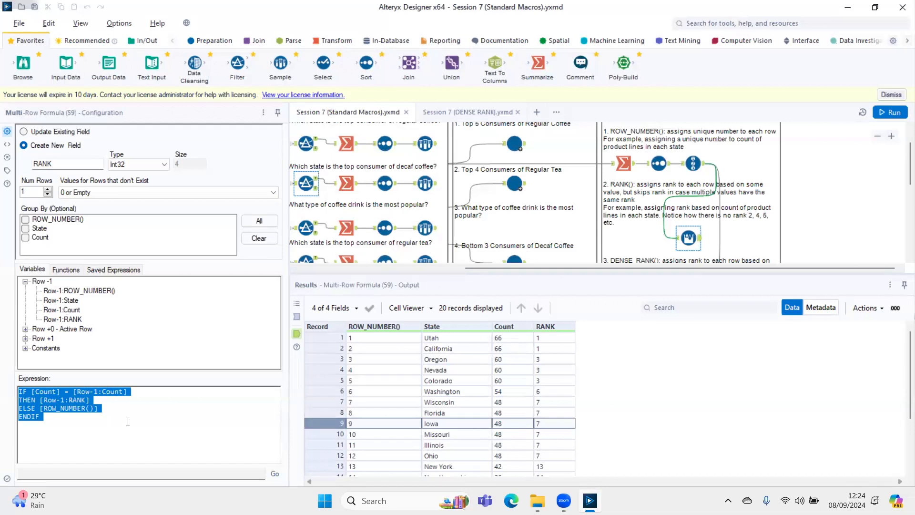
key(super)
text(not)
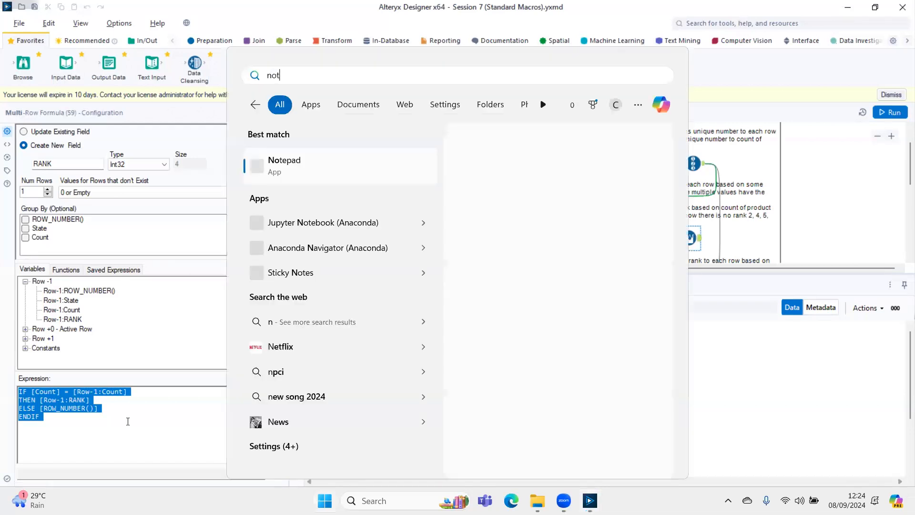
text(epad)
key(Return)
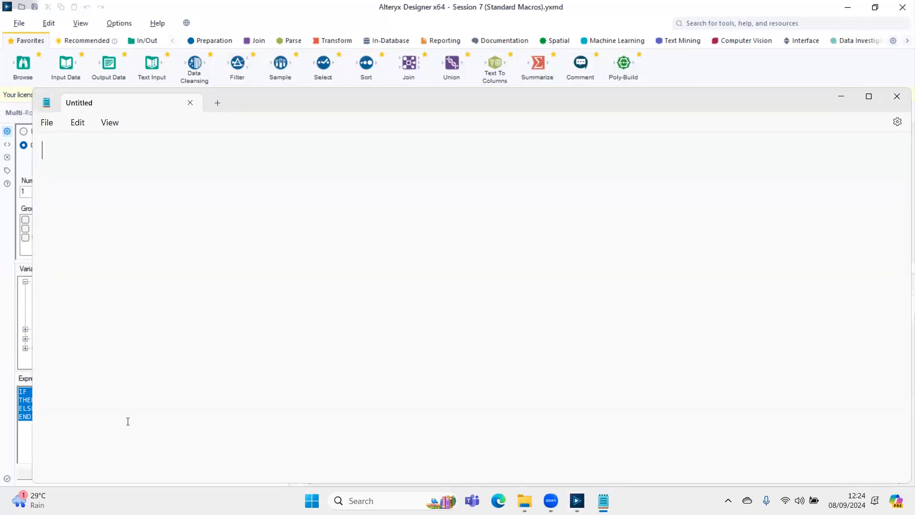
Paste the copied RANK expression into the blank Notepad document and return to Utah's count in the Alteryx results
key(ctrl+v)
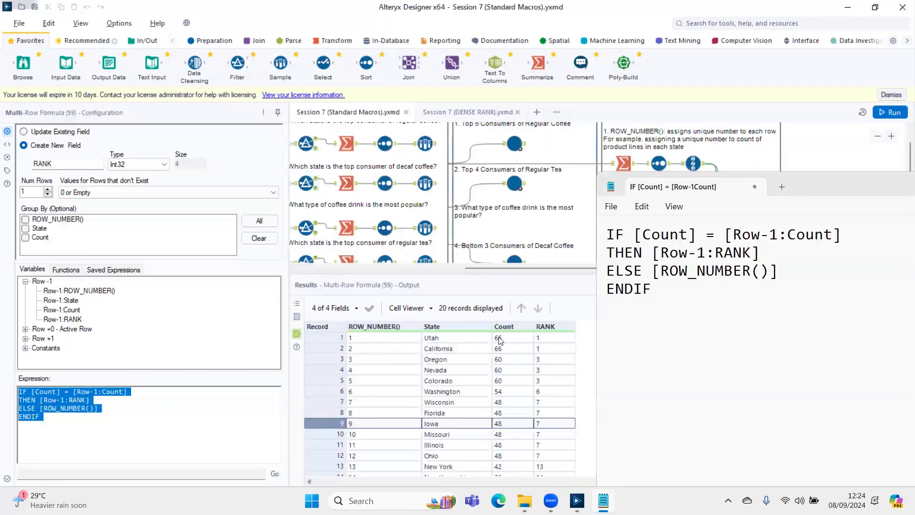
click(500, 337)
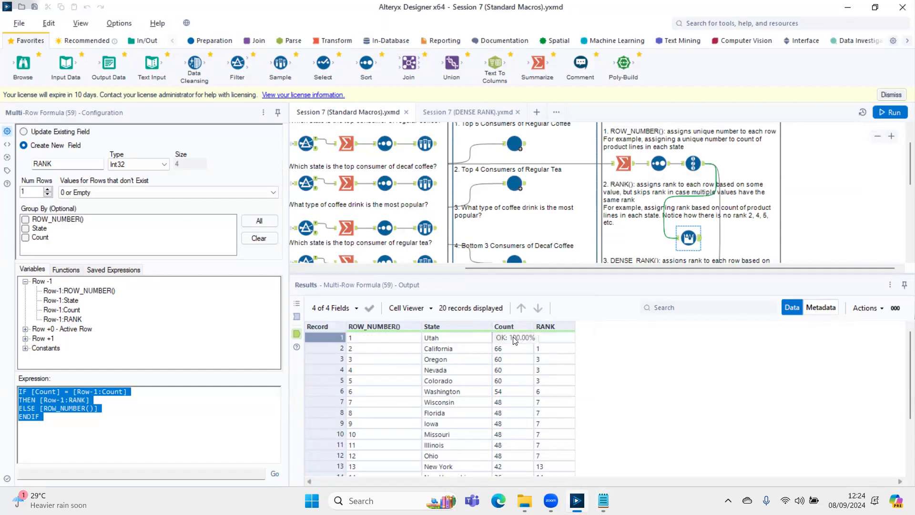
Trace Utah's row number and rank through the expression's count comparison and its ELSE branch
click(41, 391)
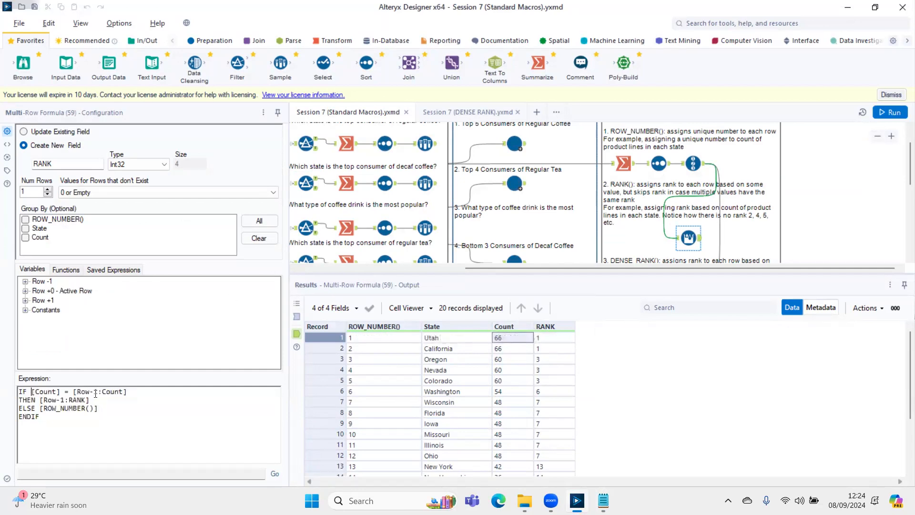
shift+click(95, 393)
click(33, 409)
click(384, 340)
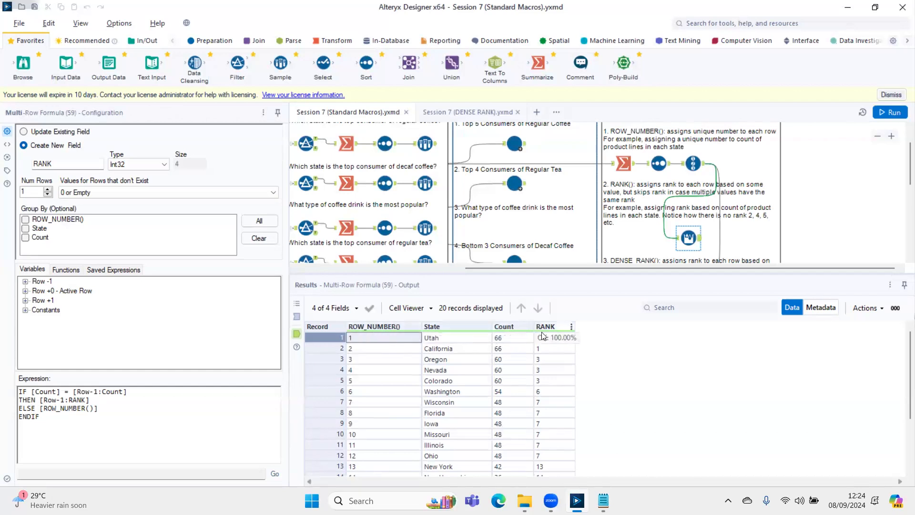
click(554, 339)
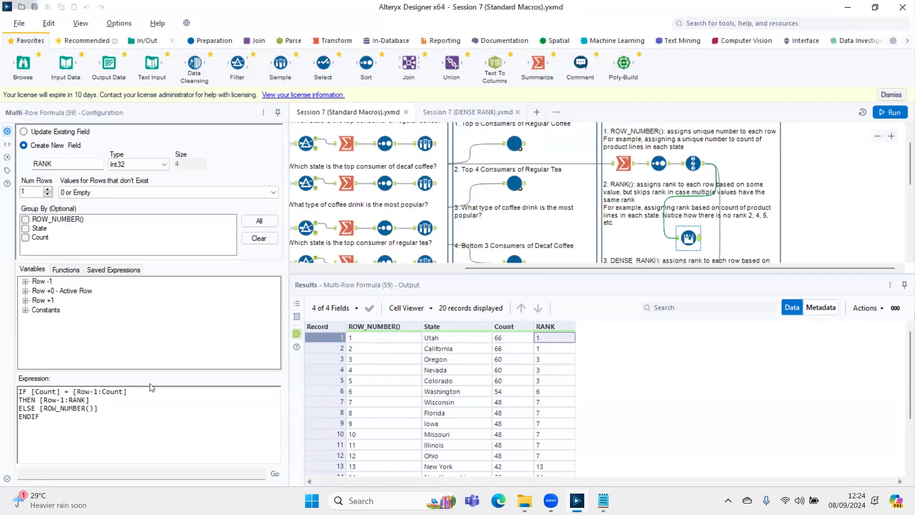
Compare California's count and rank with Utah's, and check California's row number
click(329, 346)
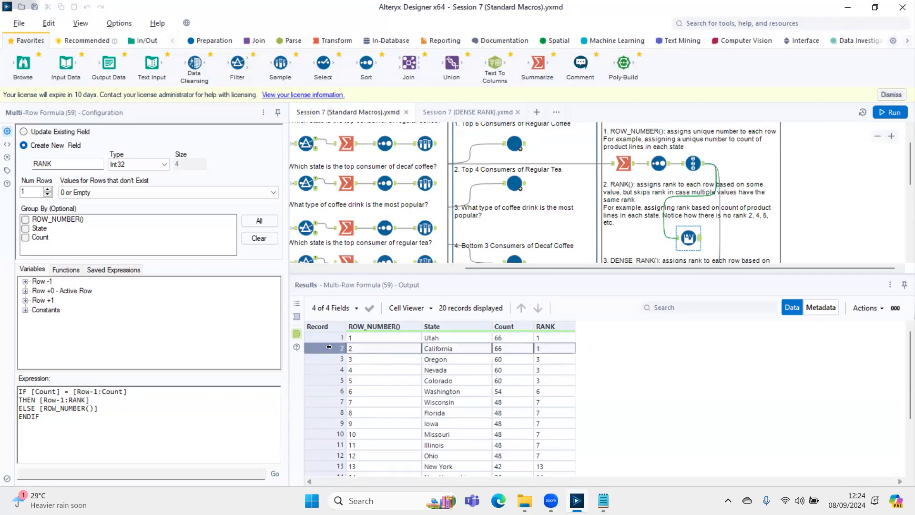
click(505, 347)
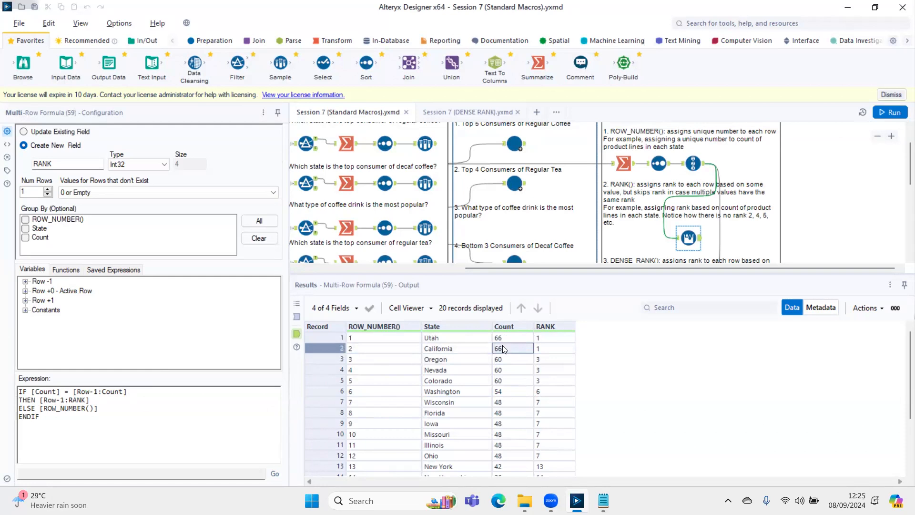
click(509, 341)
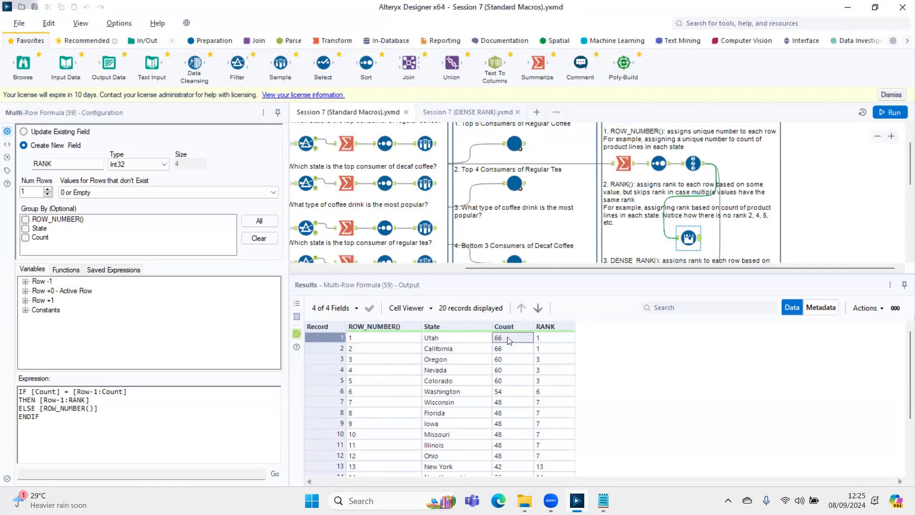
click(560, 347)
click(555, 338)
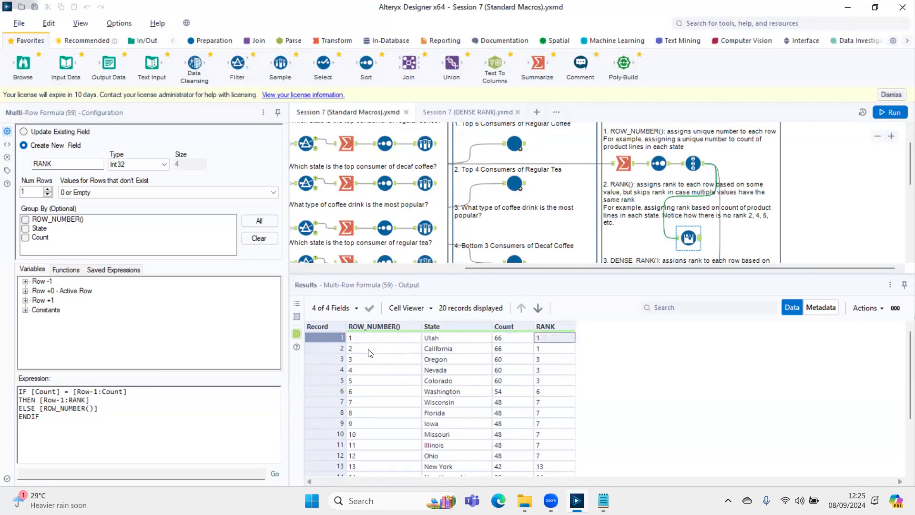
click(370, 353)
click(553, 352)
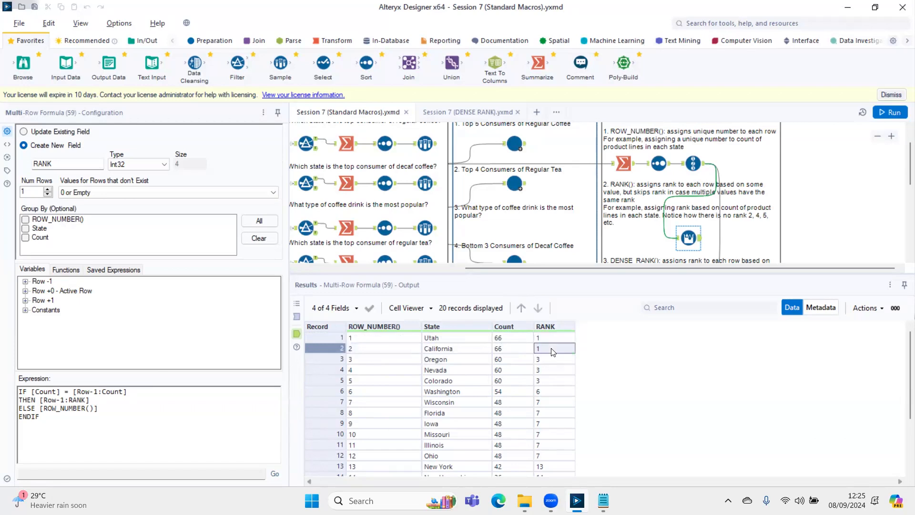
Highlight [ROW_NUMBER()] in the expression's ELSE branch and contrast California's row number with the RANK values of the neighbouring records
double_click(30, 162)
drag(39, 409, 101, 409)
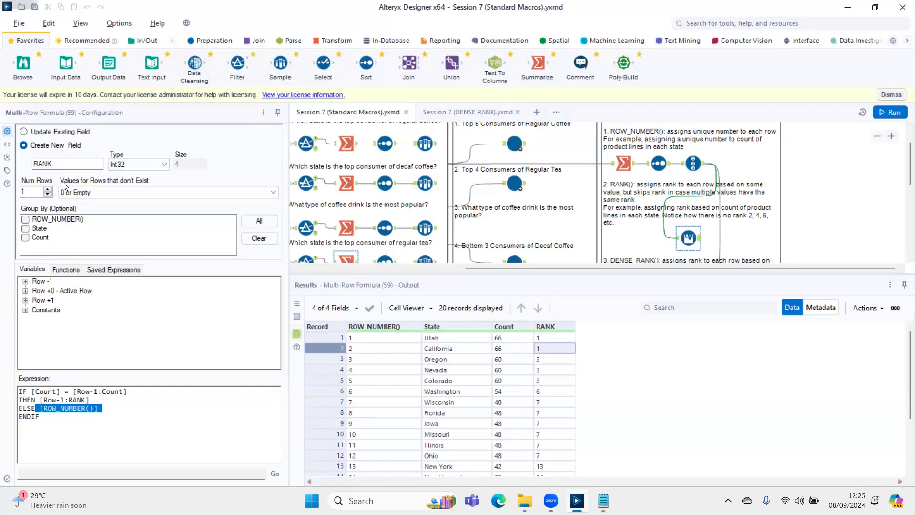
click(513, 346)
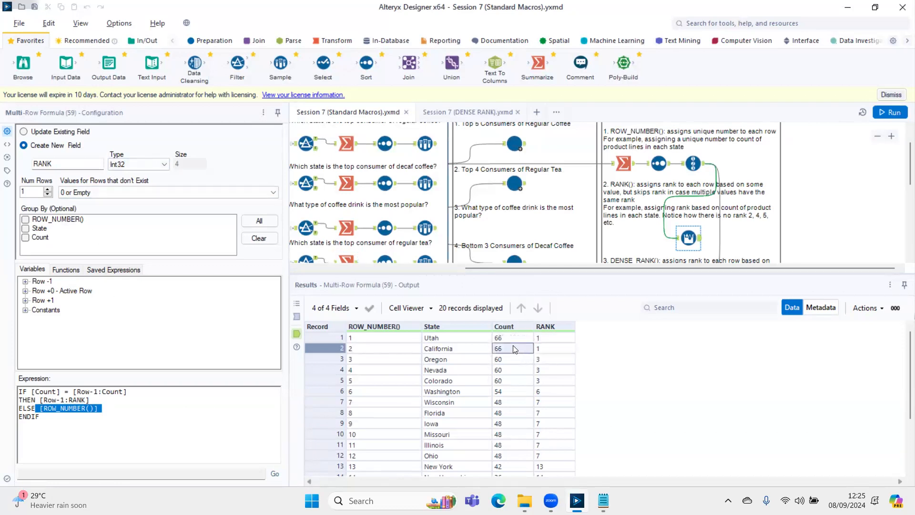
click(545, 339)
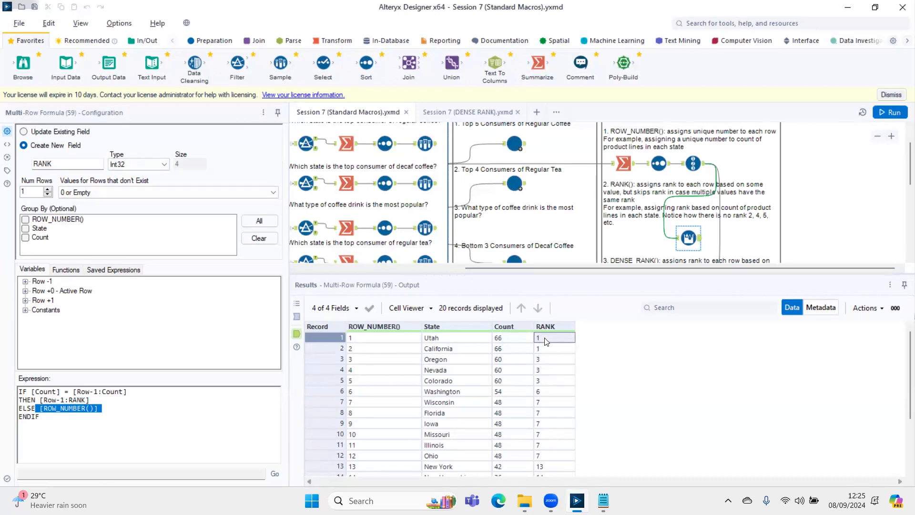
click(539, 360)
click(539, 350)
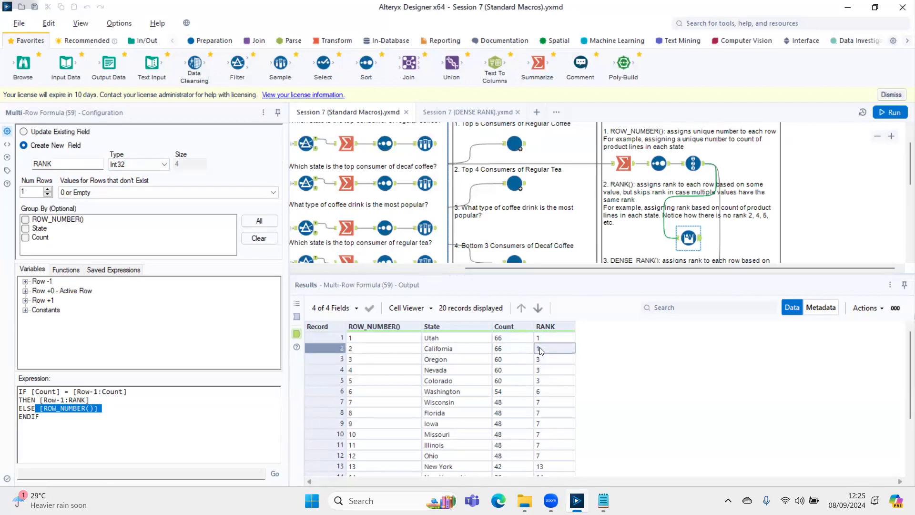
click(385, 352)
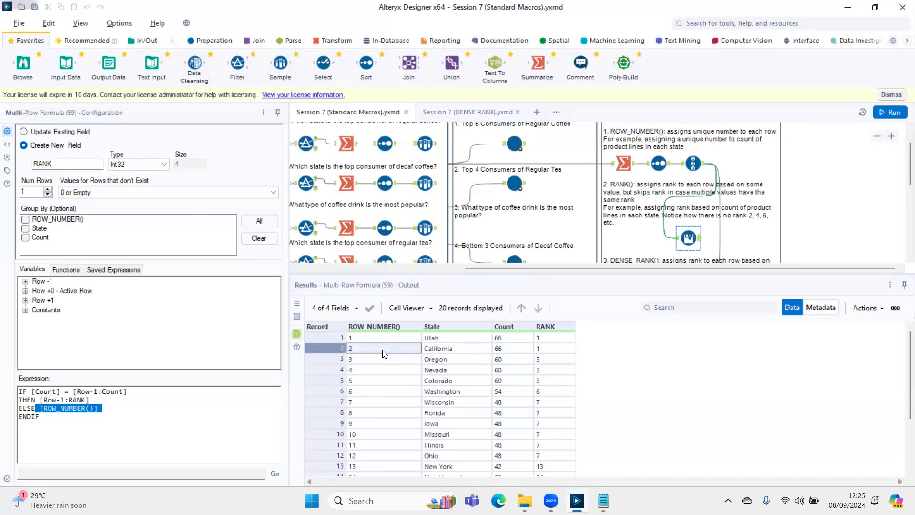
click(540, 352)
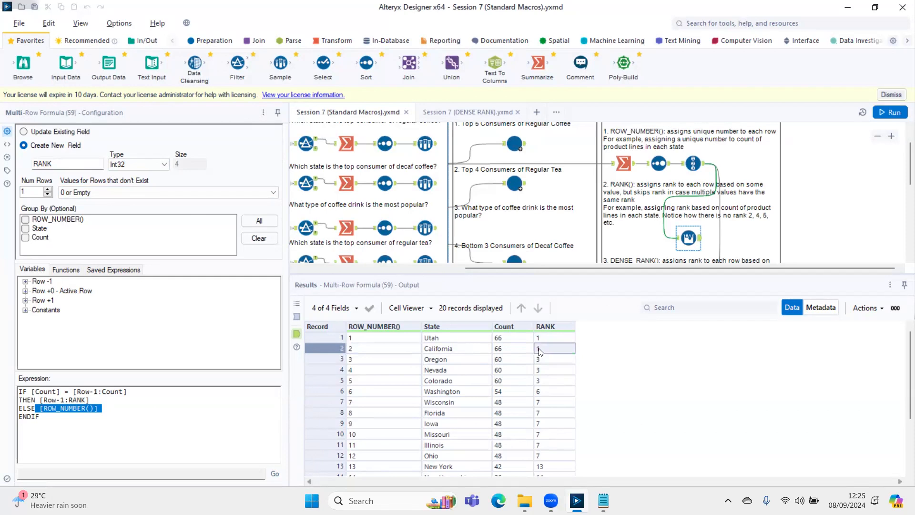
click(553, 338)
click(552, 351)
Compare Oregon's count with California's and match Oregon's rank to its row number
click(506, 361)
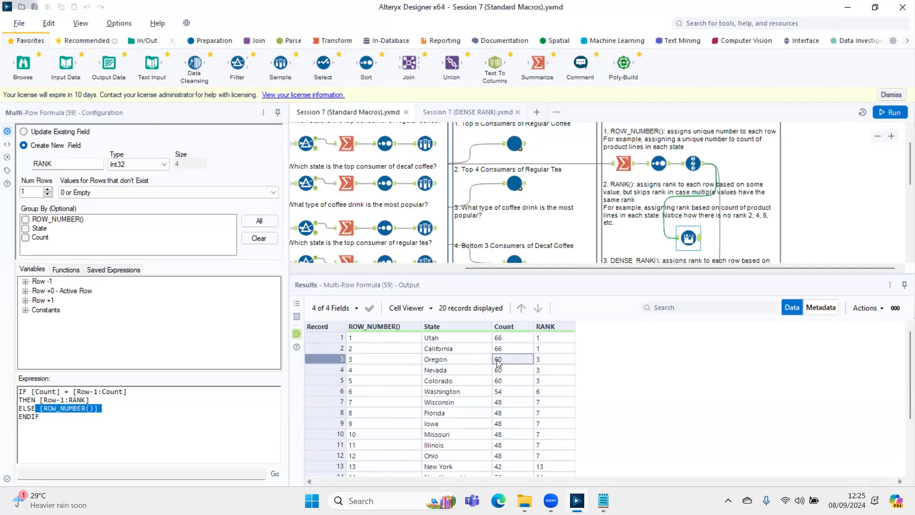
click(508, 350)
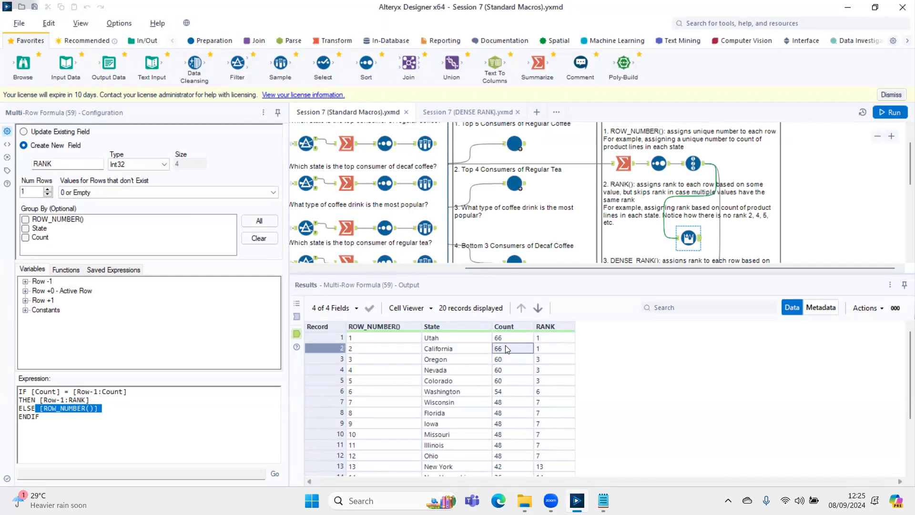
click(543, 350)
click(543, 362)
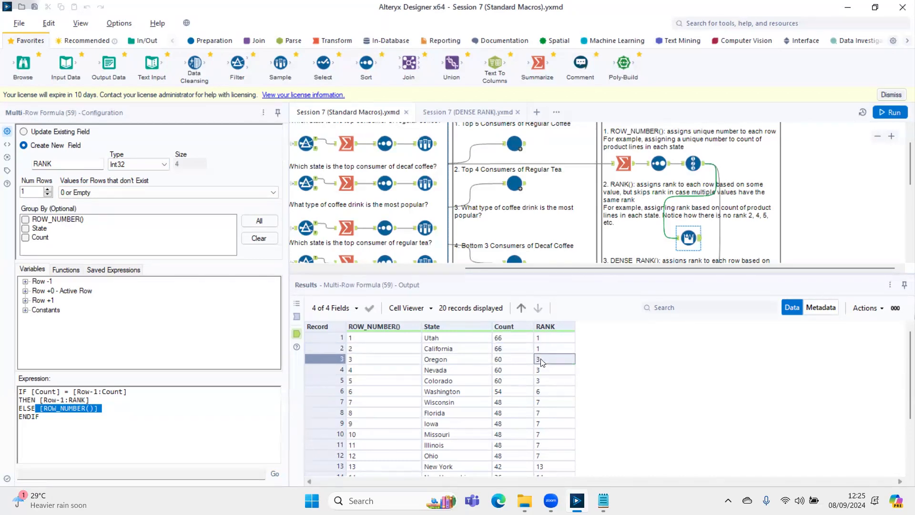
click(399, 360)
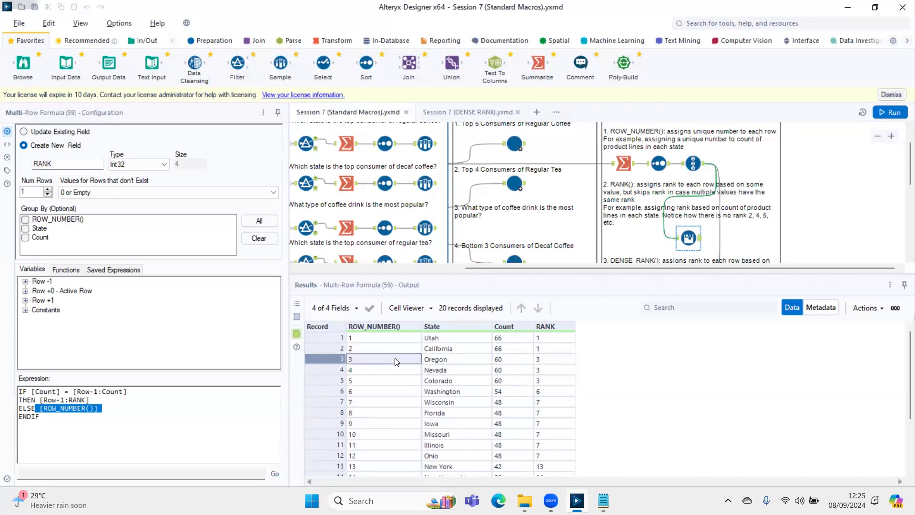
click(558, 364)
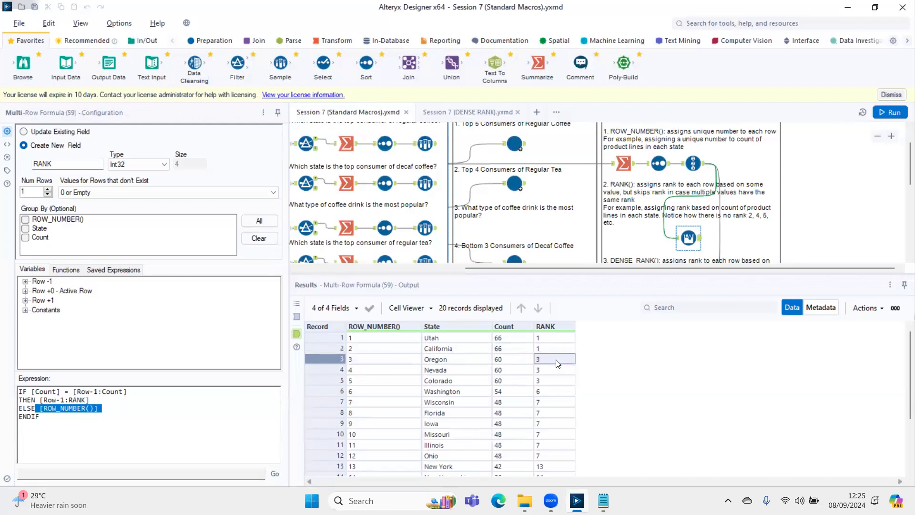
Compare Nevada's count and rank with Oregon's, and contrast Nevada's rank with its row number
click(503, 370)
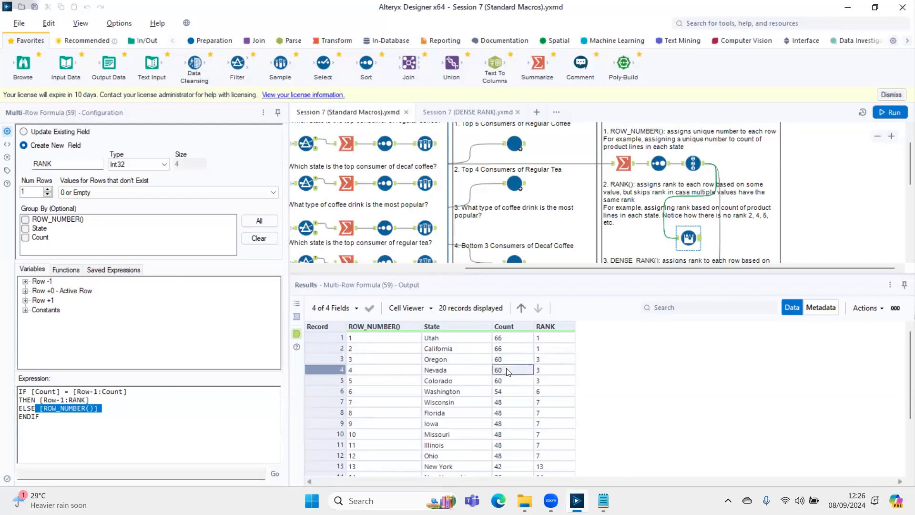
click(508, 358)
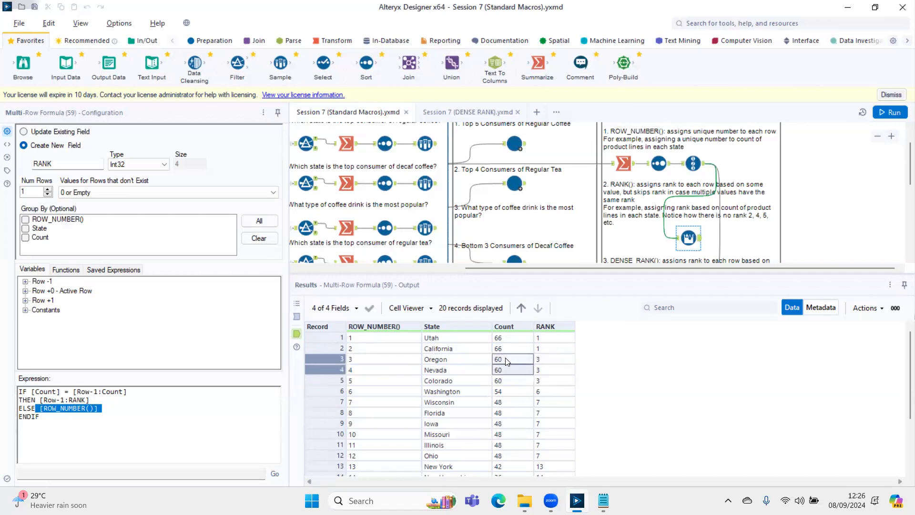
click(544, 360)
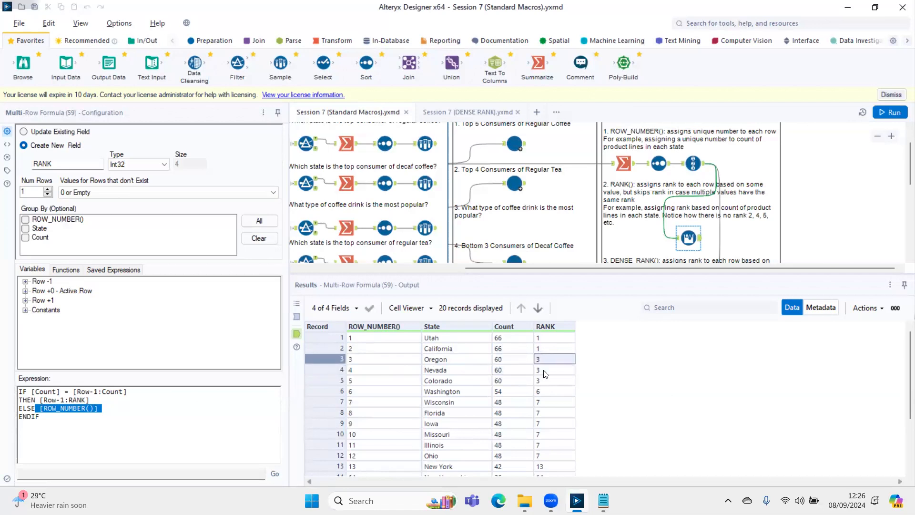
click(546, 374)
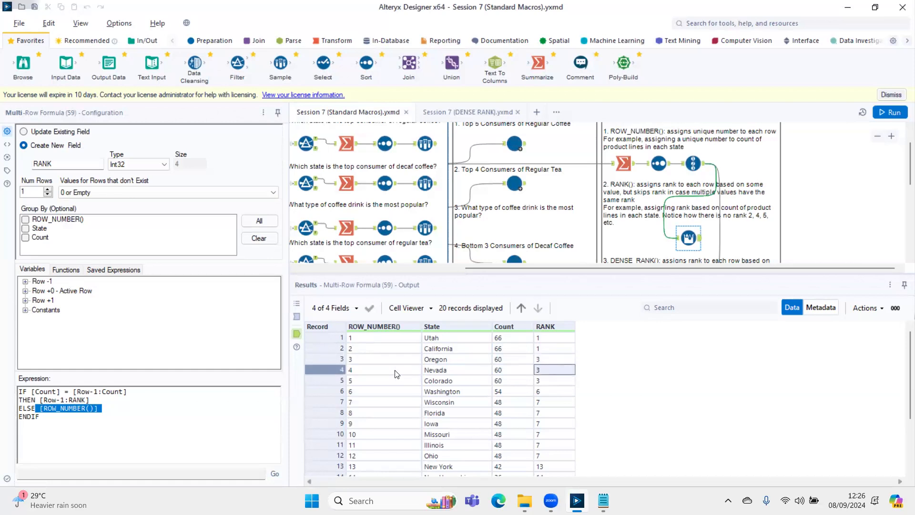
click(396, 372)
click(553, 374)
click(148, 418)
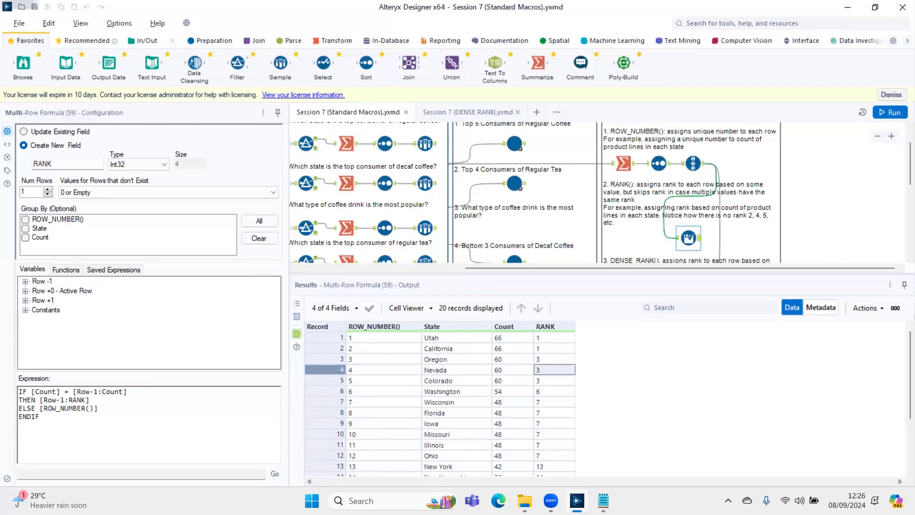
Review the Notepad copy, expand the Active Row and Row -1 variables, and highlight [Row-1:Count] in the expression
key(alt+Tab)
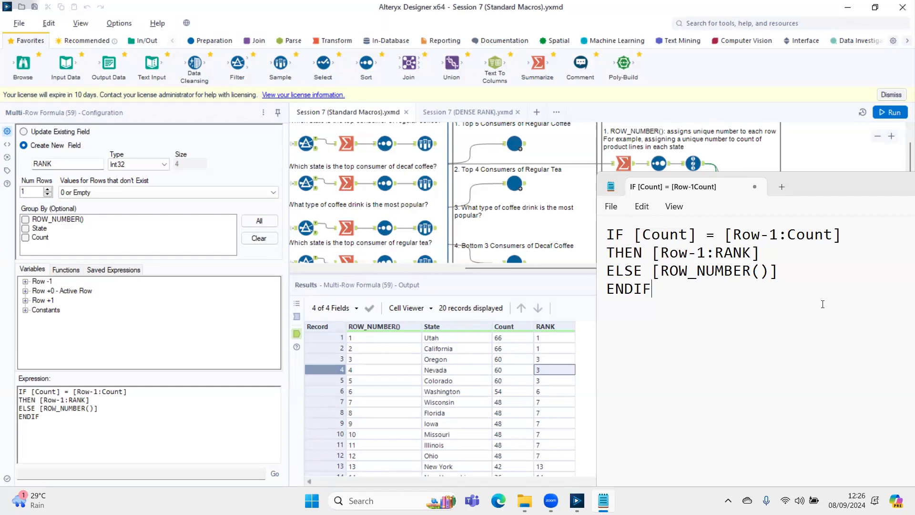
click(26, 290)
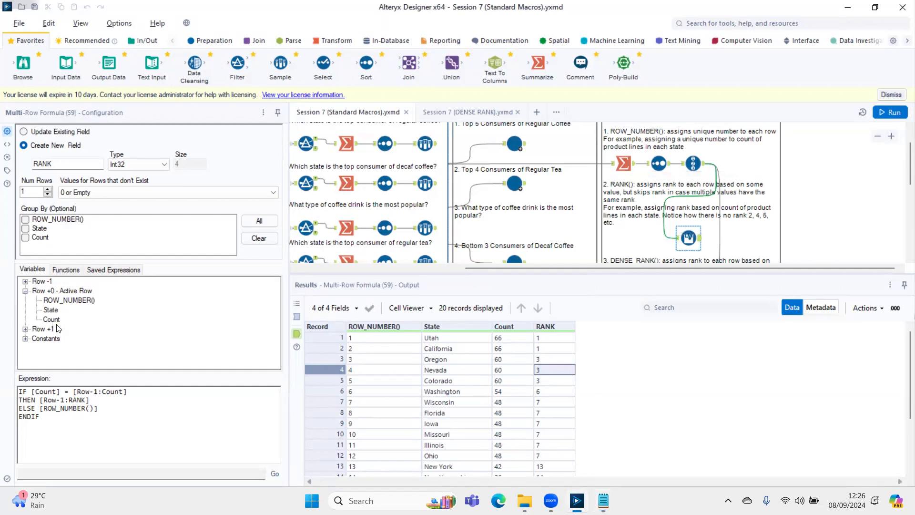
click(25, 282)
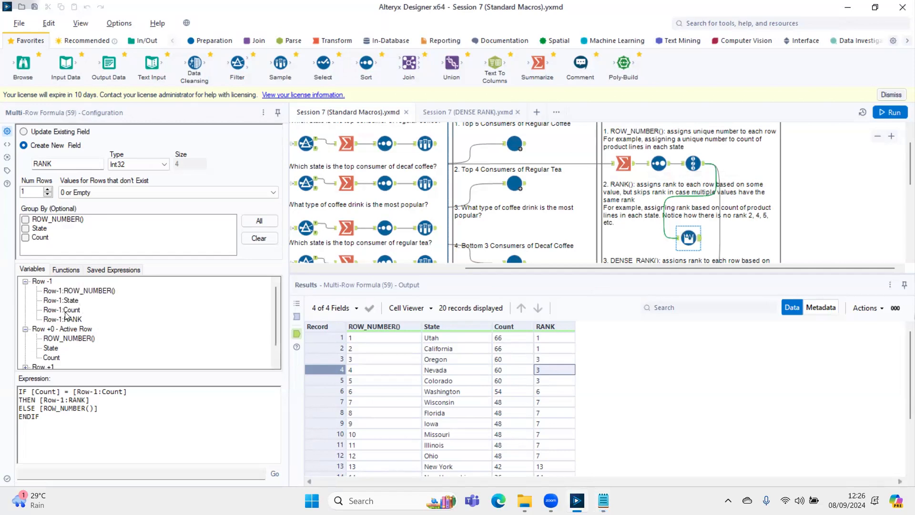
drag(73, 391, 124, 391)
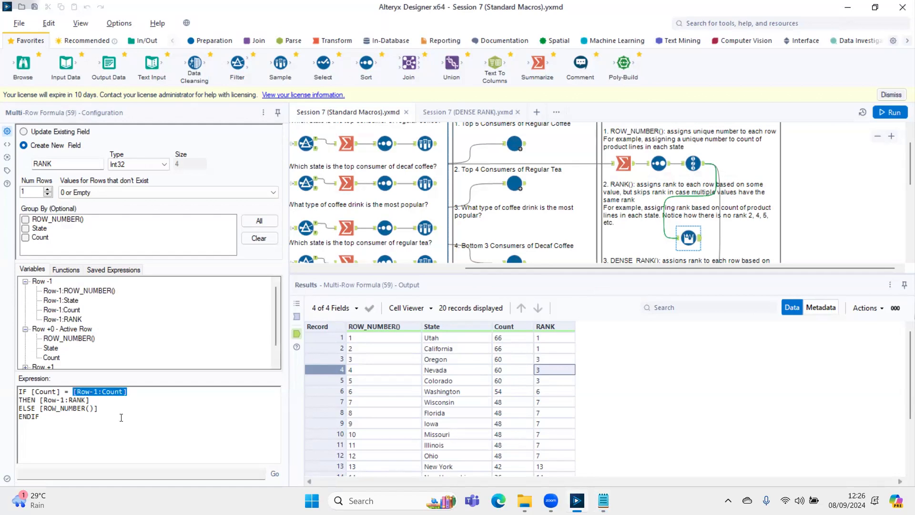
click(139, 401)
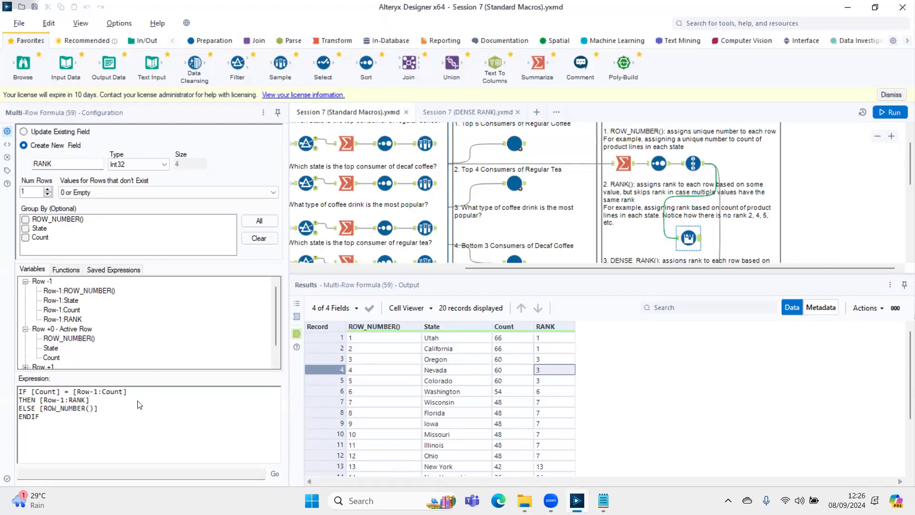
Bring up the expression in Notepad again and compare the Count values of Utah and California in Alteryx
key(alt+Tab)
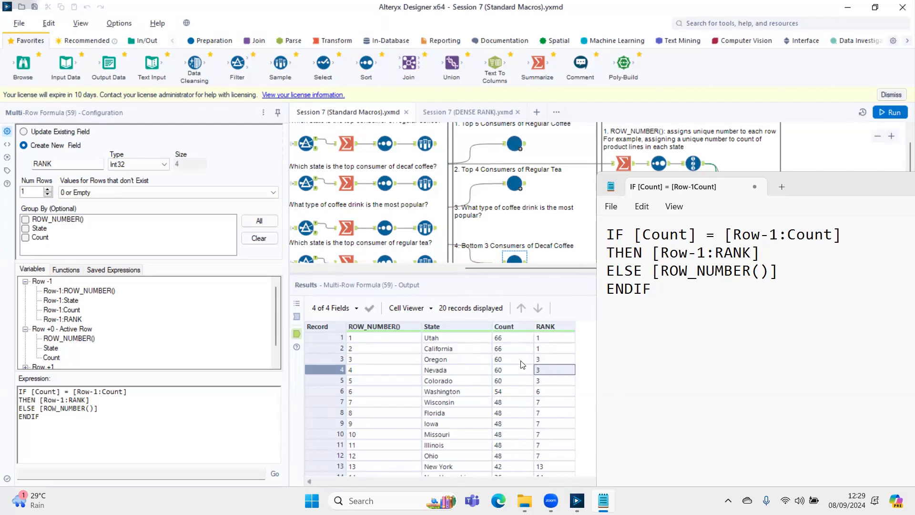
click(507, 339)
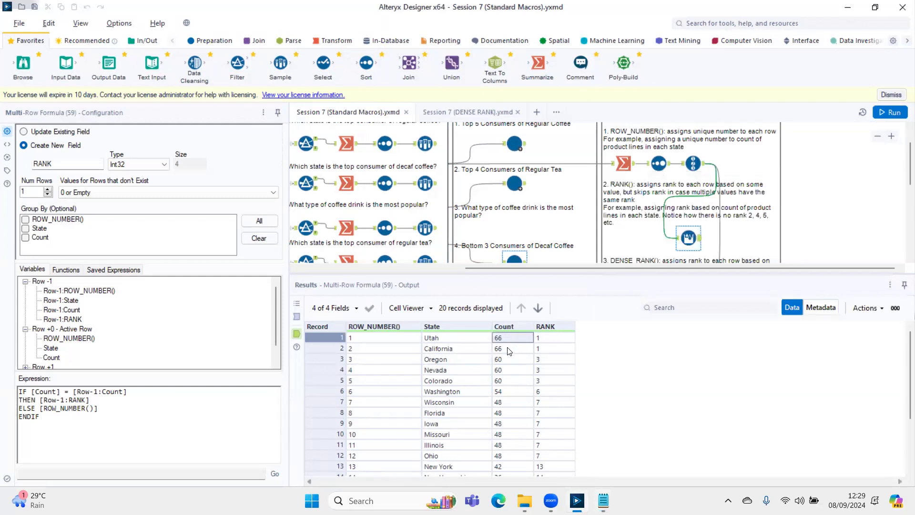
click(509, 351)
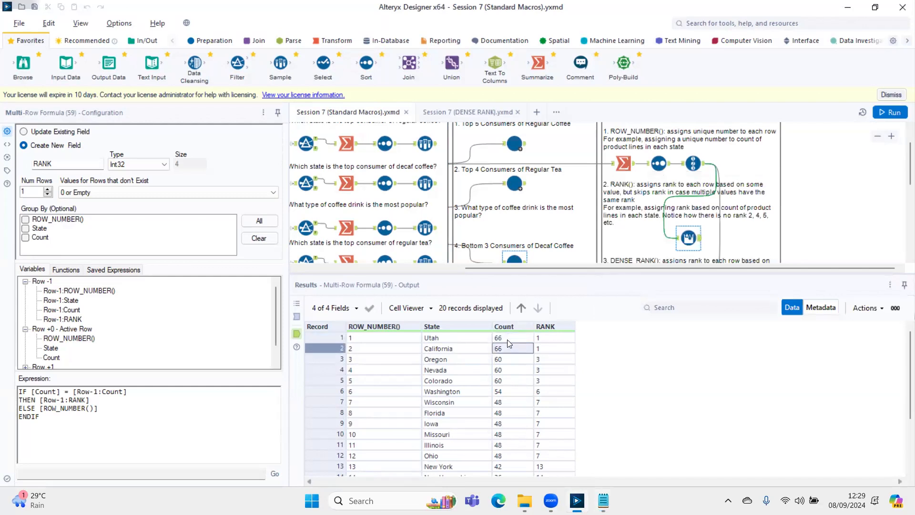
click(507, 339)
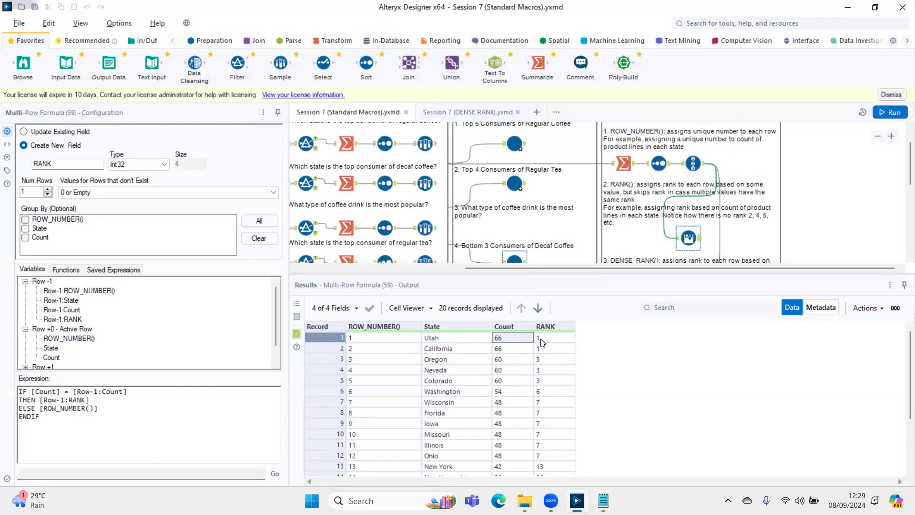
Compare California's count with Utah's, and check Utah's row number against its rank
click(508, 349)
click(508, 339)
click(400, 339)
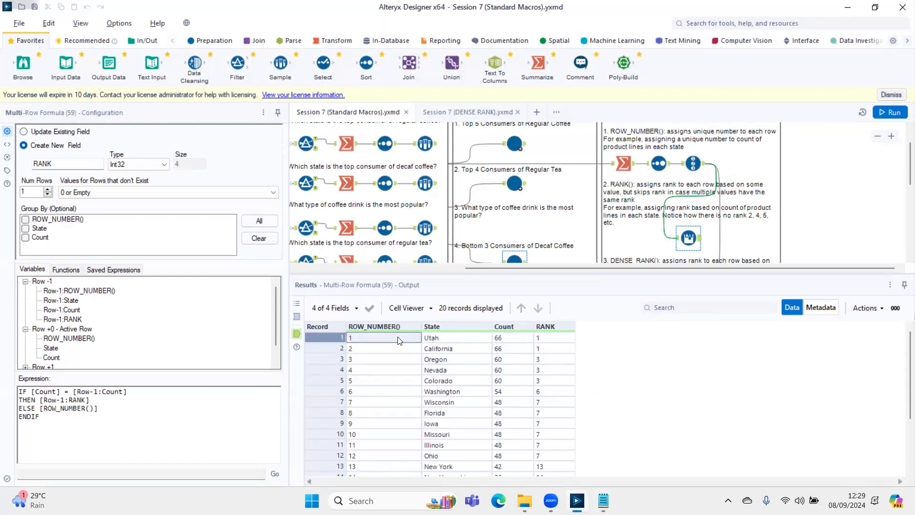
click(556, 338)
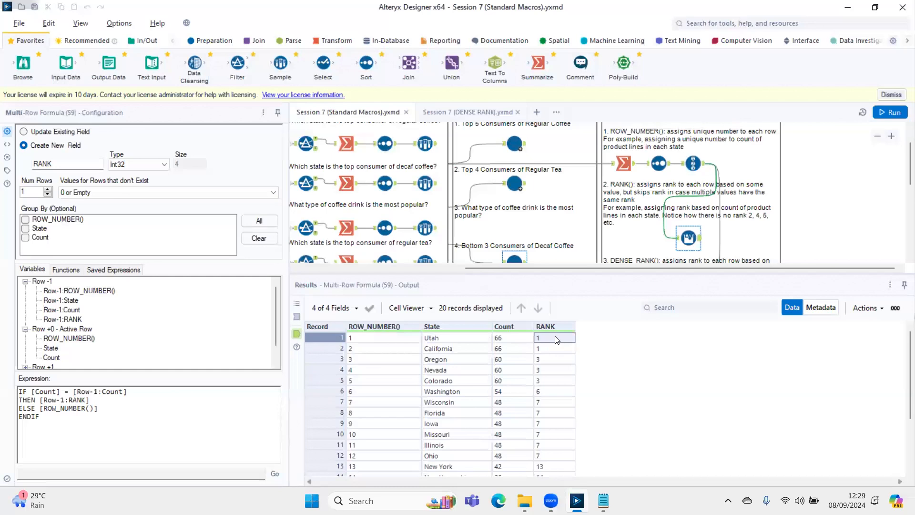
click(522, 351)
click(520, 339)
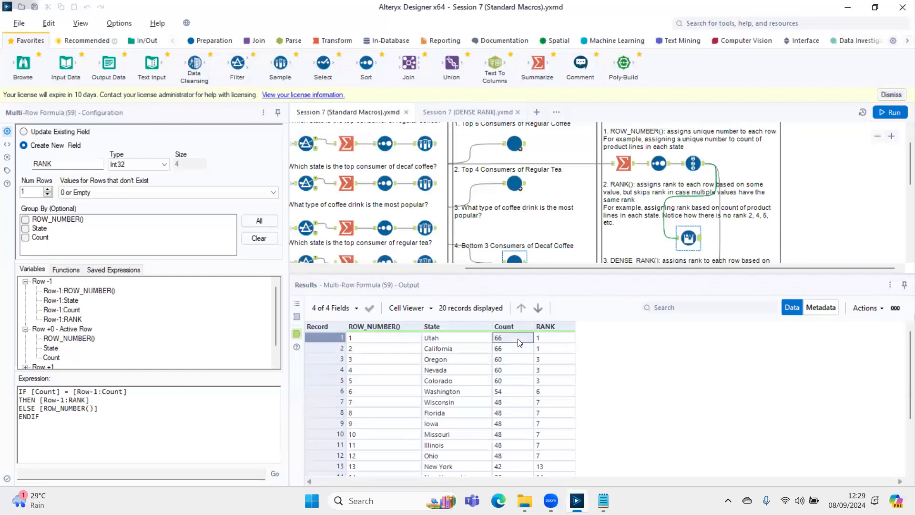
click(551, 339)
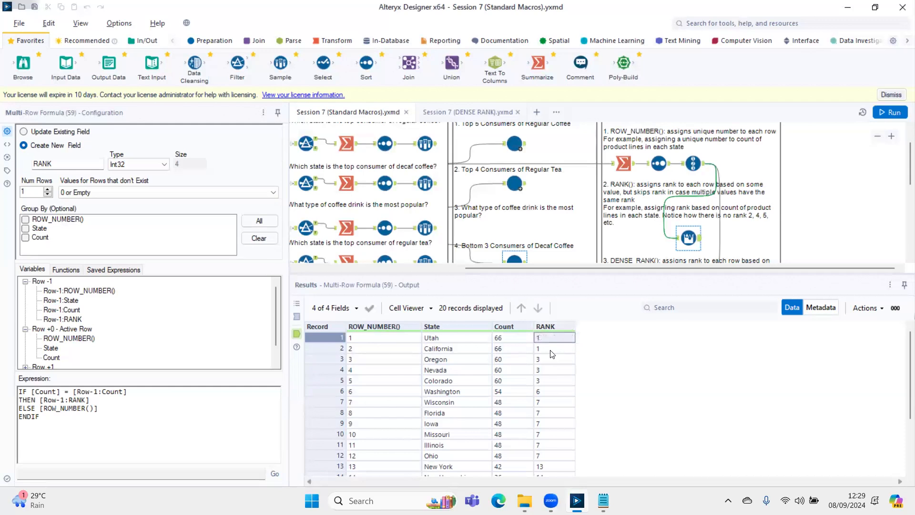
Recheck the Count values of California and Utah, and trace California's rank back to Utah's
click(518, 349)
click(516, 339)
click(549, 340)
click(550, 350)
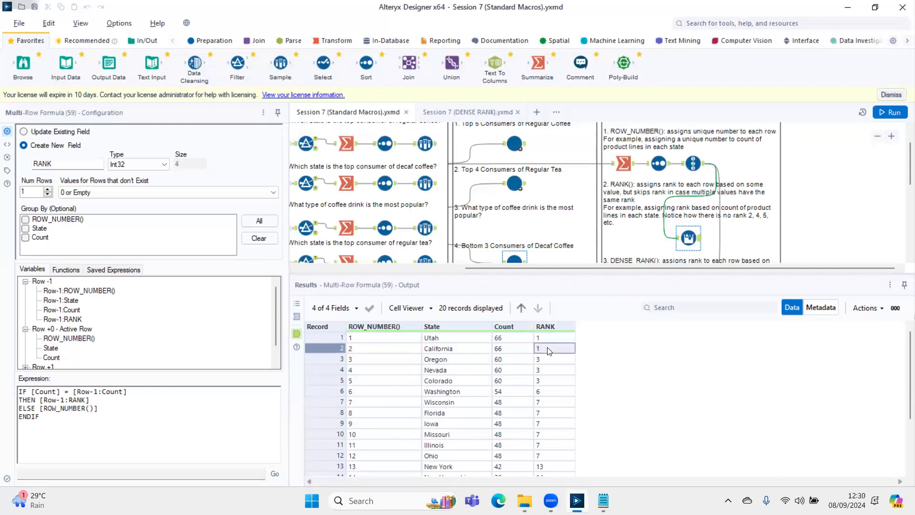
click(516, 349)
click(510, 338)
click(550, 339)
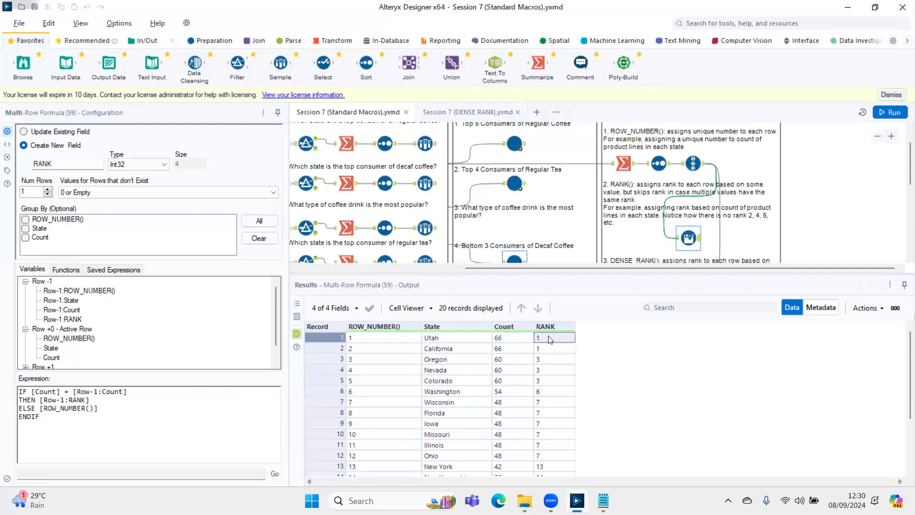
click(552, 352)
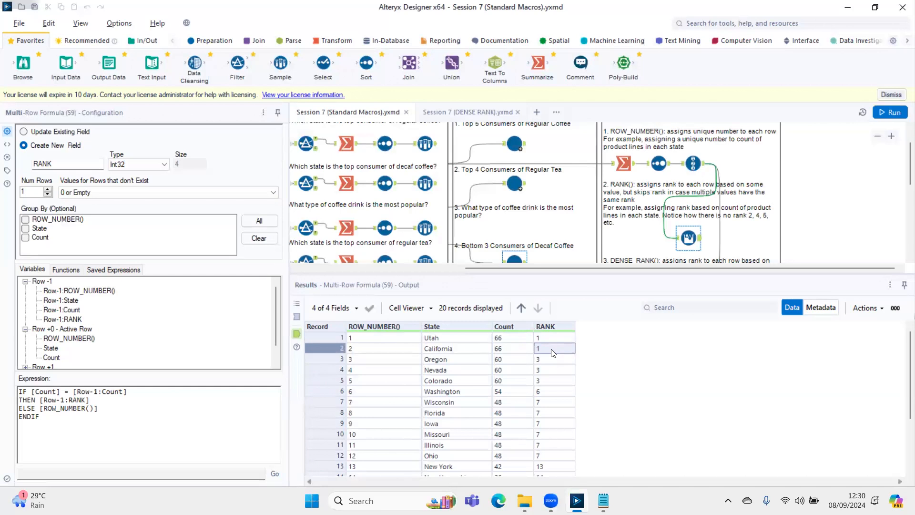
Move the Notepad window clear of the canvas and copy the full expression of the DENSE_RANK() Multi-Row Formula tool
key(alt+Tab)
key(alt+Tab)
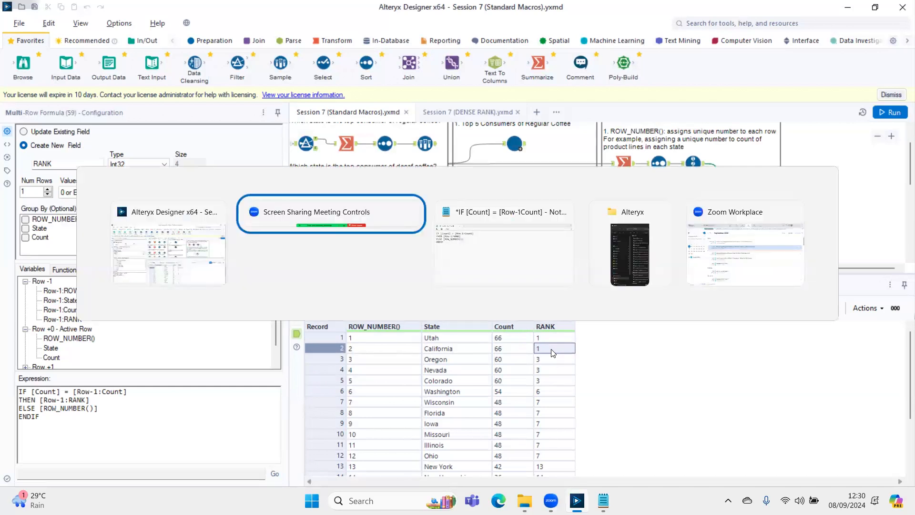
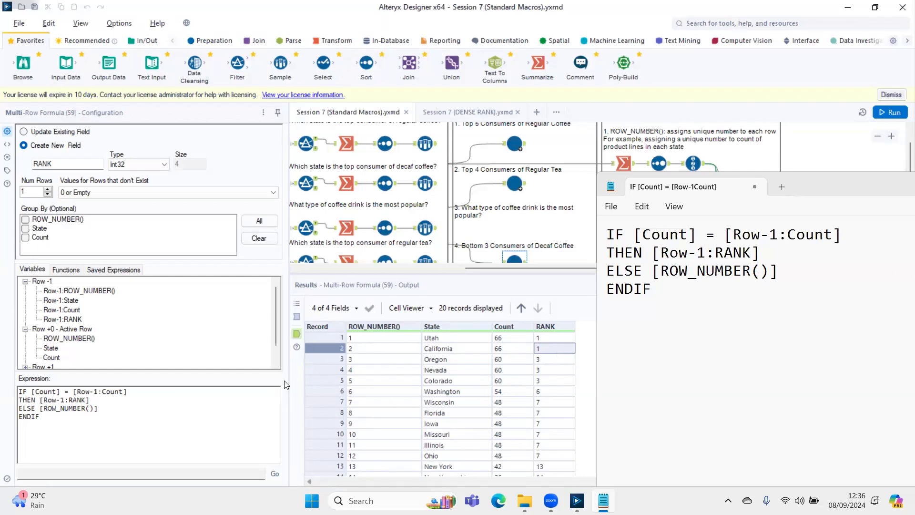
click(427, 260)
drag(830, 190, 769, 362)
scroll(687, 226, down, 3)
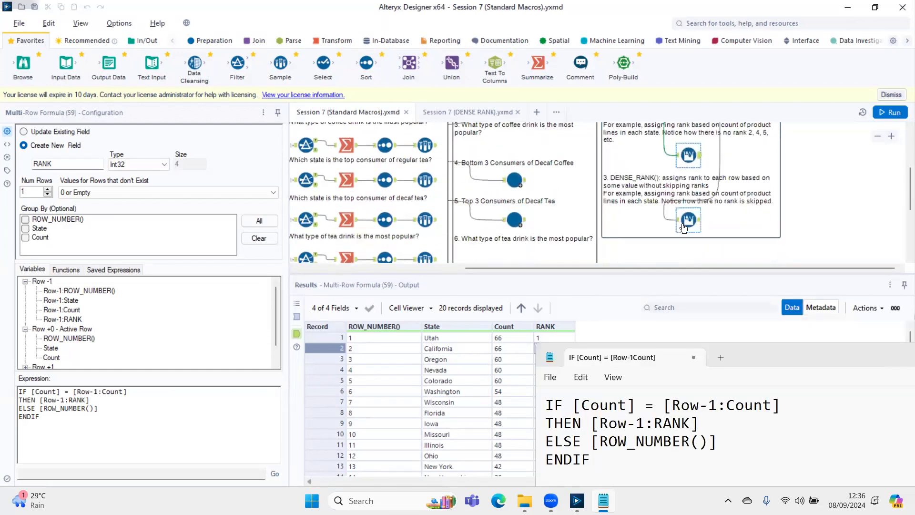
click(688, 222)
click(185, 438)
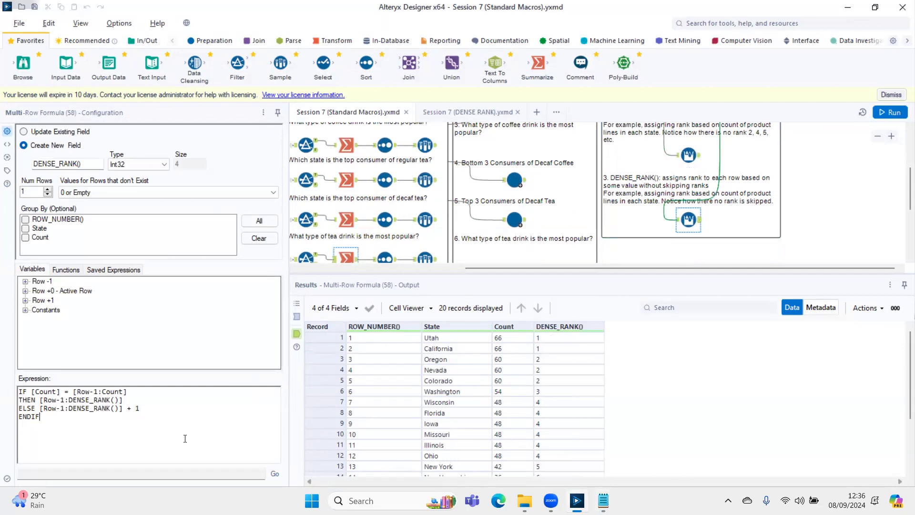
key(ctrl+a)
key(ctrl+c)
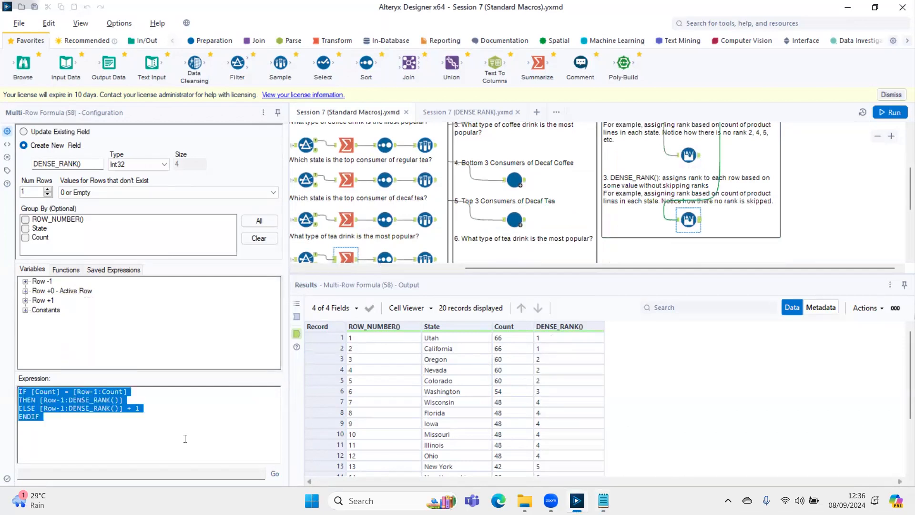
Paste the DENSE_RANK() expression into Notepad below the RANK expression, on a new line
key(alt+Tab)
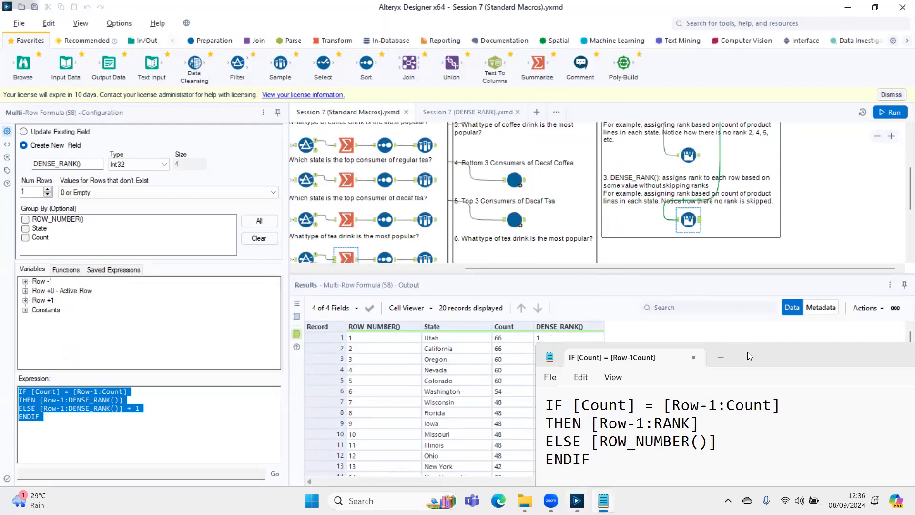
drag(747, 352, 732, 175)
key(Return)
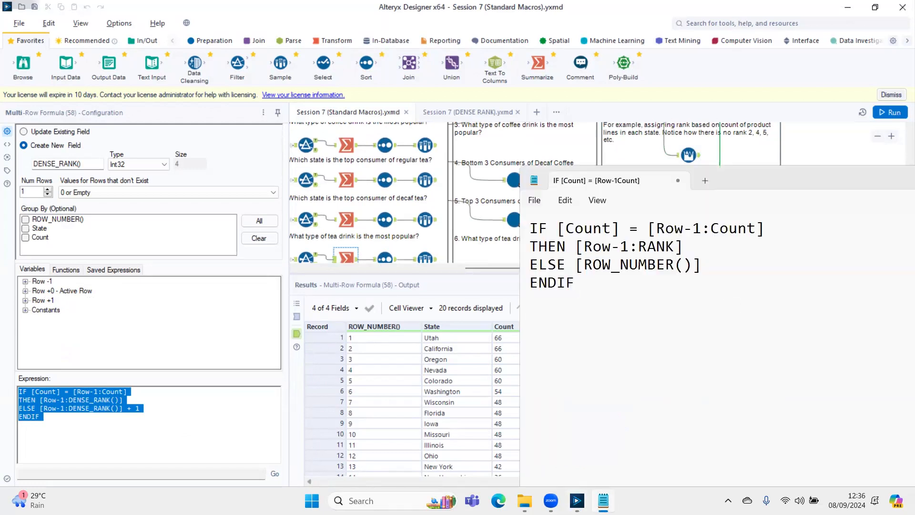
key(ctrl+v)
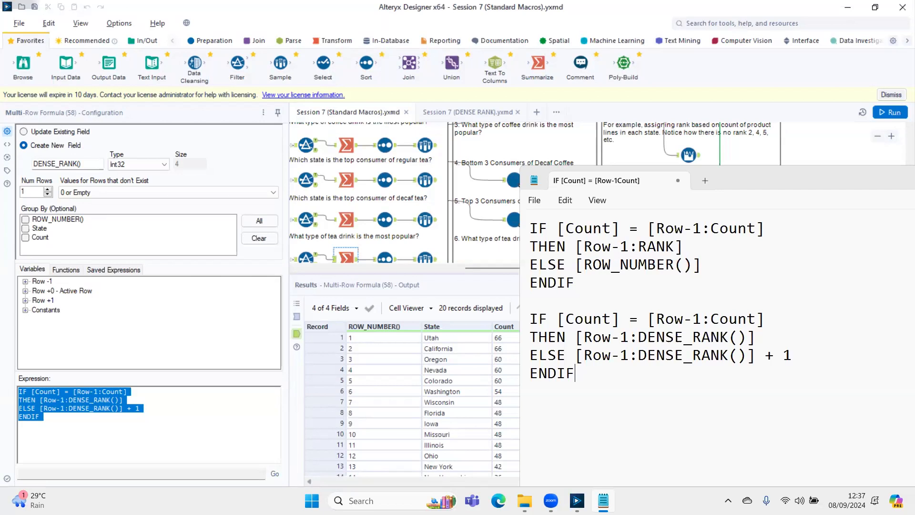
Move Notepad clear of the DENSE_RANK() results column and highlight the Row-1:DENSE_RANK() reference in the ELSE line
key(Up)
key(Up)
key(Up)
drag(753, 179, 854, 175)
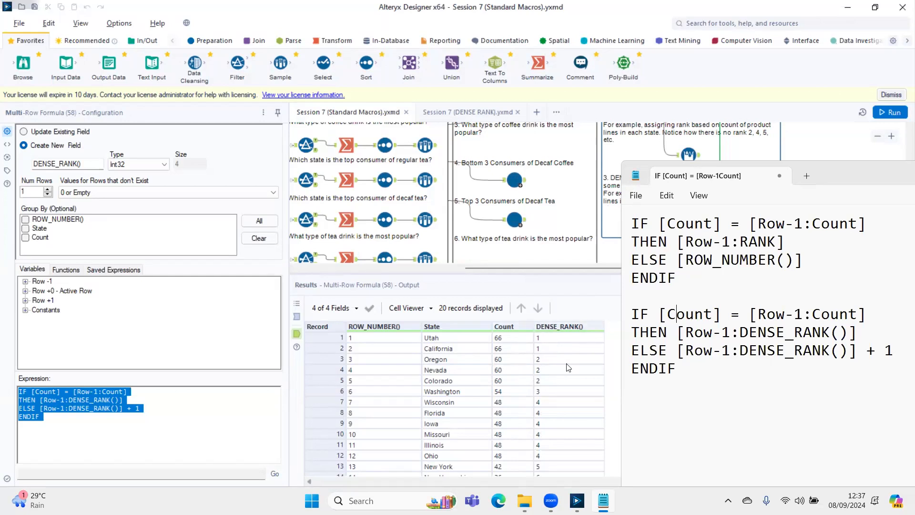
drag(686, 351, 781, 351)
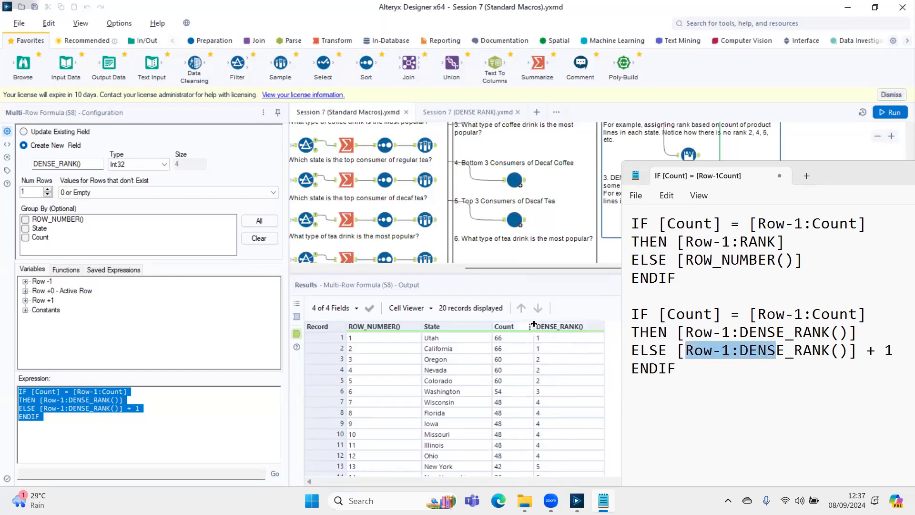
Inspect Utah's count, and review the options for rows that don't exist, keeping 0 or Empty
click(504, 339)
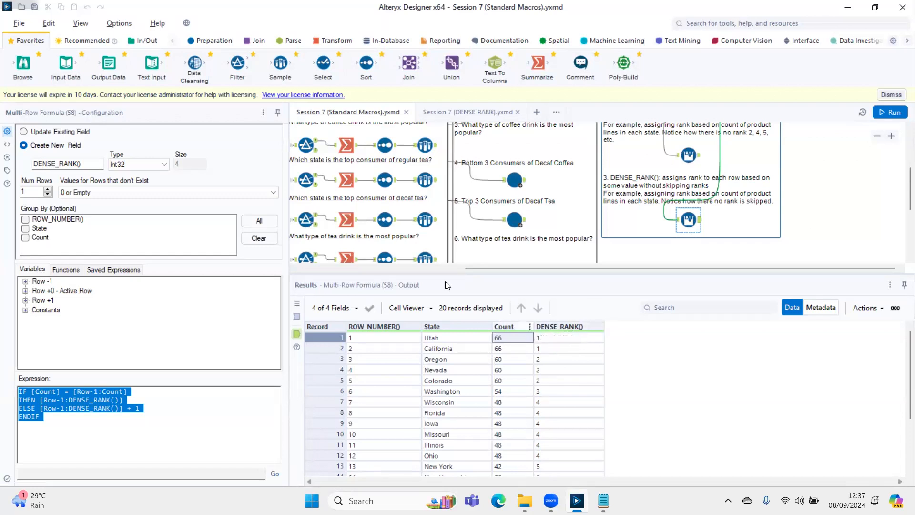
click(141, 194)
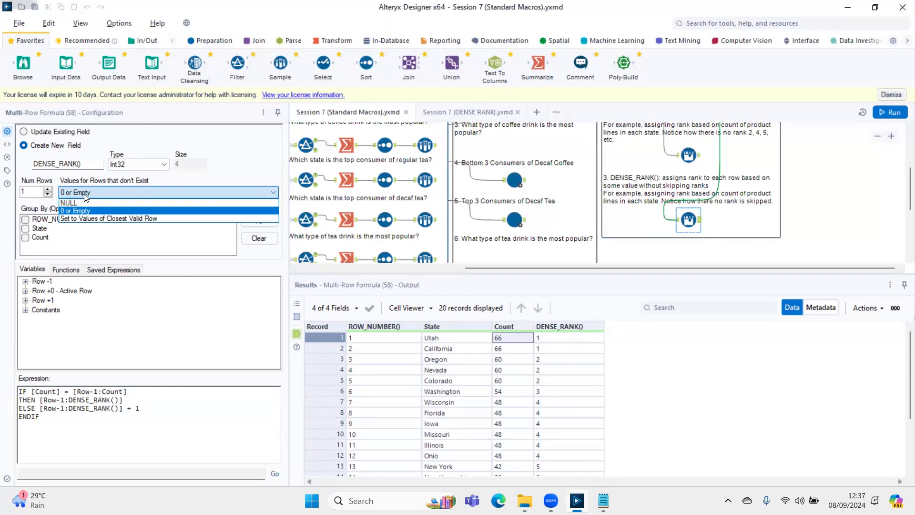
click(74, 211)
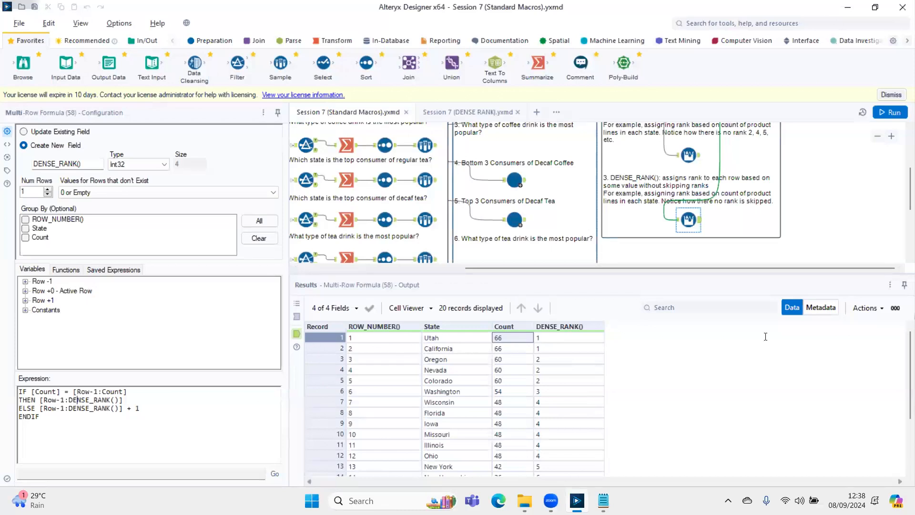
Switch to the Session 7 (DENSE RANK) workflow and place the Notepad expressions below its dense rank macro configuration
key(alt+Tab)
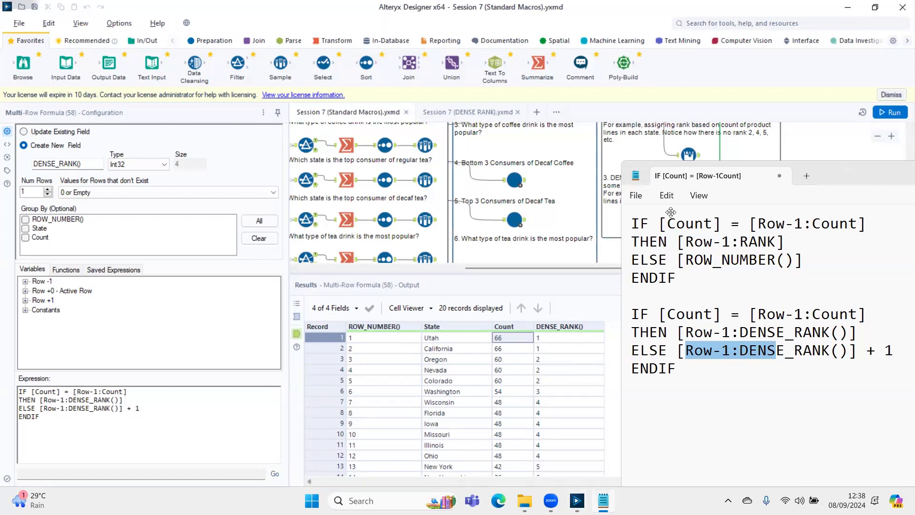
scroll(671, 213, up, 5)
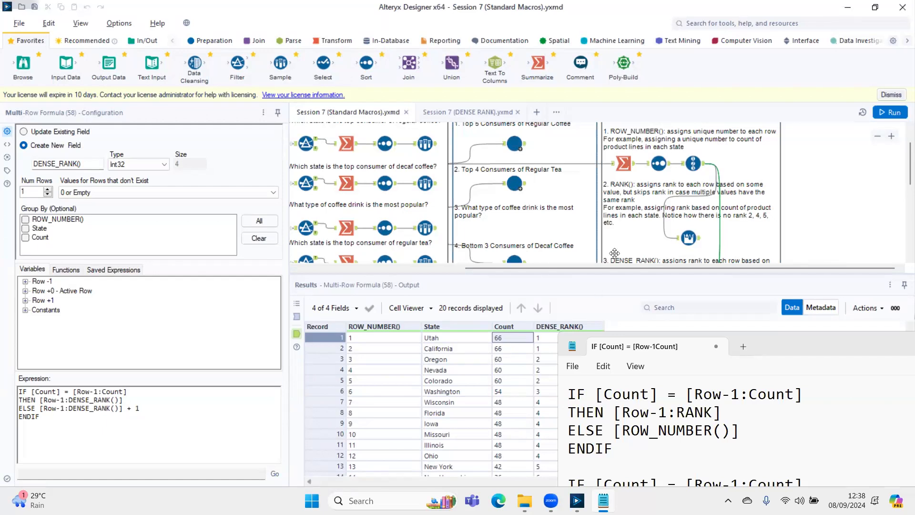
click(468, 112)
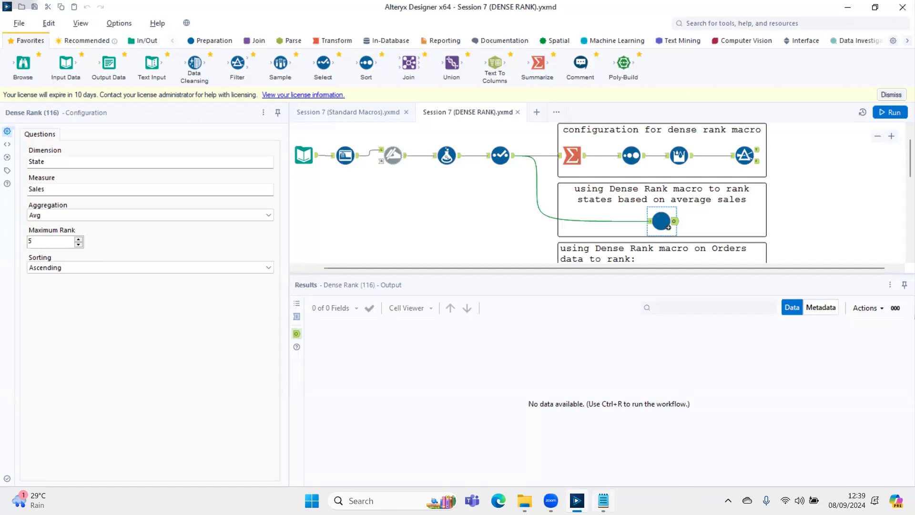
click(603, 500)
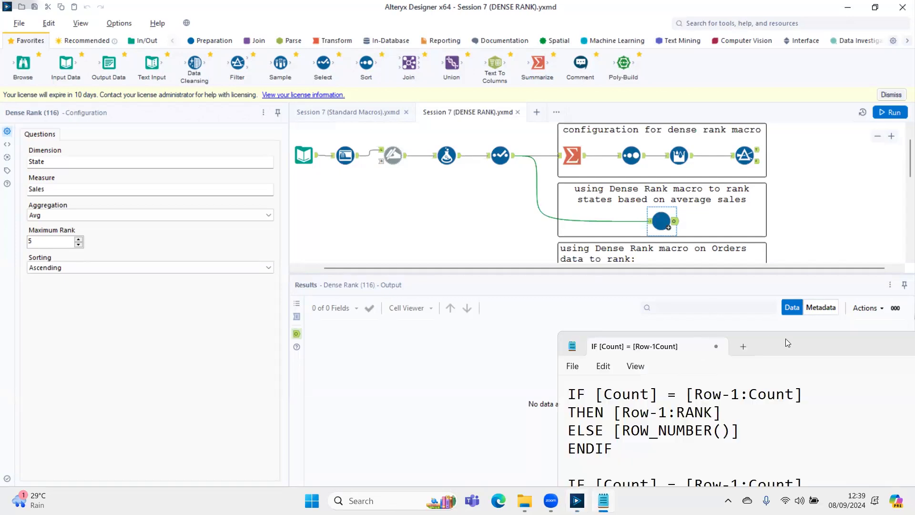
drag(785, 339, 660, 124)
click(683, 339)
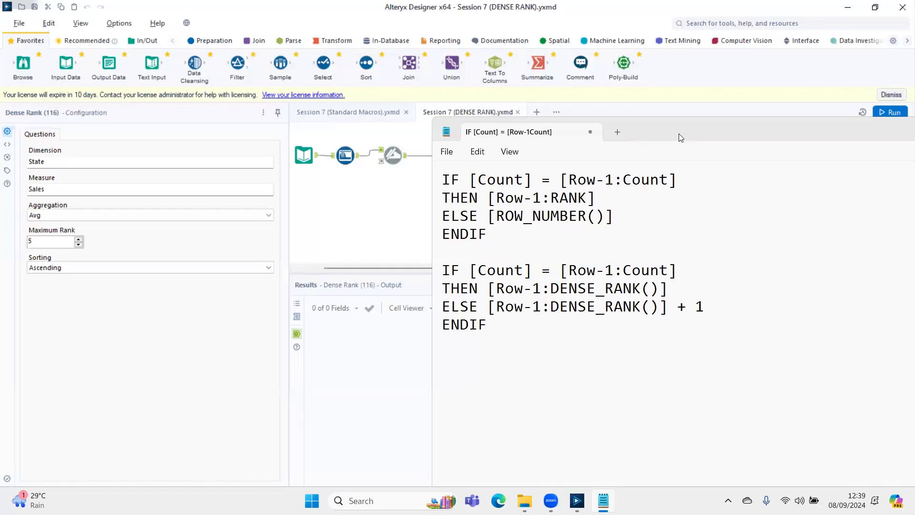
drag(684, 129, 546, 229)
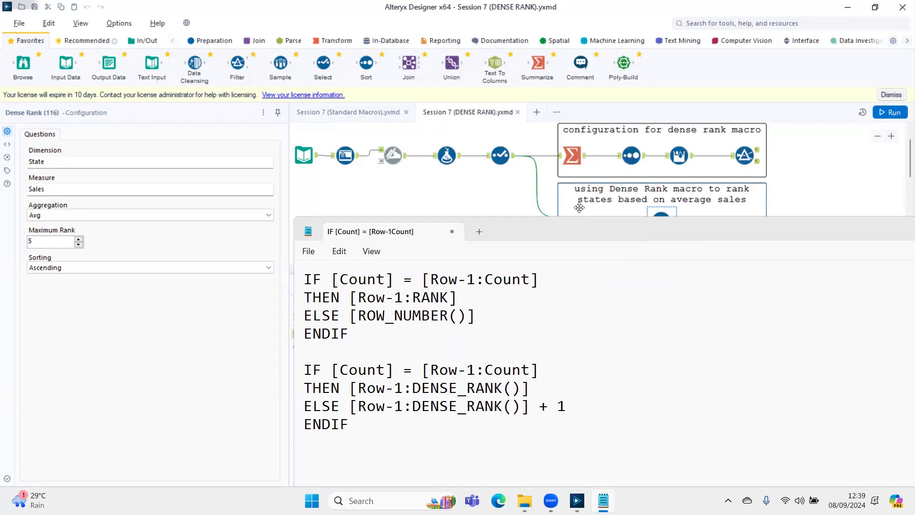
Run the DENSE RANK workflow with the Select tool before the Summarize tool selected, showing its output
click(576, 161)
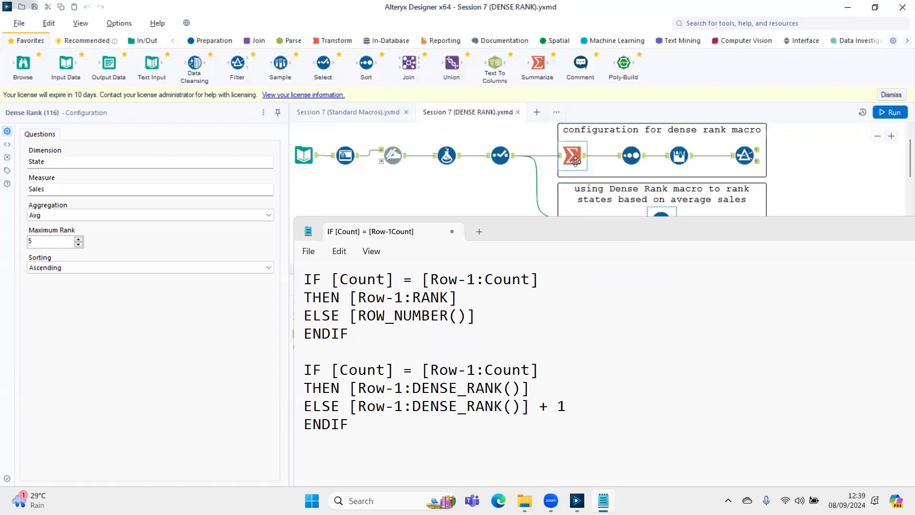
click(501, 155)
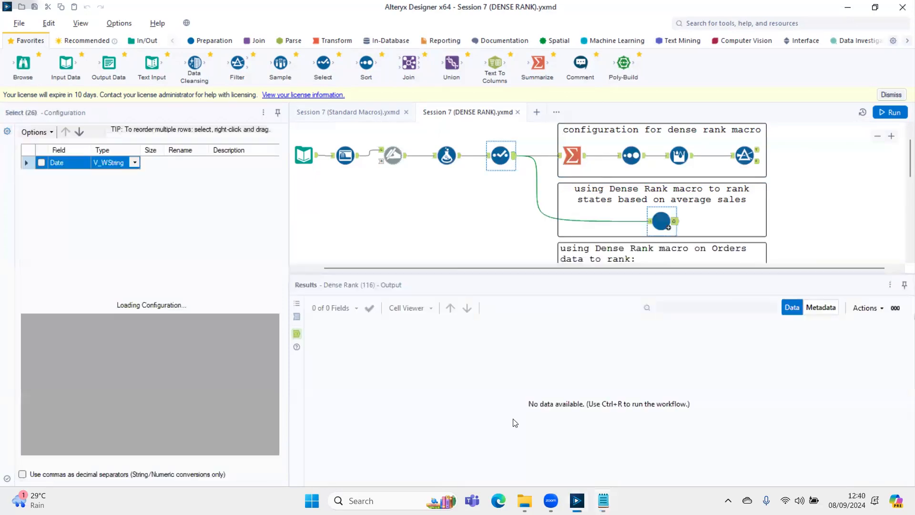
key(ctrl+r)
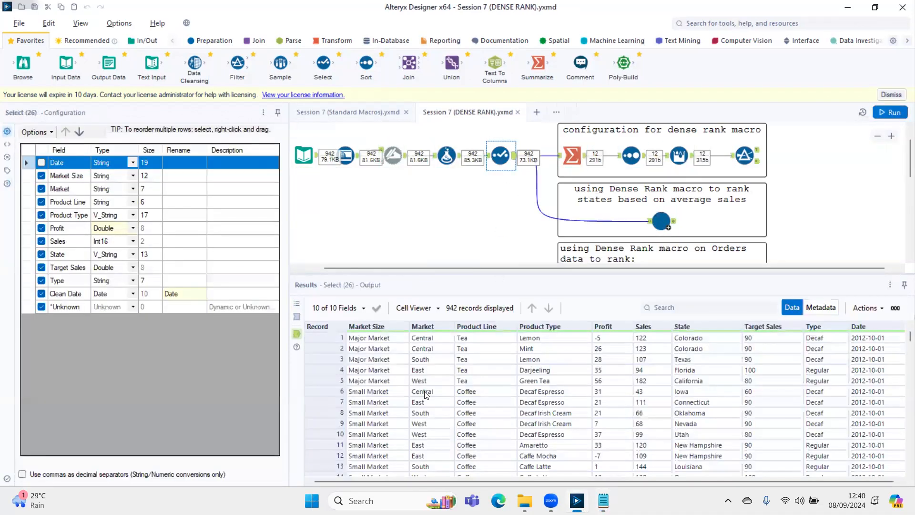
Examine the settings and output of the Summarize, Sort, Multi-Row Formula and Filter tools, revisit Summarize, and check Auto Field
click(584, 159)
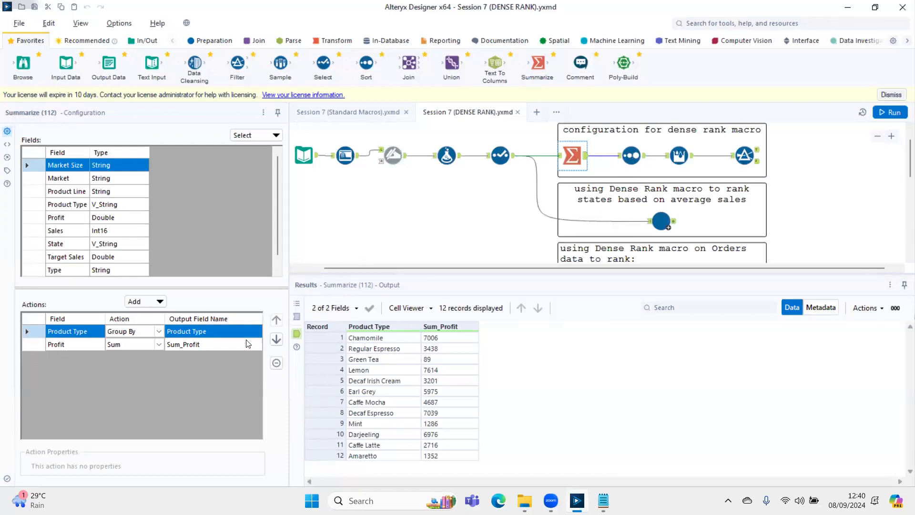
click(643, 162)
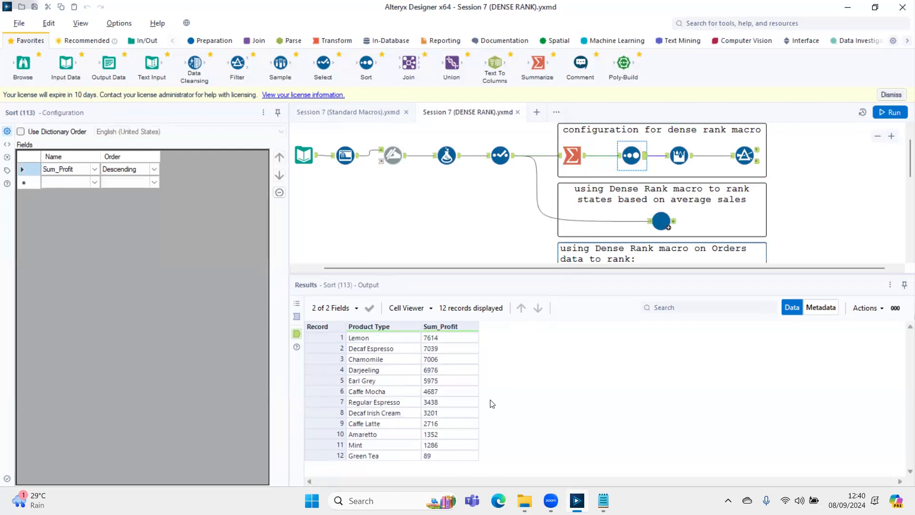
click(679, 156)
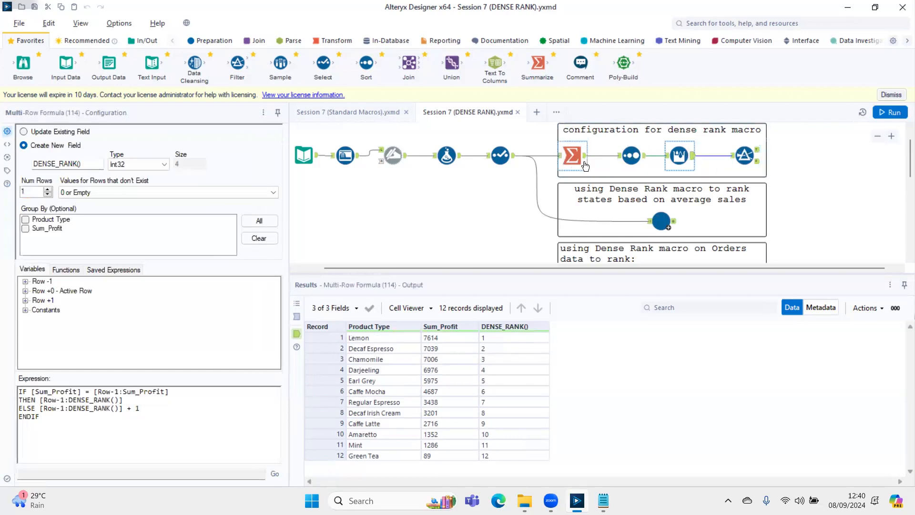
click(745, 156)
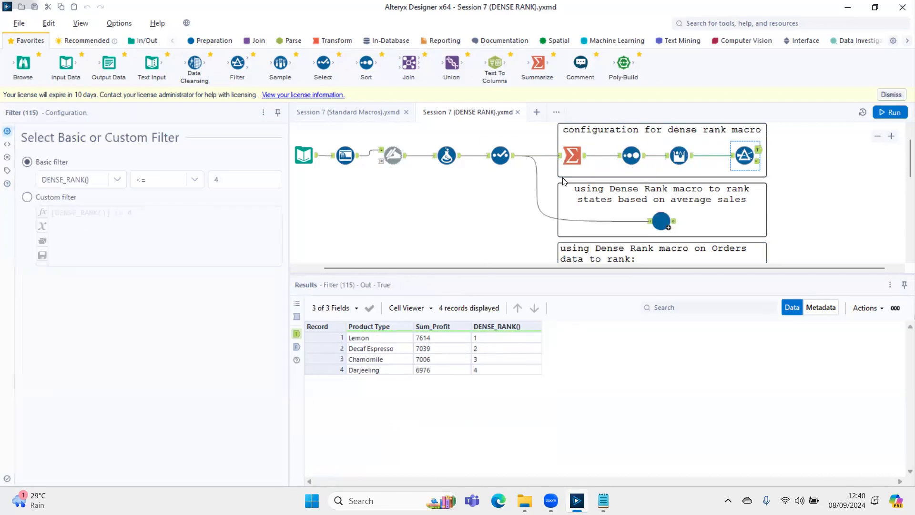
click(582, 161)
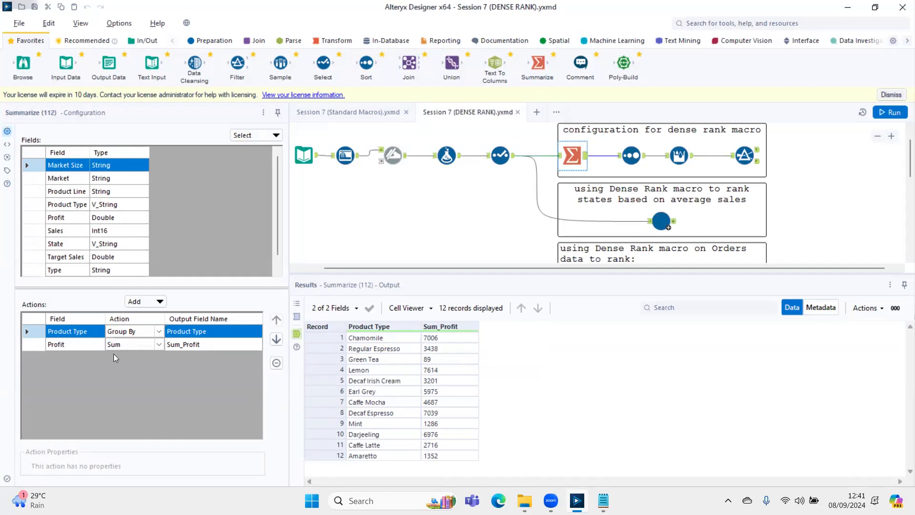
click(345, 155)
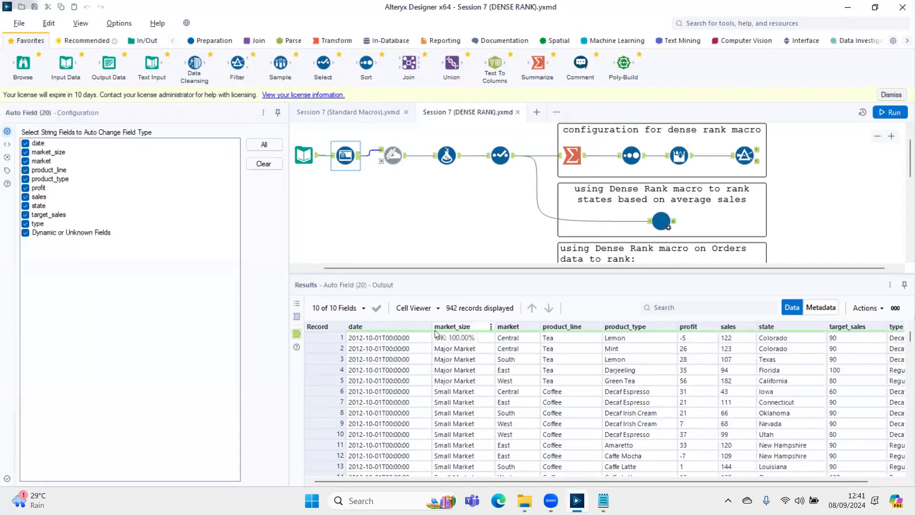
Examine the settings and output of the Dynamic Rename and Formula tools and the Select tool that follows them
click(407, 159)
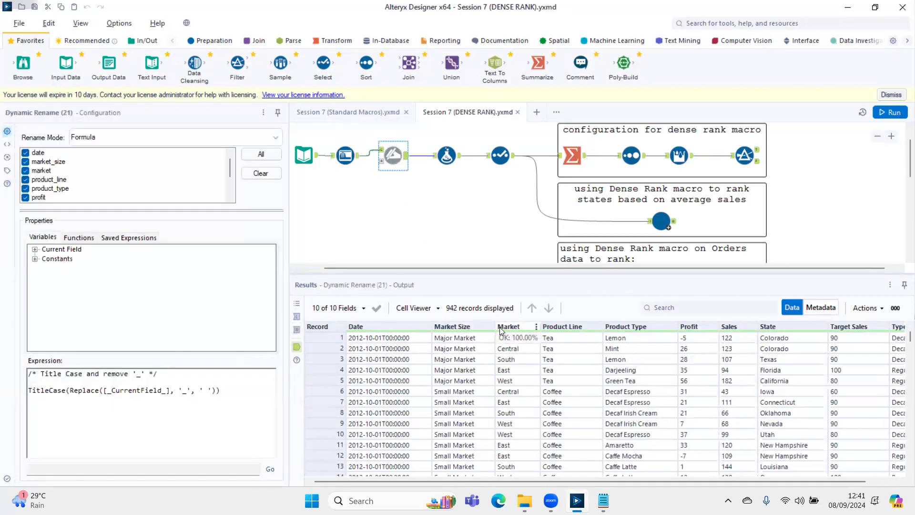
click(455, 159)
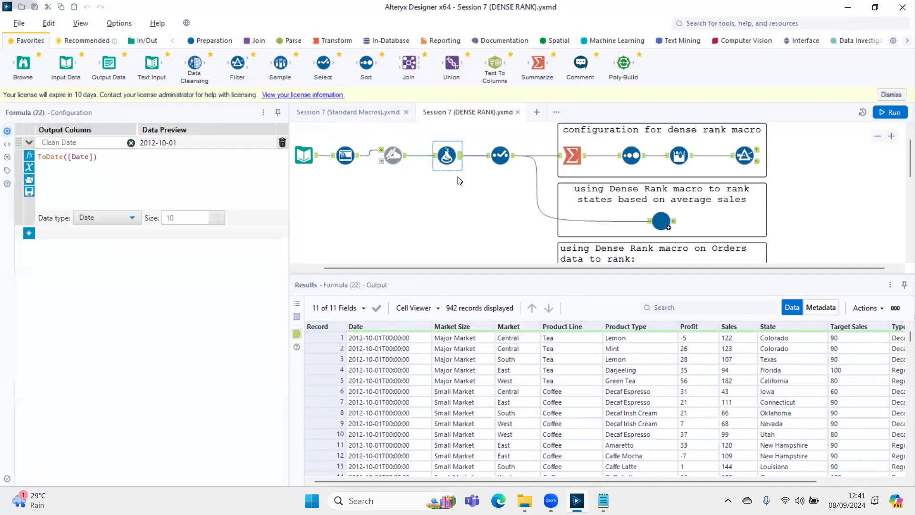
click(511, 162)
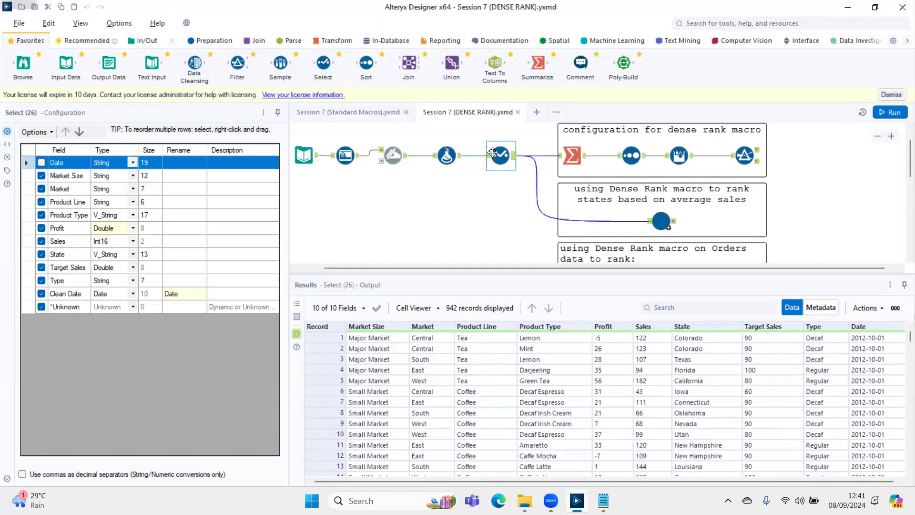
Review the Summarize, Sort, Multi-Row Formula and Filter tools of the dense rank configuration, including the DENSE_RANK() expression
click(583, 160)
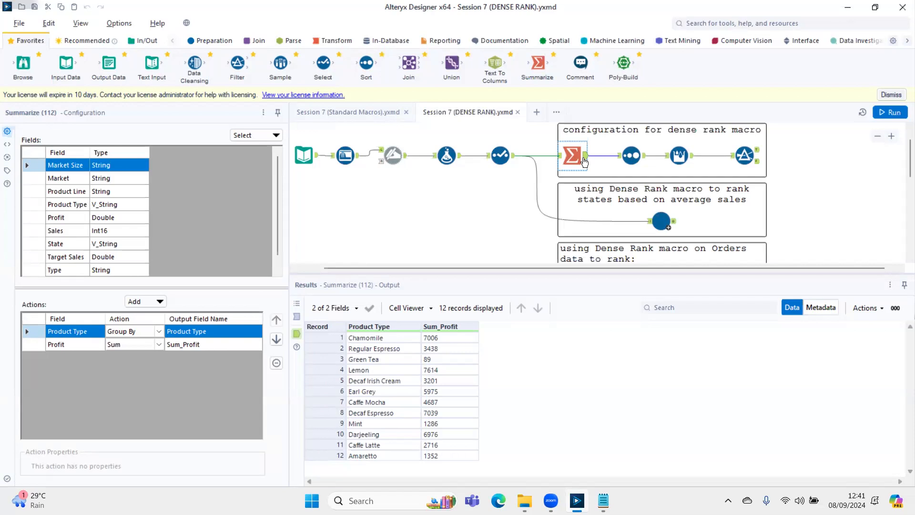
click(632, 156)
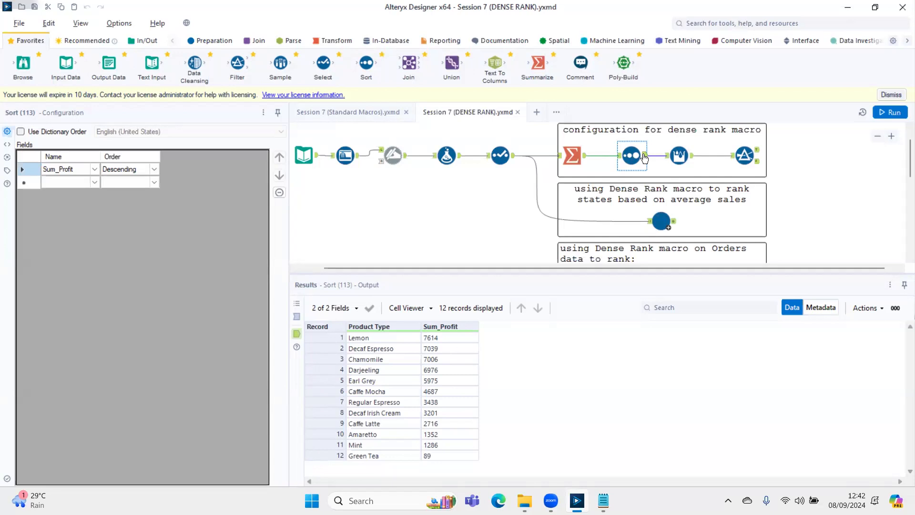
ctrl+click(680, 156)
click(692, 160)
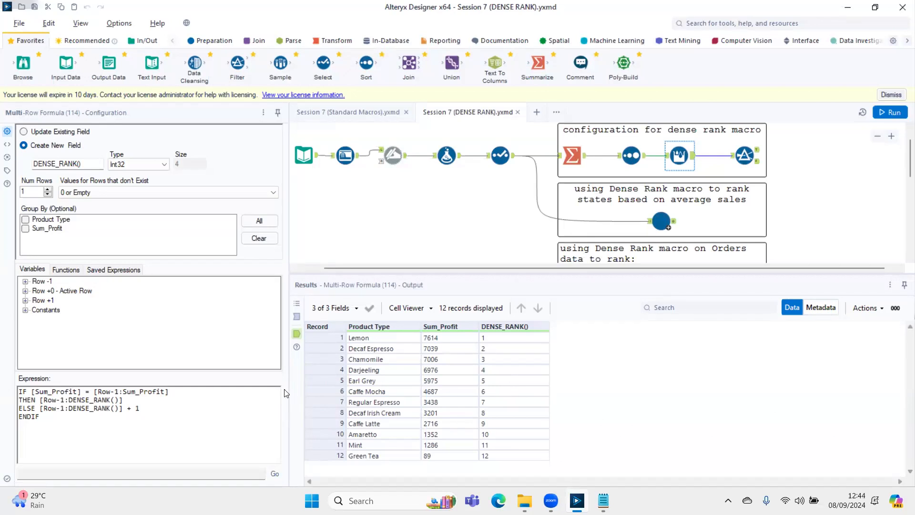
click(142, 419)
ctrl+click(750, 153)
click(750, 153)
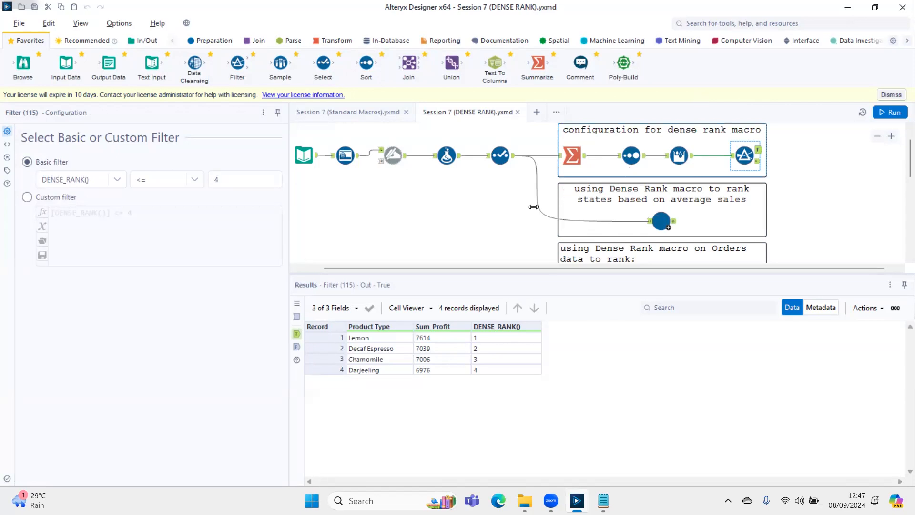
Add an Output Data tool below the Formula tool and connect it to the Formula tool's output
click(698, 20)
text(output)
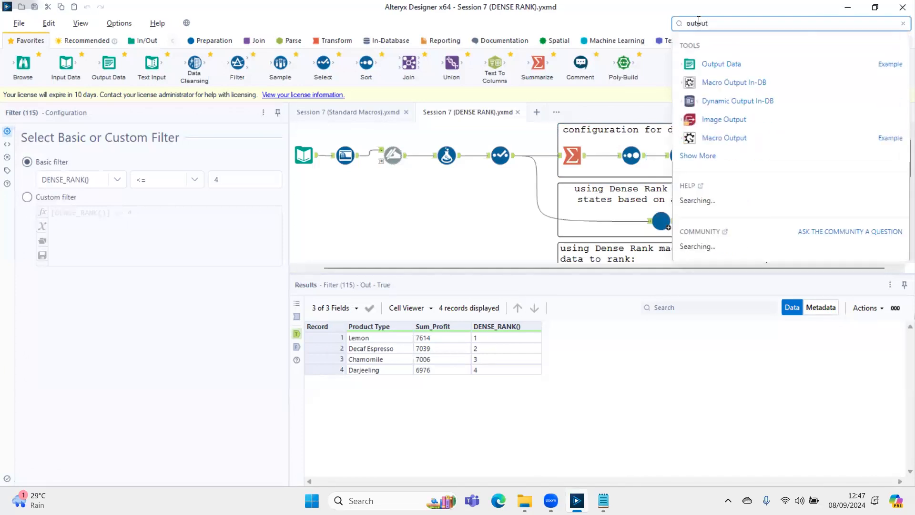
drag(722, 63, 442, 216)
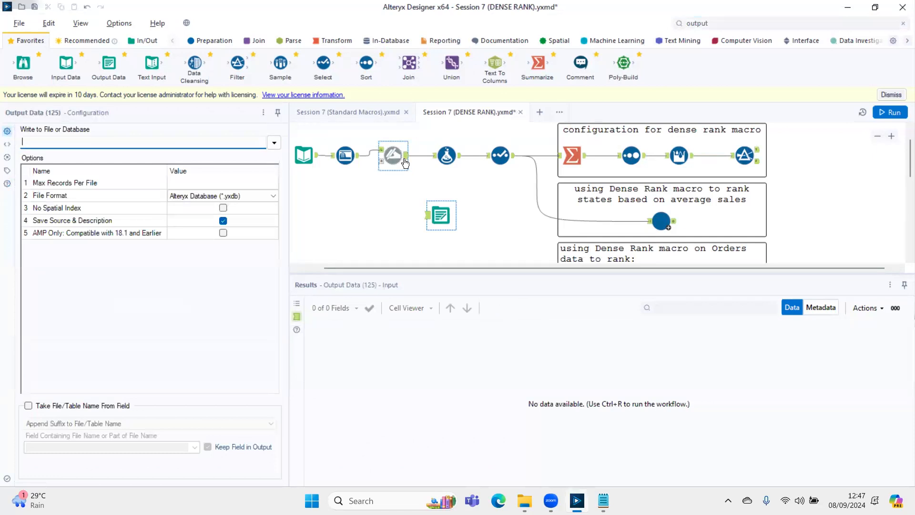
drag(461, 155, 444, 218)
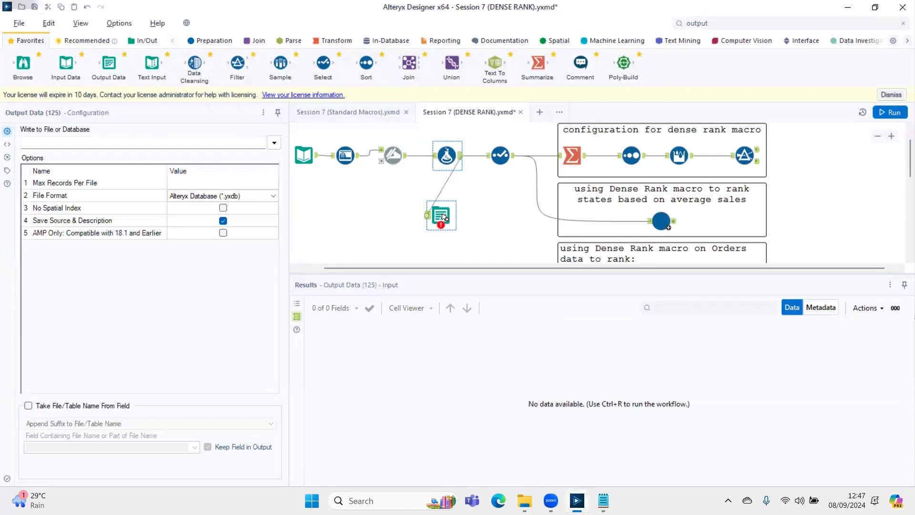
Set the Output Data tool to write session_7 as a CSV file in D:\Alteryx\Session 7 (DENSE RANK)
click(274, 142)
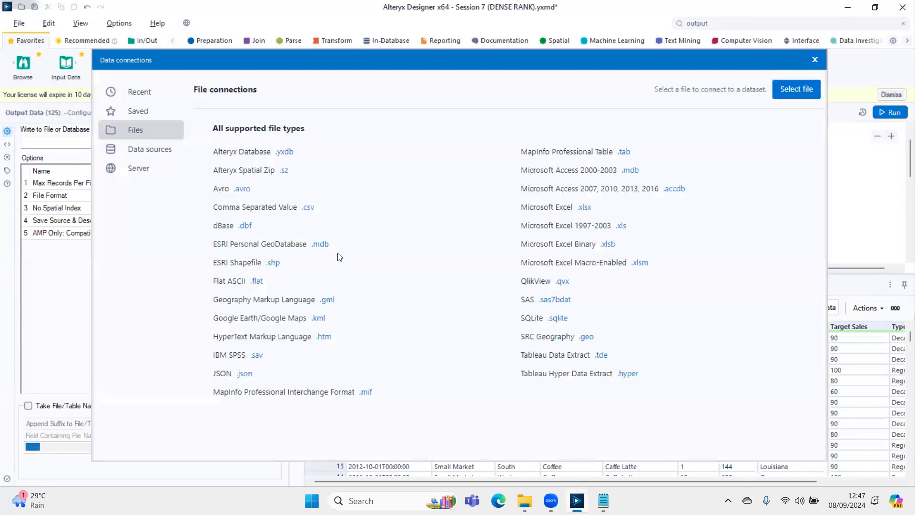
click(309, 208)
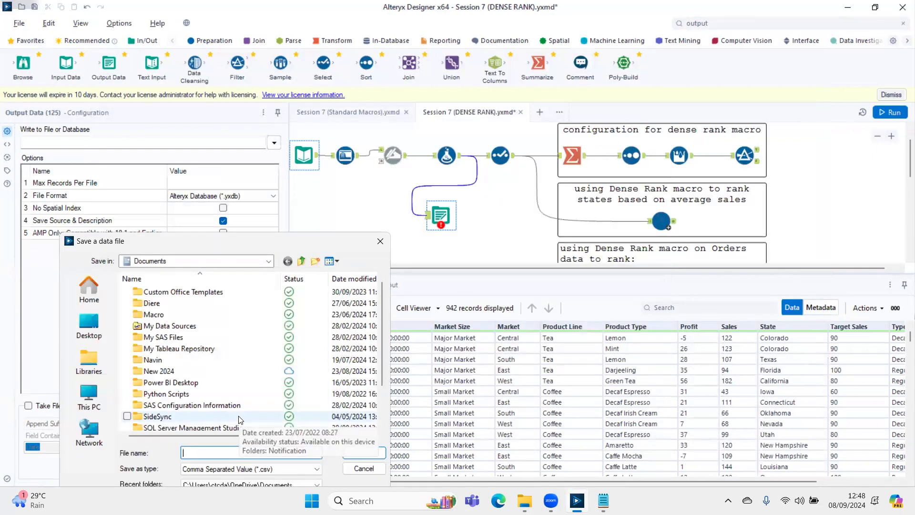
text(session_)
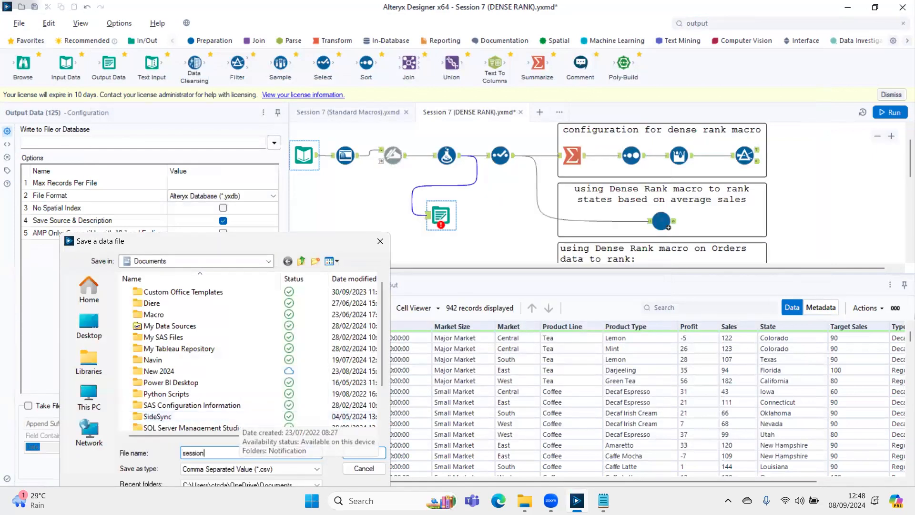
text(7)
click(97, 395)
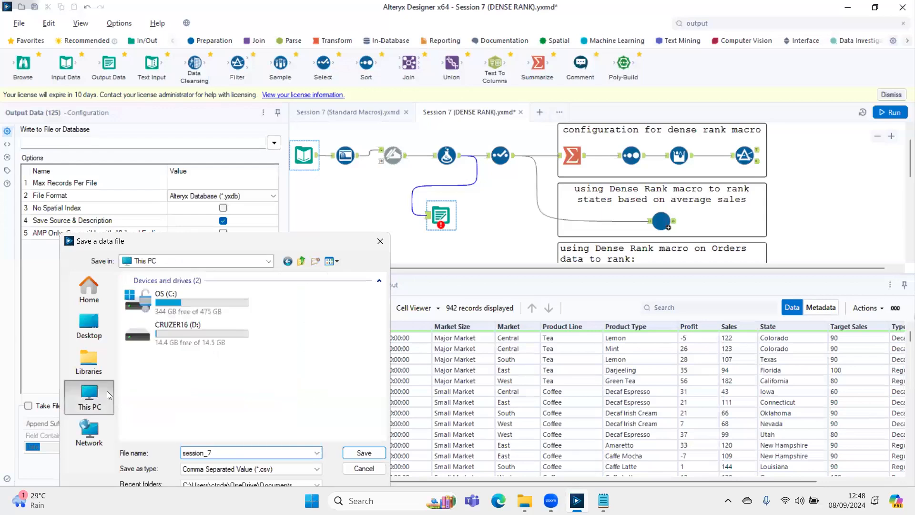
click(176, 334)
double_click(175, 332)
double_click(158, 288)
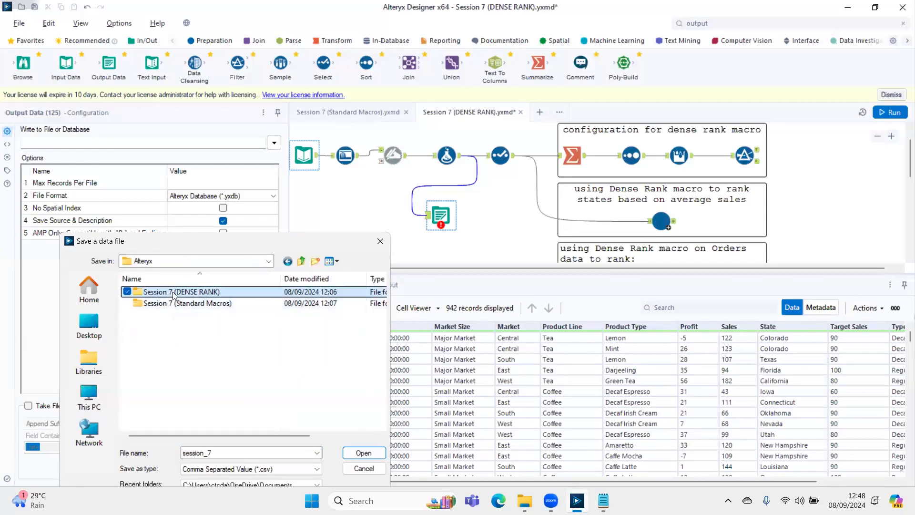
double_click(172, 292)
click(360, 453)
Set the CSV output's code page to Unicode UTF-8 and turn off Write BOM
click(191, 244)
click(190, 244)
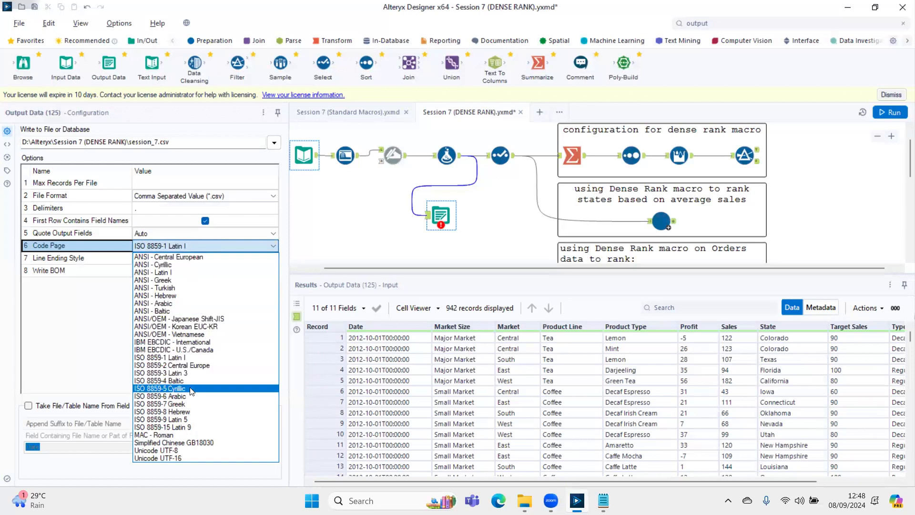
click(677, 159)
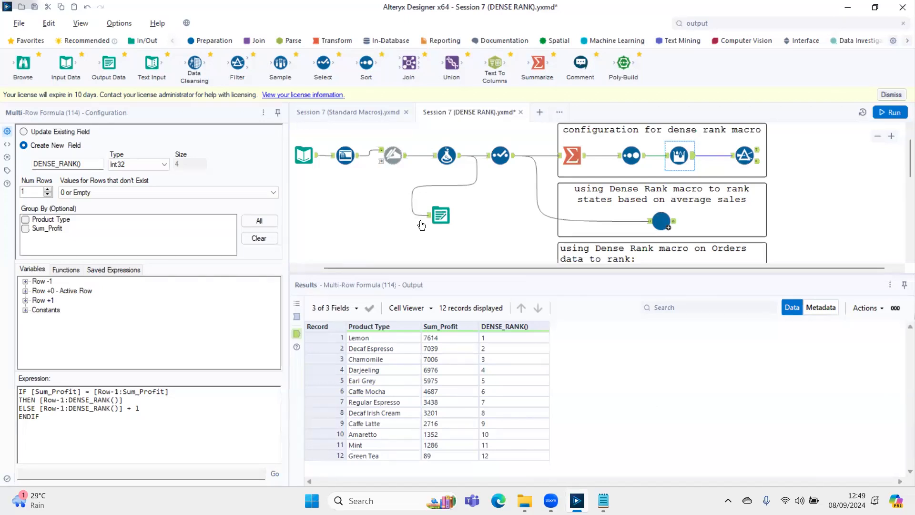
click(438, 217)
click(438, 218)
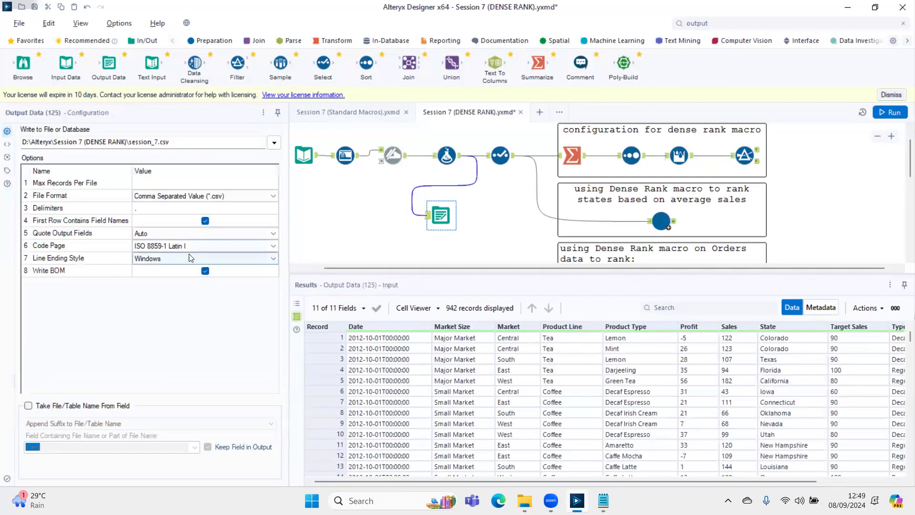
click(191, 245)
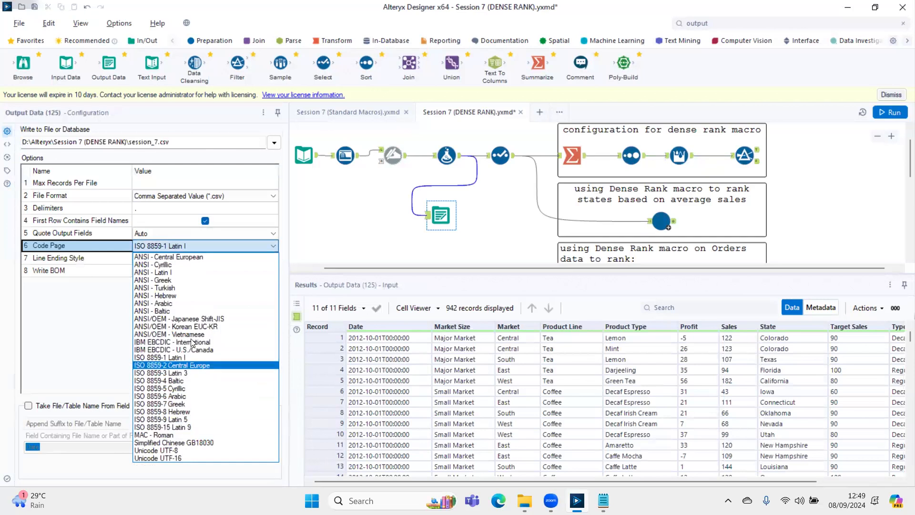
click(179, 450)
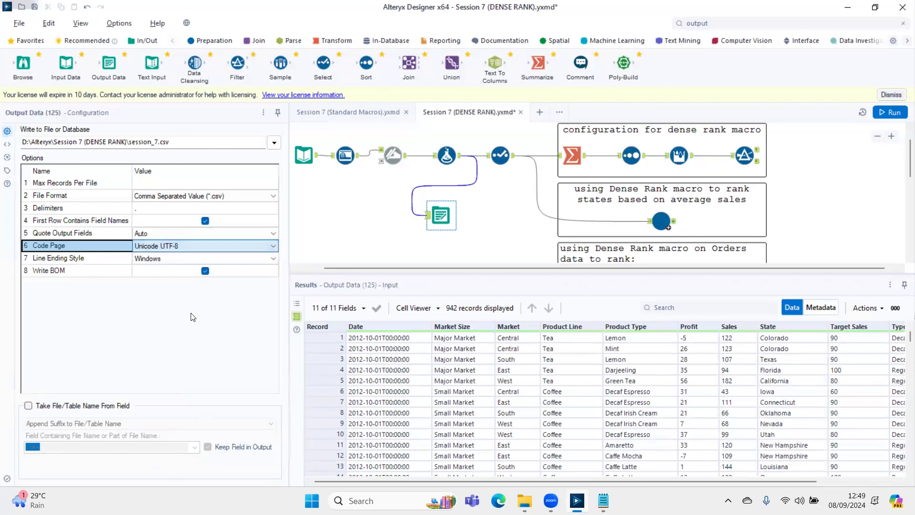
click(205, 270)
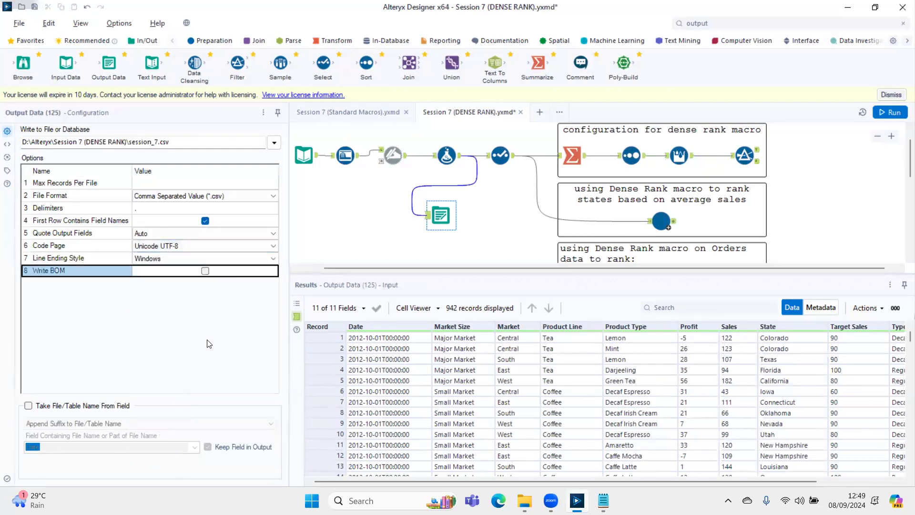
Run the workflow to write session_7.csv, and convert the Output Data tool to an Input Data tool
key(ctrl+r)
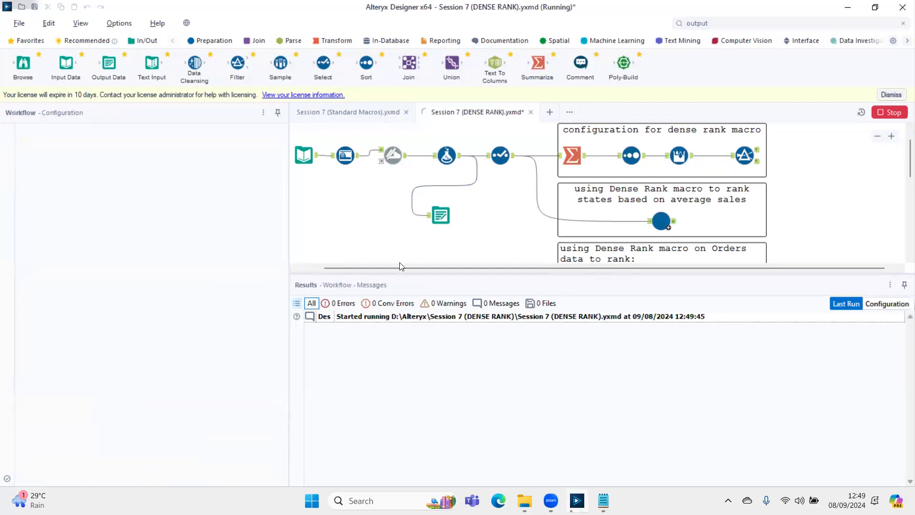
right_click(436, 220)
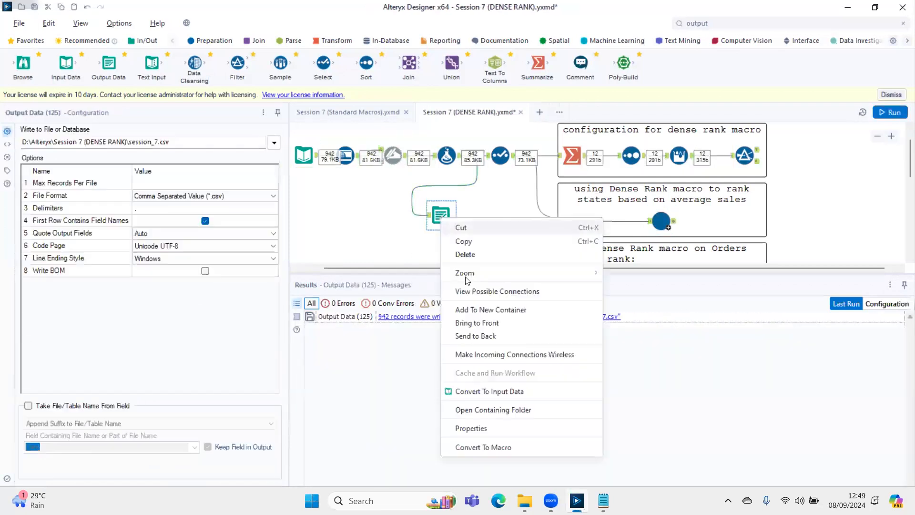
click(478, 393)
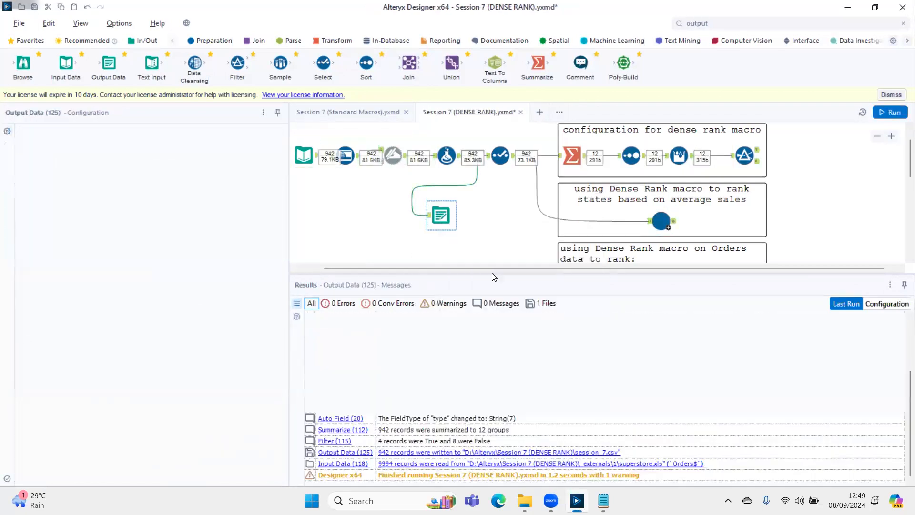
Replace the original input and preparation tools with an Auto Field between the session_7.csv input and the Select tool, and run the workflow
drag(296, 127, 454, 178)
key(Delete)
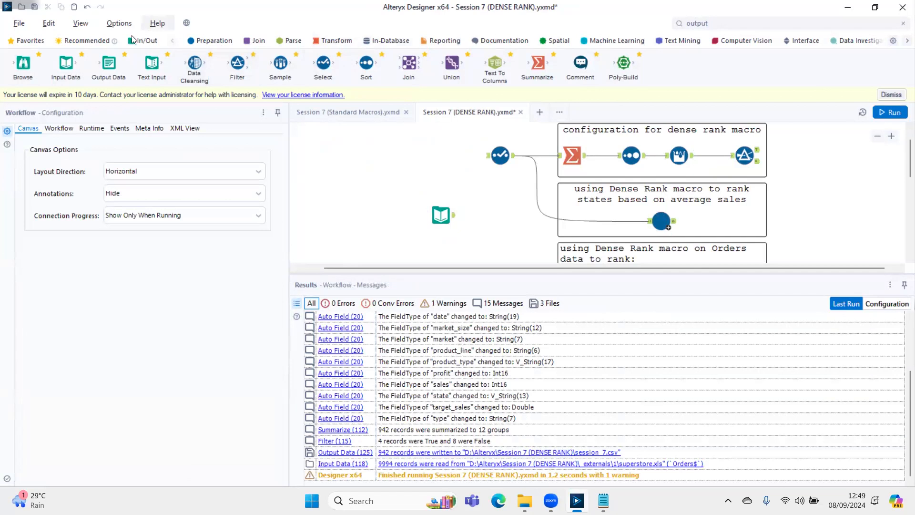
click(210, 41)
drag(36, 75, 489, 157)
key(ctrl+r)
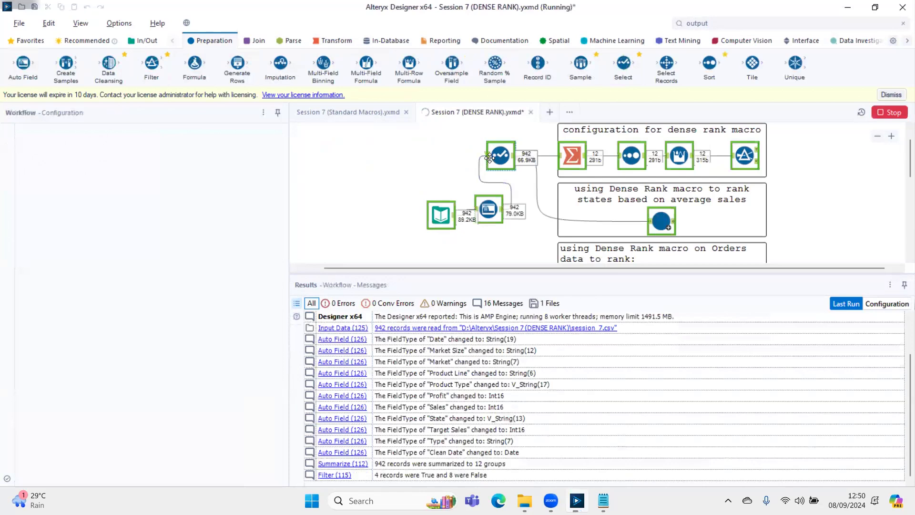
click(488, 209)
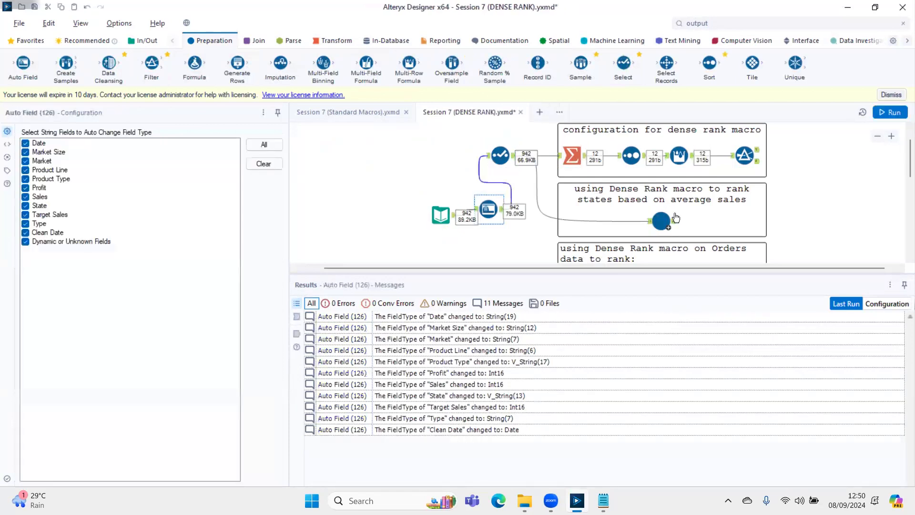
Align the Input Data, Auto Field and Select tools horizontally, and shift the first two away from the Select tool to avoid overlap
click(691, 158)
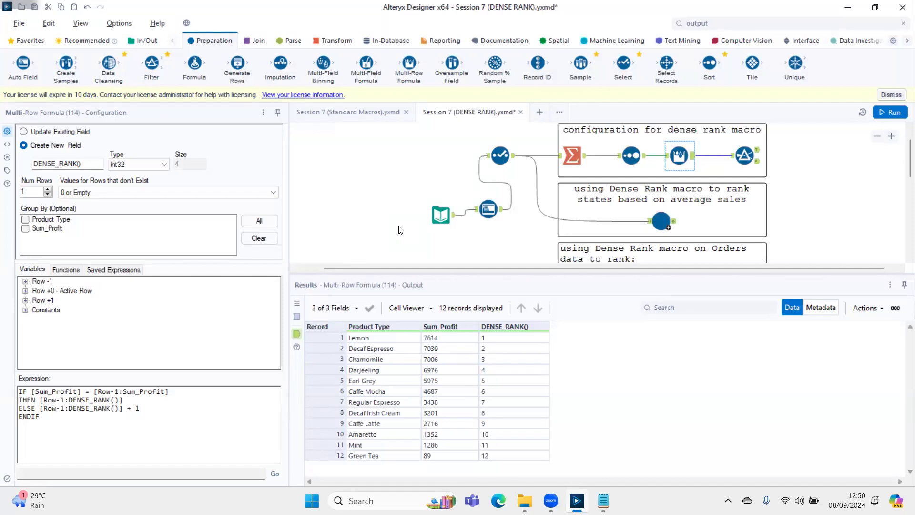
drag(399, 226, 512, 146)
right_click(500, 157)
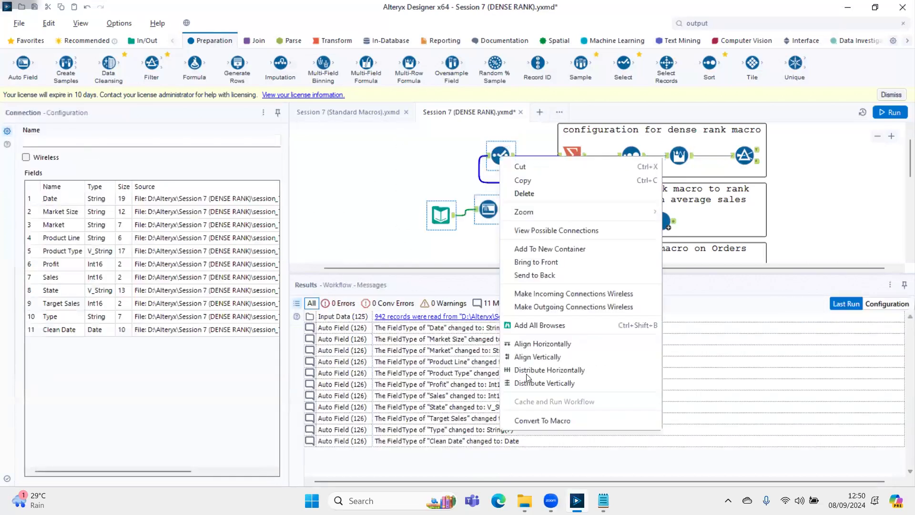
click(539, 345)
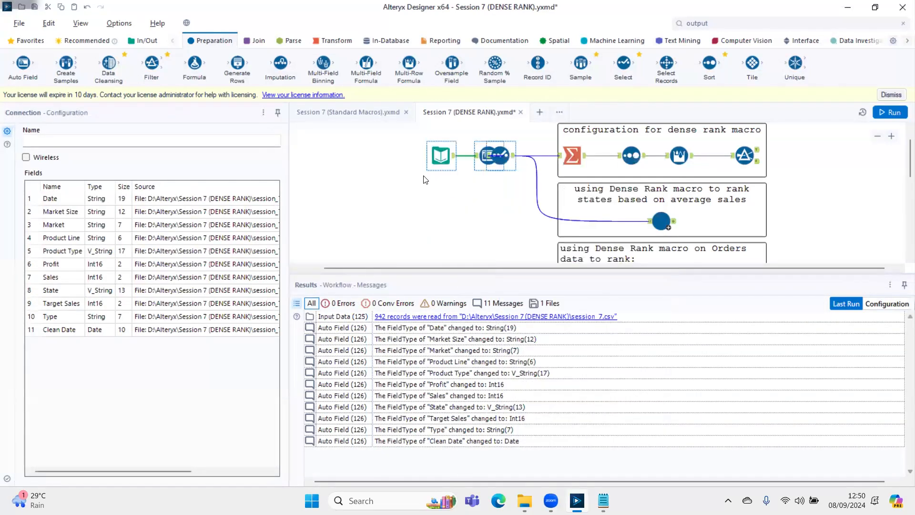
click(431, 204)
drag(426, 133, 482, 184)
drag(444, 156, 409, 155)
Review the Multi-Row Formula's DENSE_RANK() expression, and inspect the settings and output of the Dense Rank macro ranking states by average sales
click(696, 156)
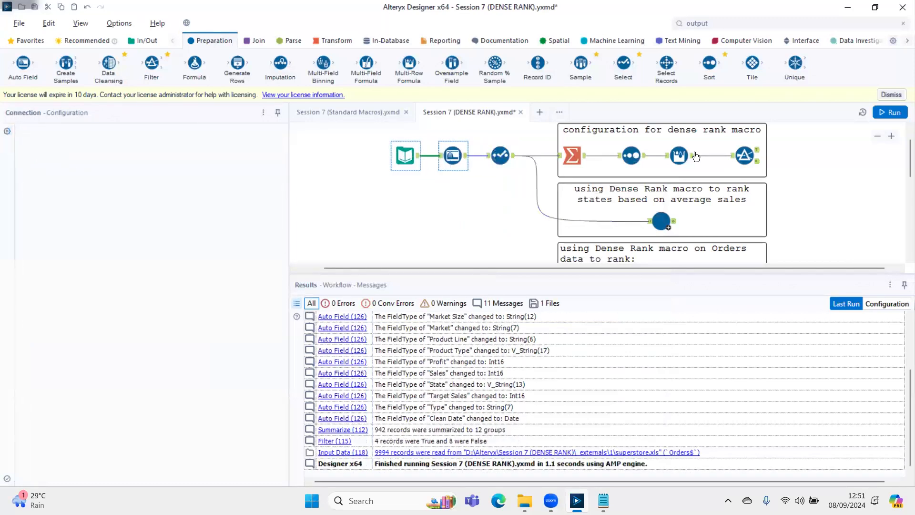
click(679, 156)
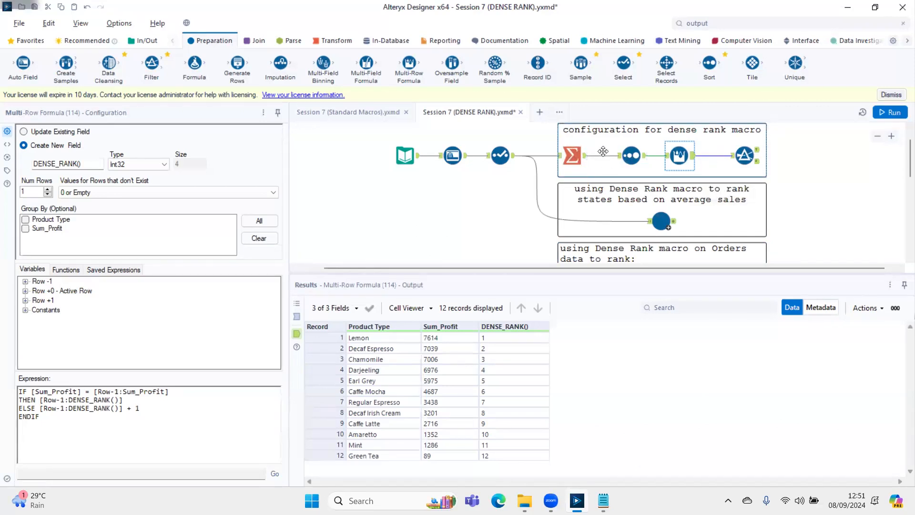
click(658, 224)
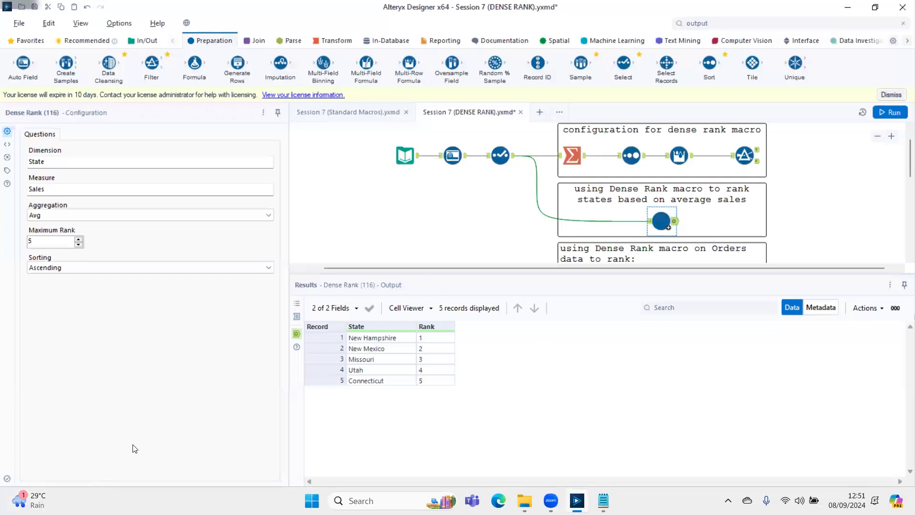
Copy the Summarize, Sort, Multi-Row Formula and Filter tools of the dense rank configuration into a new workflow
click(572, 156)
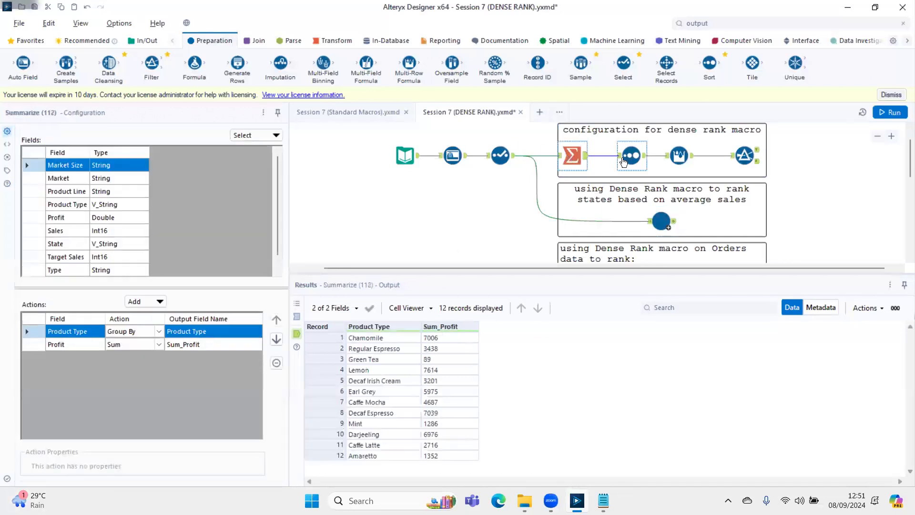
click(630, 157)
click(679, 155)
click(745, 161)
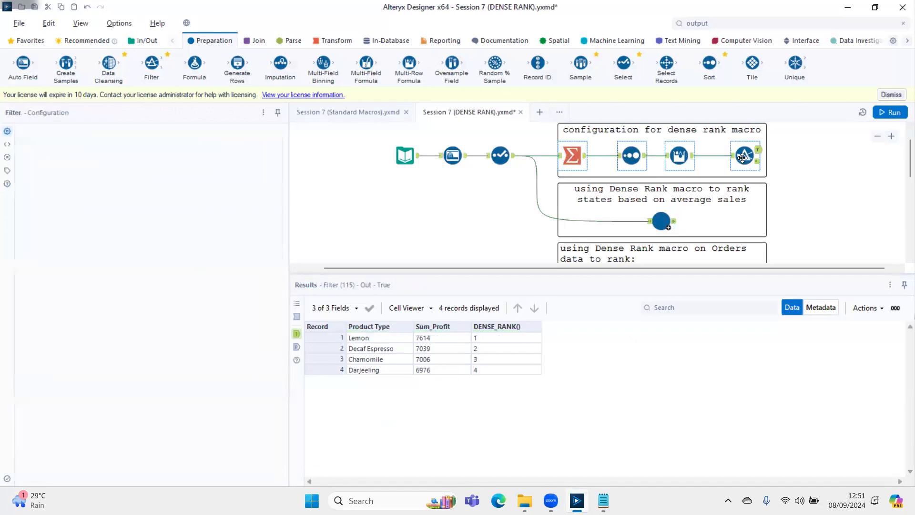
click(539, 113)
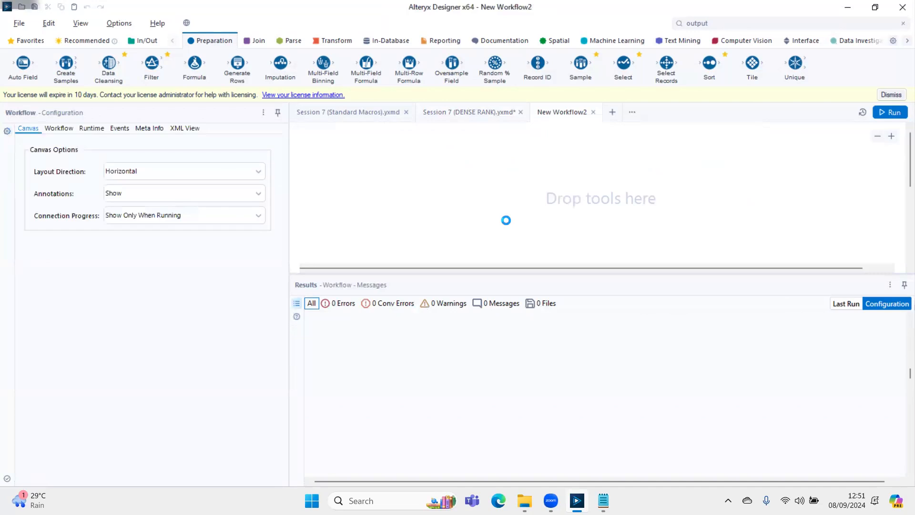
key(ctrl+v)
Copy all records with headers from the Select tool's output in the DENSE RANK workflow and paste them as a Text Input into New Workflow2
click(469, 113)
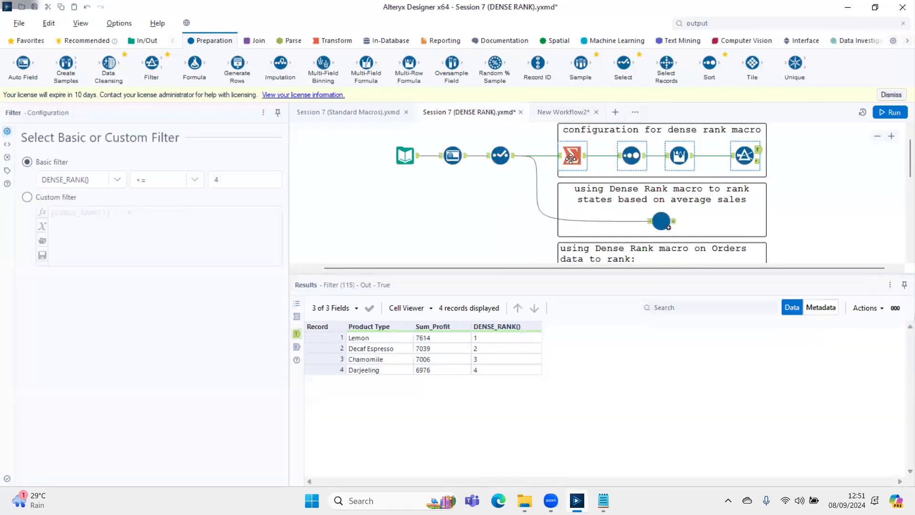
click(508, 159)
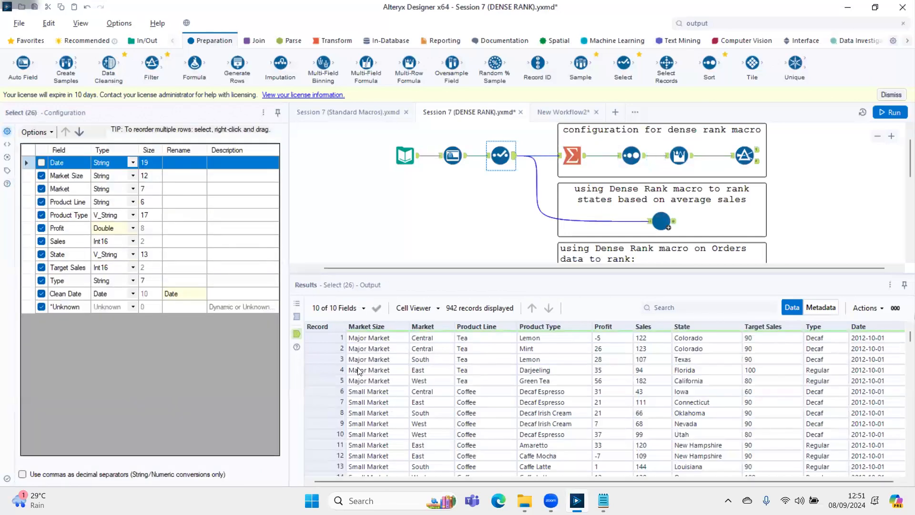
right_click(381, 348)
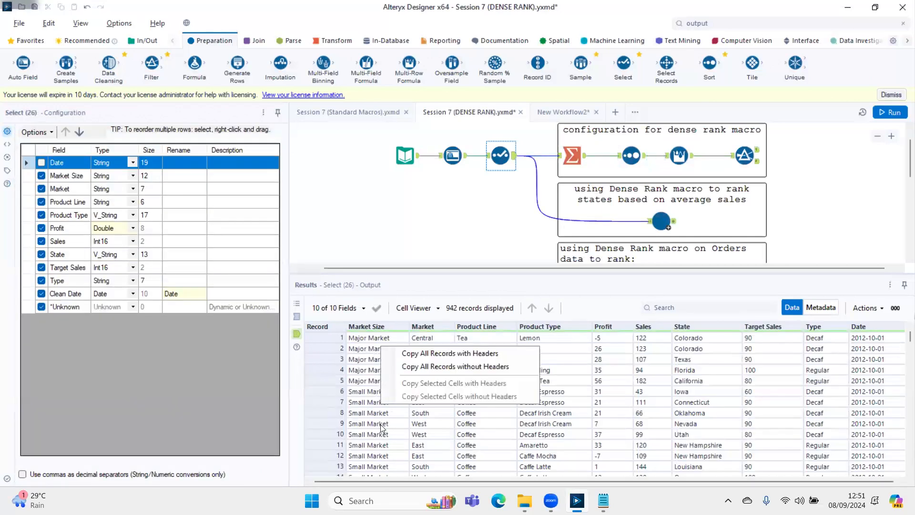
click(416, 352)
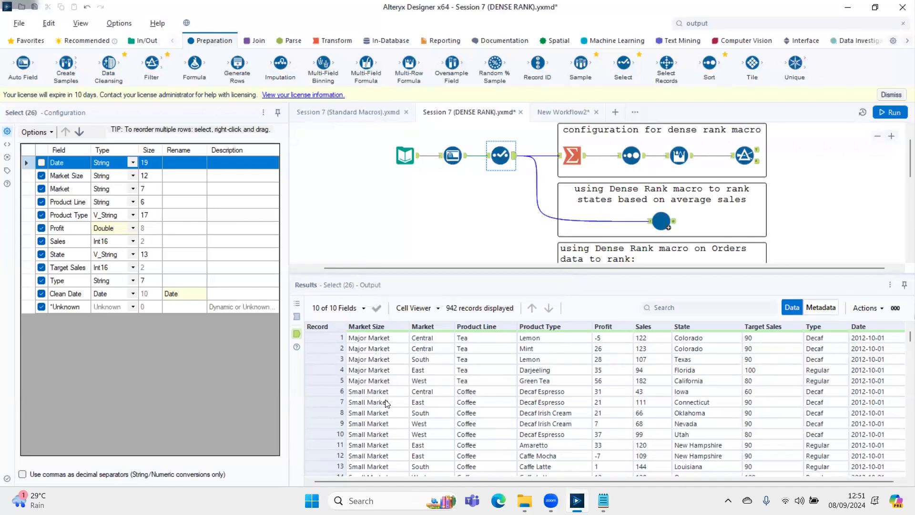
click(550, 117)
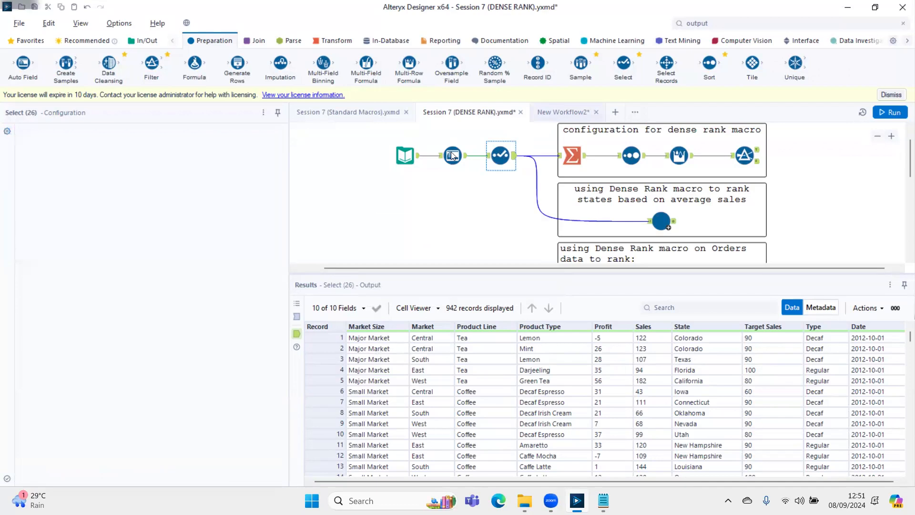
right_click(409, 201)
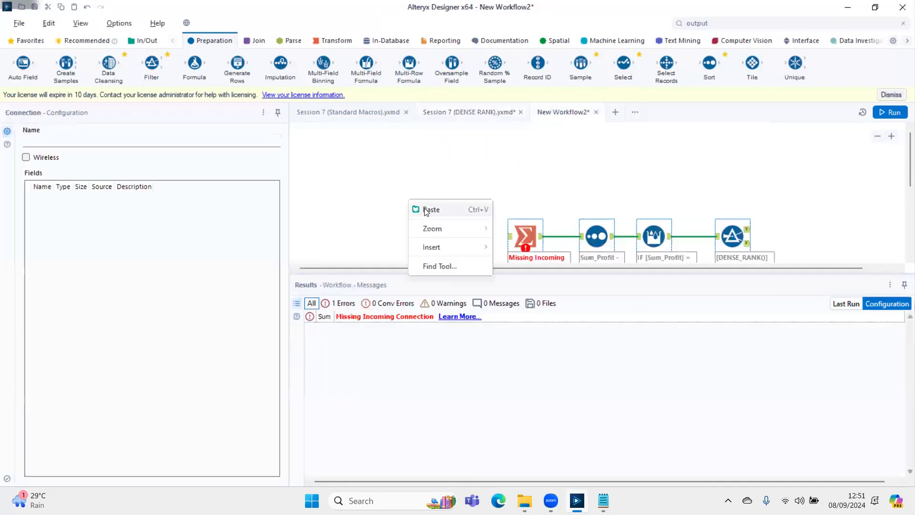
click(427, 209)
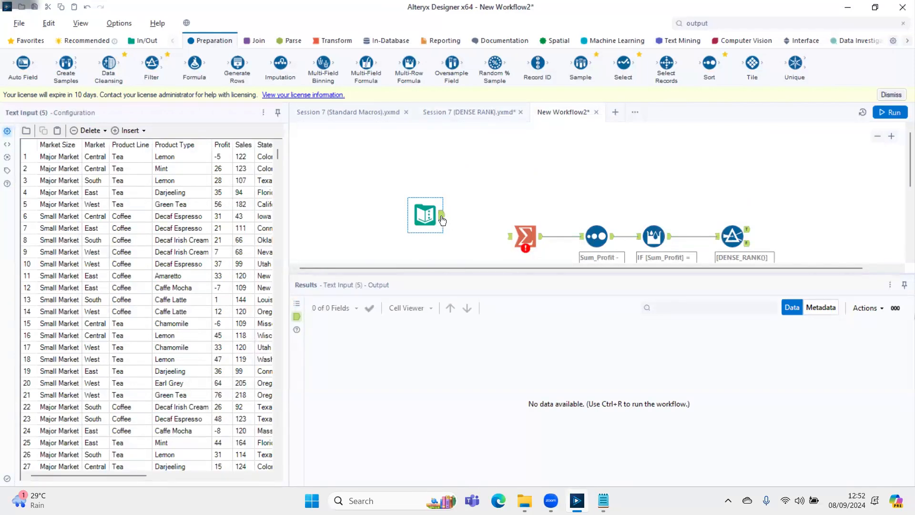
Connect the Text Input to the Summarize tool, run the workflow, and move the Text Input level with and closer to the Summarize tool
drag(442, 215, 508, 236)
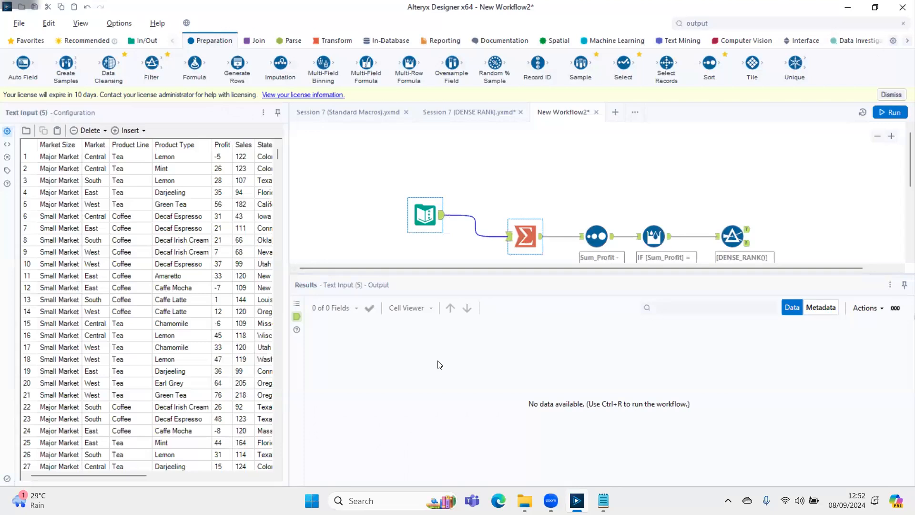
key(ctrl+r)
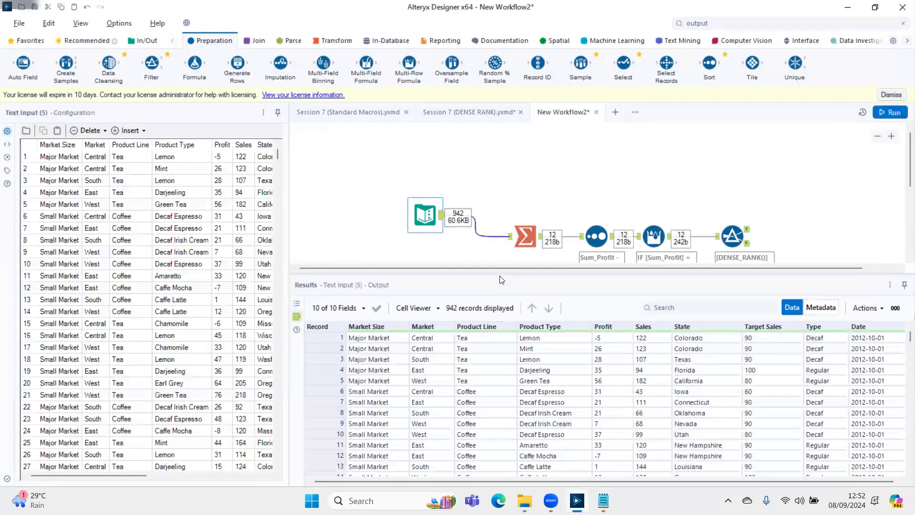
drag(427, 212, 431, 232)
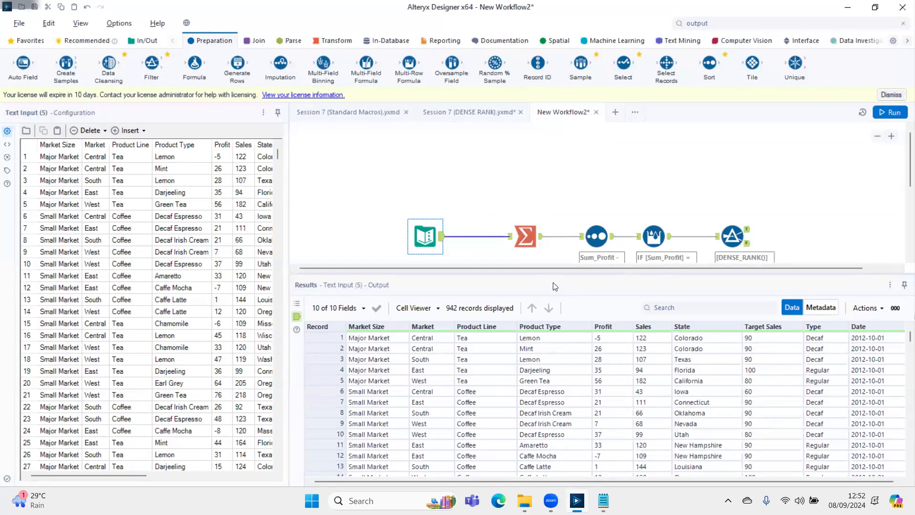
drag(539, 271, 589, 274)
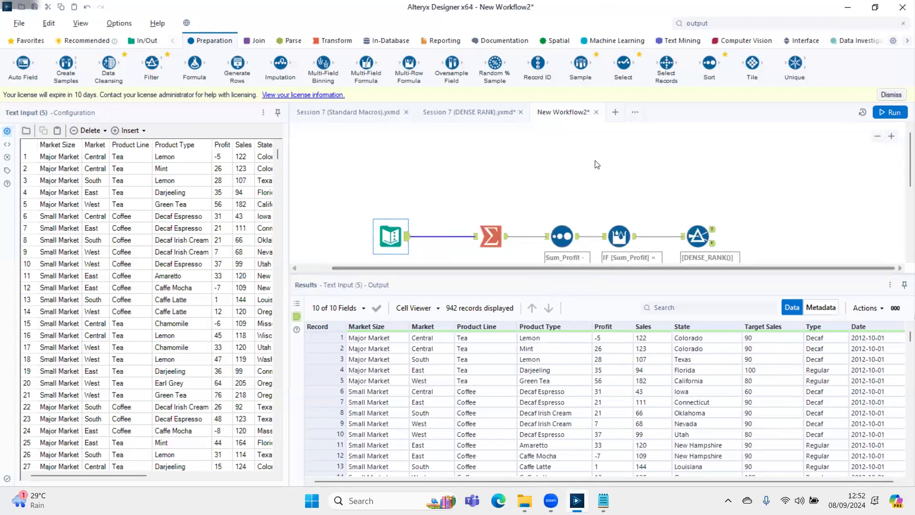
scroll(596, 165, down, 1)
drag(396, 214, 418, 214)
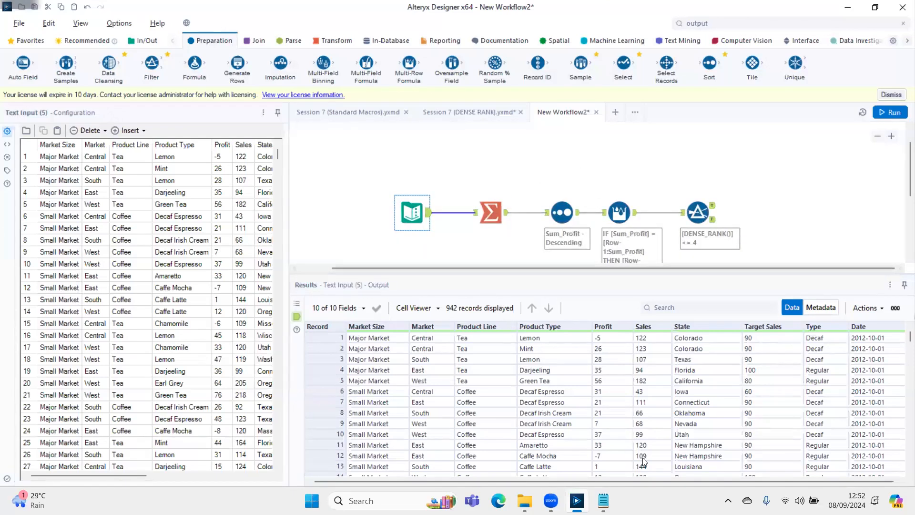
Hide the canvas annotations, shift the Sort tool slightly closer to the Summarize tool, and check the Filter's True output
click(333, 223)
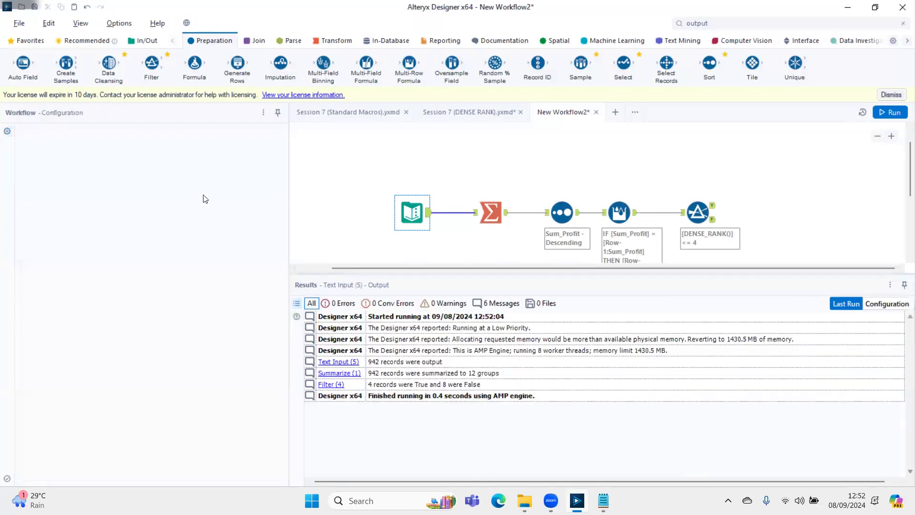
click(142, 197)
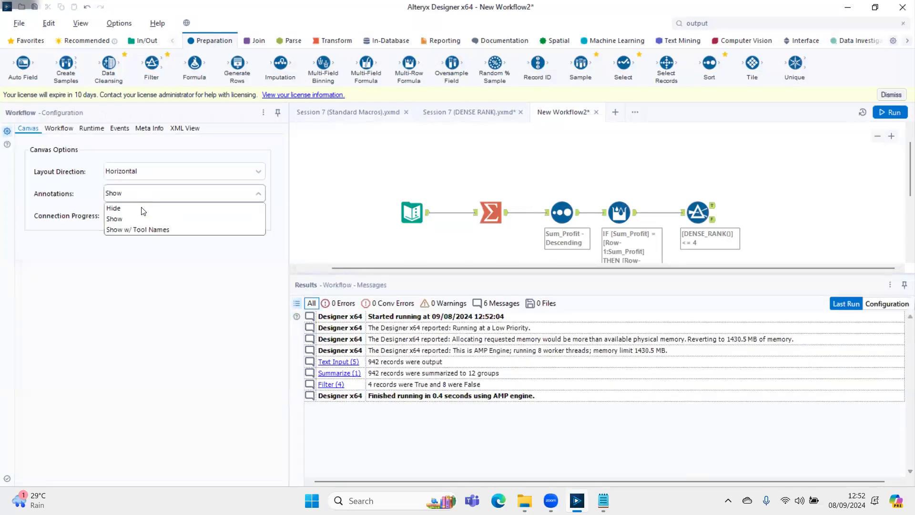
click(115, 206)
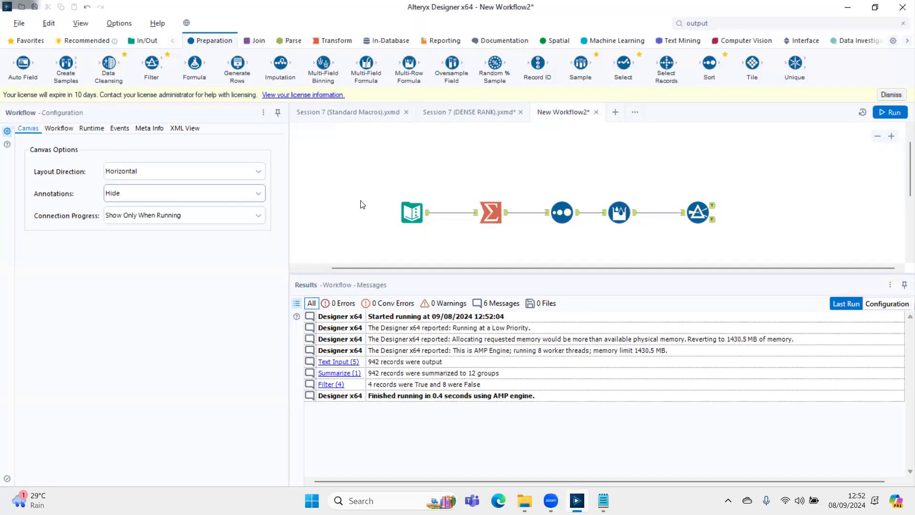
click(549, 212)
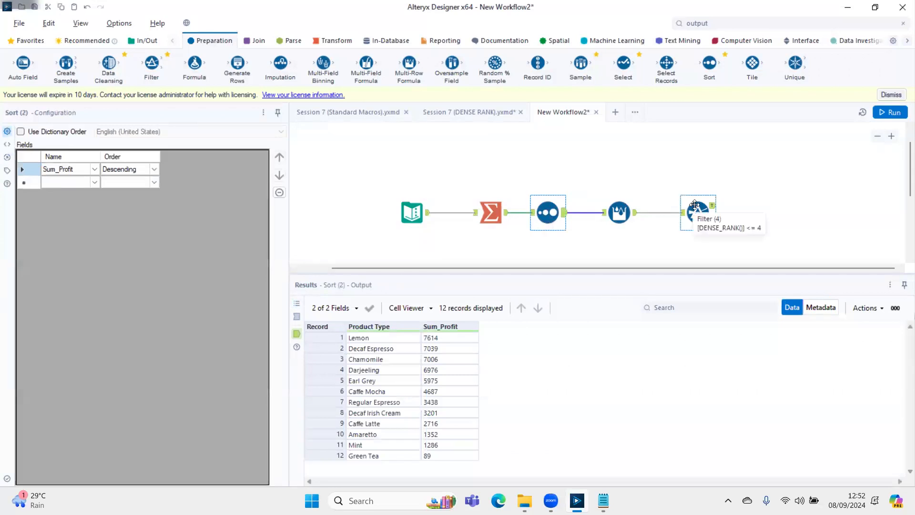
click(712, 209)
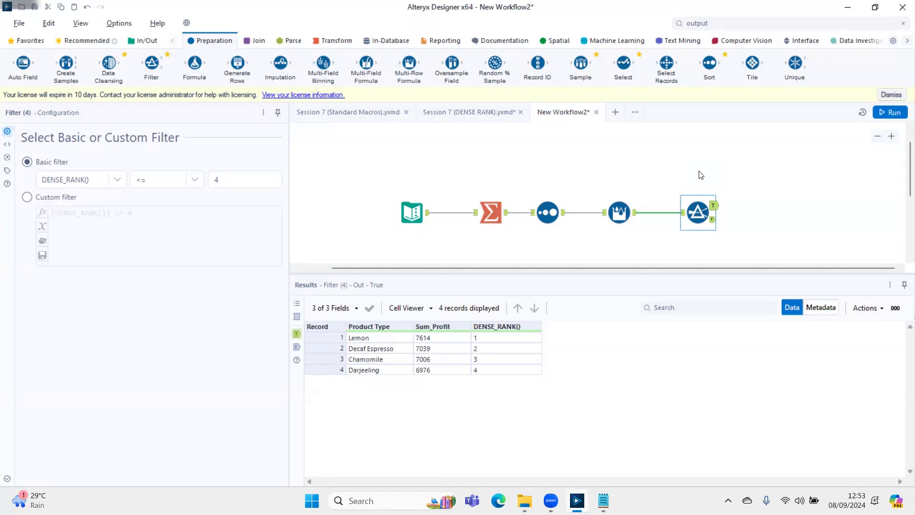
Convert the Text Input to a Macro Input, and add a Macro Output to the Filter's True output, aligned with the other tools
right_click(413, 212)
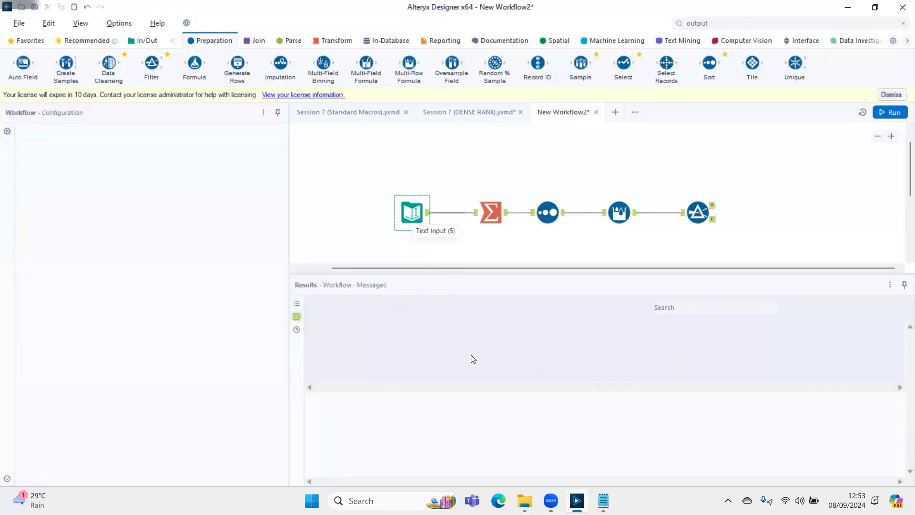
click(472, 388)
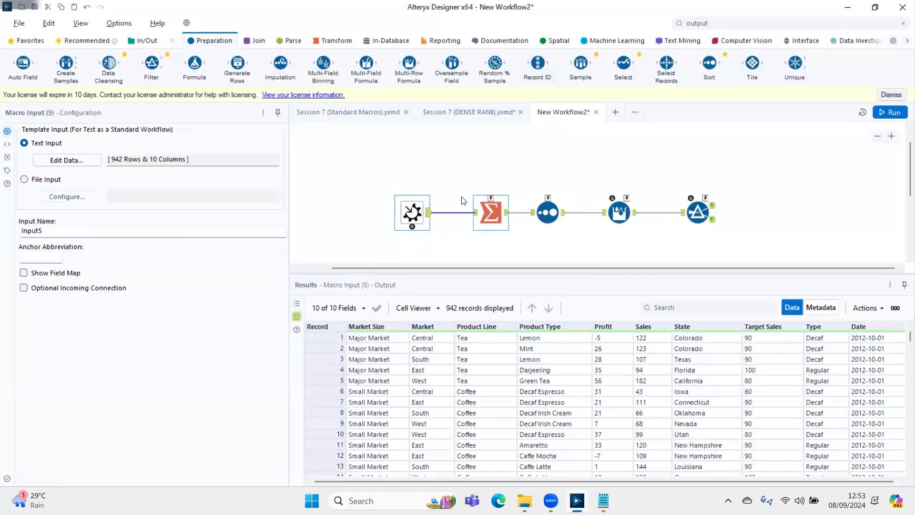
click(743, 24)
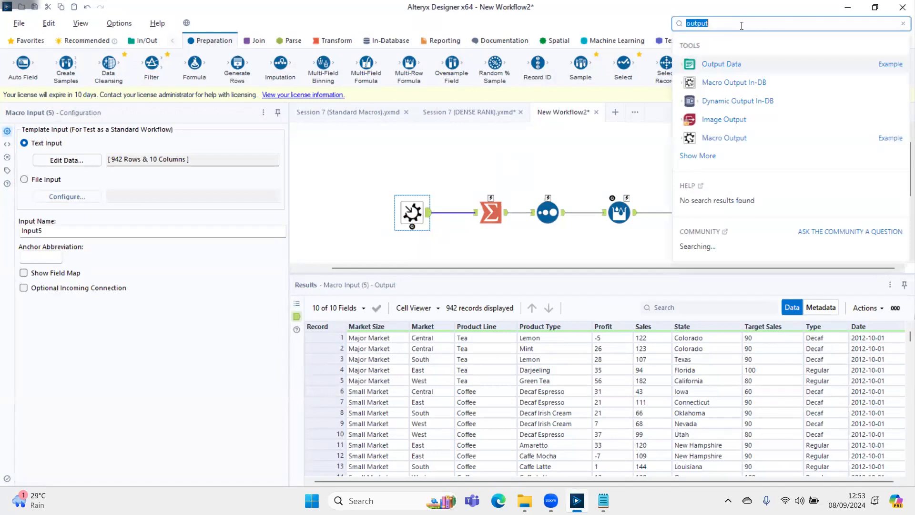
drag(724, 138, 767, 205)
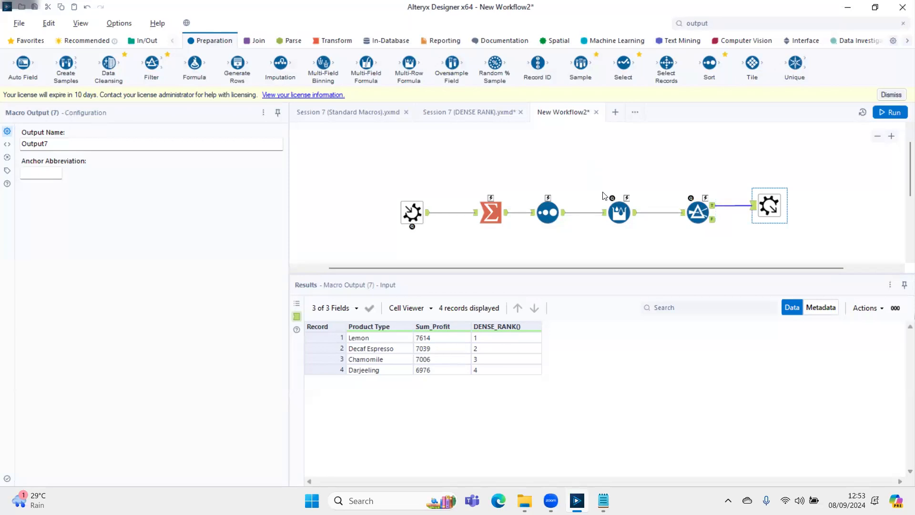
drag(770, 204, 770, 211)
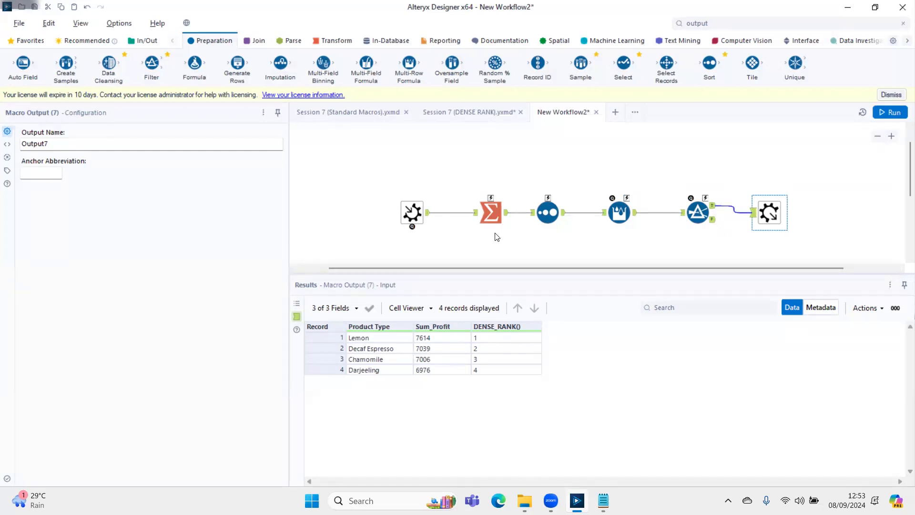
Save the workflow to the Desktop as a Designer macro named Rank
key(ctrl+s)
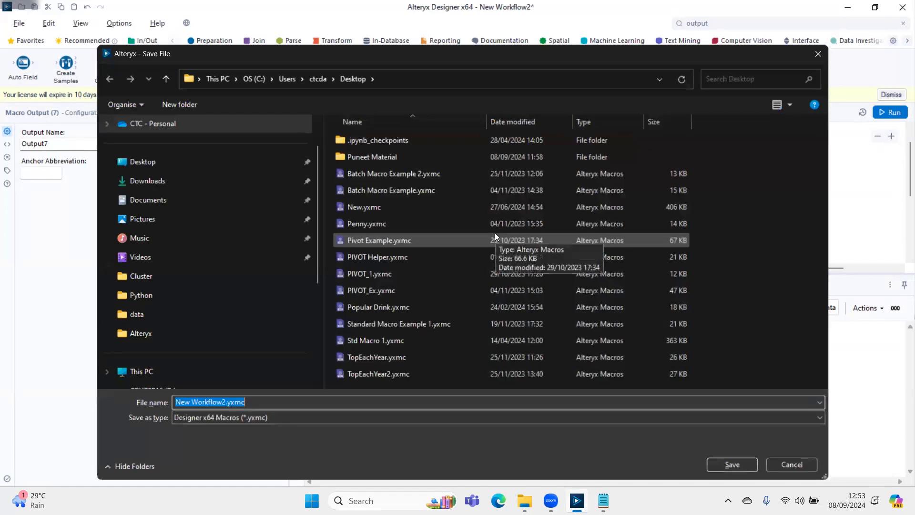
text(Rank)
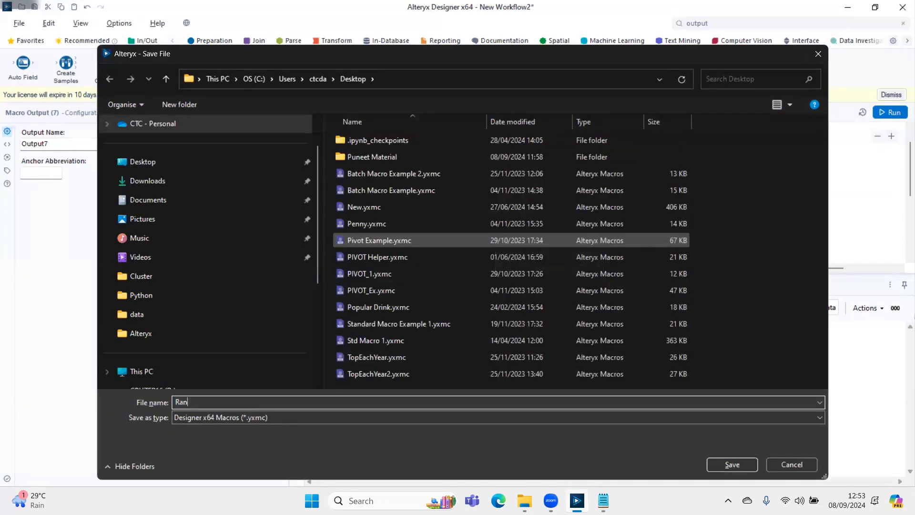
key(Return)
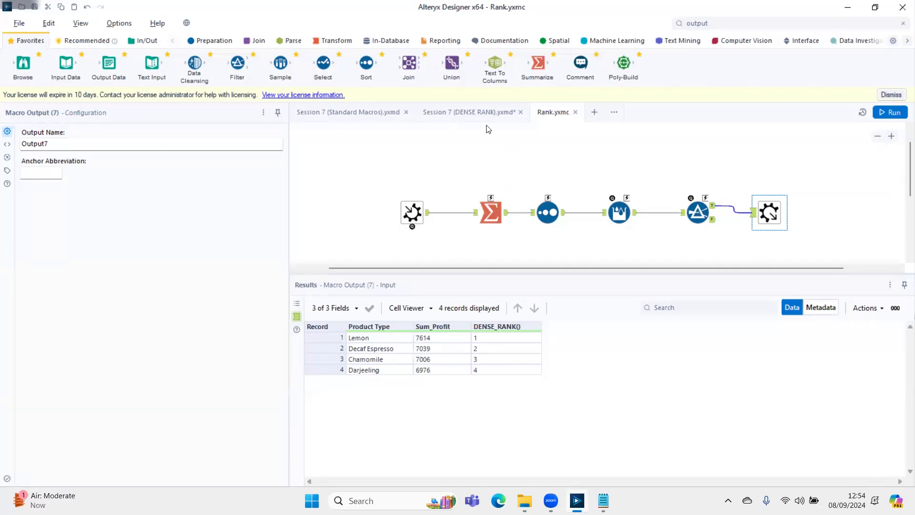
Insert the Rank macro beside the Dense Rank example in the DENSE RANK workflow, connect the Select tool to it, and run the workflow
click(467, 112)
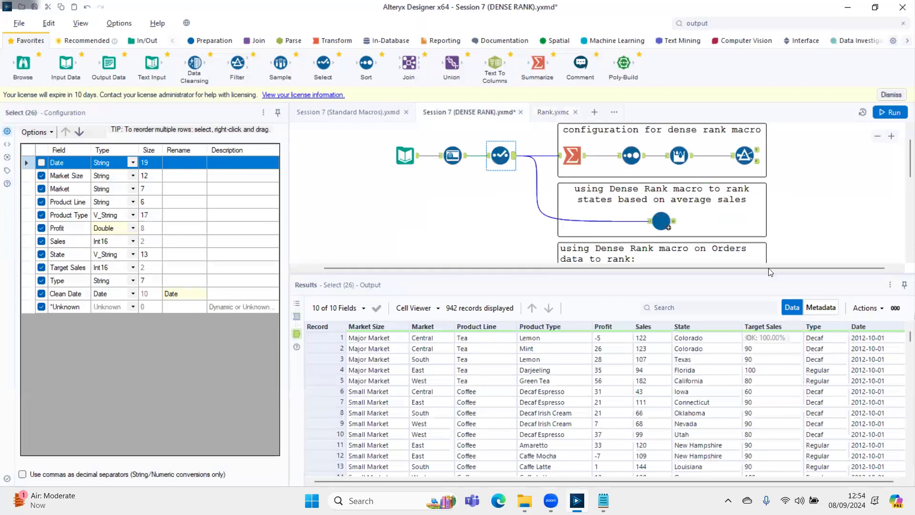
right_click(800, 200)
mouse_move(818, 253)
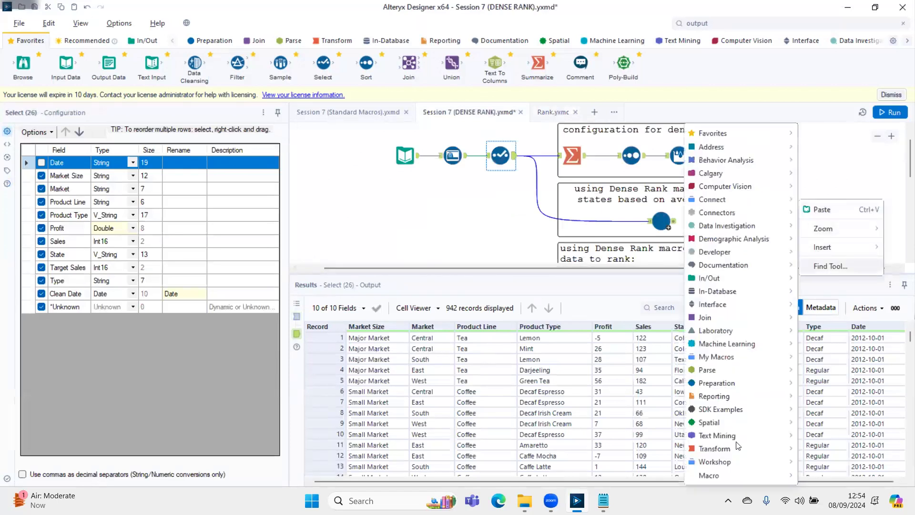
mouse_move(770, 475)
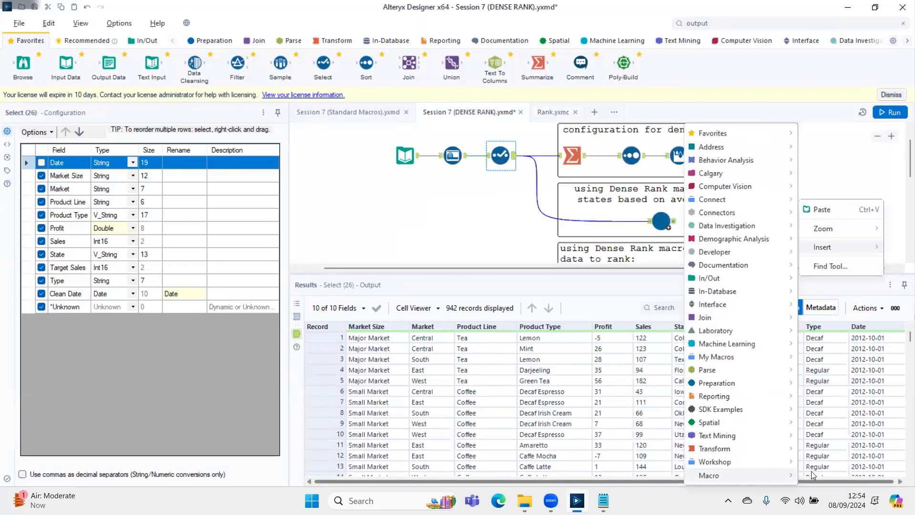
click(814, 476)
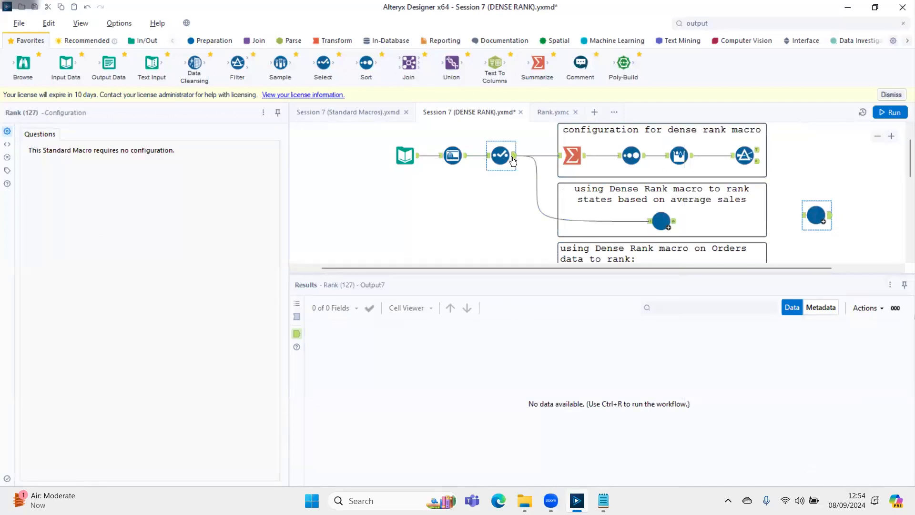
drag(514, 160, 803, 215)
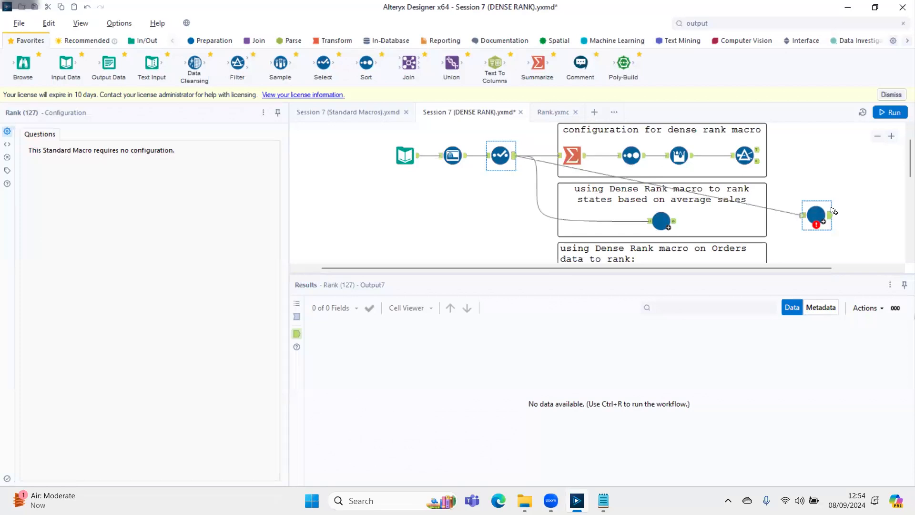
key(ctrl+r)
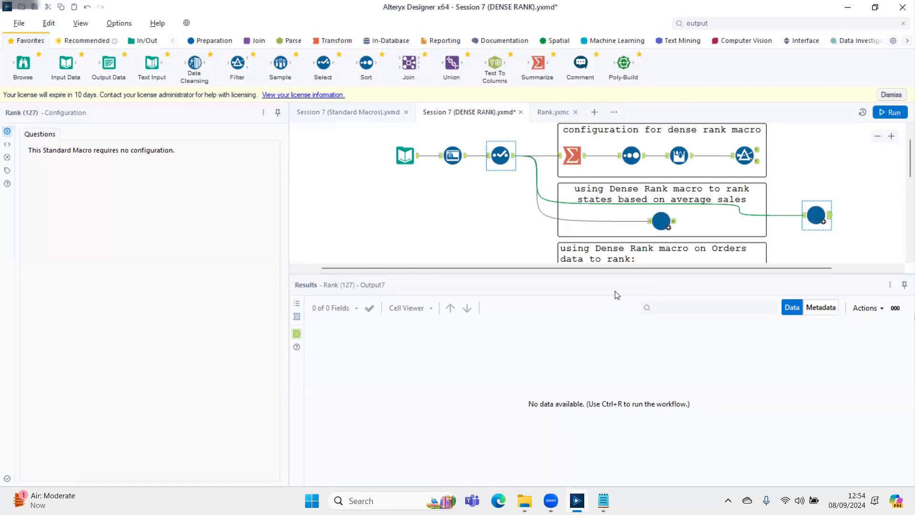
Compare the tool chain inside the Rank macro with the dense rank configuration tools in the DENSE RANK workflow
click(552, 113)
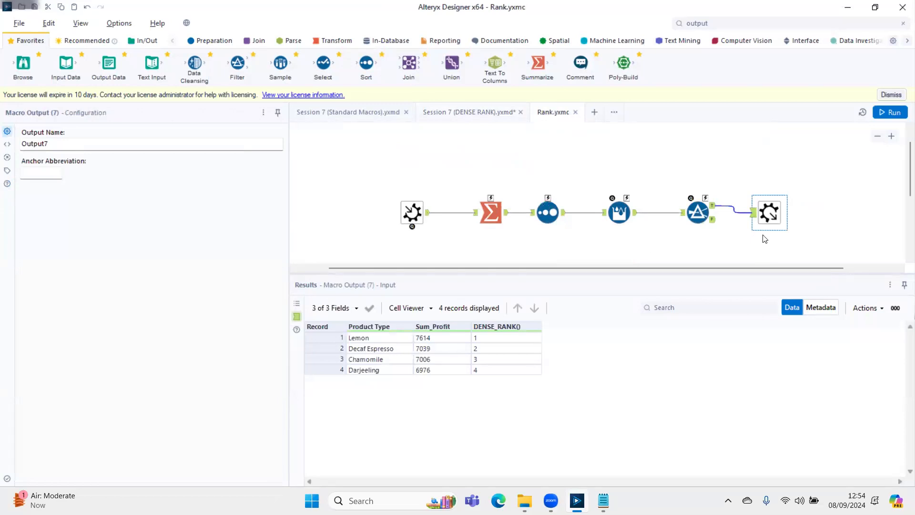
click(486, 120)
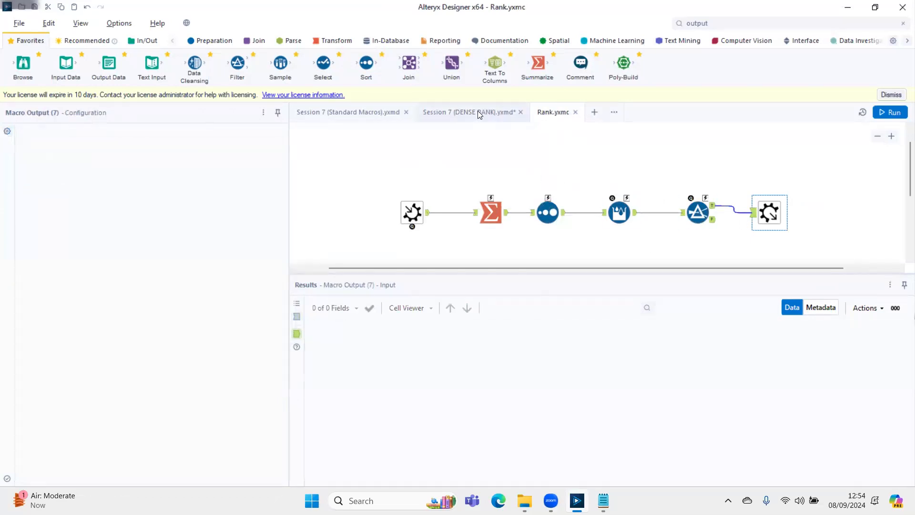
drag(618, 269, 681, 268)
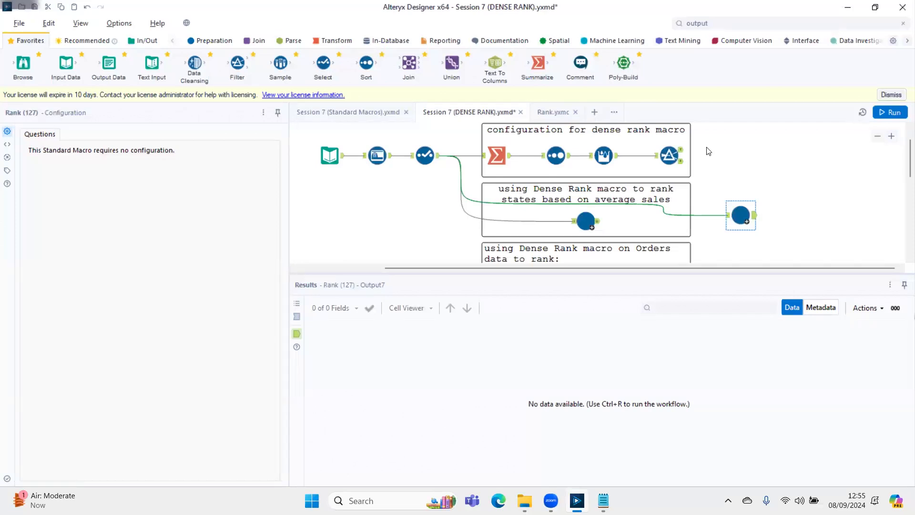
click(497, 155)
ctrl+click(557, 154)
ctrl+click(604, 155)
ctrl+click(669, 155)
click(553, 113)
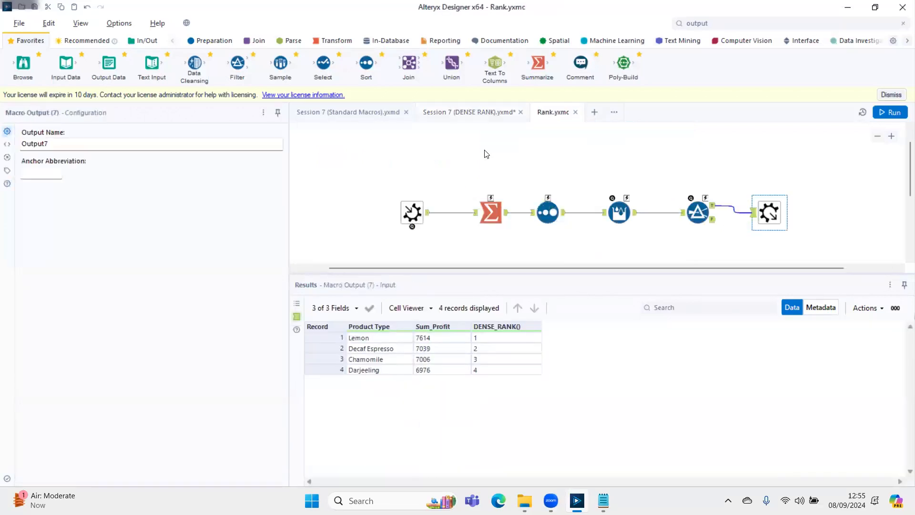
click(479, 113)
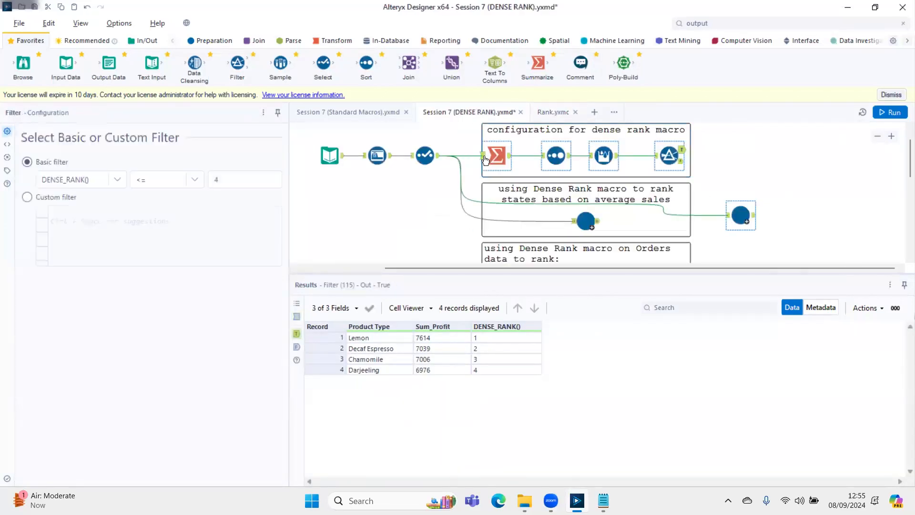
click(553, 113)
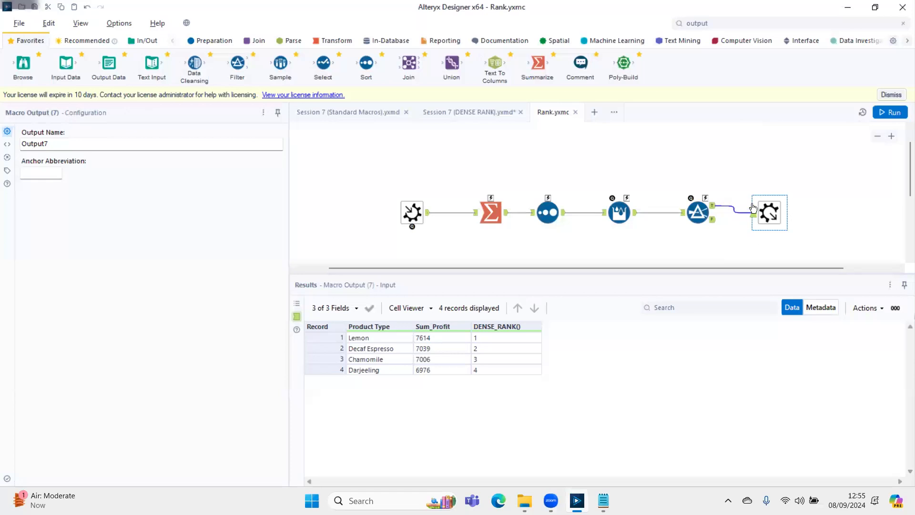
click(479, 110)
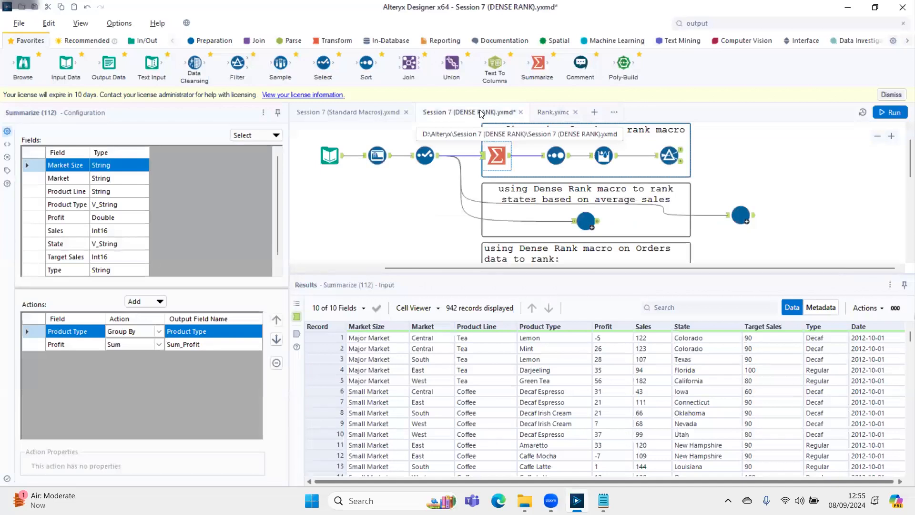
Run the DENSE RANK workflow and view the Rank macro's input and output data
click(741, 219)
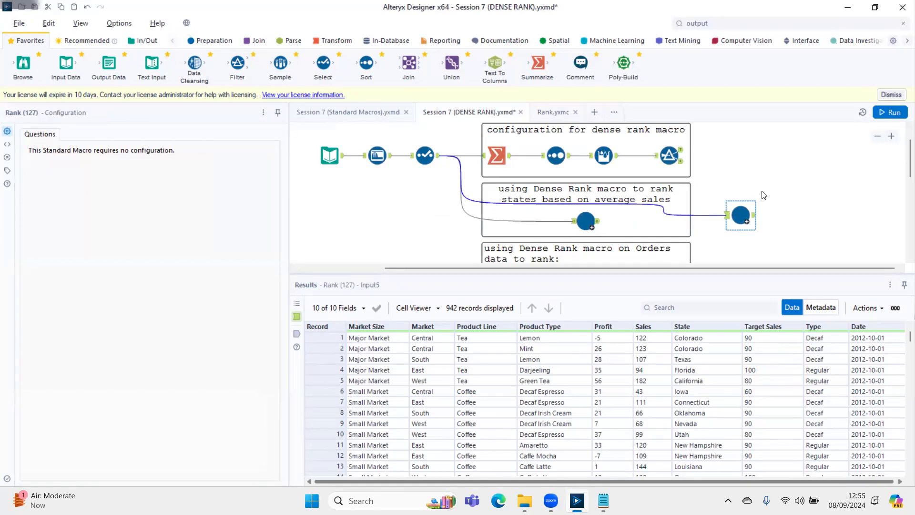
key(ctrl+r)
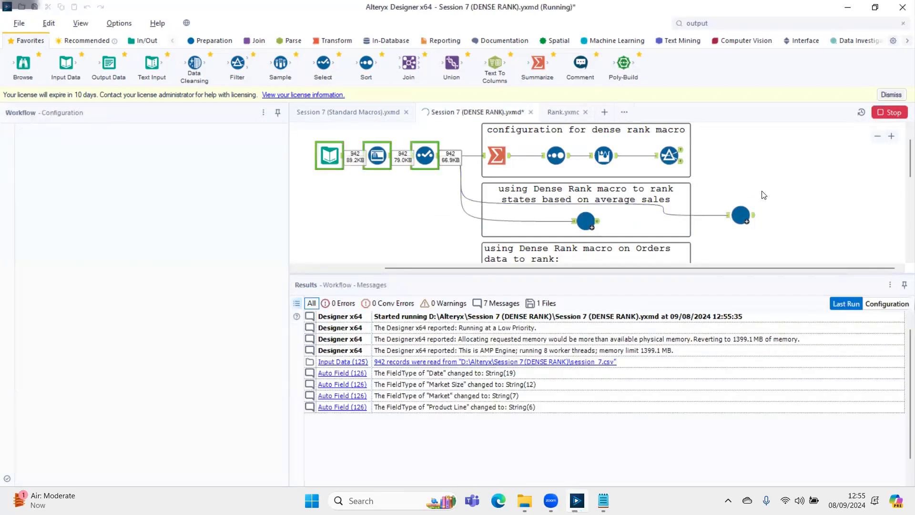
click(752, 220)
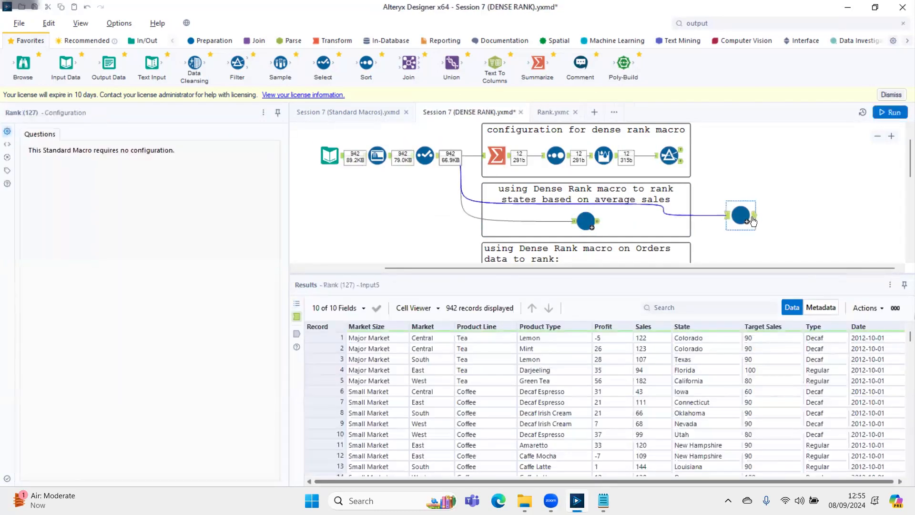
click(752, 220)
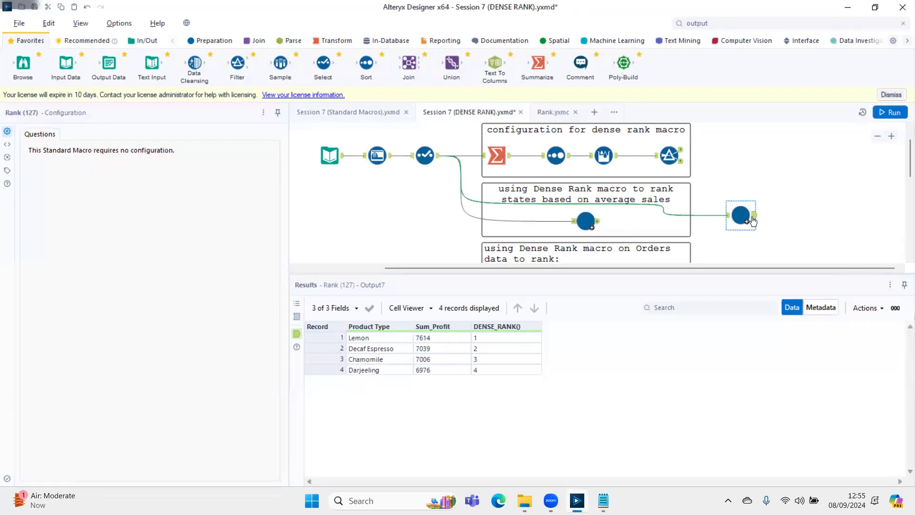
right_click(726, 151)
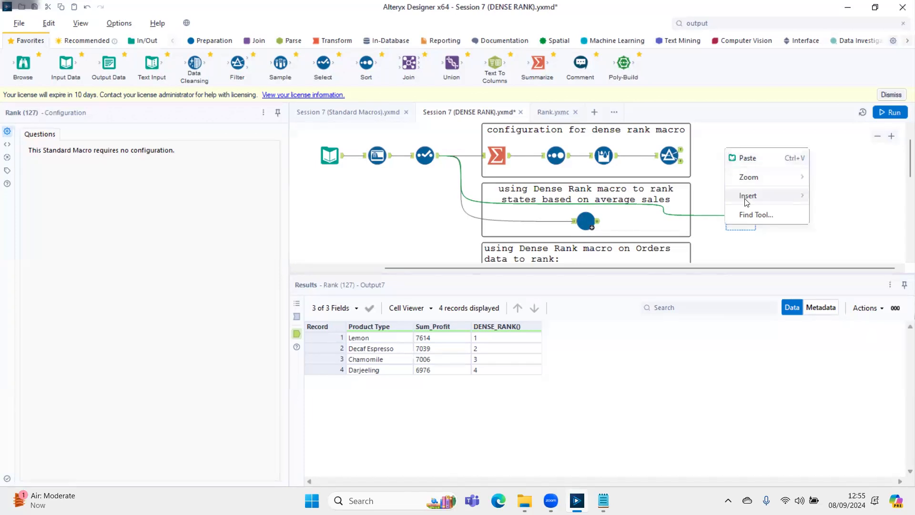
mouse_move(746, 201)
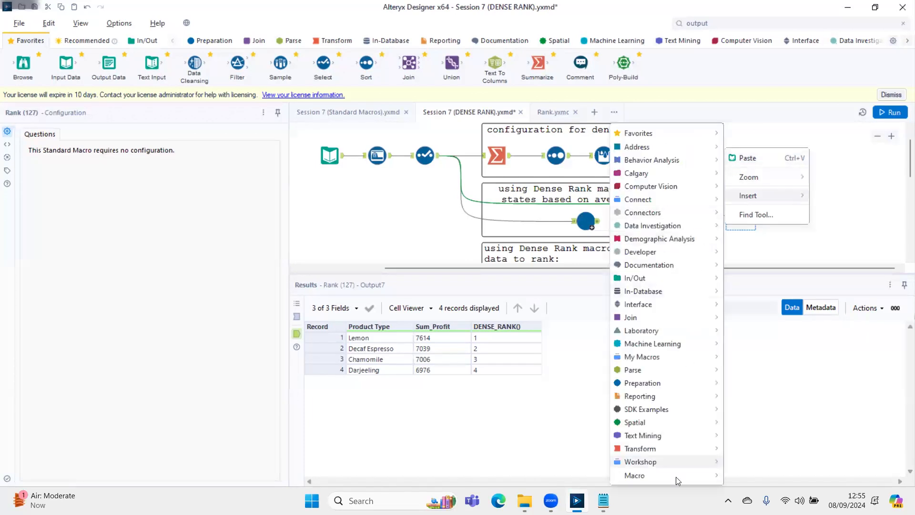
mouse_move(676, 480)
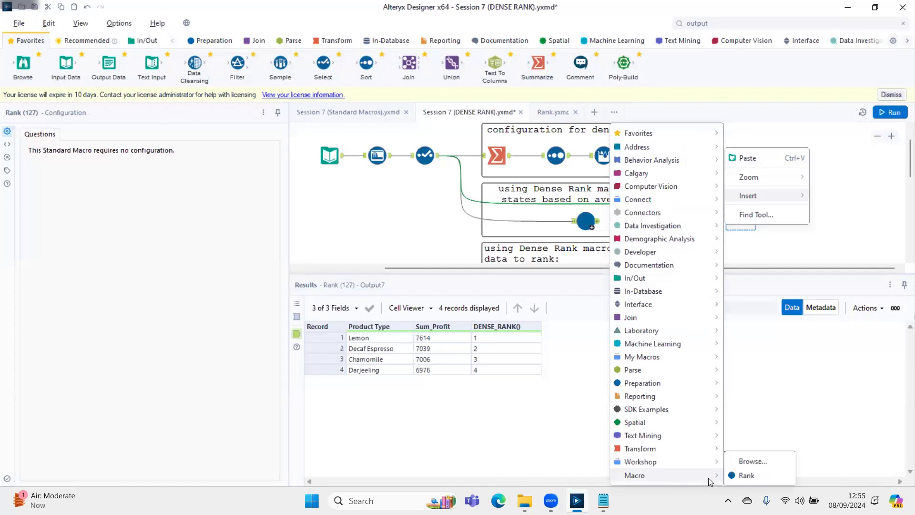
click(747, 475)
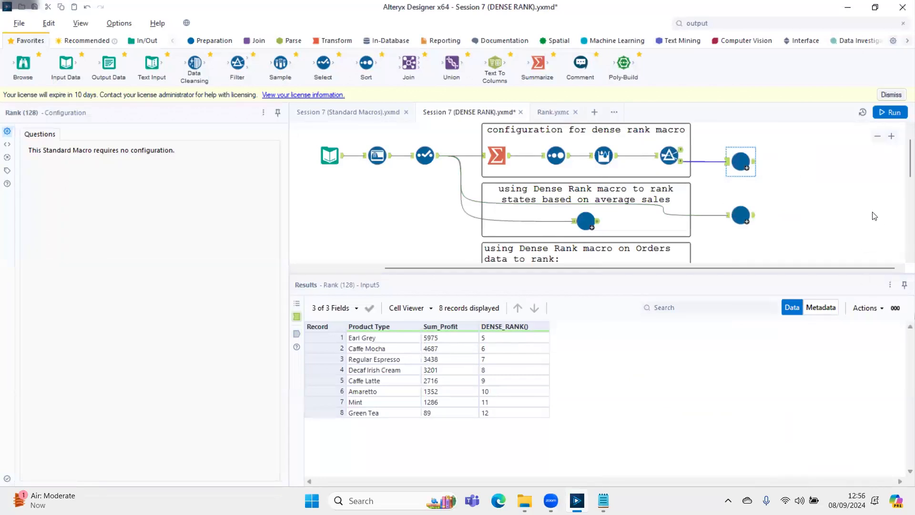
click(738, 170)
key(Delete)
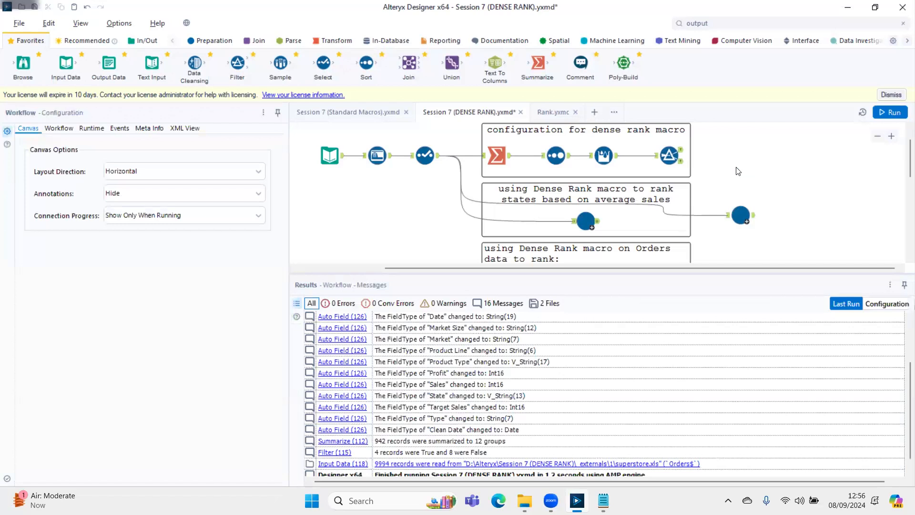
Rerun the DENSE RANK workflow and compare the Rank macro's output with its incoming data
key(ctrl+r)
click(753, 219)
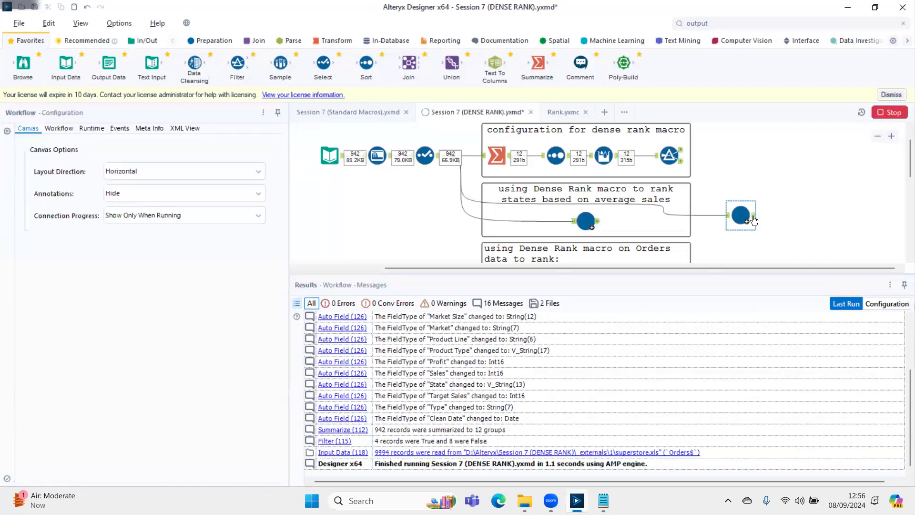
click(753, 219)
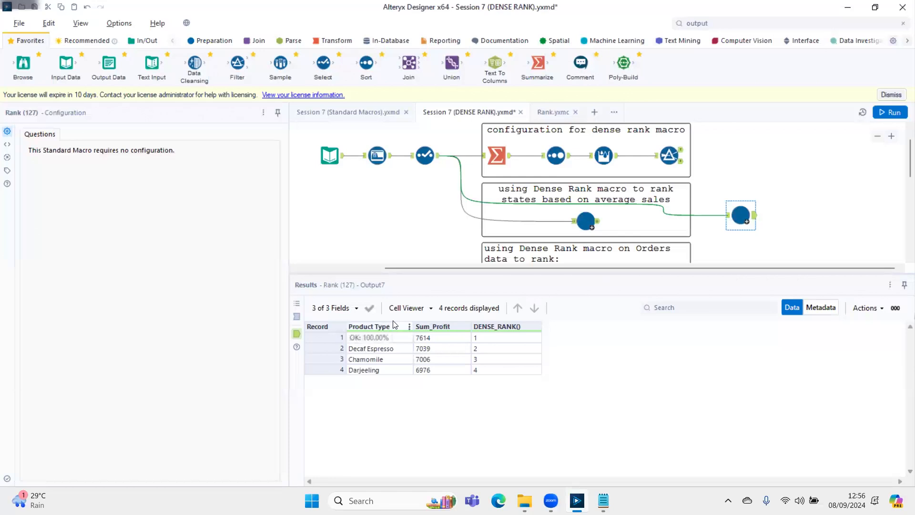
click(727, 215)
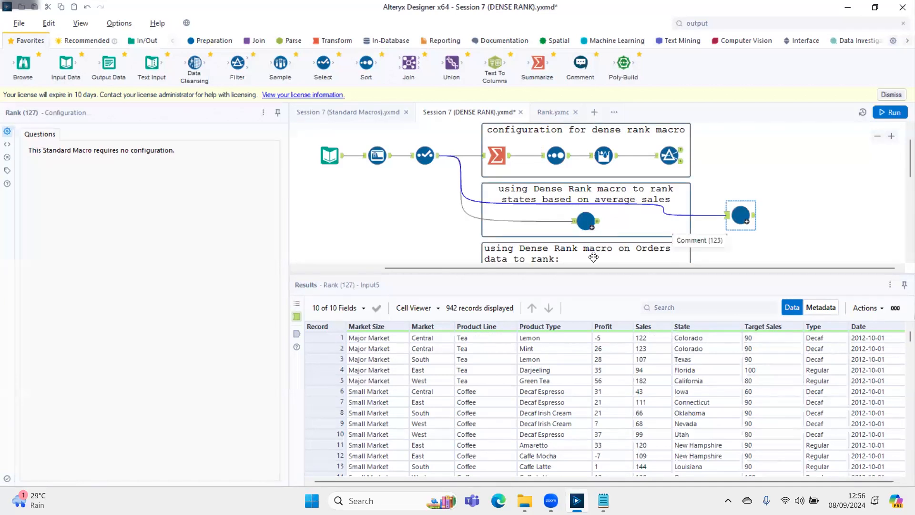
In the Rank macro, rename the Summarize tool's summed Profit output field as Aggregation
click(553, 112)
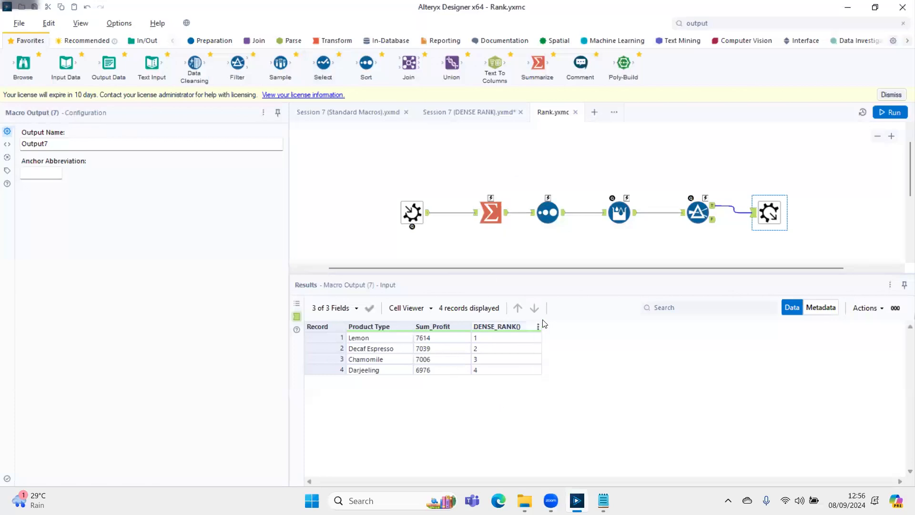
click(497, 226)
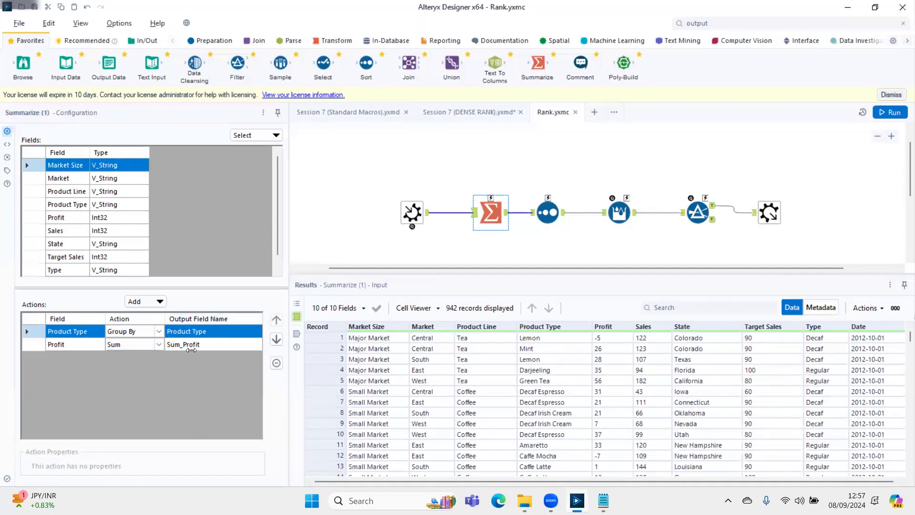
click(548, 213)
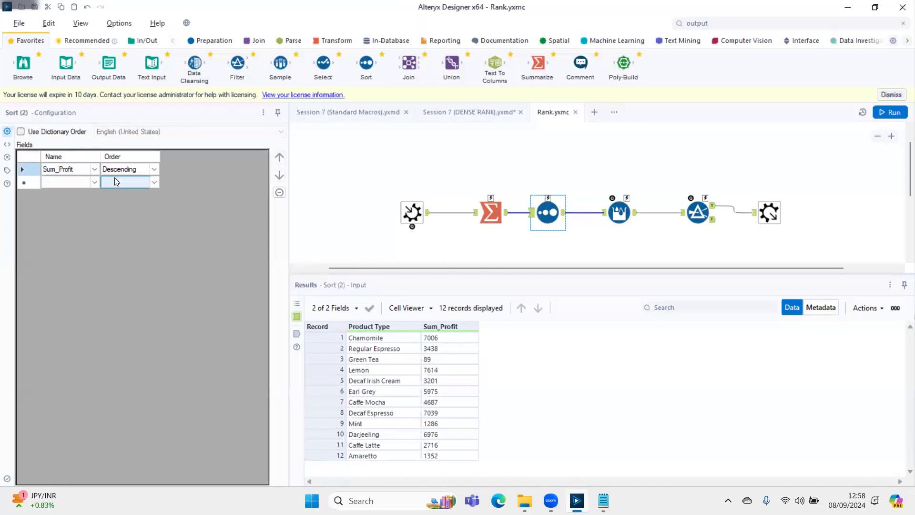
click(491, 212)
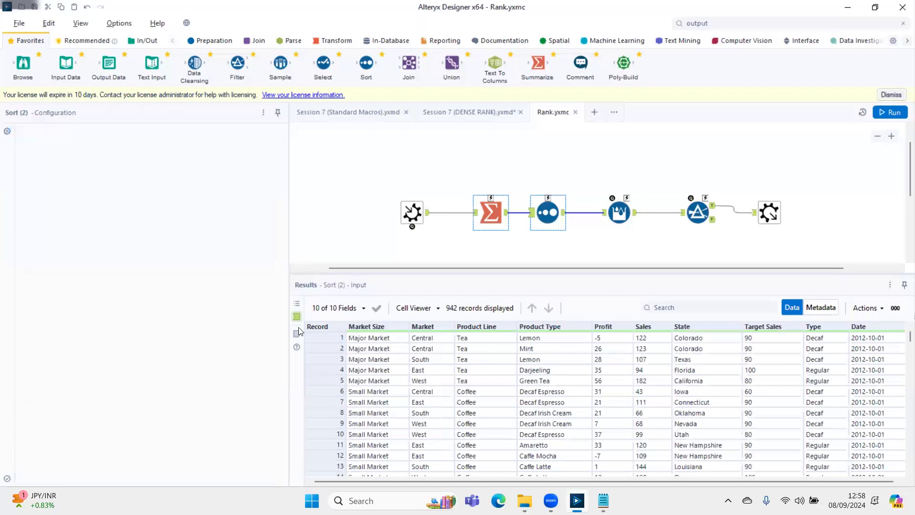
click(194, 345)
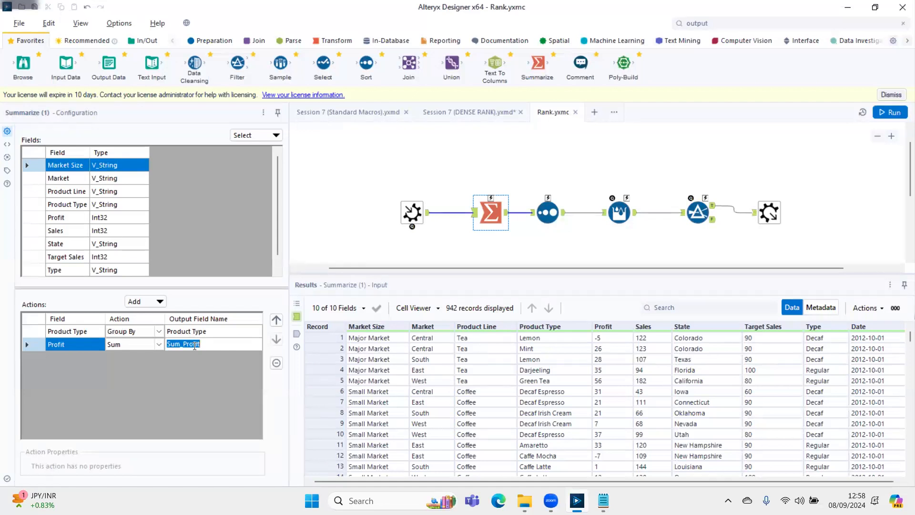
text(Aggregation)
Set the macro's Sort tool to sort by the Aggregation field instead of the missing Sum_Profit
click(542, 213)
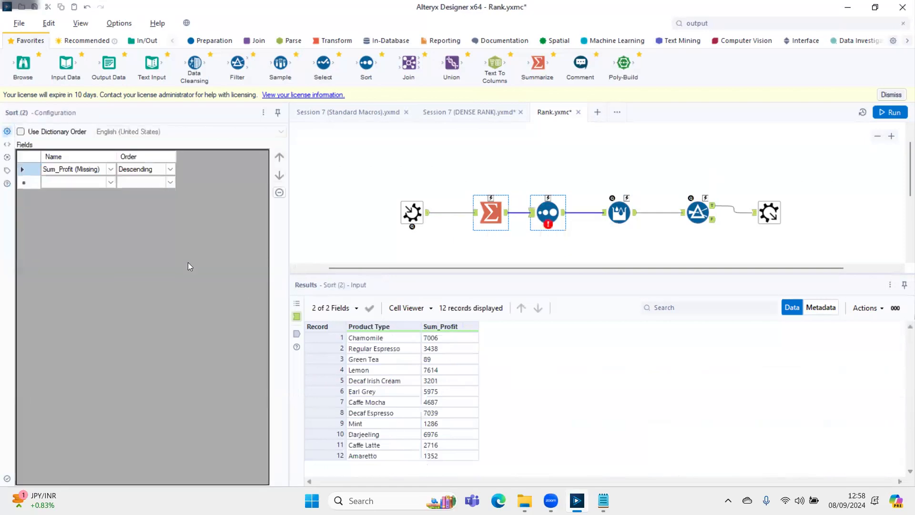
click(102, 171)
click(91, 189)
Replace both Sum_Profit references in the Multi-Row Formula with Aggregation and [Row-1:Aggregation], run the macro, and check the formula's output
click(609, 212)
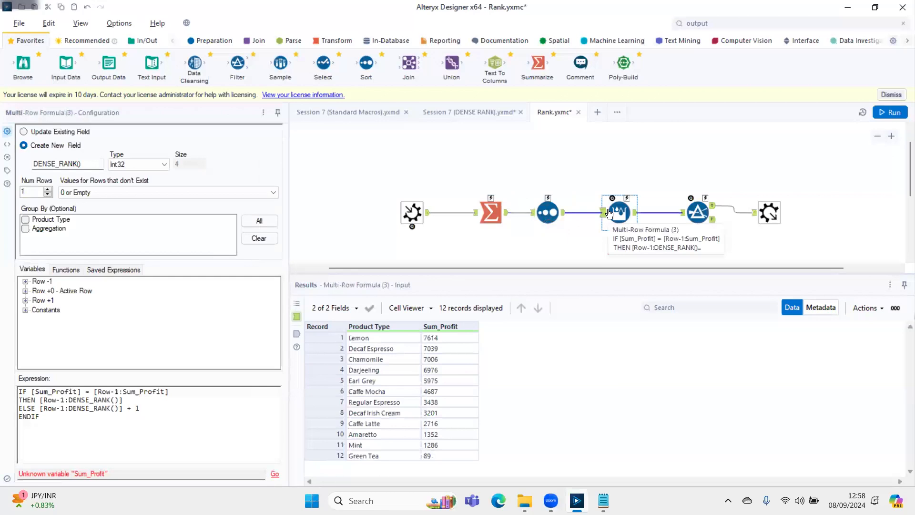
double_click(58, 390)
click(26, 290)
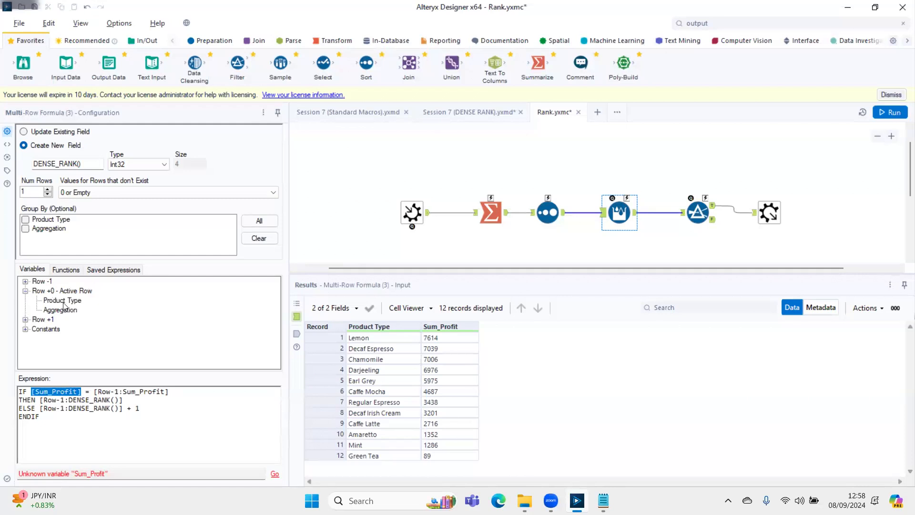
double_click(60, 310)
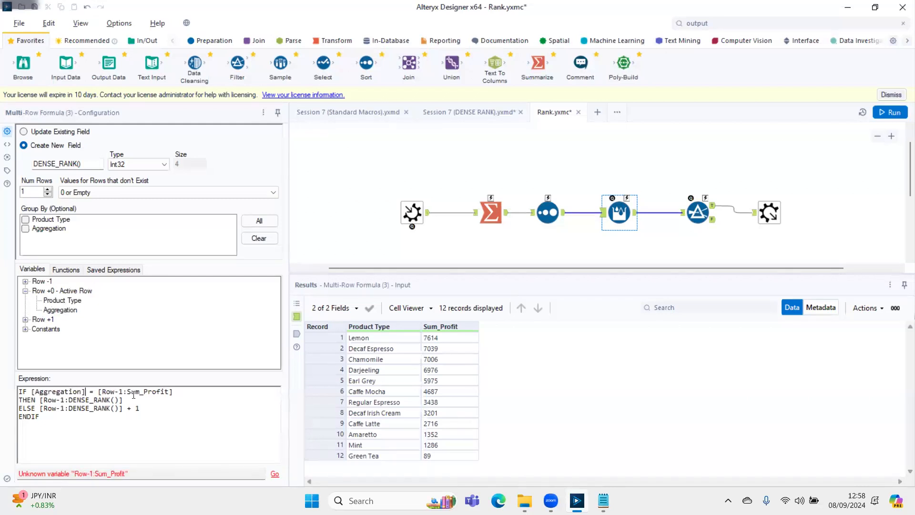
drag(98, 391, 176, 390)
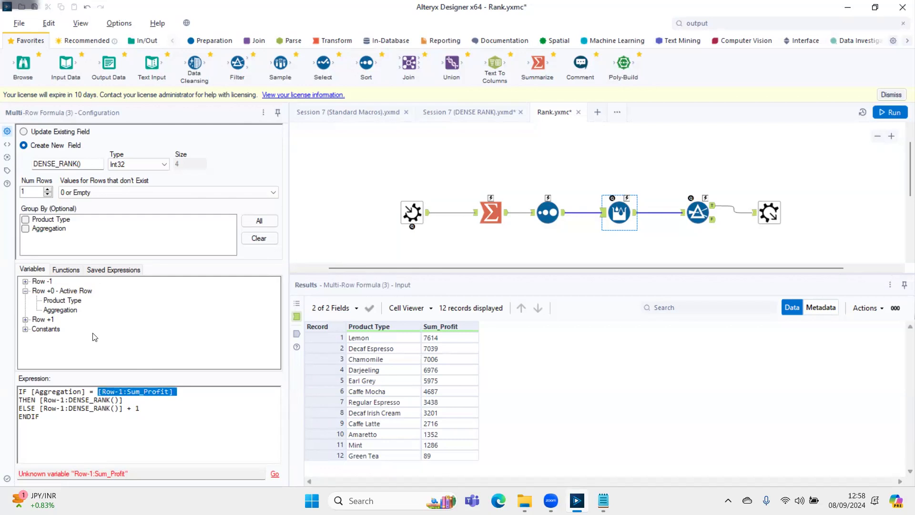
click(25, 281)
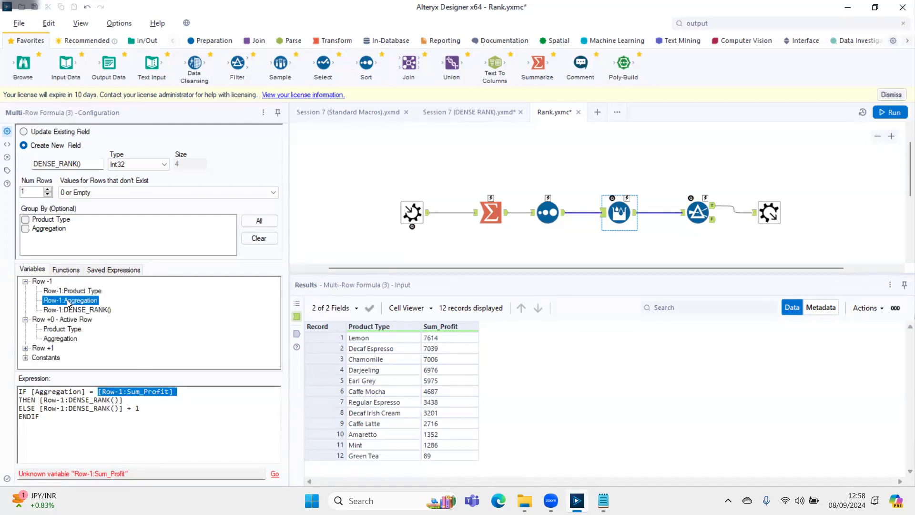
double_click(71, 301)
key(Return)
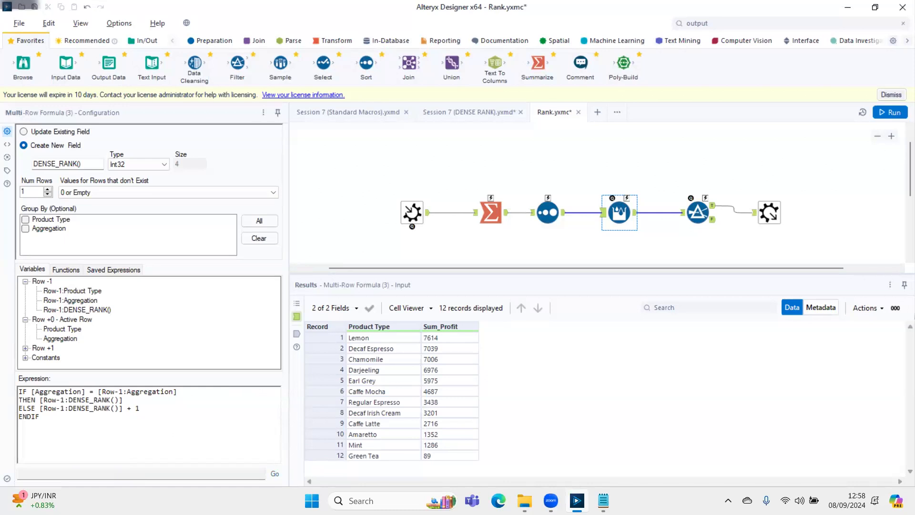
key(ctrl+r)
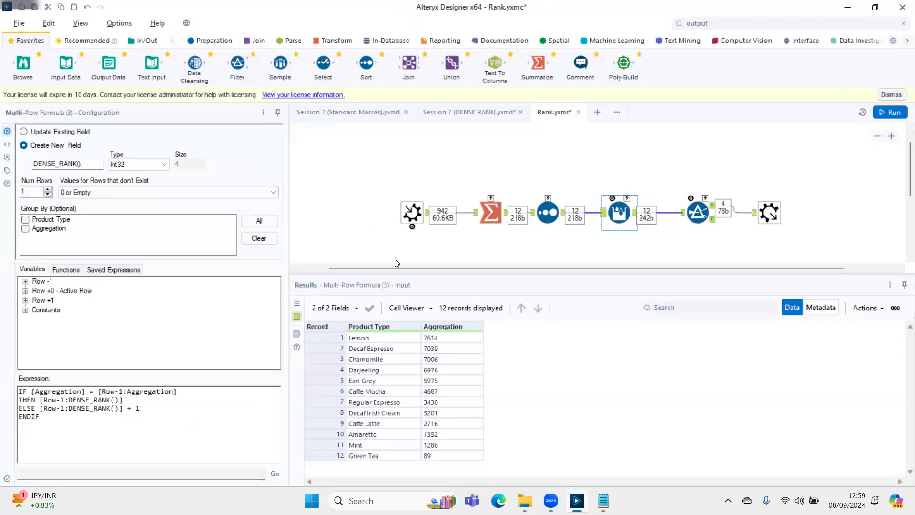
click(634, 212)
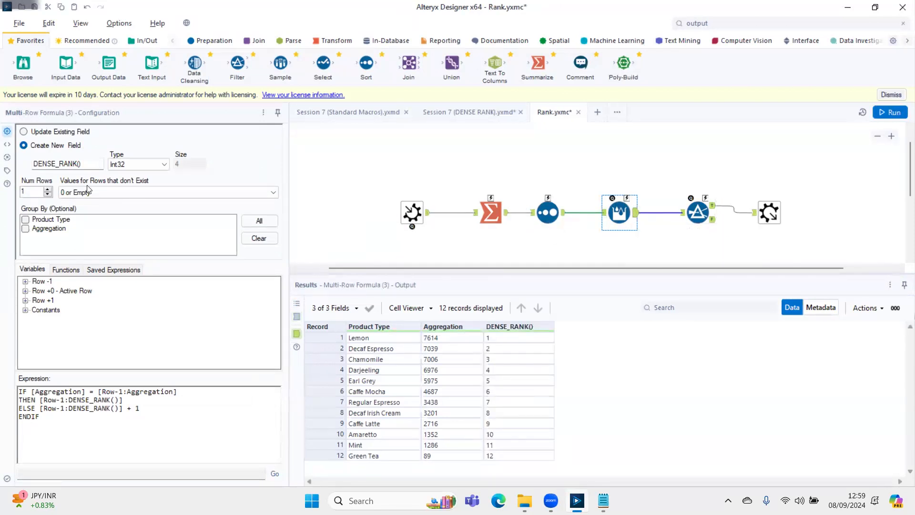
Rename the Multi-Row Formula's new field as Rank, run the macro, and reopen the formula's configuration
drag(84, 164, 3, 167)
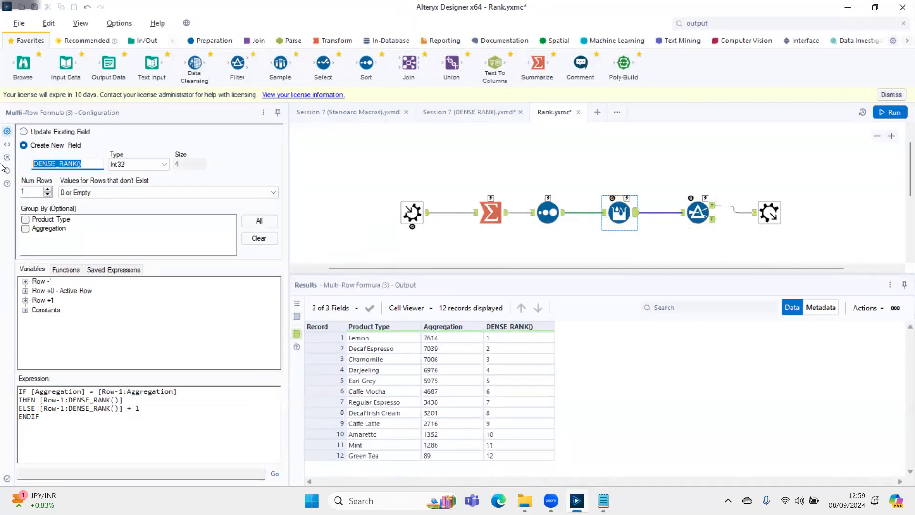
text(Rank)
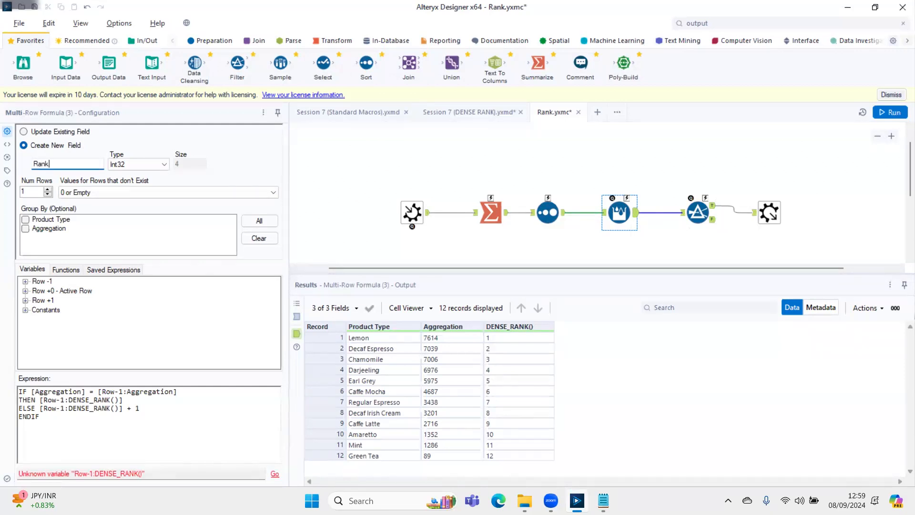
key(ctrl+r)
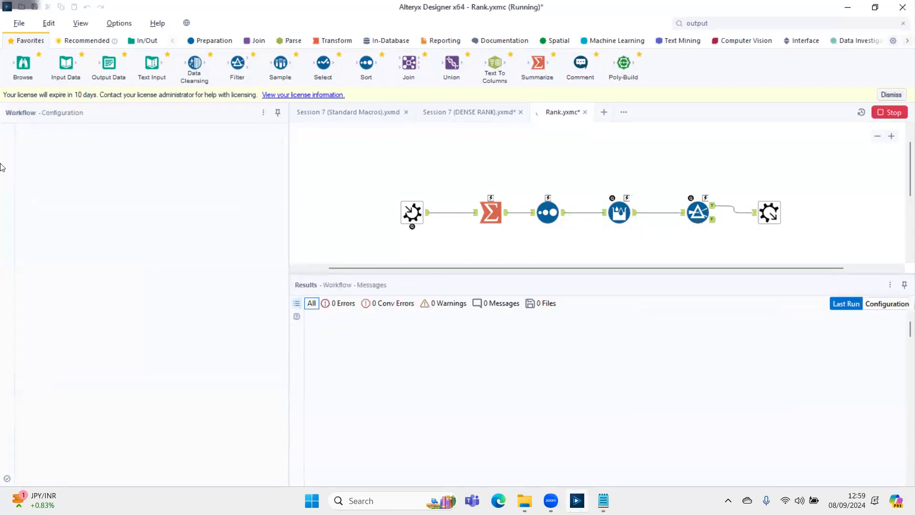
click(620, 211)
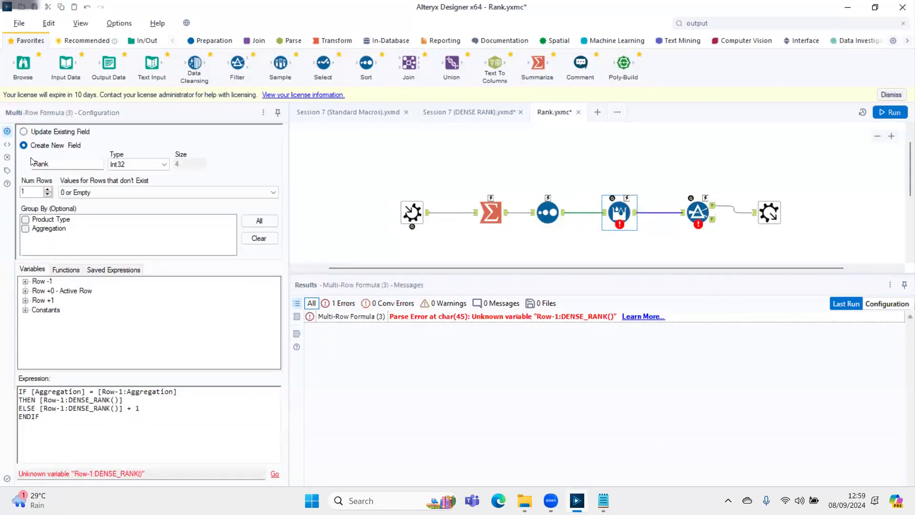
Replace both [Row-1:DENSE_RANK()] references in the Multi-Row Formula's expression with [Row-1:Rank]
click(72, 401)
key(shift+Right)
key(shift+Right)
key(shift+Right)
key(shift+Right)
key(shift+Right)
key(shift+Right)
key(shift+Right)
key(shift+Left)
key(BackSpace)
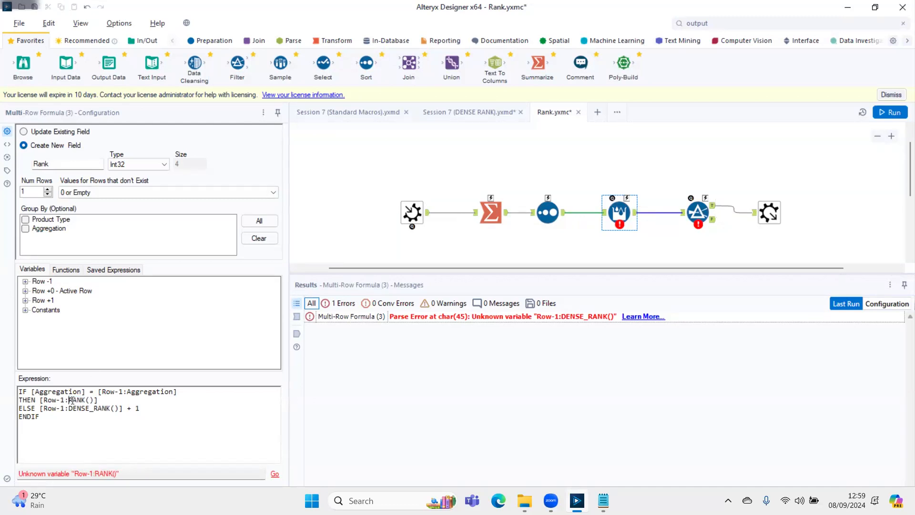
key(shift+Right)
key(shift+Right)
text(ank)
key(shift+Left)
key(shift+Left)
key(shift+Left)
key(Down)
key(shift+Right)
key(shift+Right)
key(shift+Right)
key(shift+Right)
key(shift+Right)
key(shift+Right)
key(shift+Right)
key(shift+Right)
key(shift+Right)
key(shift+Right)
key(shift+Right)
key(shift+Right)
key(shift+Right)
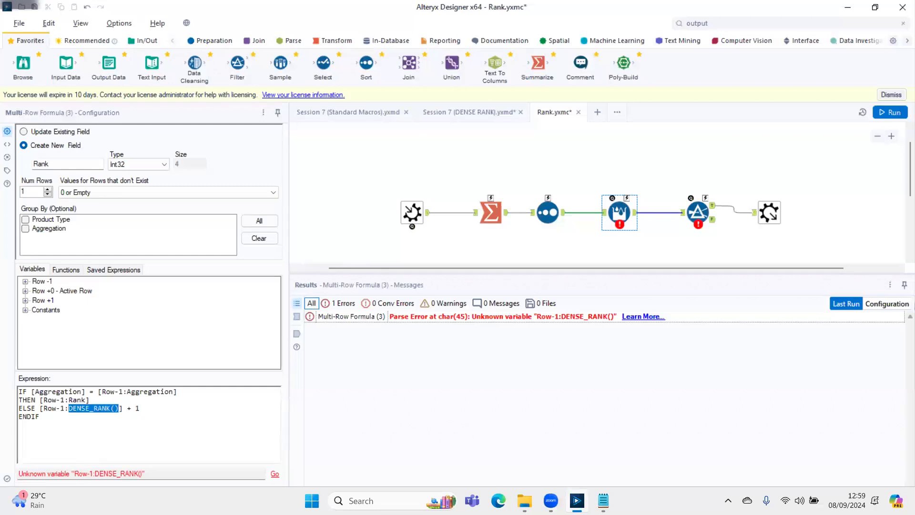
text(Rank)
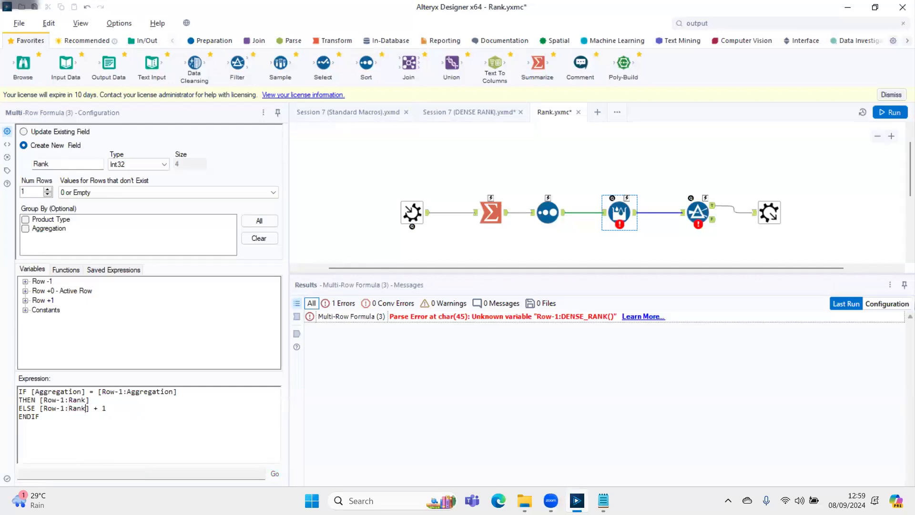
Set the Filter's field to Rank, rerun the macro, and check the output of the Filter and Summarize tools
click(698, 212)
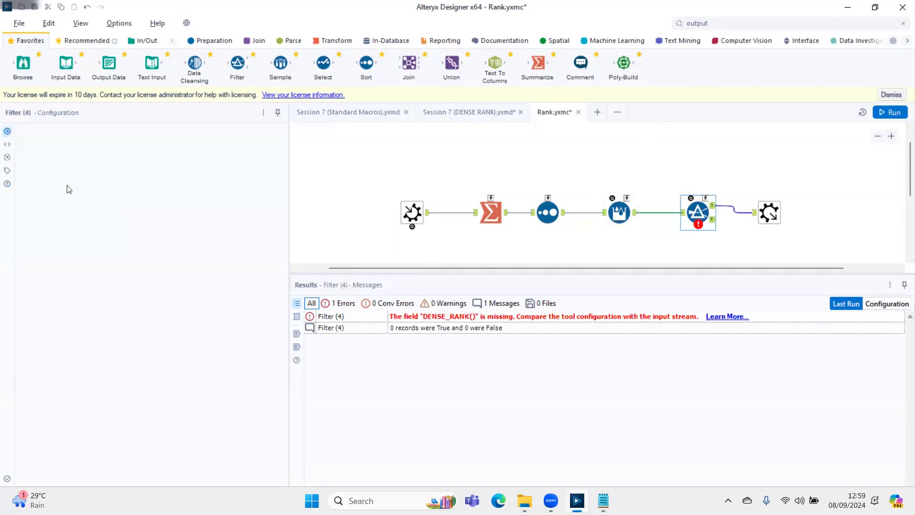
click(68, 182)
click(68, 218)
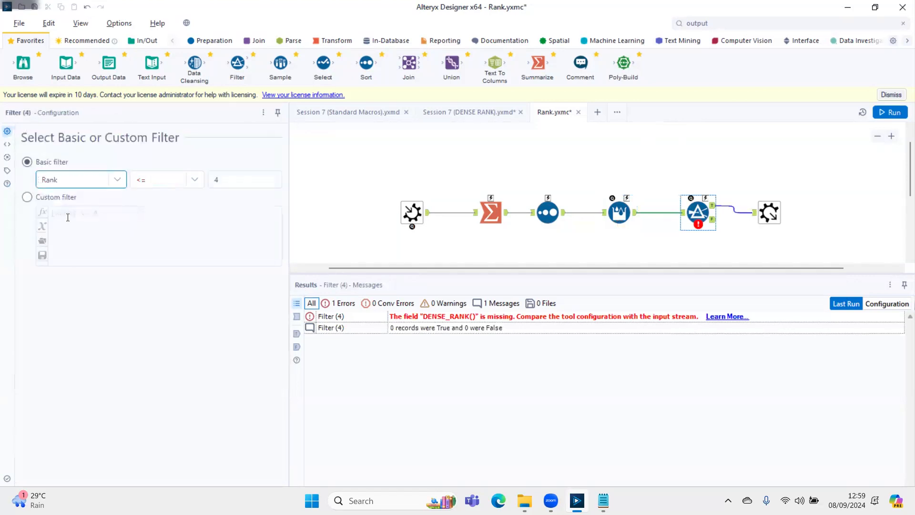
key(ctrl+r)
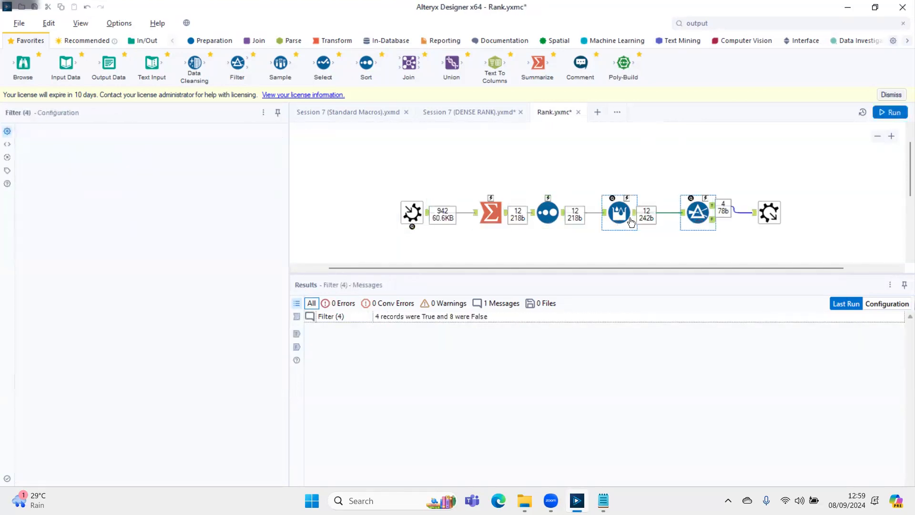
click(619, 214)
click(713, 207)
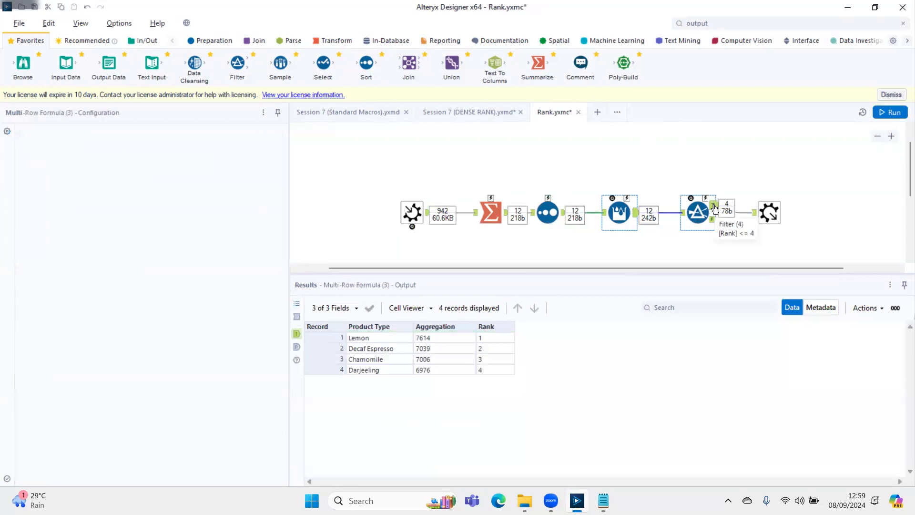
click(507, 213)
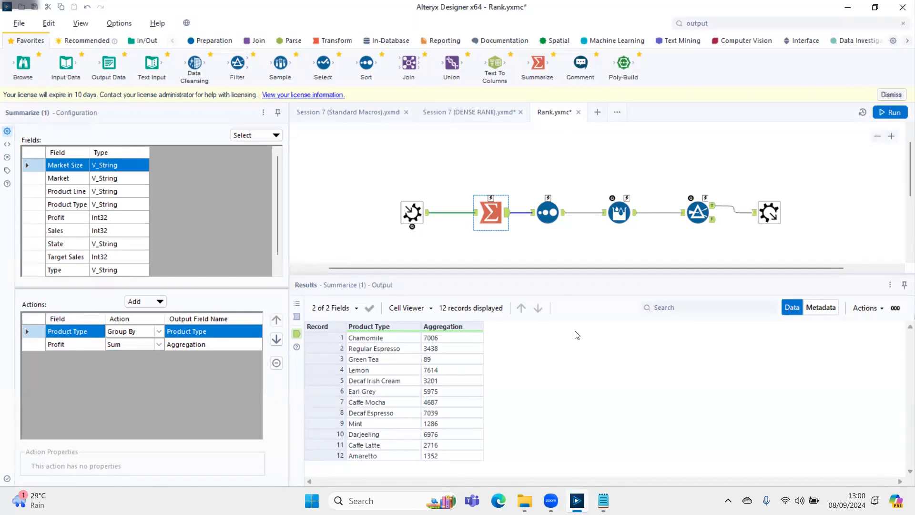
Add a Text Box interface tool above the workflow and move the macro's tool chain down to make room below it
click(791, 42)
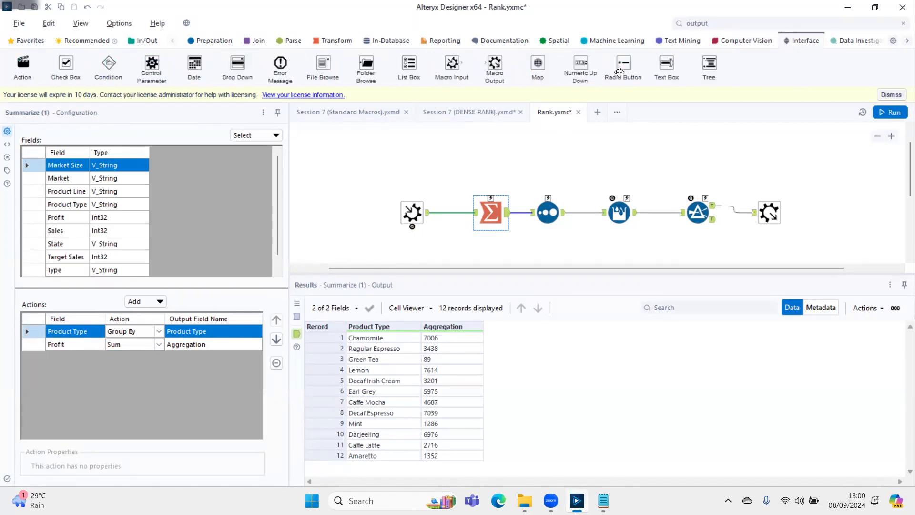
drag(666, 65, 419, 142)
drag(361, 231, 809, 197)
drag(768, 217, 714, 266)
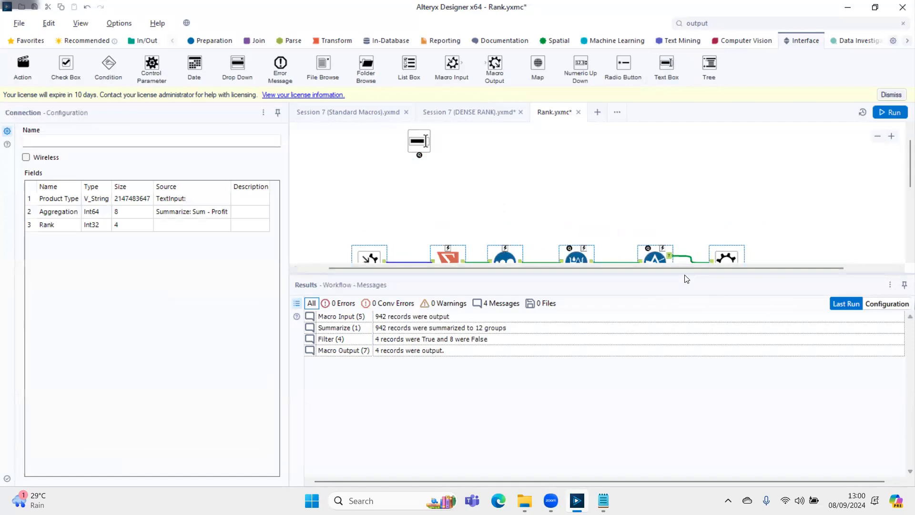
drag(337, 242, 729, 332)
drag(419, 167, 419, 181)
click(448, 329)
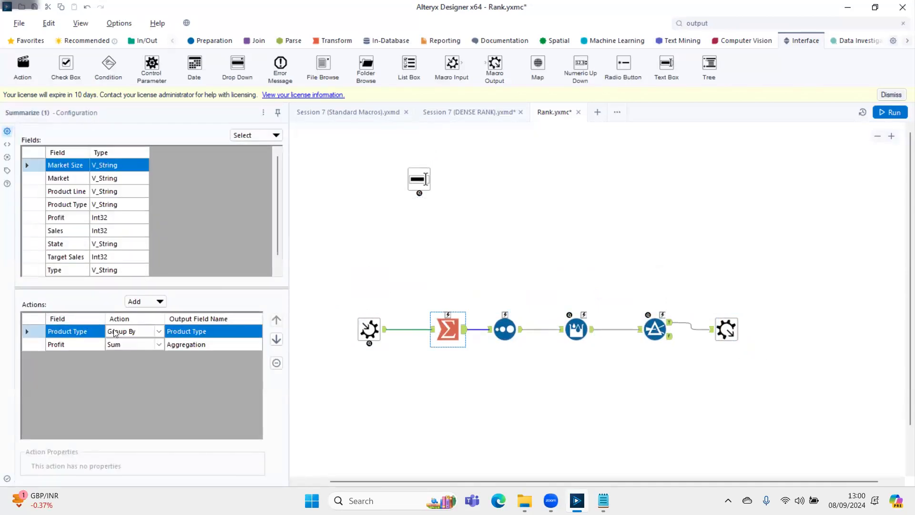
drag(419, 196, 453, 319)
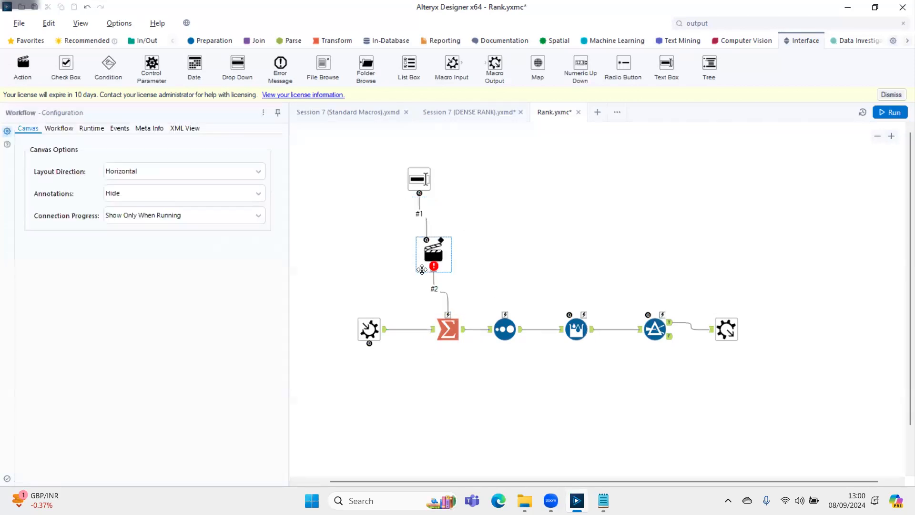
drag(422, 270, 408, 260)
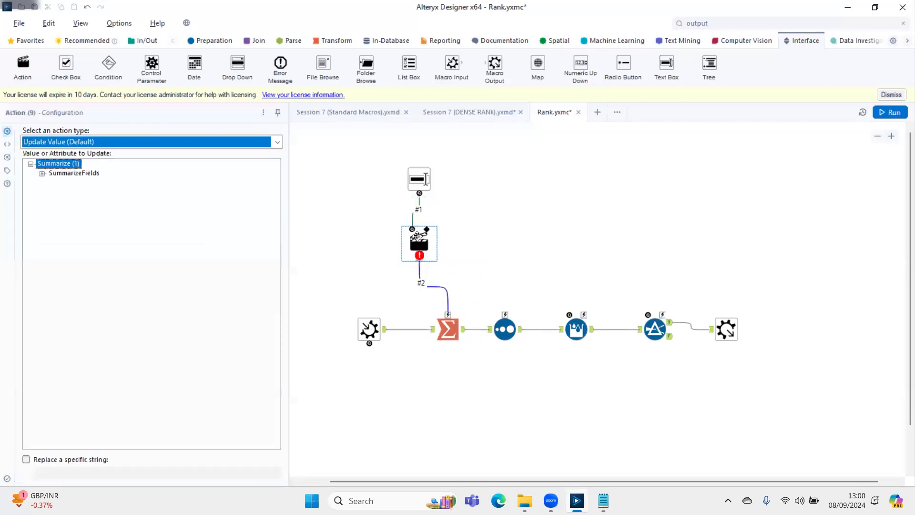
click(443, 327)
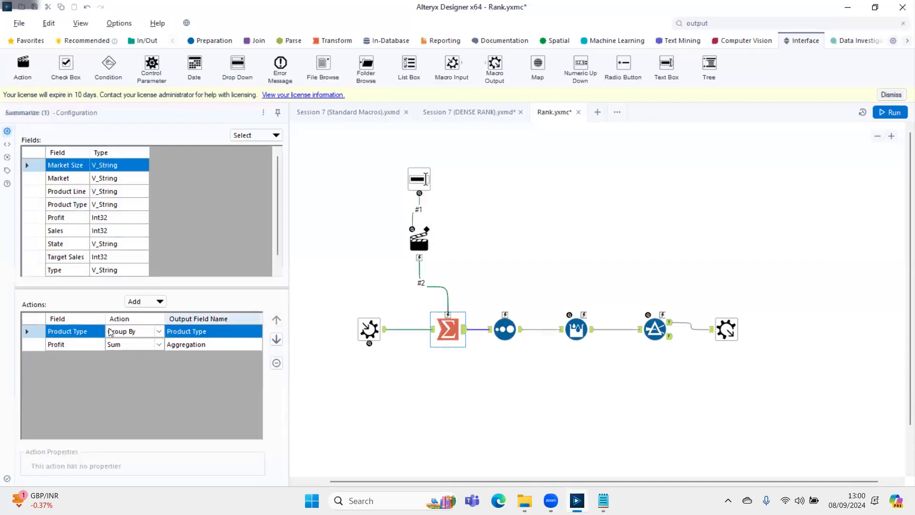
click(419, 241)
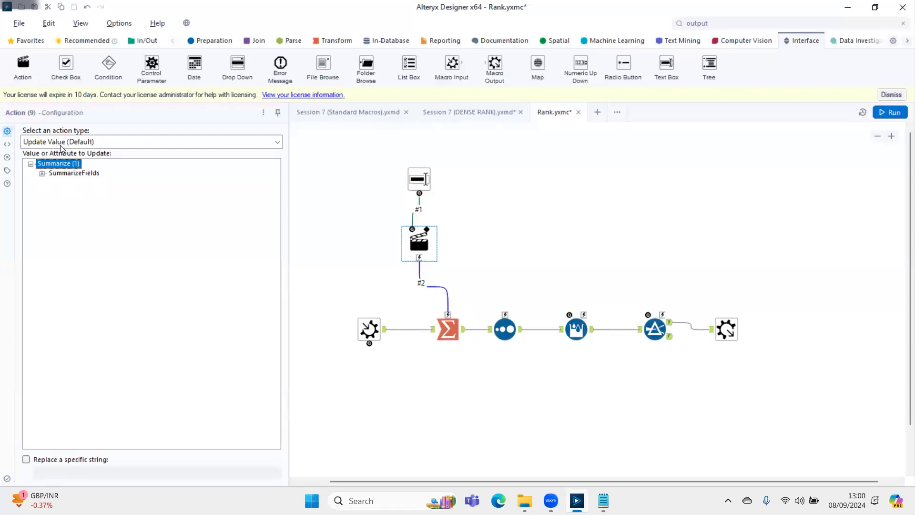
click(42, 173)
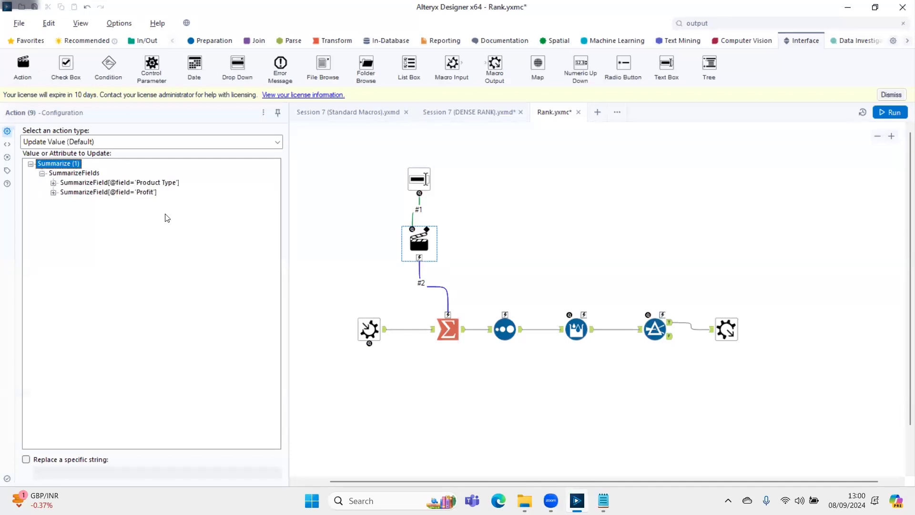
click(53, 182)
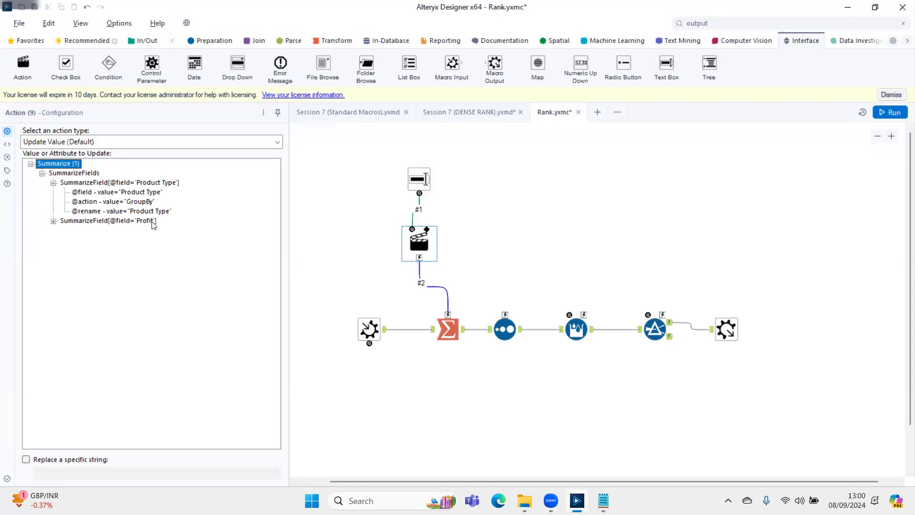
click(91, 192)
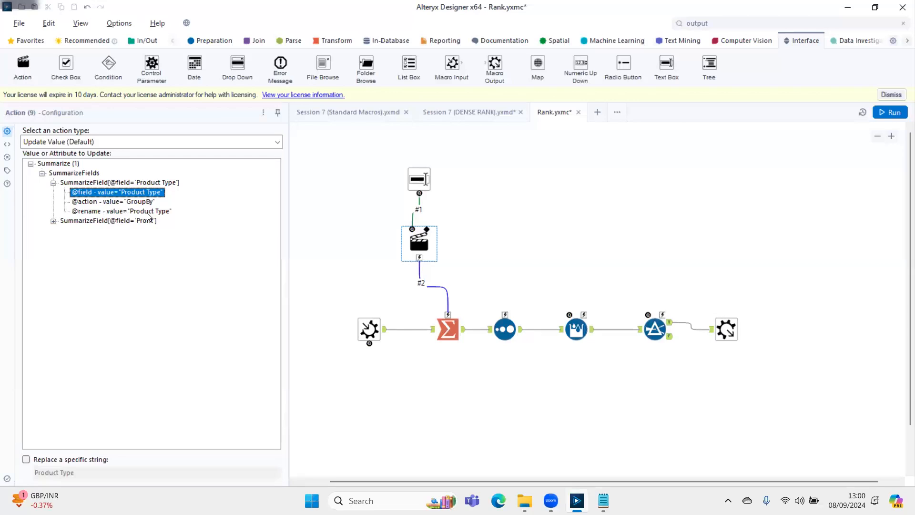
drag(420, 182, 449, 182)
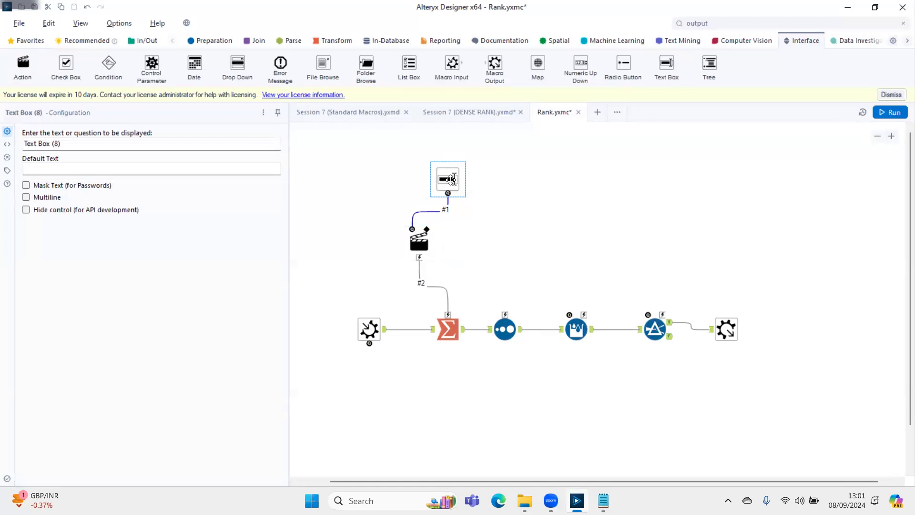
drag(449, 193, 448, 315)
click(319, 311)
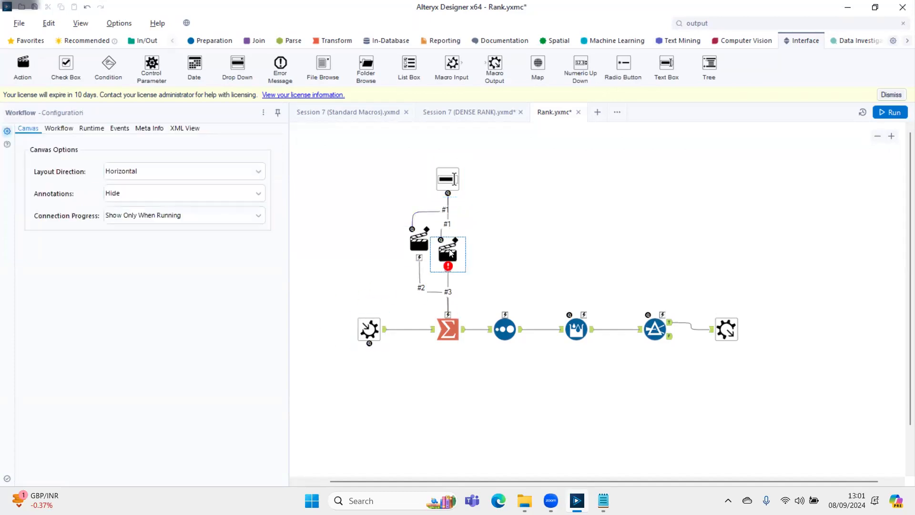
drag(448, 252, 470, 235)
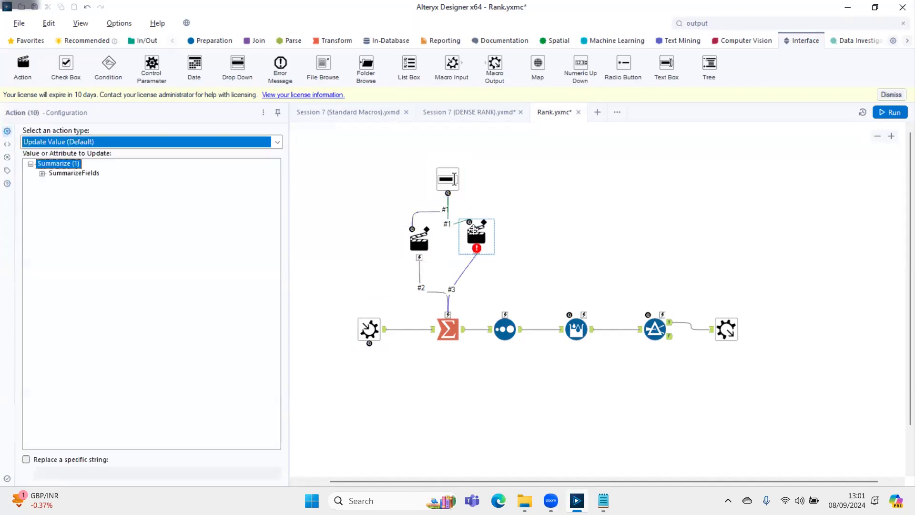
click(42, 173)
click(51, 183)
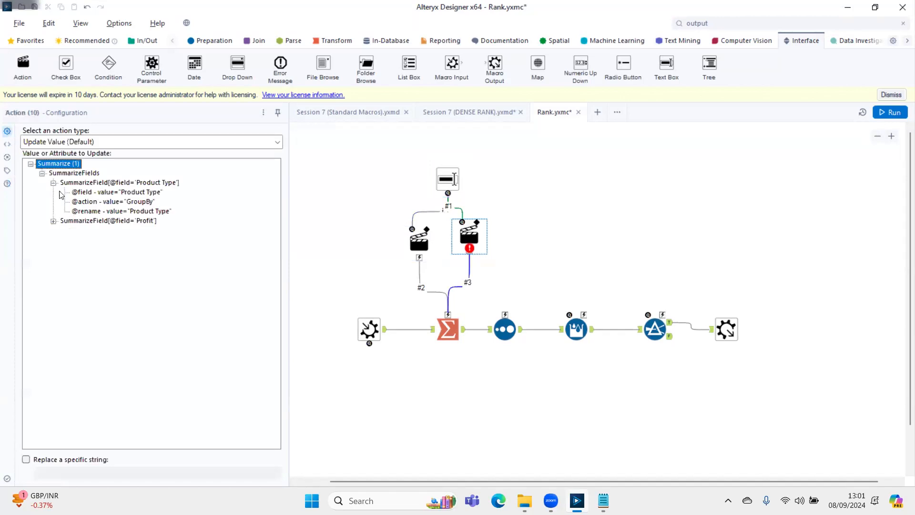
click(138, 213)
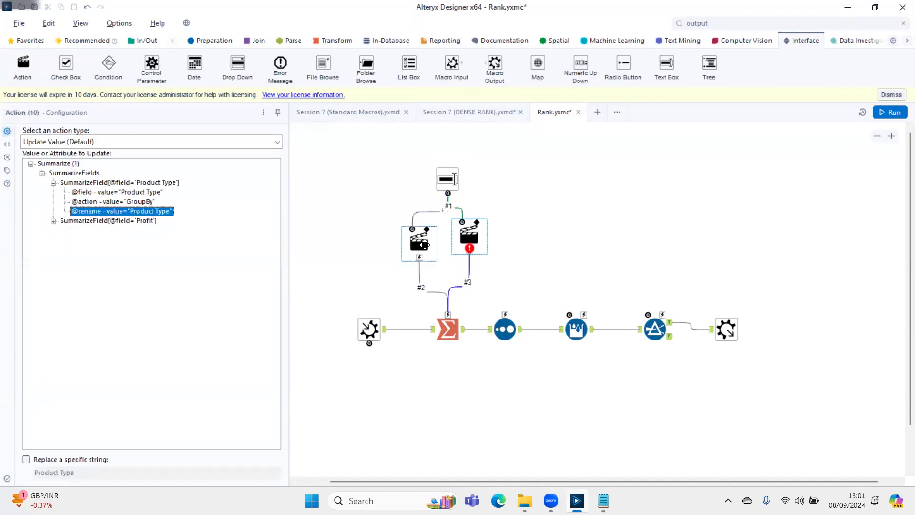
Review which attribute each Action updates and line up the two Action tools side by side below the Text Box
click(424, 243)
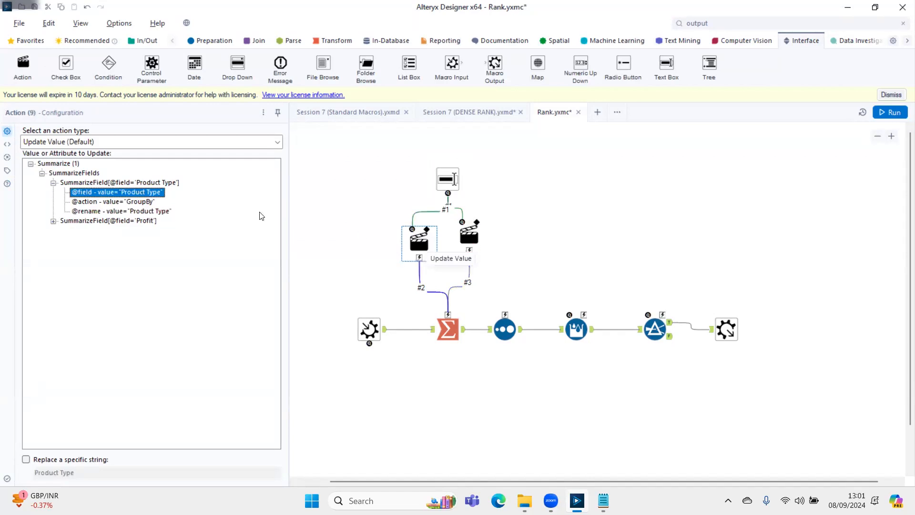
click(458, 229)
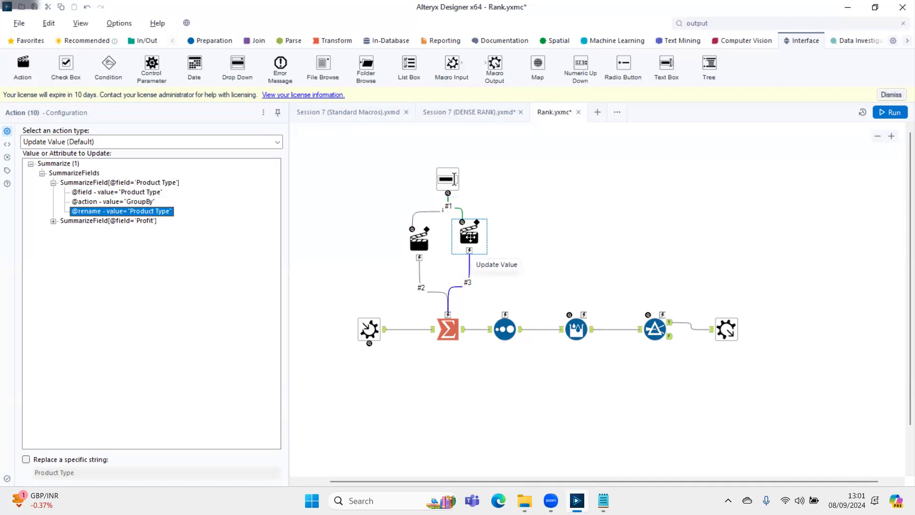
drag(470, 237, 478, 244)
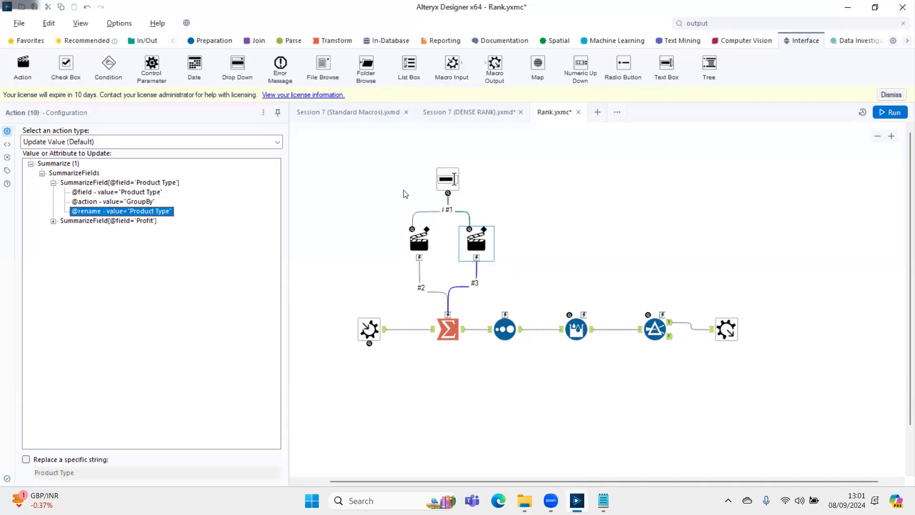
ctrl+click(431, 228)
drag(383, 247, 512, 237)
right_click(486, 237)
click(538, 409)
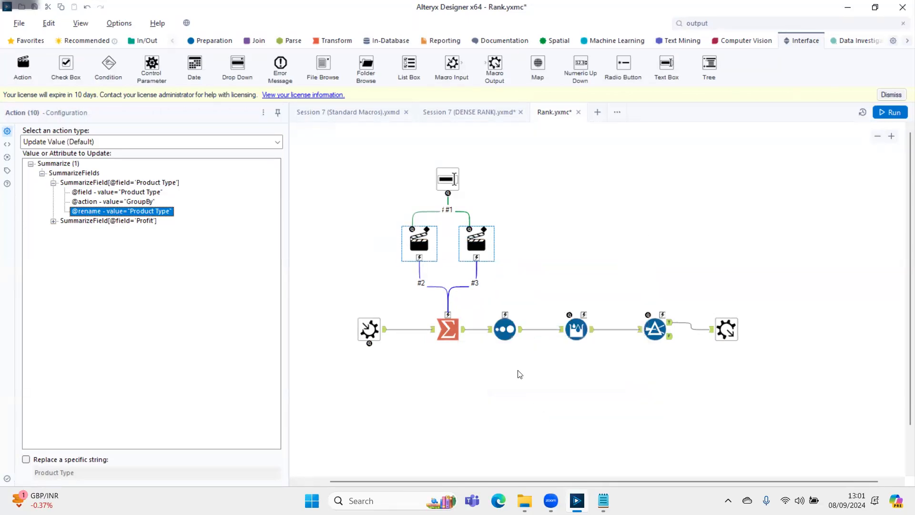
Select the Text Box and Summarize tools together and align them vertically
click(448, 179)
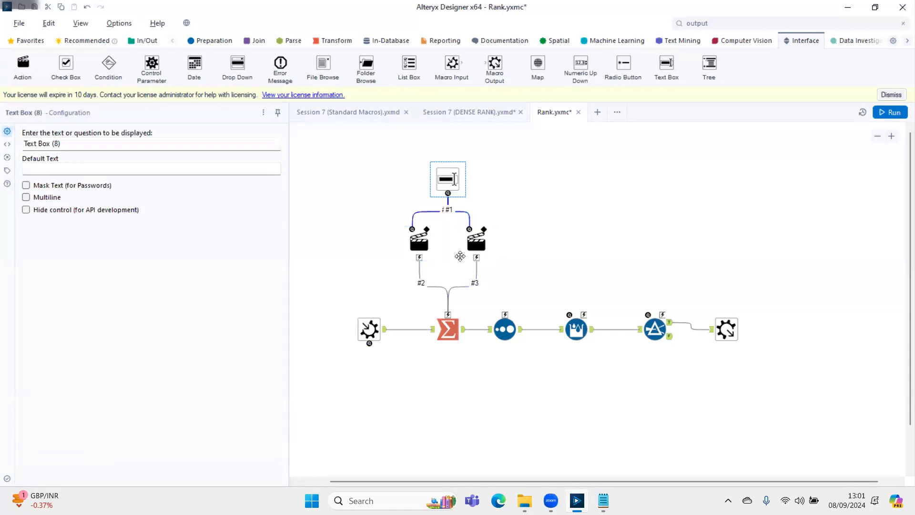
click(450, 325)
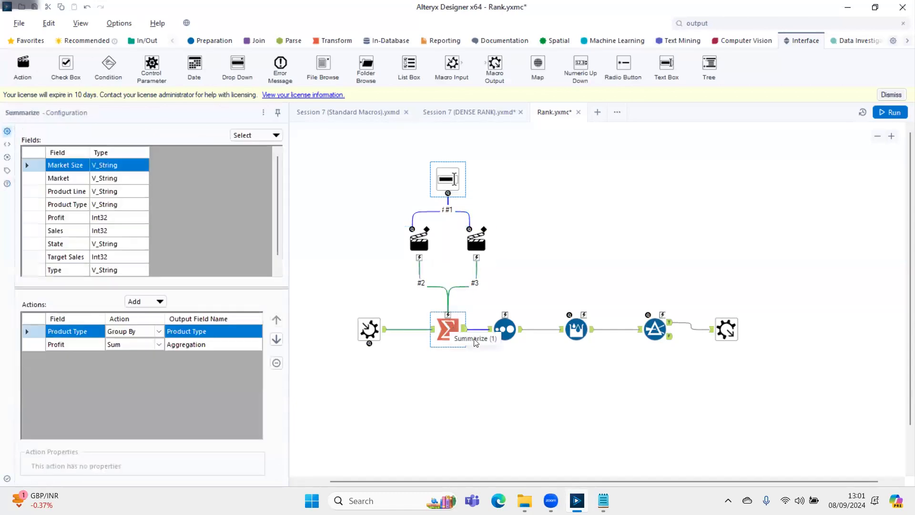
right_click(450, 326)
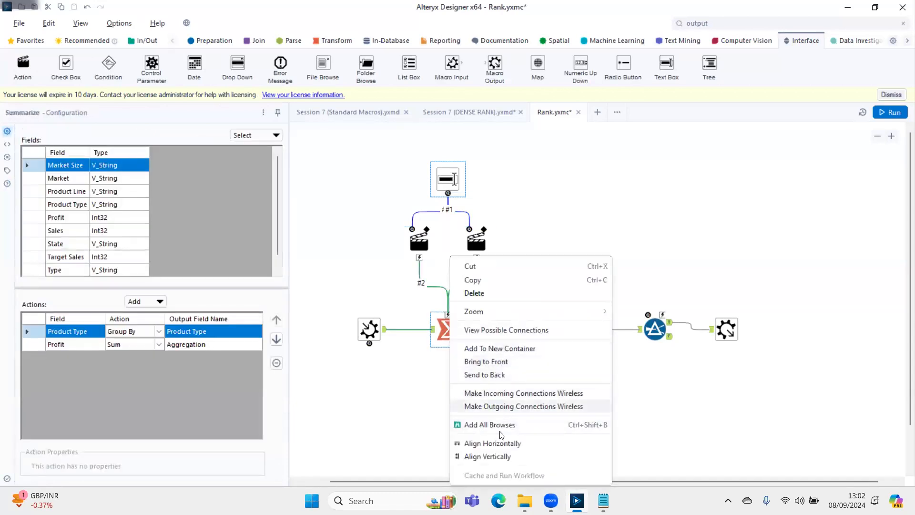
click(497, 458)
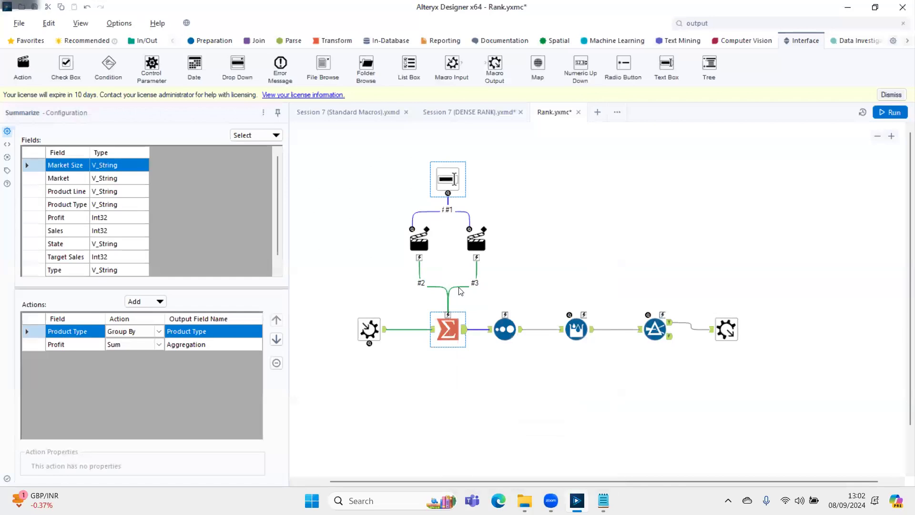
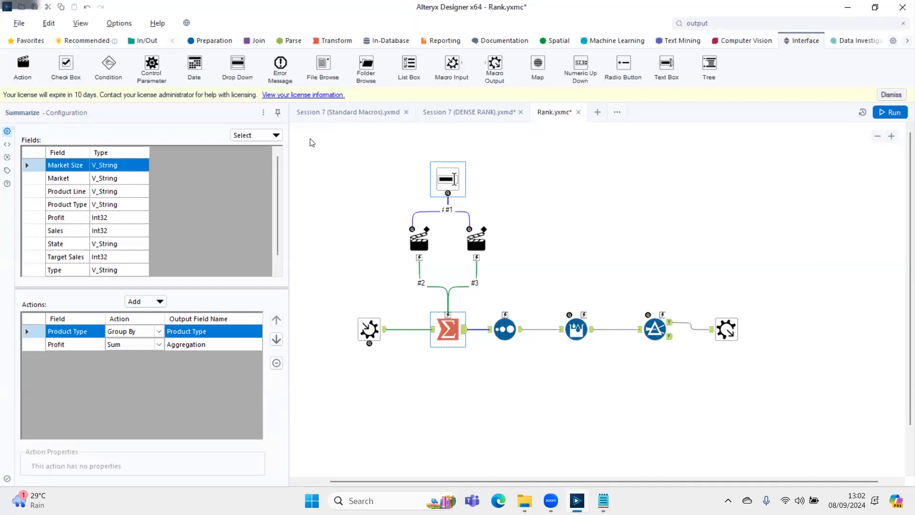
Compare the Summarize tool's Product Type field and output name with the attributes that the two Action tools update
click(448, 330)
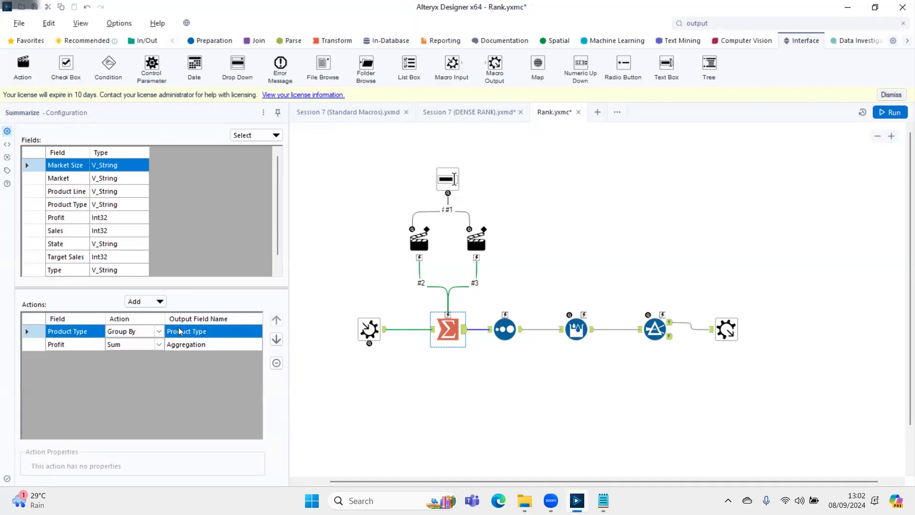
click(419, 241)
click(443, 328)
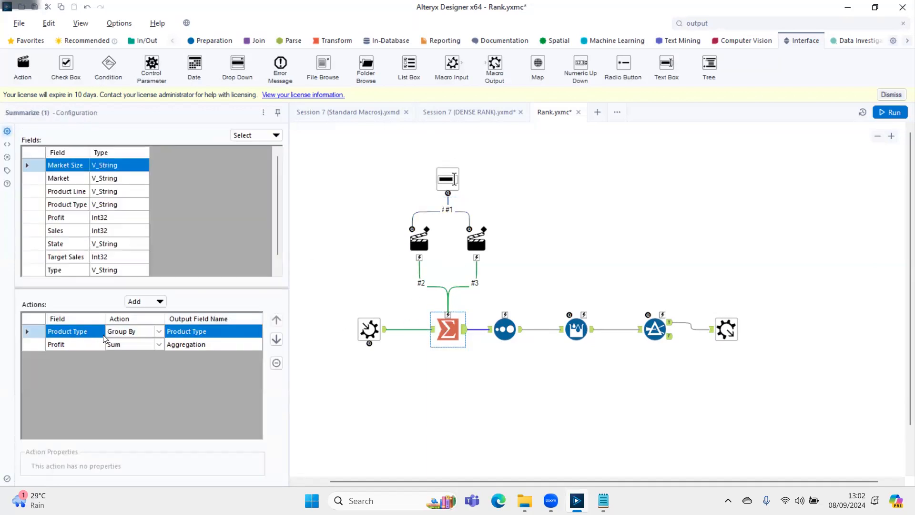
click(417, 243)
click(464, 248)
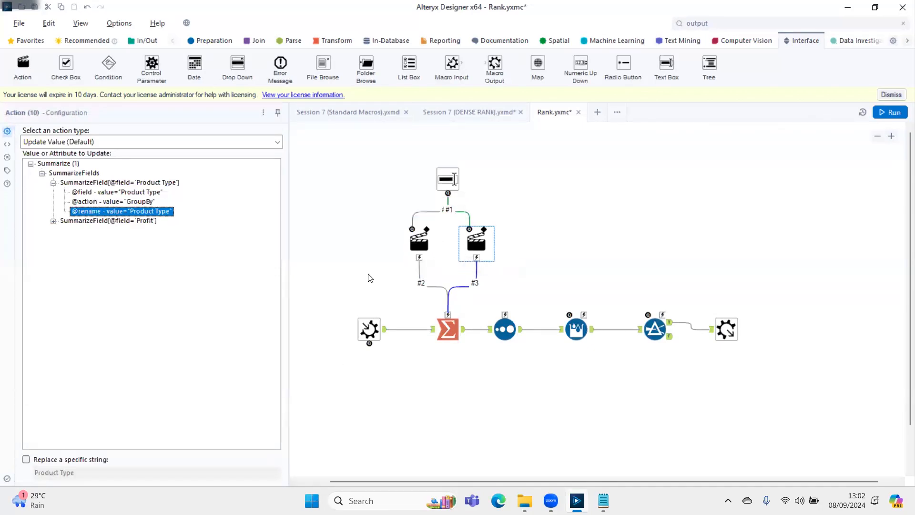
click(439, 328)
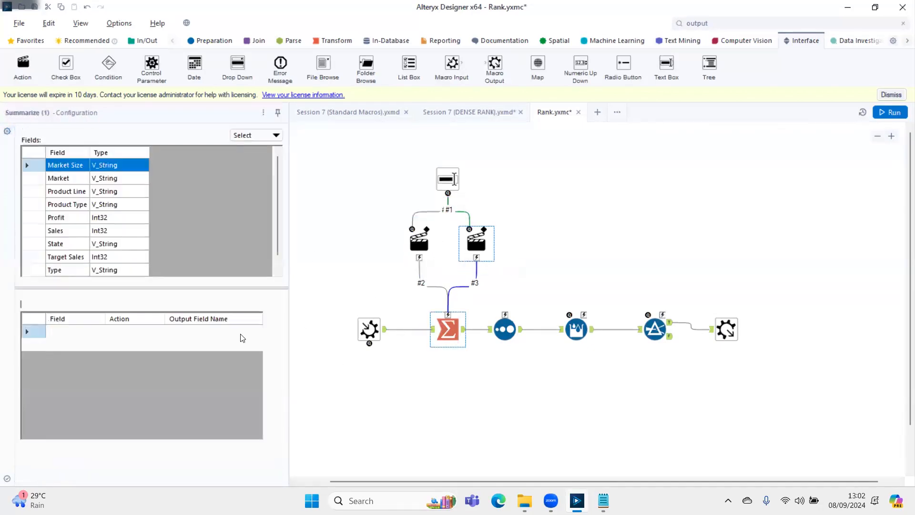
click(476, 241)
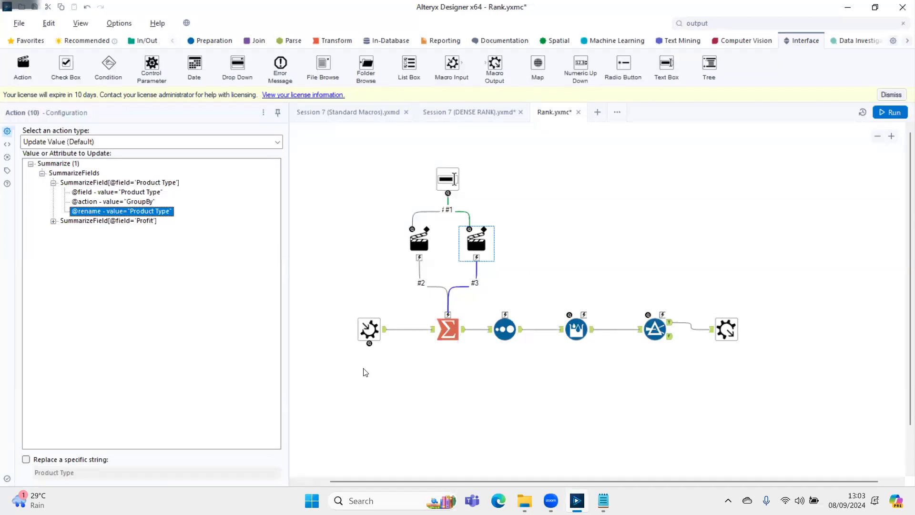
Label the Text Box's displayed question "Group By Field" and save the Rank macro
click(448, 180)
click(133, 148)
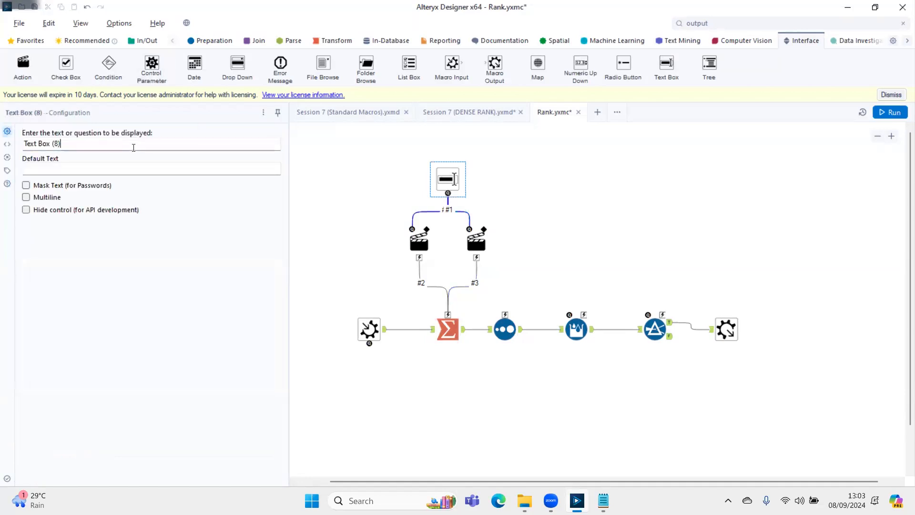
key(ctrl+a)
text(Gr)
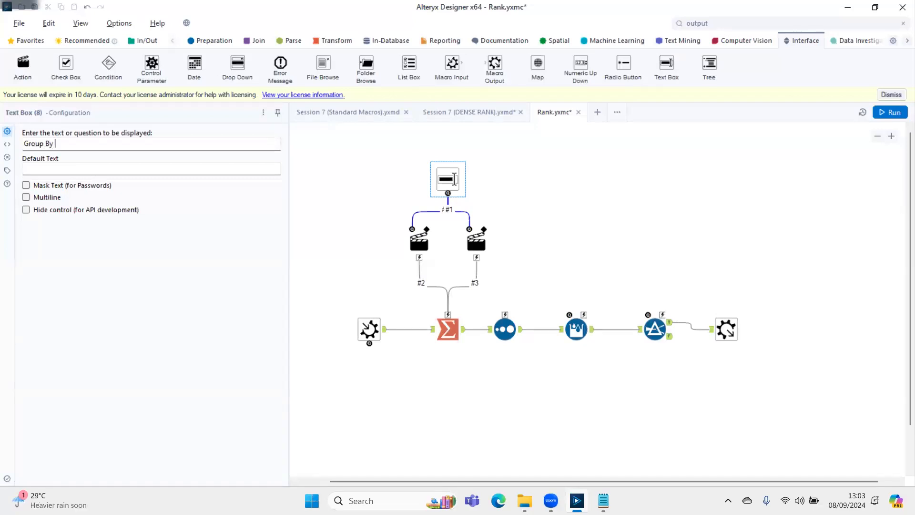
text(oup By Field)
key(ctrl+s)
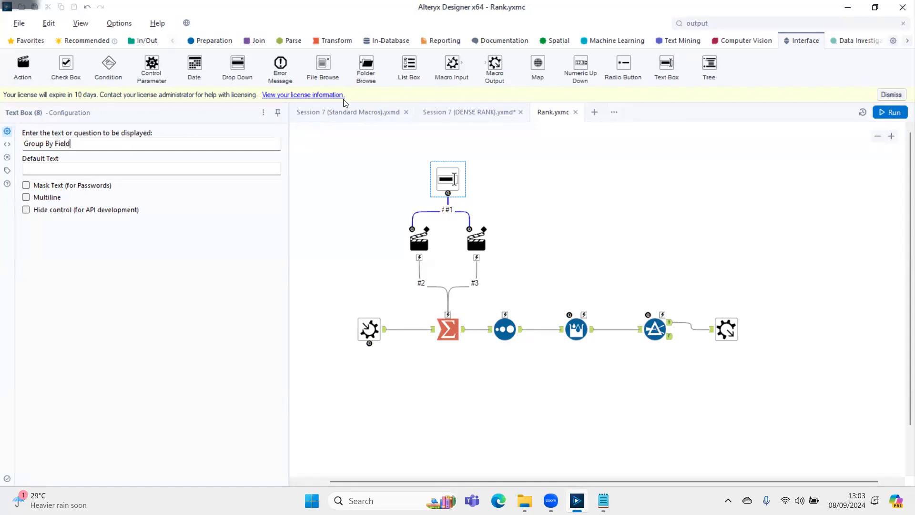
Test the refreshed Rank macro in the Session 7 (DENSE RANK) workflow with Market, copied from the Select output's metadata, as its Group By Field
click(484, 112)
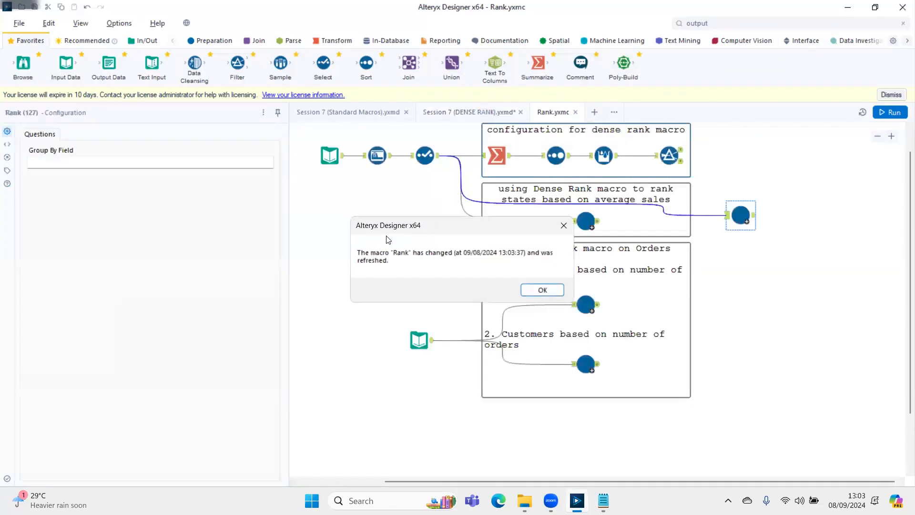
click(529, 291)
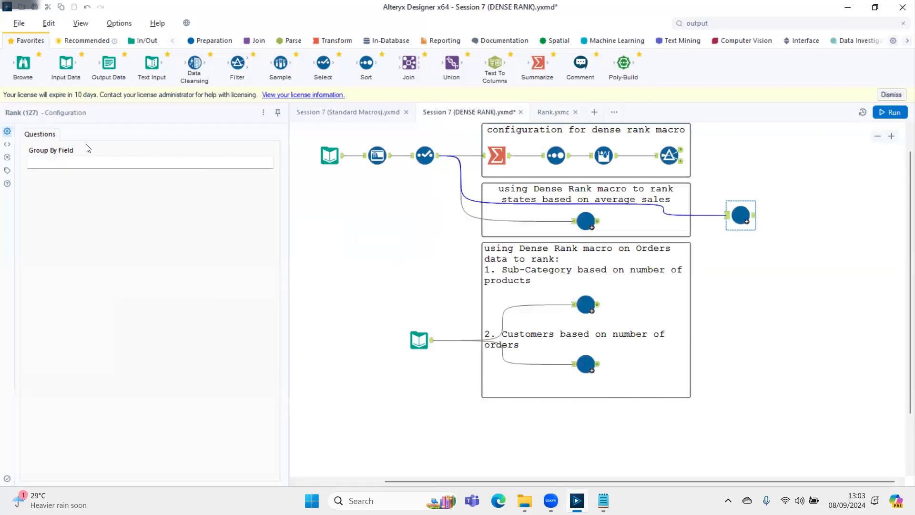
click(435, 162)
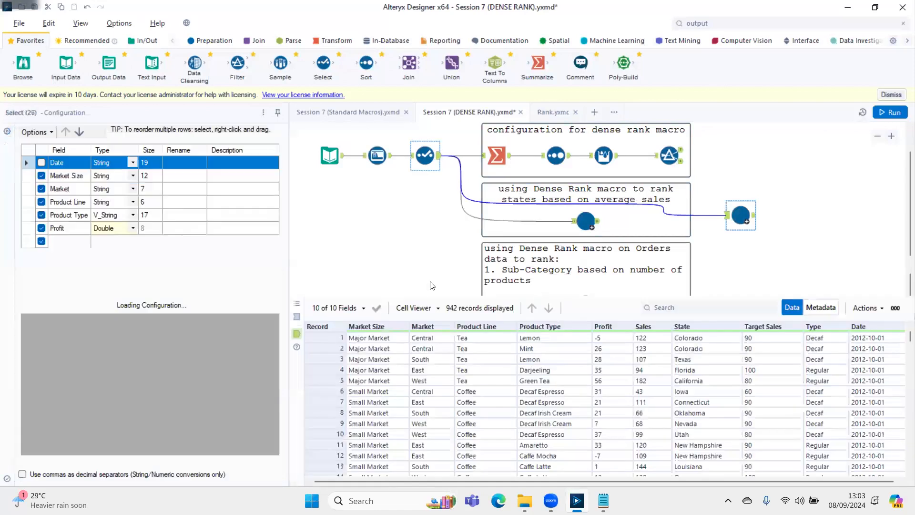
click(830, 310)
click(377, 349)
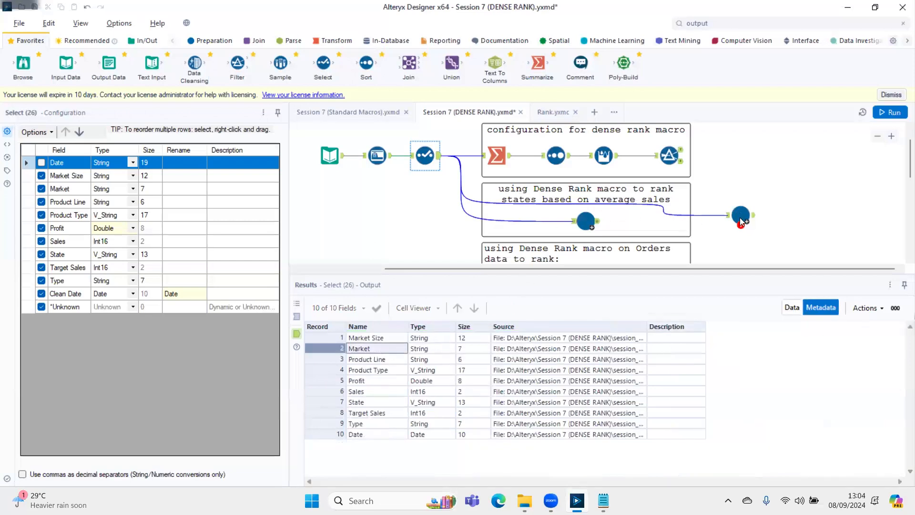
key(ctrl+r)
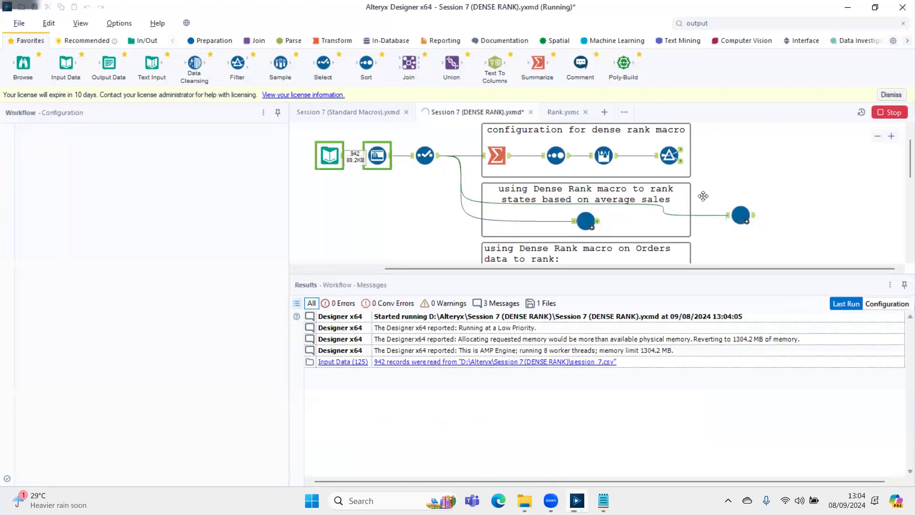
click(753, 218)
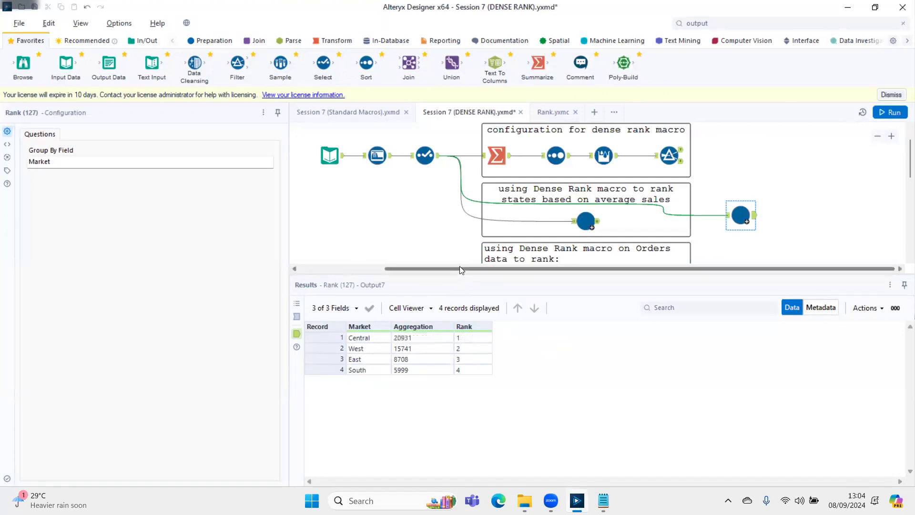
Return to Rank.yxmc, shrink the Results area, and review the Summarize tool's Profit row and the tools that use its Aggregation output
click(551, 111)
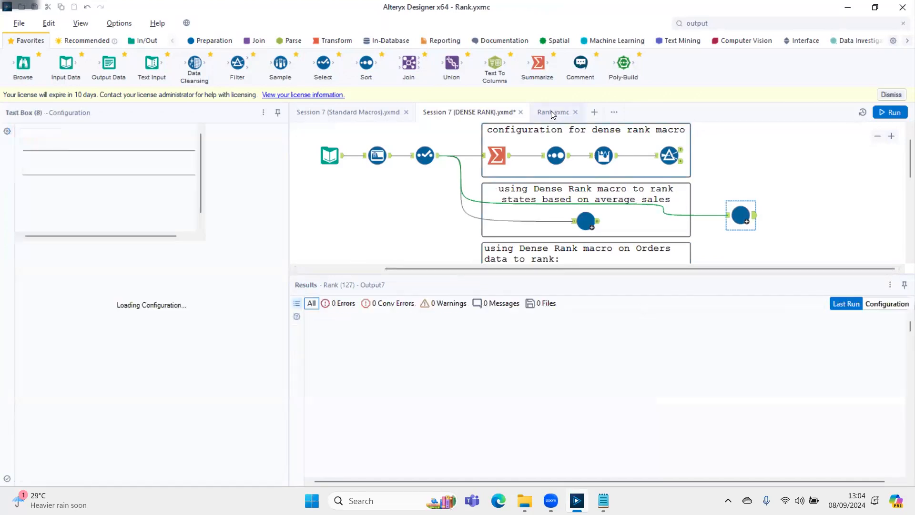
drag(565, 280, 541, 411)
click(451, 330)
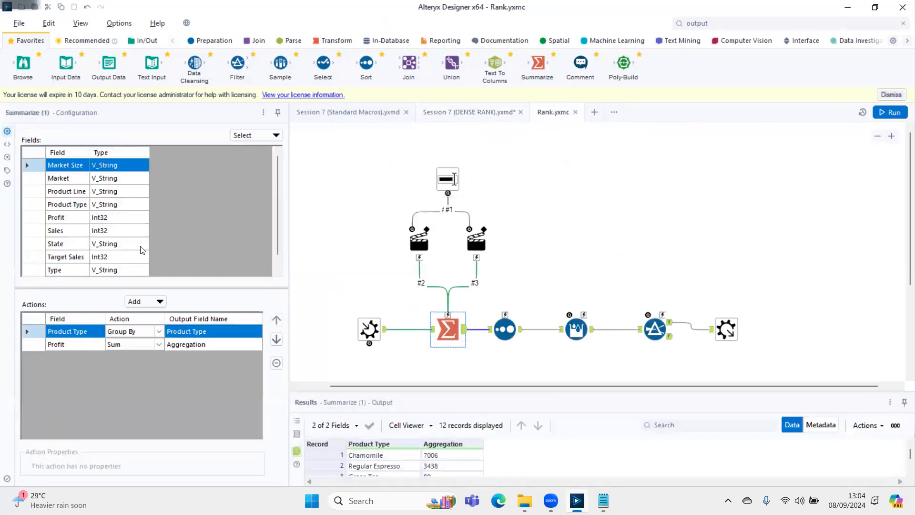
click(64, 344)
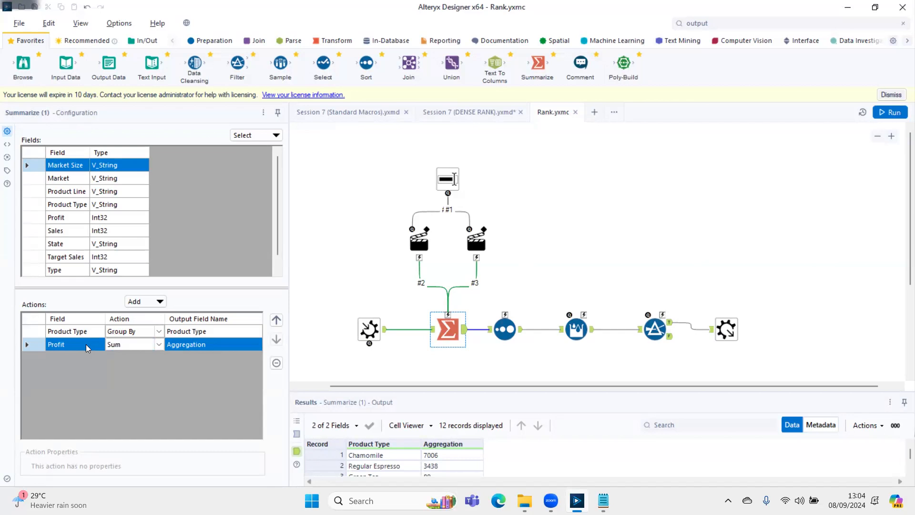
click(497, 329)
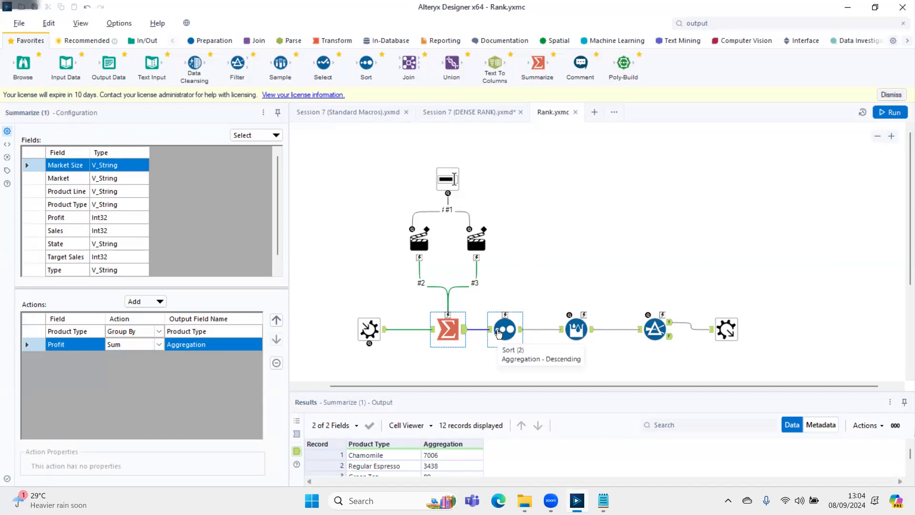
click(576, 334)
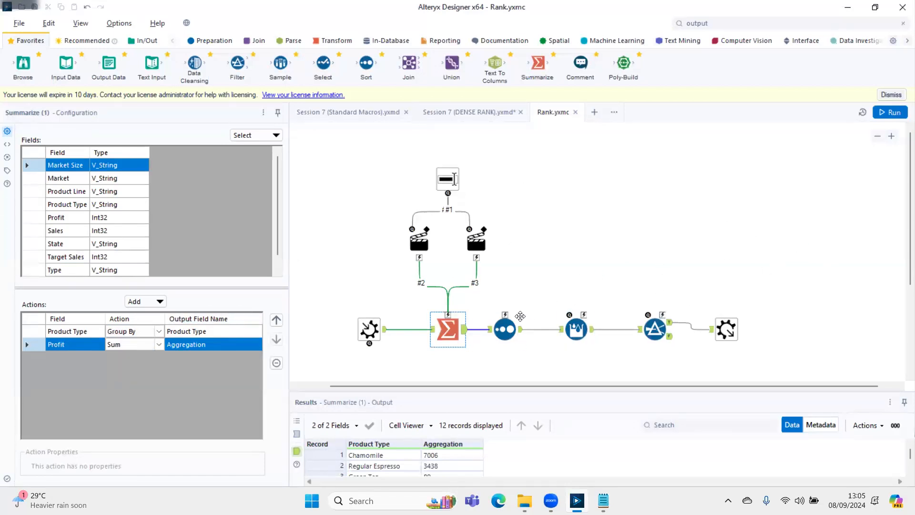
Review the Sort tool's field settings and the Summarize tool's Product Type and Profit actions
click(506, 326)
click(67, 179)
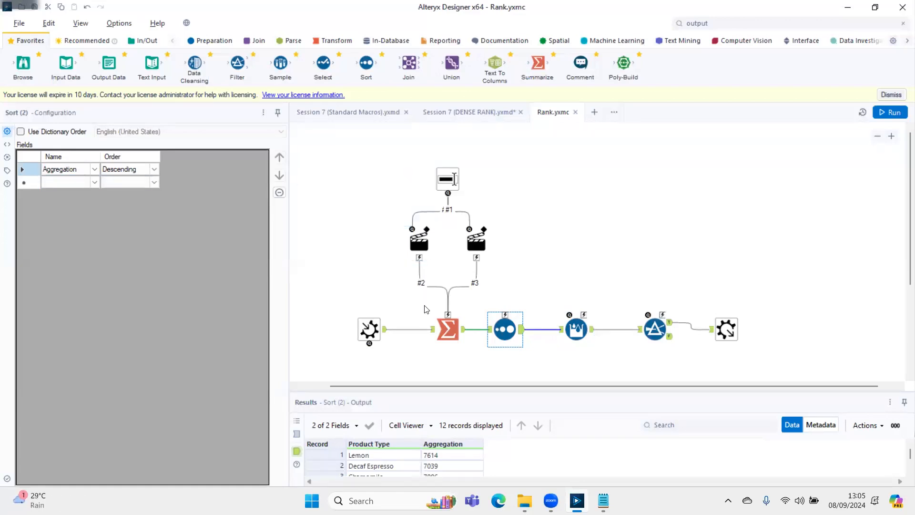
click(439, 322)
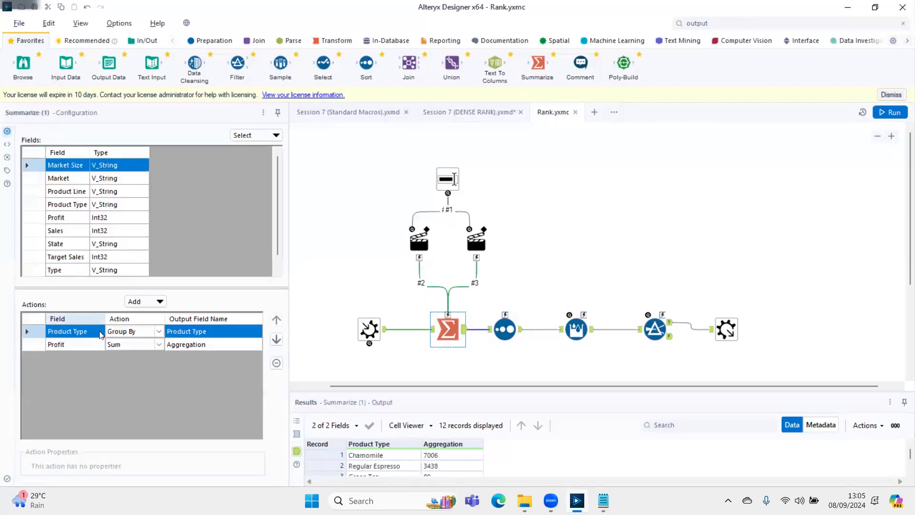
click(78, 344)
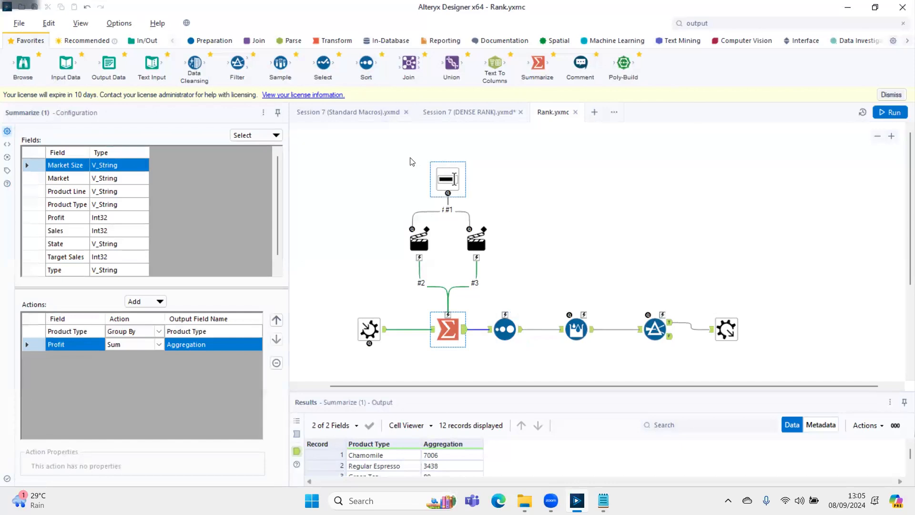
Add a second Text Box tool connected to the Summarize tool and place its new Action tool beneath the text box
click(802, 42)
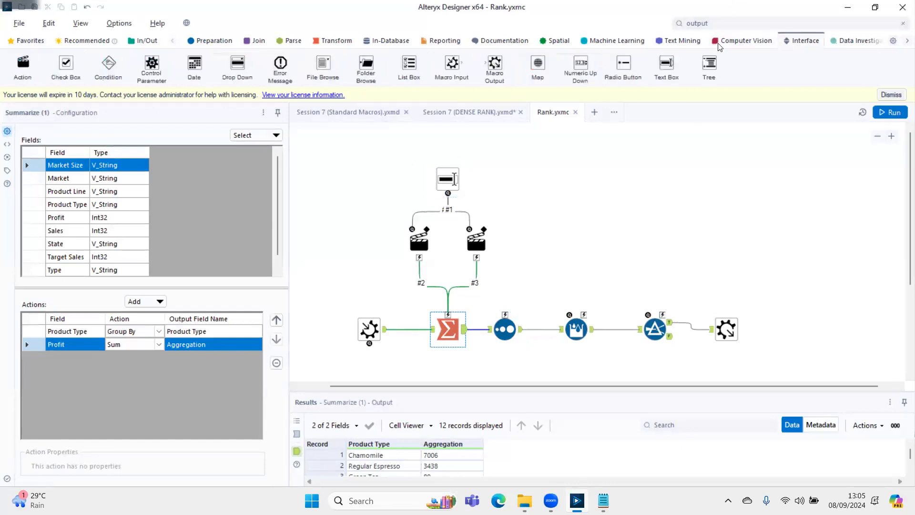
mouse_move(667, 66)
mouse_down()
mouse_move(552, 175)
mouse_move(455, 315)
mouse_up()
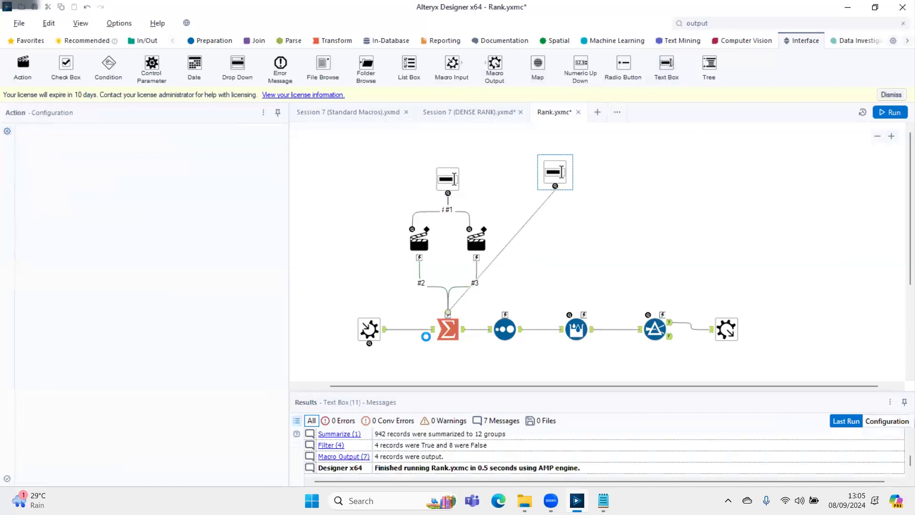
click(448, 329)
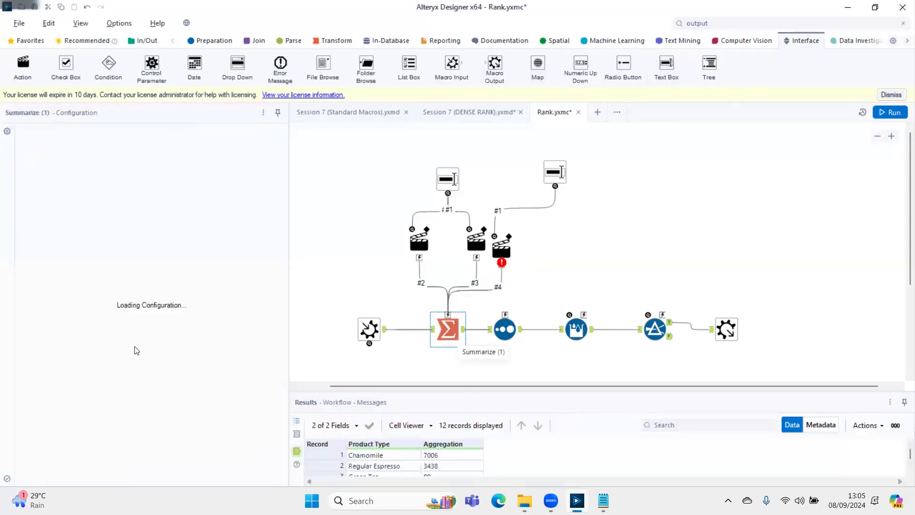
click(502, 246)
drag(502, 245, 563, 239)
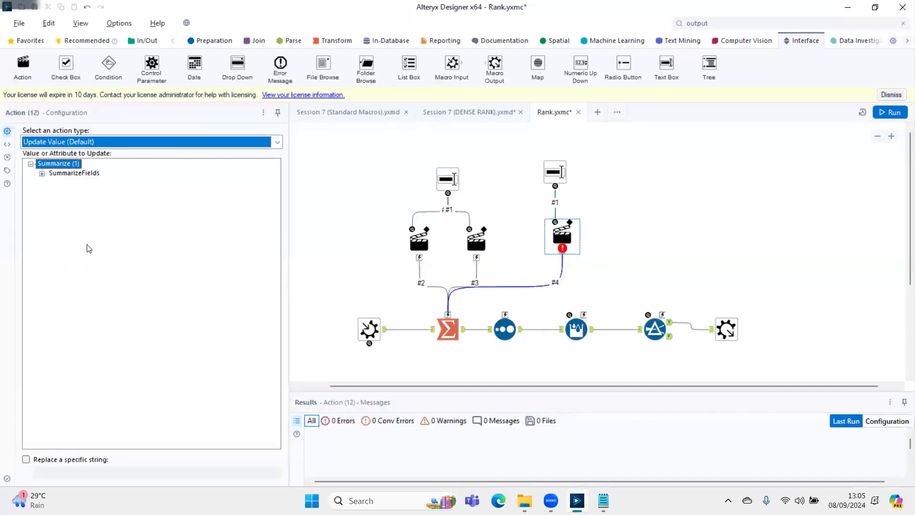
Configure the new Action tool to update the field value of the Profit summarize entry
click(42, 173)
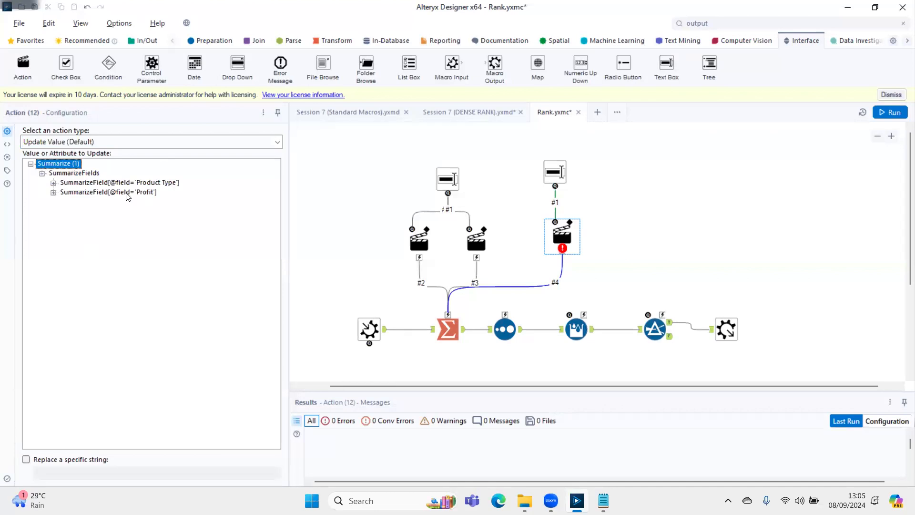
click(52, 192)
click(108, 202)
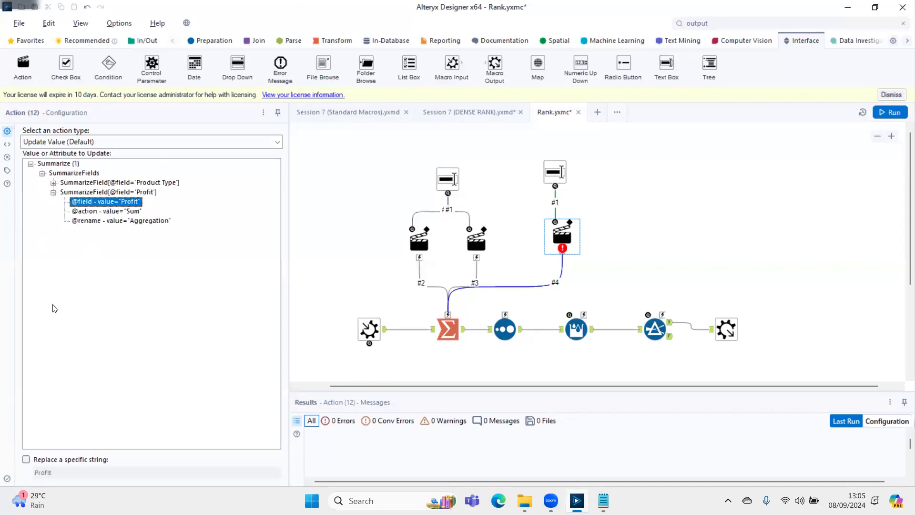
Align the new Text Box and its Action tool vertically
drag(533, 157, 580, 244)
right_click(563, 236)
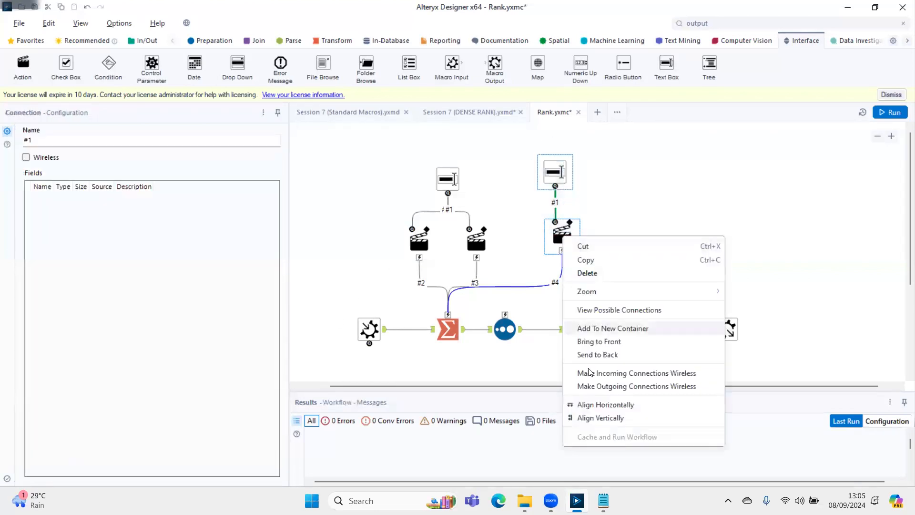
click(591, 418)
click(553, 234)
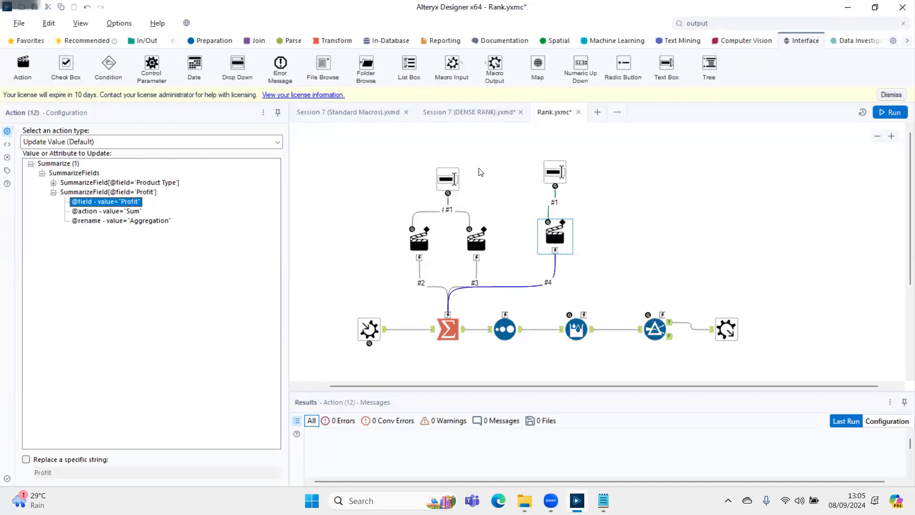
Align the two Text Box tools horizontally and the three Action tools horizontally
drag(419, 168, 576, 184)
right_click(562, 173)
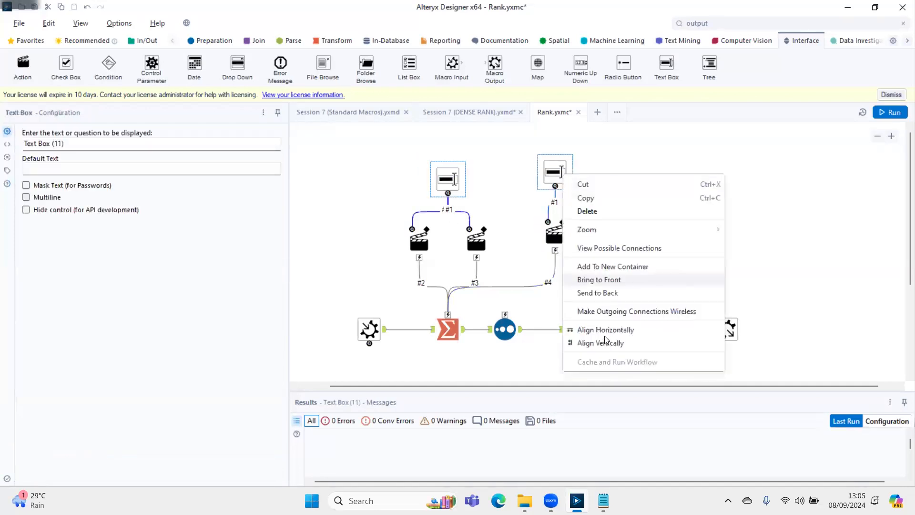
click(604, 334)
drag(381, 232, 597, 261)
right_click(590, 350)
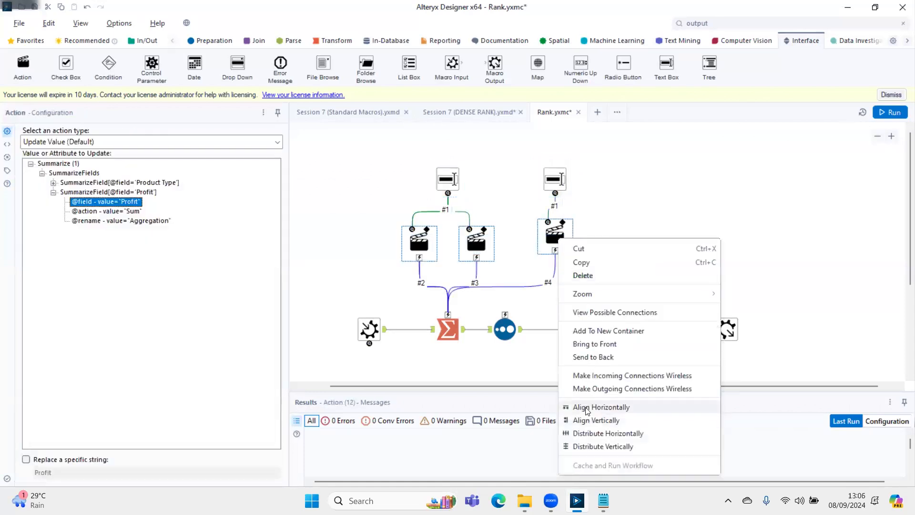
click(593, 406)
Distribute the tools from Macro Input to Macro Output evenly in the horizontal direction
drag(686, 327, 763, 336)
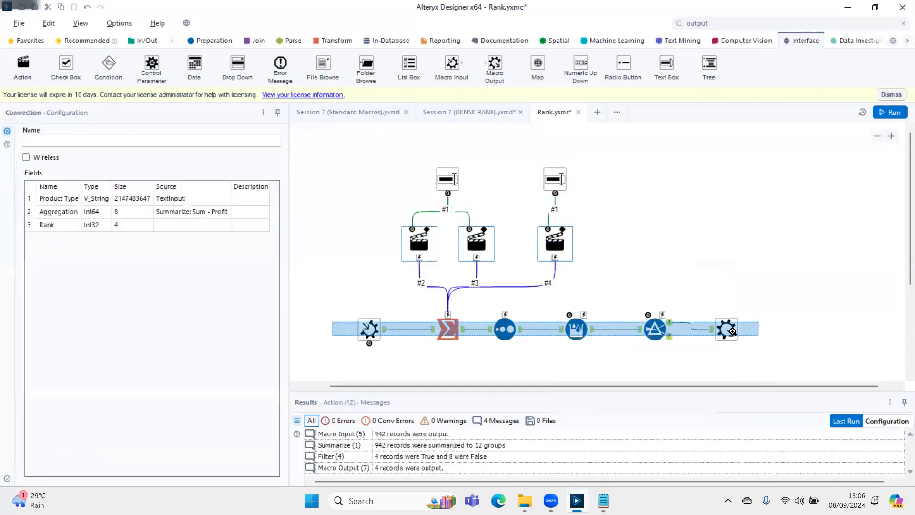
right_click(730, 334)
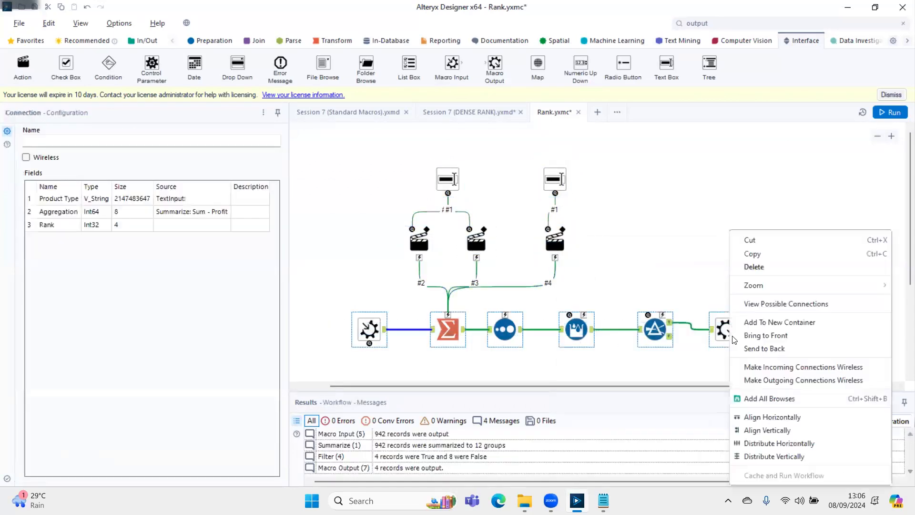
click(757, 443)
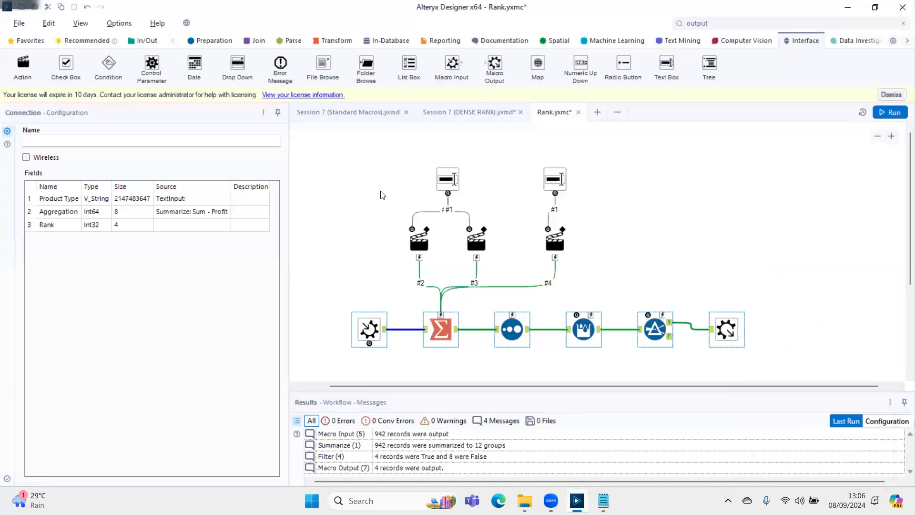
Shift the Text Box and Action tools as a group so they line up above the Summarize tool, and save the macro
drag(560, 239, 602, 161)
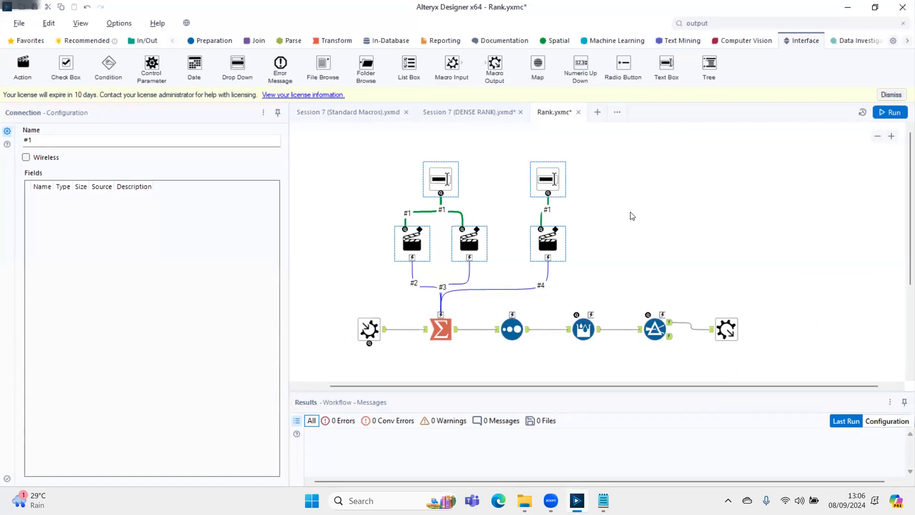
key(ctrl+s)
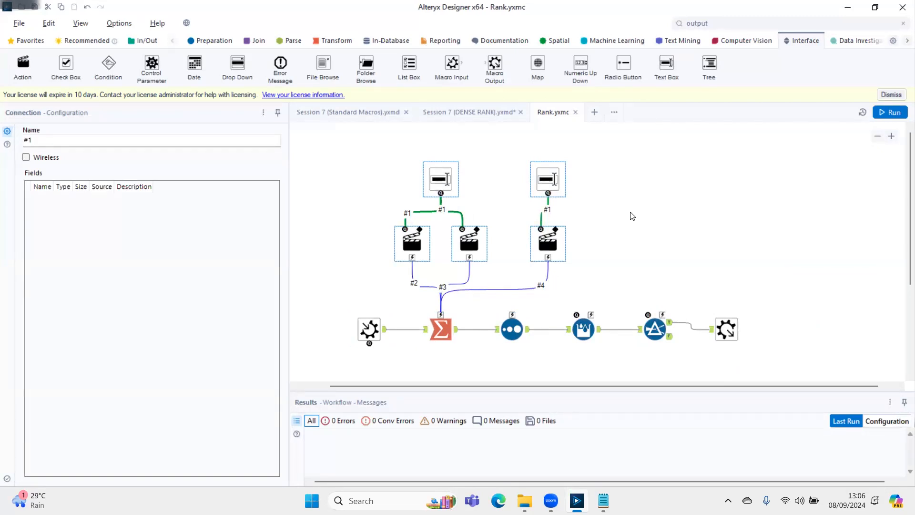
Set the second Text Box's displayed question to "Field to Aggregate"
click(549, 179)
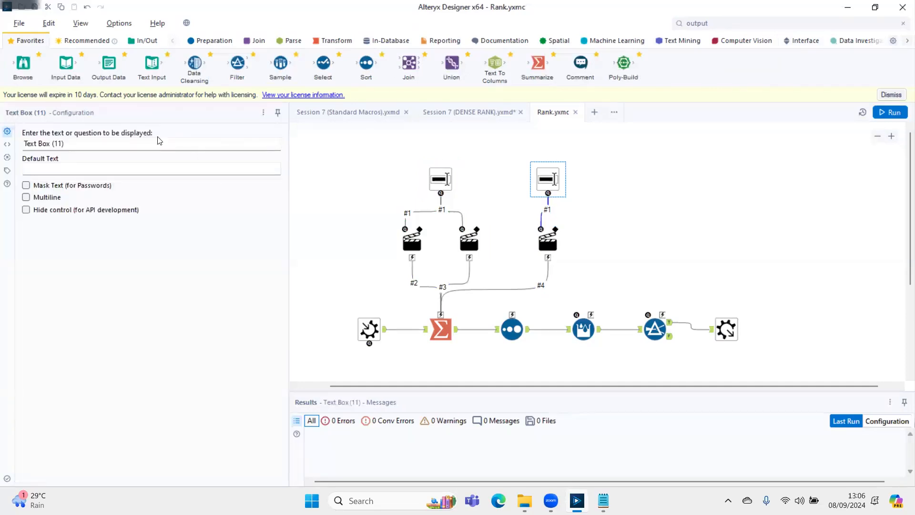
click(179, 145)
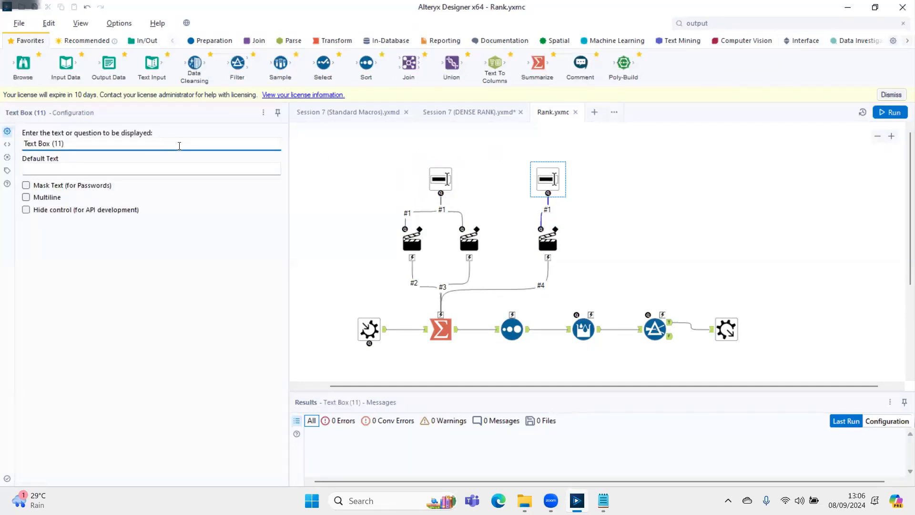
key(ctrl+a)
text(Me)
key(BackSpace)
text(reg)
Switch to the Session 7 (DENSE RANK) workflow and show the full metadata of the unboxed Rank macro's input
click(469, 112)
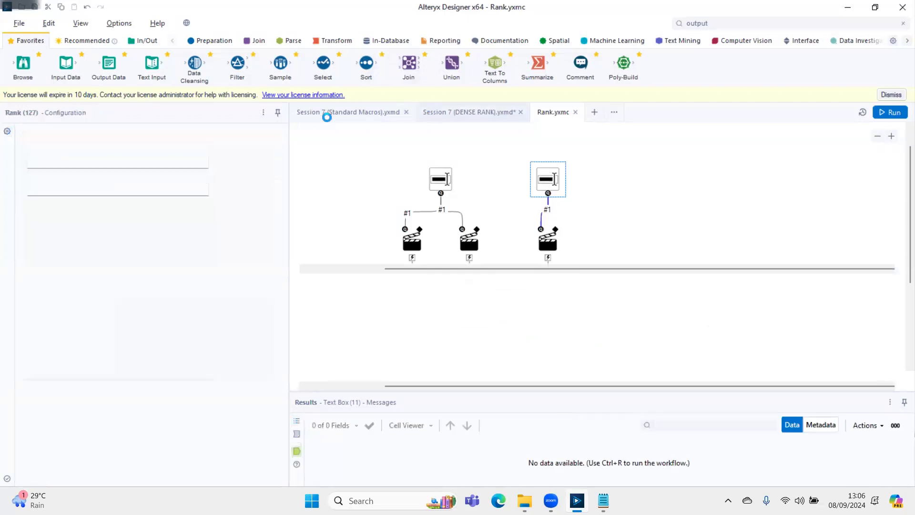
click(543, 290)
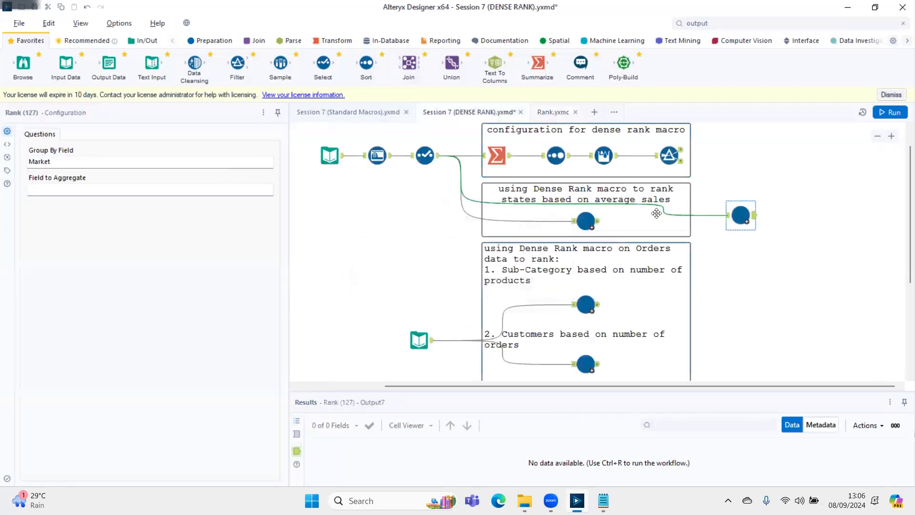
click(731, 219)
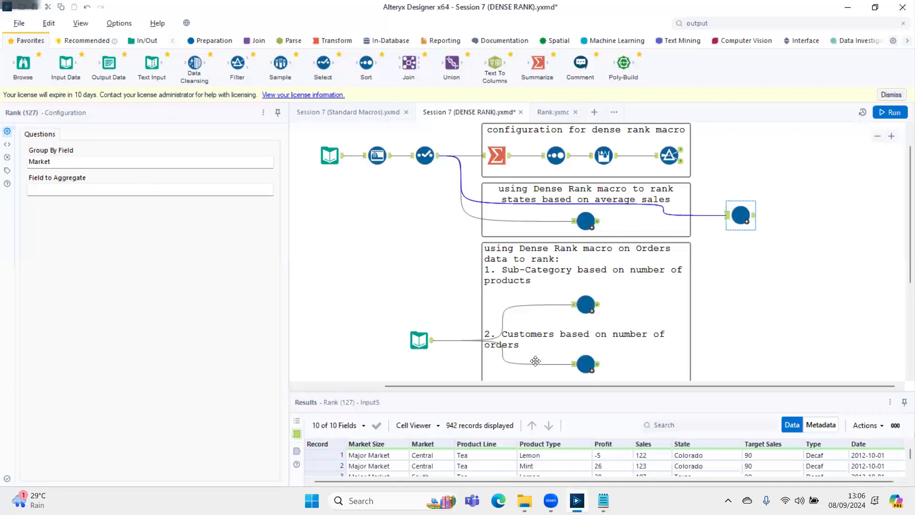
click(811, 425)
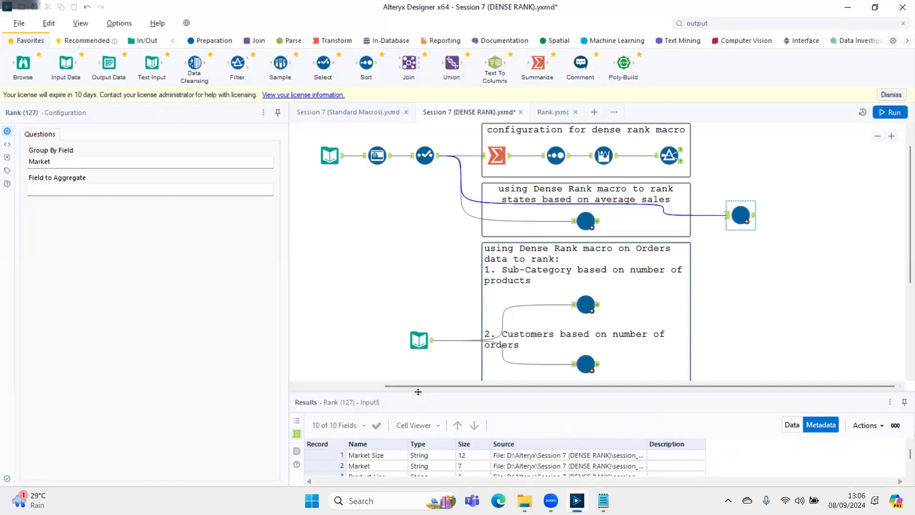
drag(421, 316, 421, 274)
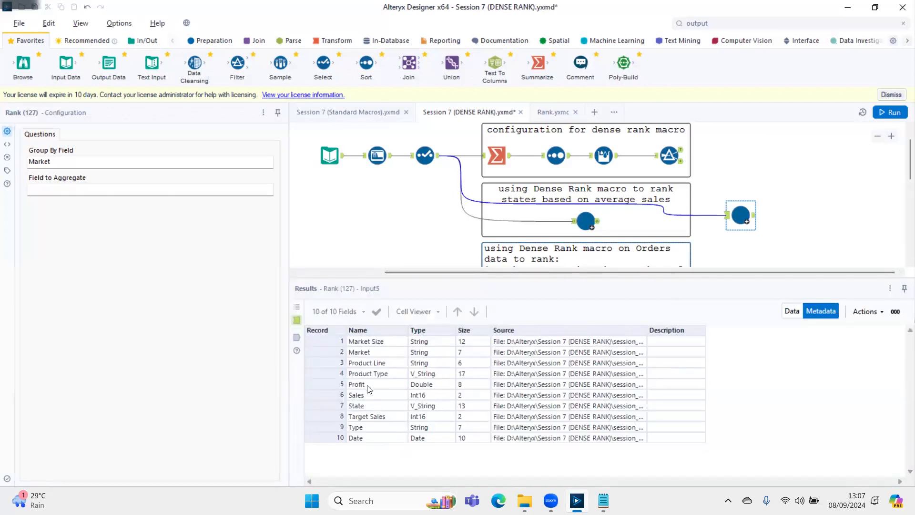
Set the Rank macro's Field to Aggregate to Sales, run the workflow and show the macro's output
click(368, 398)
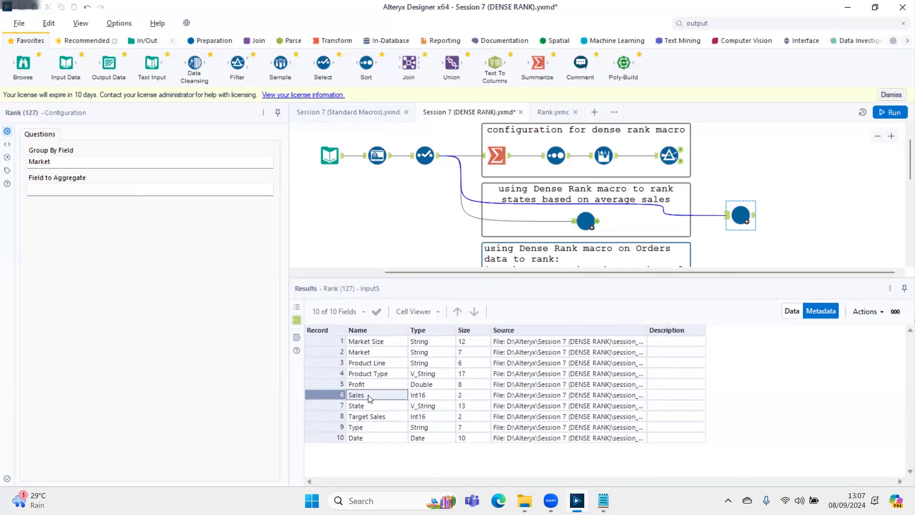
key(ctrl+v)
key(ctrl+r)
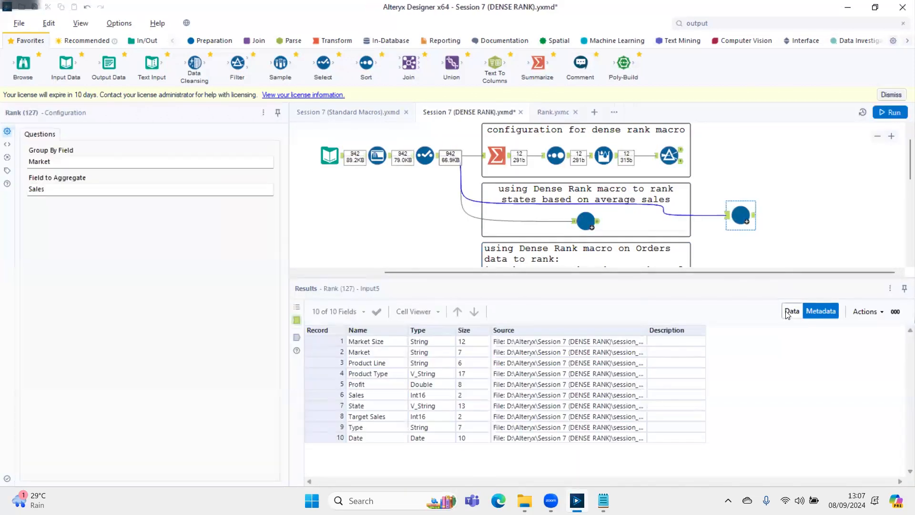
click(755, 217)
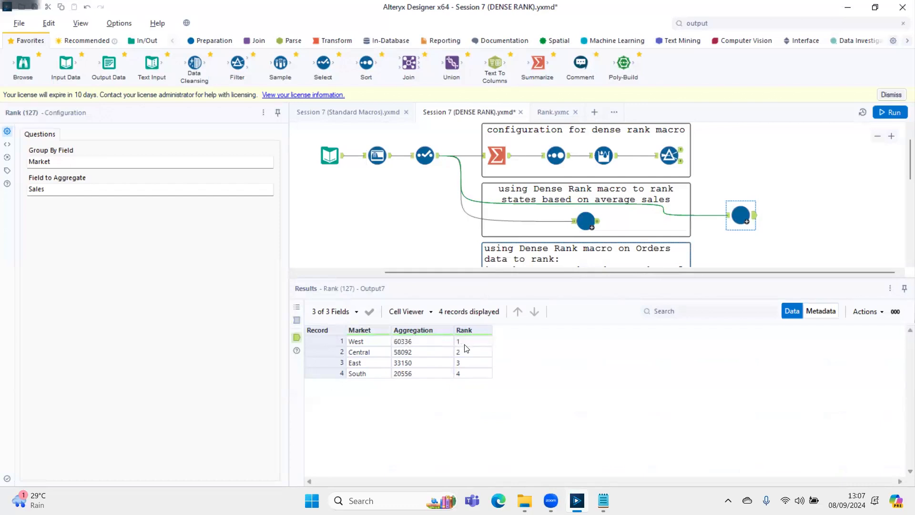
Set the Rank macro's Field to Aggregate to Profit, run the workflow and show the macro's output
drag(144, 189, 5, 189)
text(P)
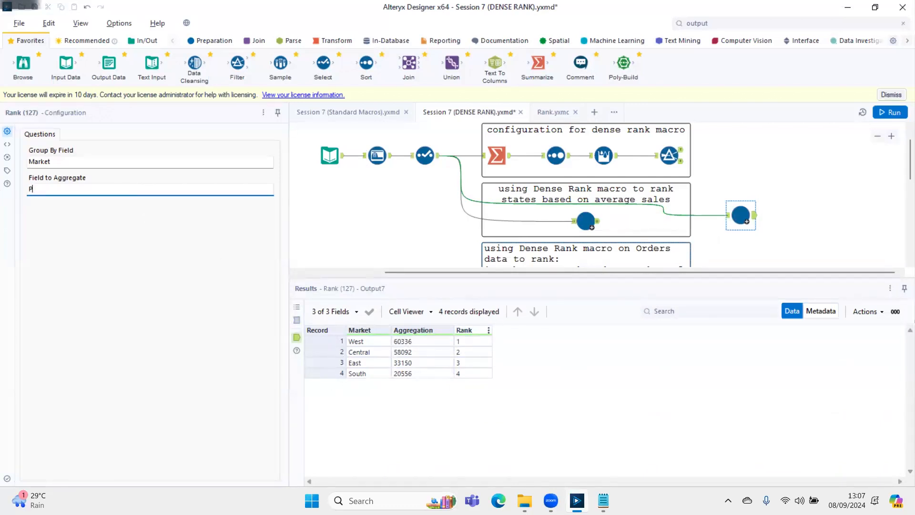
text(rofit)
key(ctrl+r)
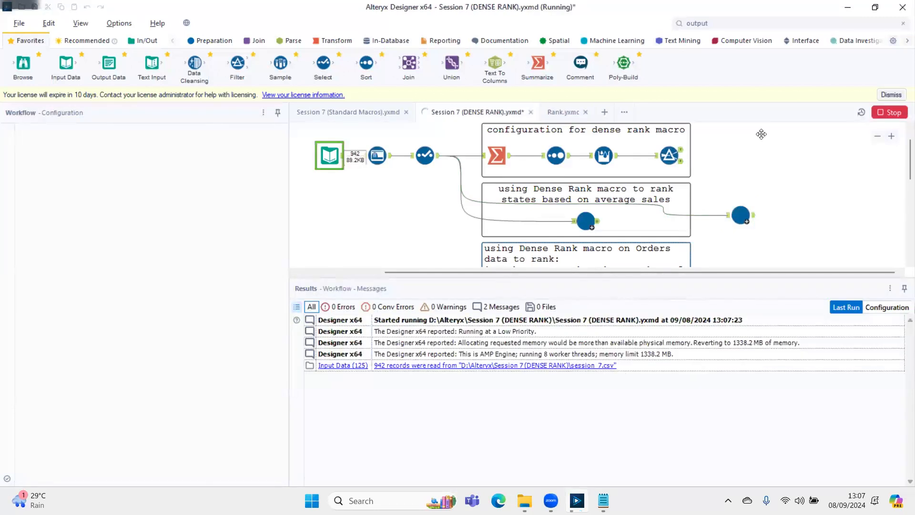
click(754, 221)
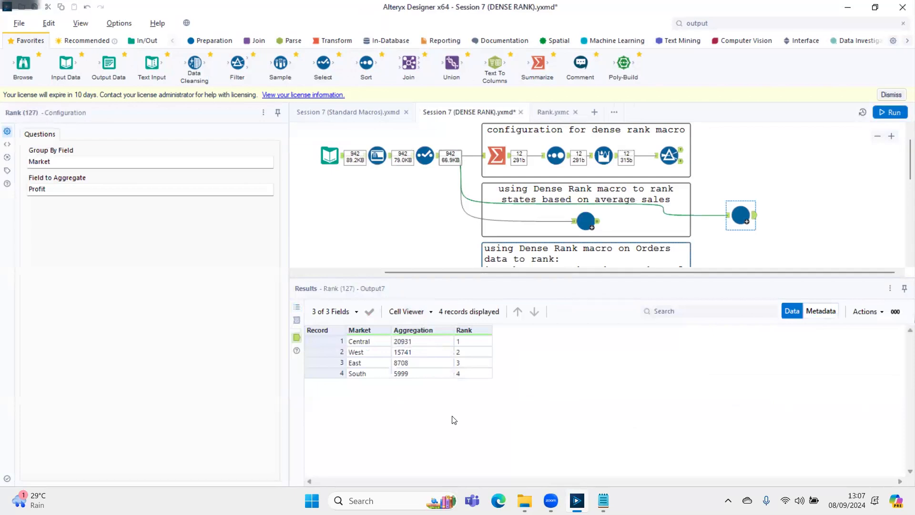
Return to the Rank.yxmc macro and examine the Profit action value in the Summarize tool's XML configuration
click(555, 112)
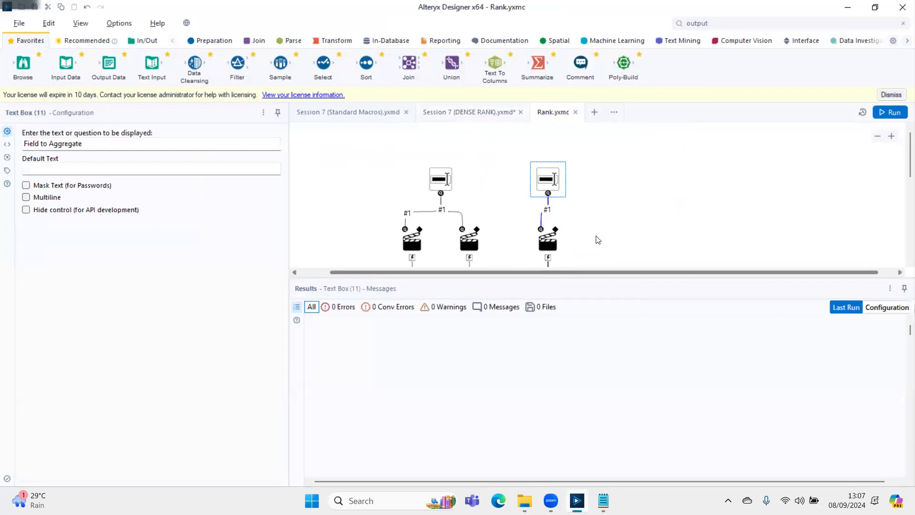
scroll(599, 240, down, 3)
click(438, 254)
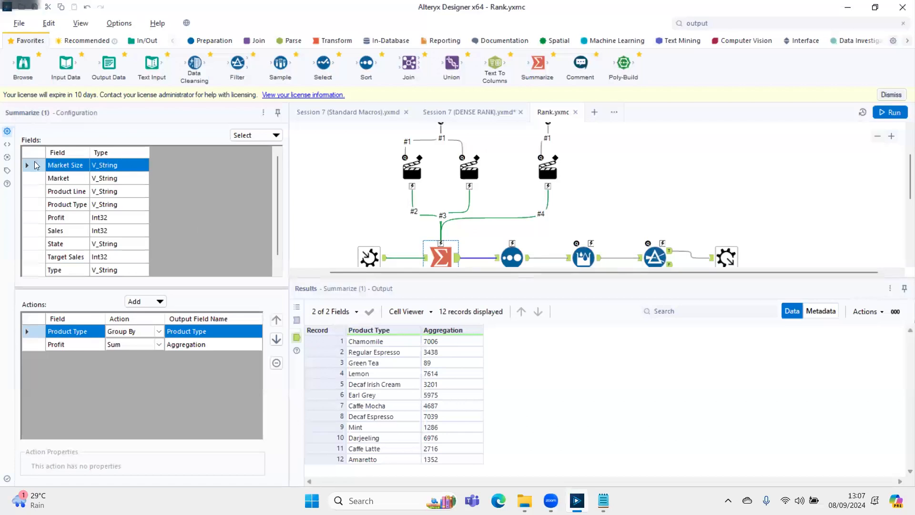
click(7, 145)
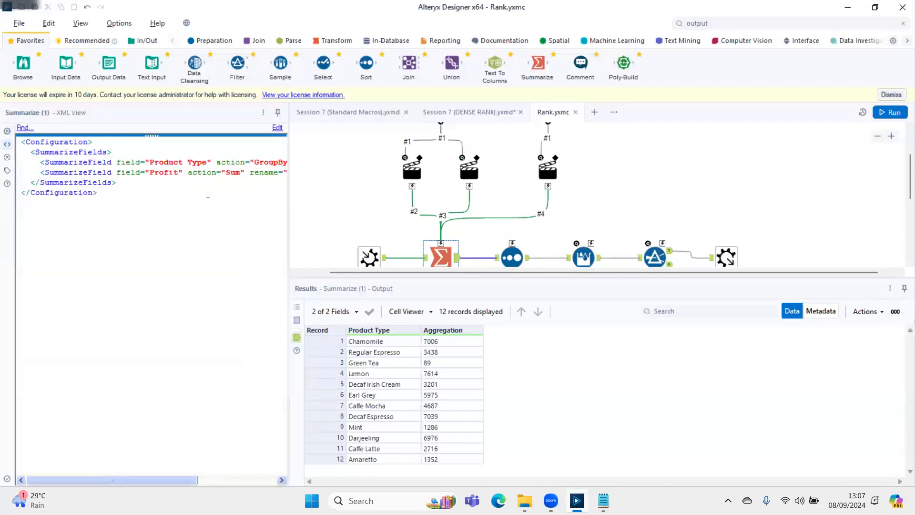
drag(226, 173, 240, 179)
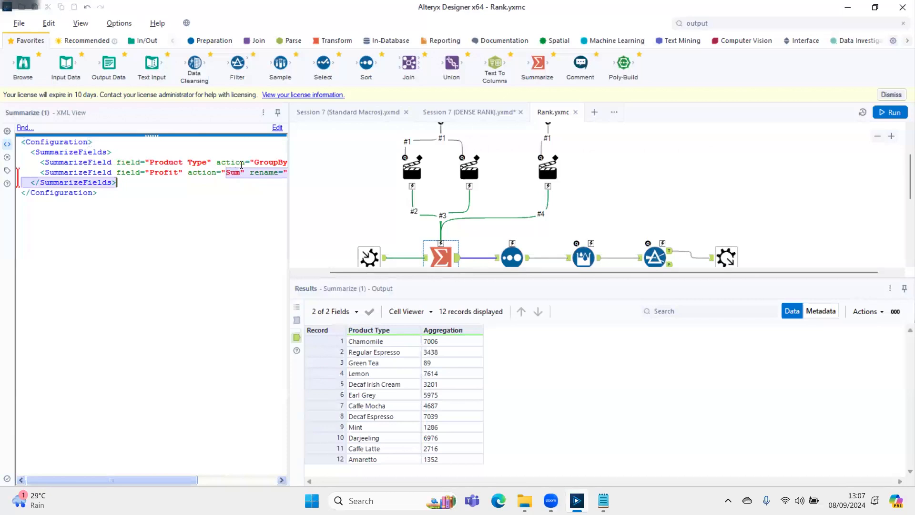
Add Count and Count Distinct actions for the Market field in the Summarize tool
click(7, 131)
click(73, 182)
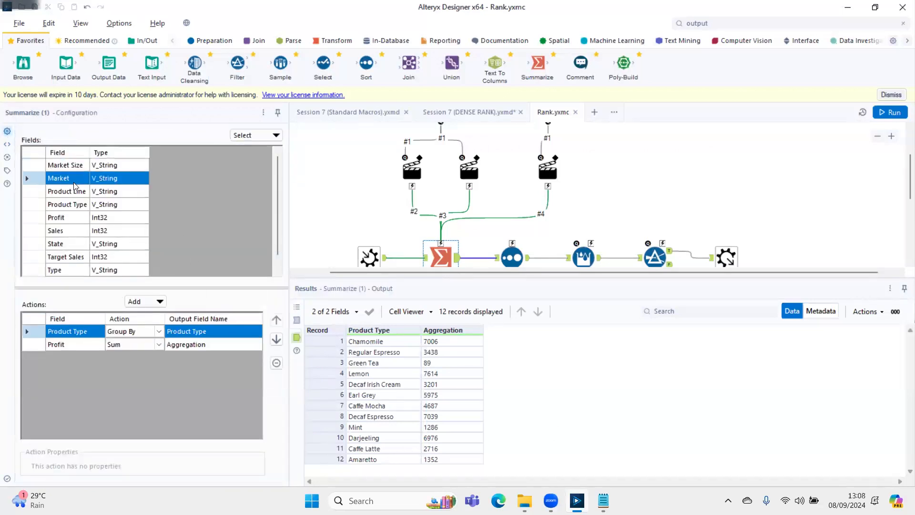
click(145, 302)
click(161, 292)
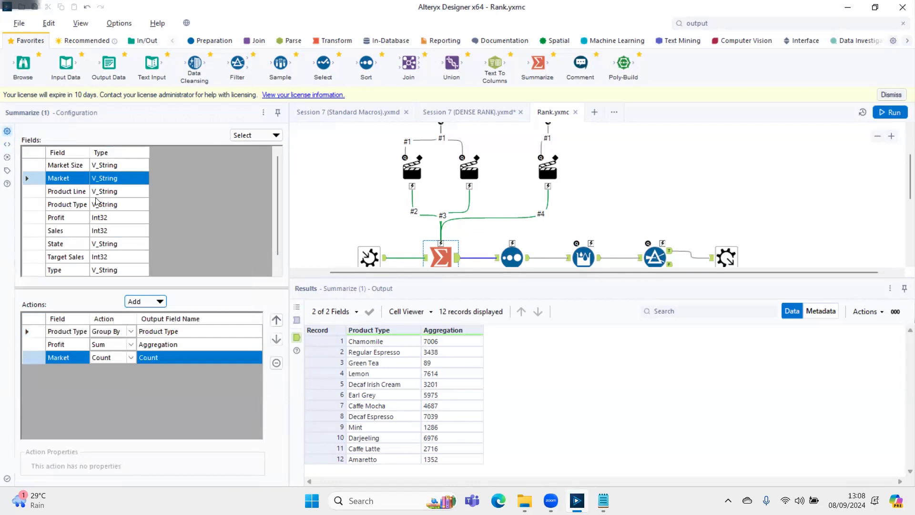
click(157, 302)
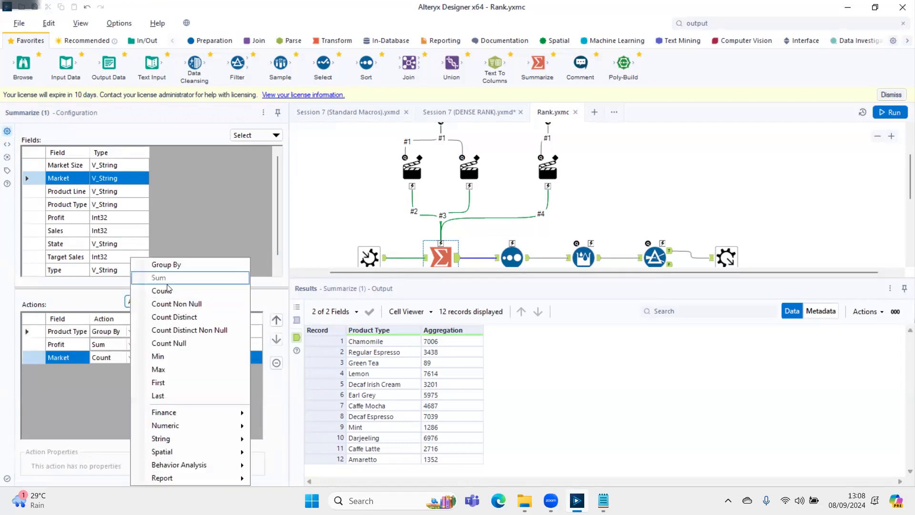
click(170, 318)
Add Average, Min and Max actions for the Sales field in the Summarize tool
click(79, 244)
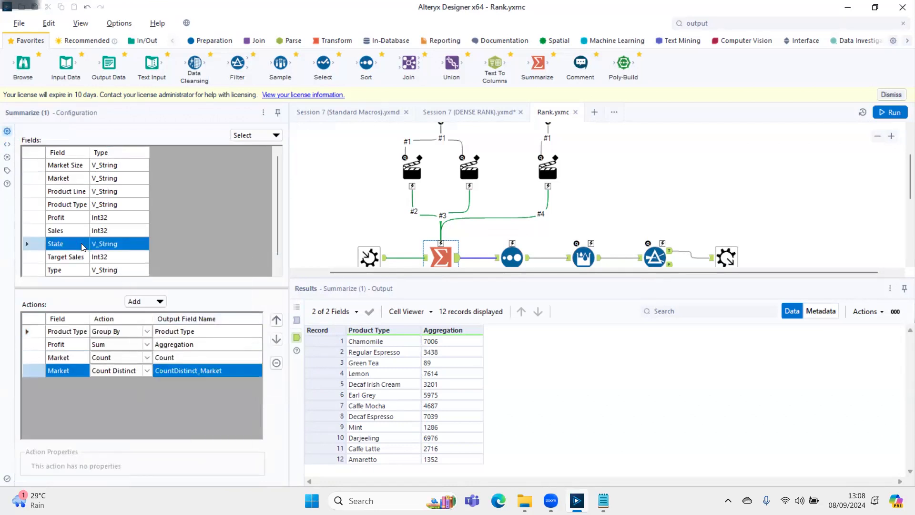
click(83, 232)
click(141, 303)
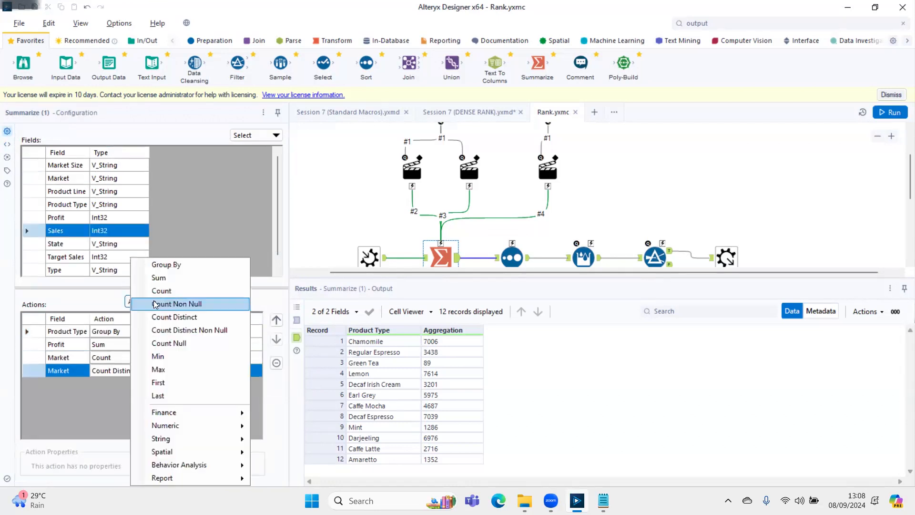
mouse_move(175, 426)
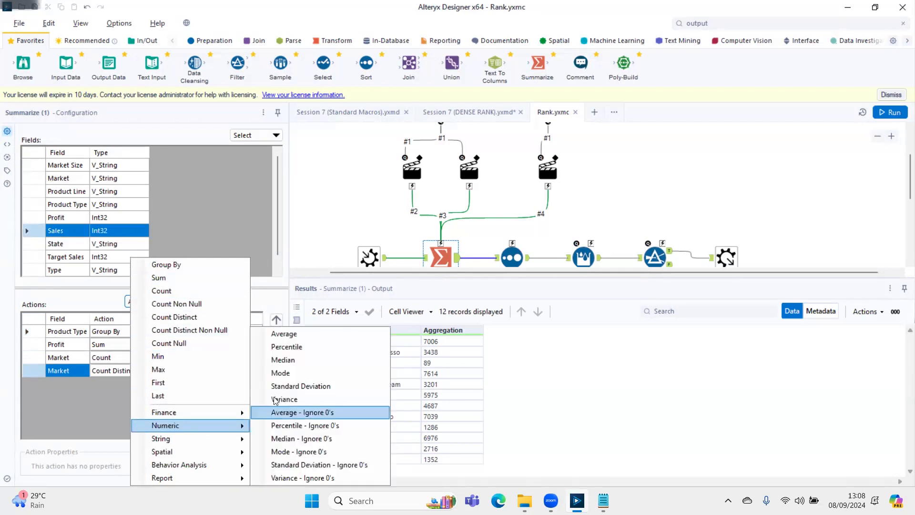
click(277, 334)
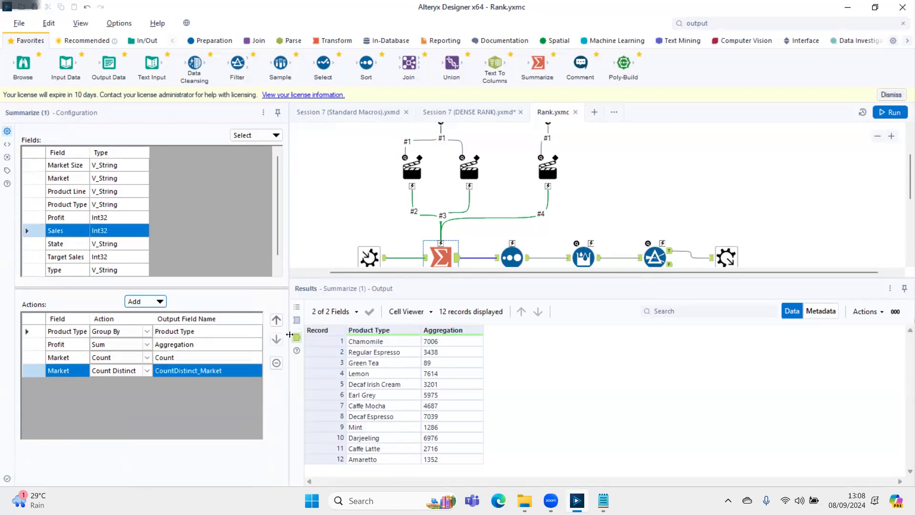
click(133, 305)
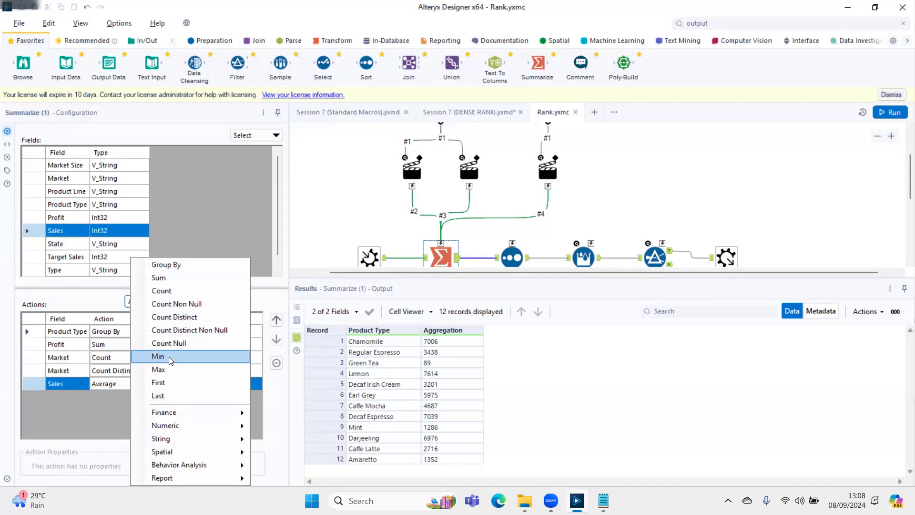
click(198, 356)
click(140, 303)
click(198, 369)
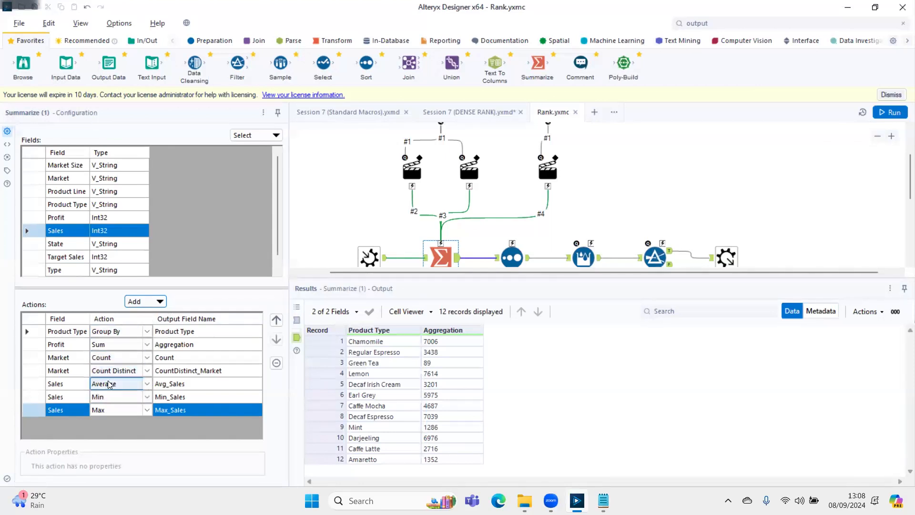
Copy the Summarize tool's XML from the Sum action value through the Max action value and replace all the Notepad text with it
click(7, 146)
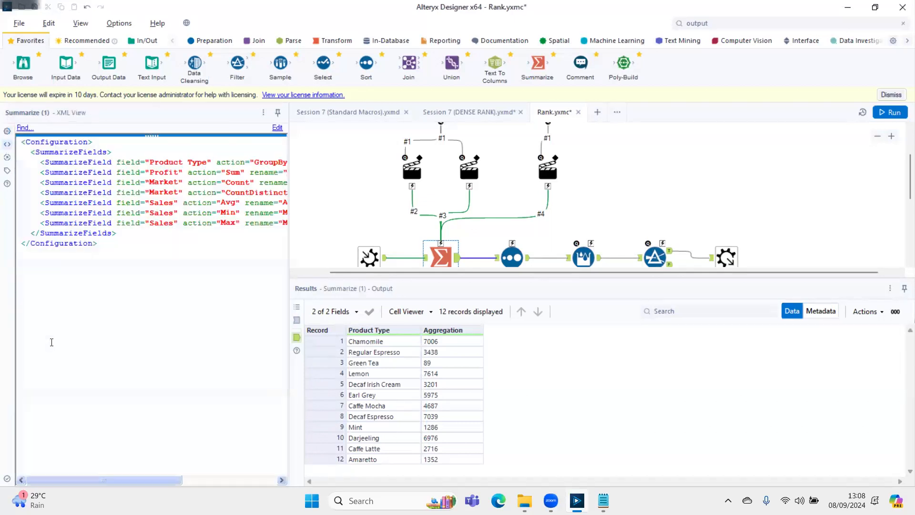
double_click(224, 202)
triple_click(242, 192)
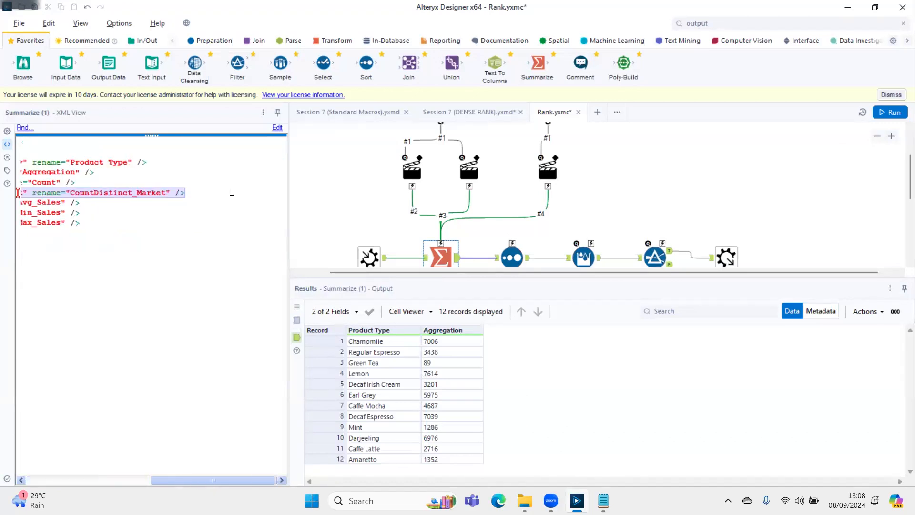
drag(184, 480, 125, 480)
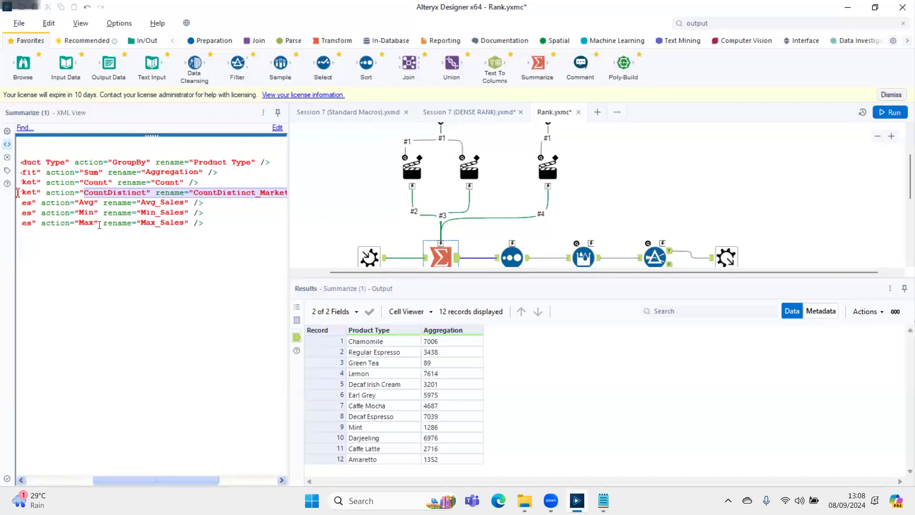
click(99, 225)
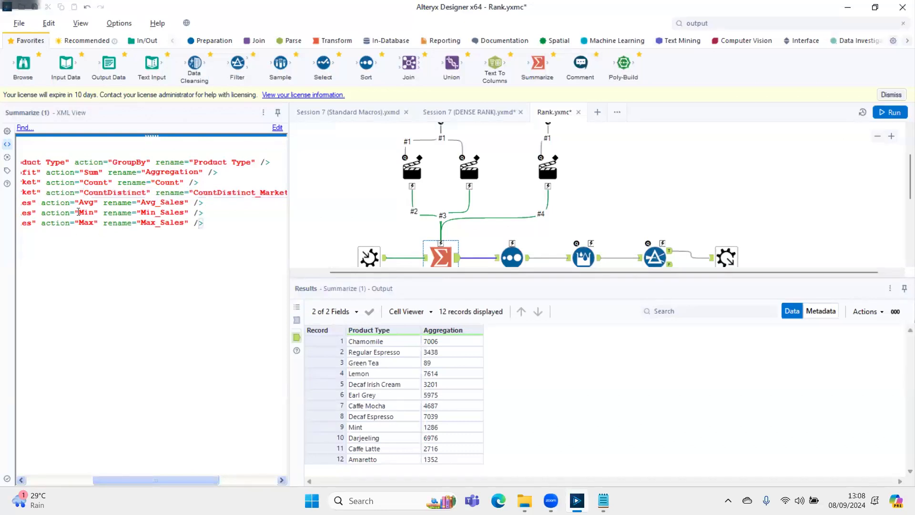
key(shift+Up)
key(shift+Up)
key(shift+Up)
key(shift+Up)
key(shift+Up)
key(shift+Left)
key(shift+Left)
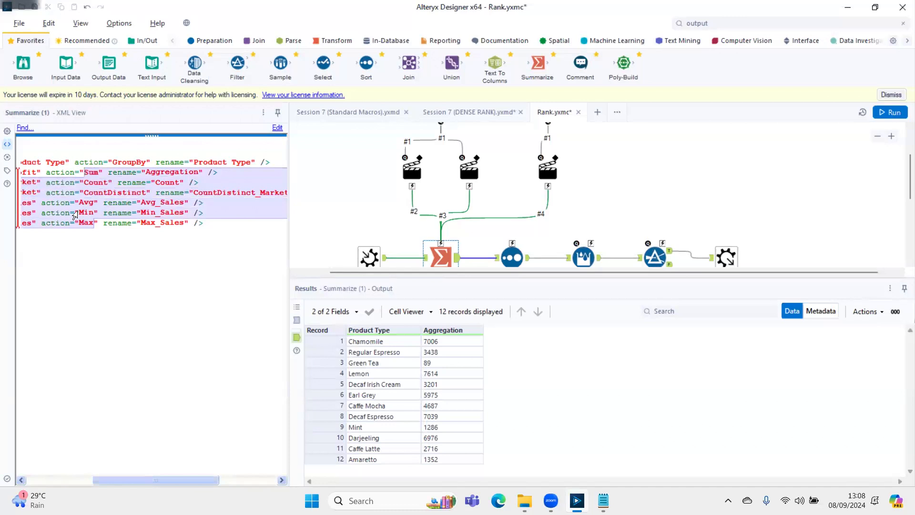
key(alt+Tab)
key(alt+Tab)
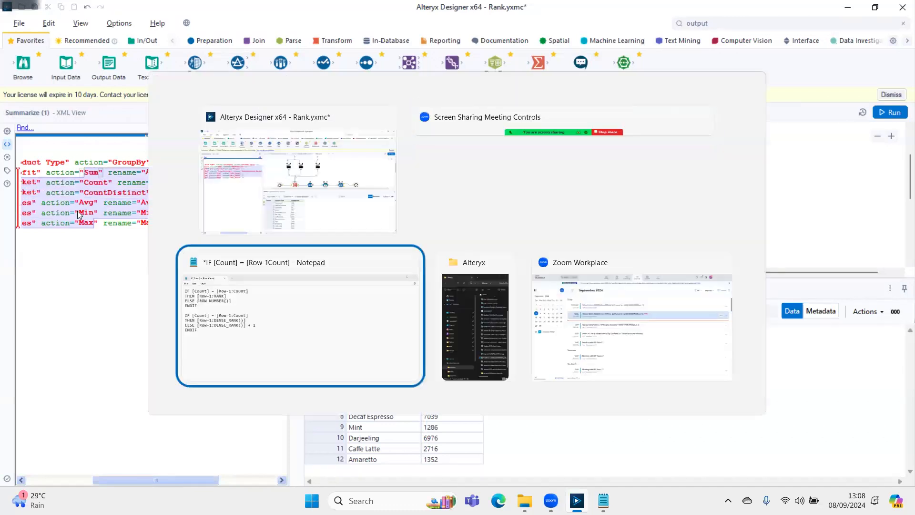
key(alt+shift+Tab)
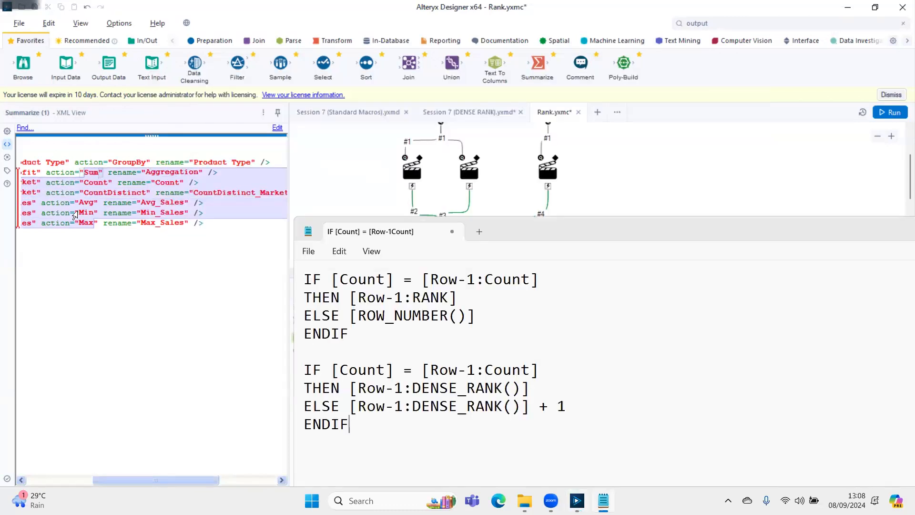
key(ctrl+a)
text(Sum" rename="Aggregation" />     <SummarizeField field="Market" action="Count" rename="Count" />     <SummarizeField field="Market" action="CountDistinct" rename="CountDistinct_Market" />     <SummarizeField field="Sales" action="Avg" rename="Avg_Sales" />     <SummarizeField field="Sales" action="Min" rename="Min_Sales" />     <SummarizeField field="Sales" action="Max)
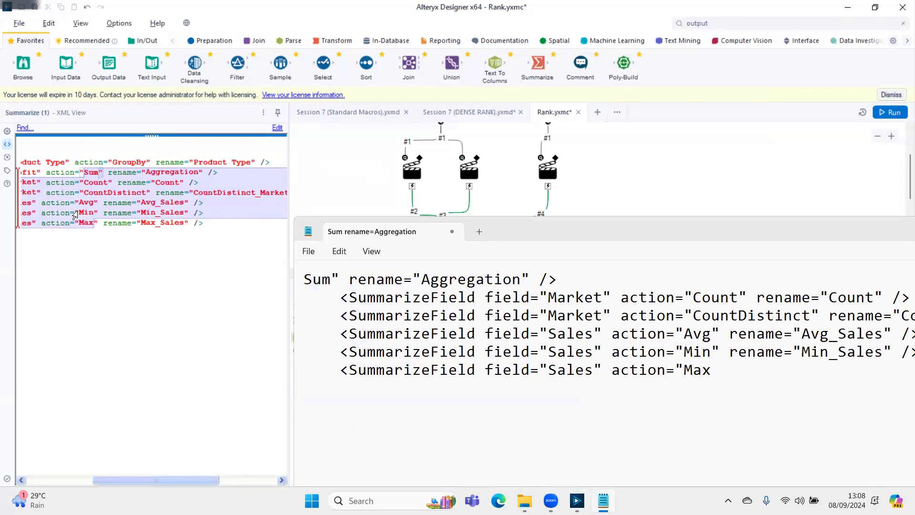
Strip the XML between the Avg, Min and Max action names in Notepad, leaving Min and Max on lines of their own
key(Left)
key(shift+Up)
key(shift+Right)
key(shift+Right)
key(shift+Right)
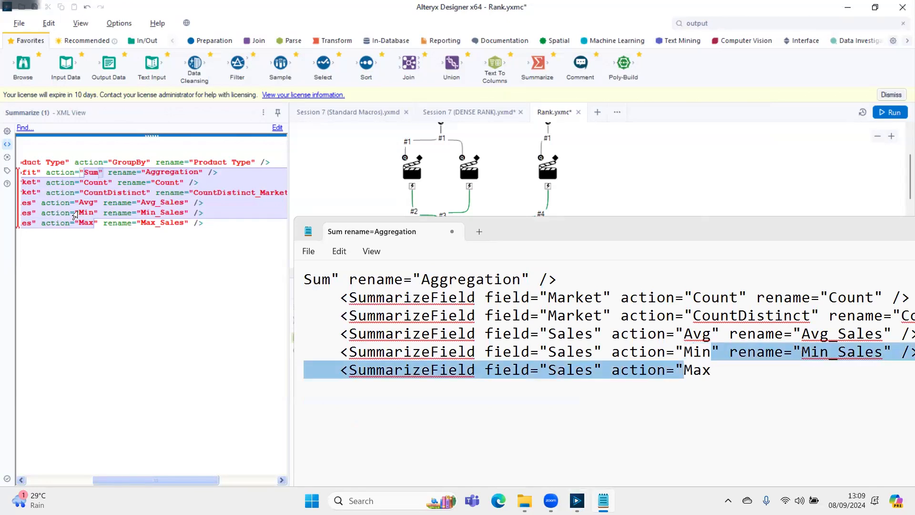
key(BackSpace)
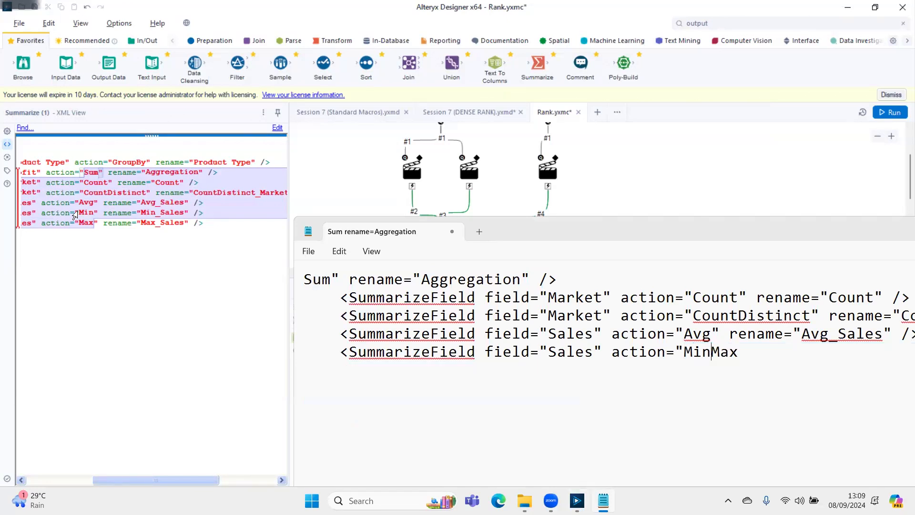
key(Return)
key(shift+Up)
key(shift+Right)
key(shift+Right)
key(shift+Right)
key(Return)
Remove the remaining XML in Notepad so that Sum, Count, CountDistinct and Avg each stand alone on a line
key(Left)
key(Left)
key(Left)
key(Left)
key(shift+Up)
key(shift+Right)
key(shift+Right)
key(shift+Right)
key(shift+Right)
key(shift+Right)
key(shift+Right)
key(shift+Right)
key(shift+Right)
key(shift+Right)
key(shift+Right)
key(shift+Right)
key(shift+Right)
key(shift+Right)
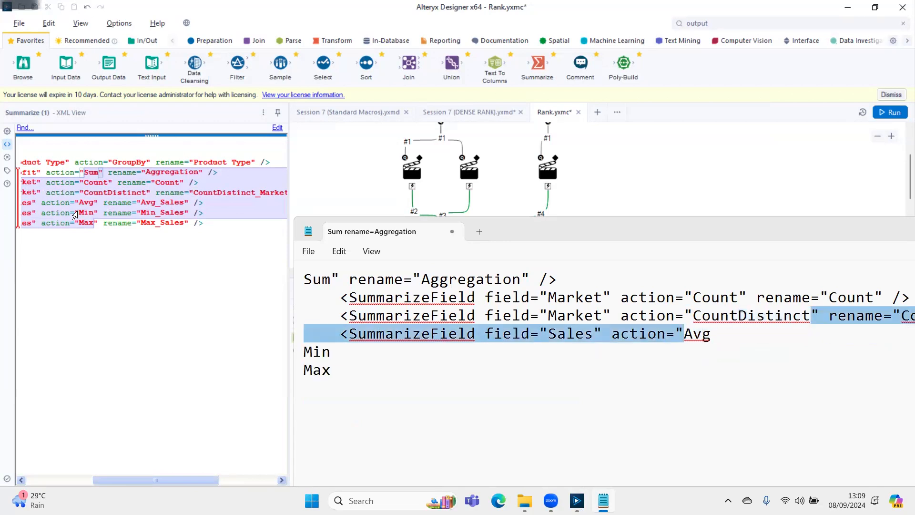
key(Return)
key(Left)
key(Left)
key(Left)
key(Left)
key(Left)
key(Left)
key(Left)
key(shift+Up)
key(shift+Right)
key(shift+Right)
key(shift+Right)
key(shift+Right)
key(shift+Right)
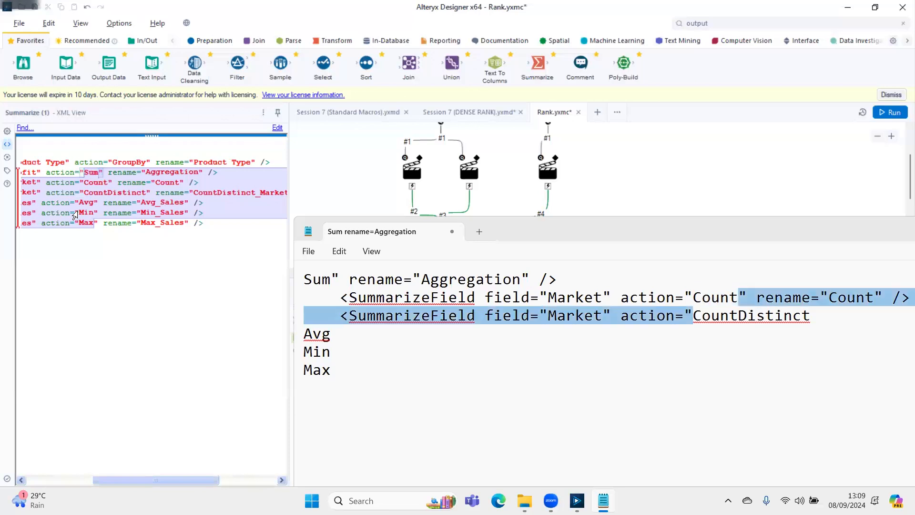
key(Return)
key(Left)
key(Left)
key(Left)
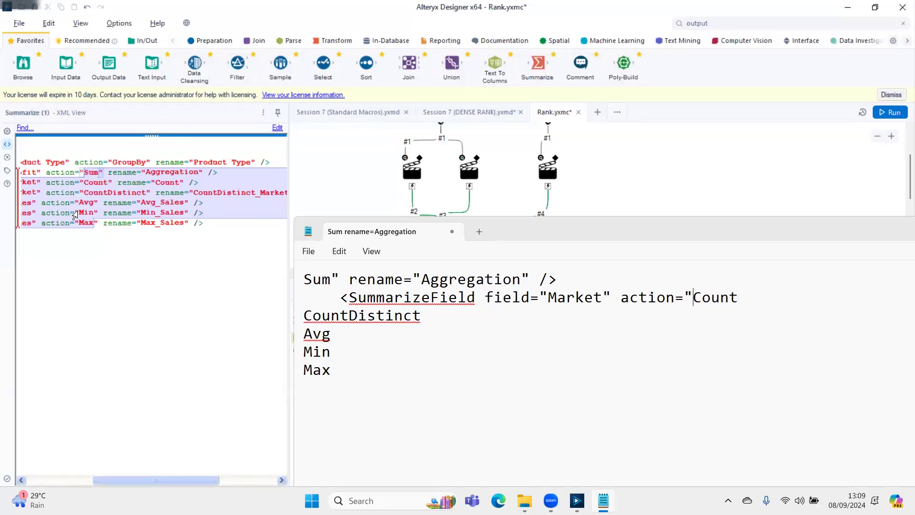
key(shift+Up)
key(shift+Home)
key(shift+Right)
key(shift+Right)
key(shift+Right)
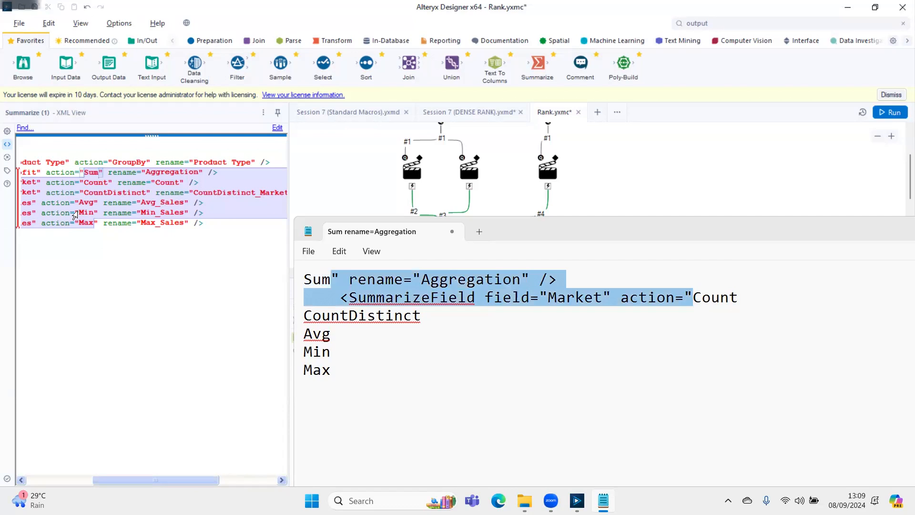
key(Return)
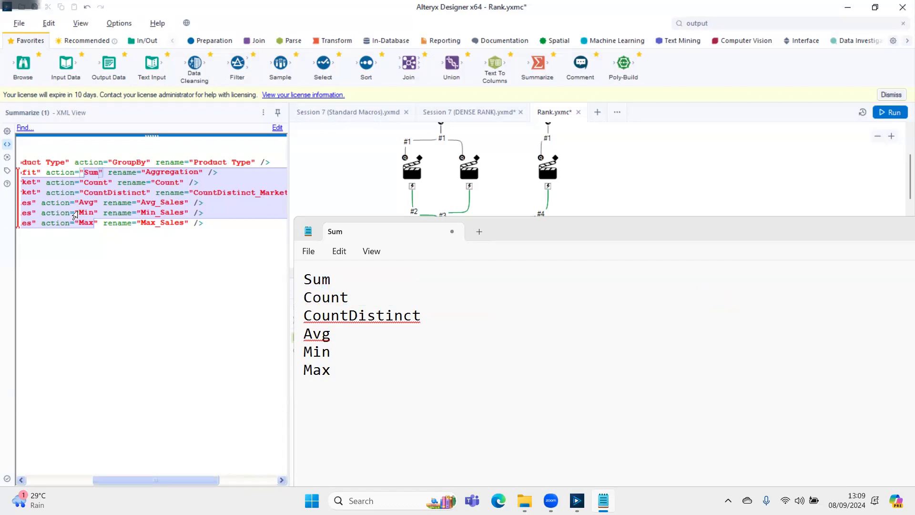
Add a Drop Down interface tool in Alteryx with manually set values pasted from the Notepad list: Sum, Count, CountDistinct, Avg, Min and Max
key(ctrl+a)
key(ctrl+c)
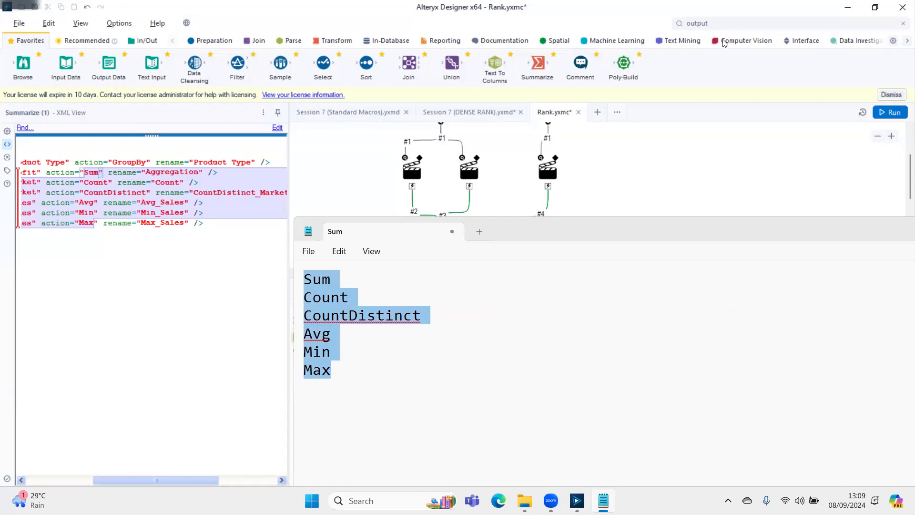
click(790, 42)
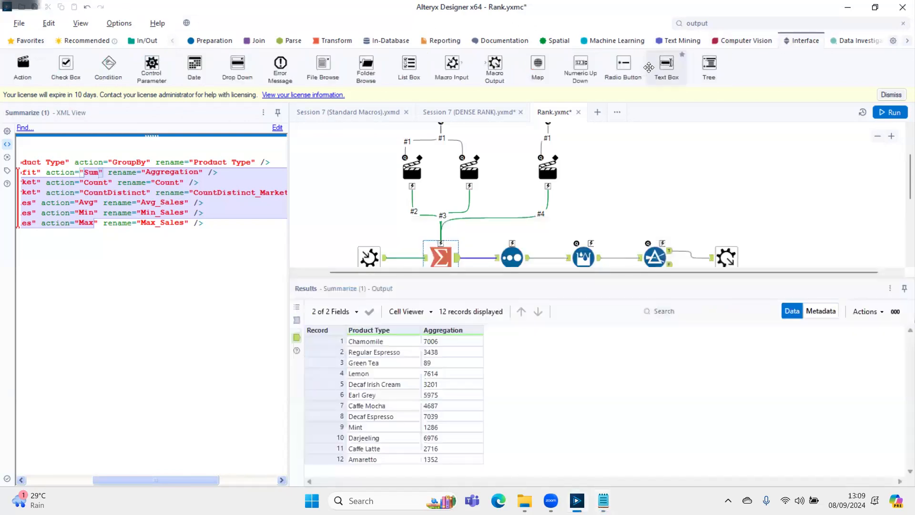
drag(238, 66, 647, 137)
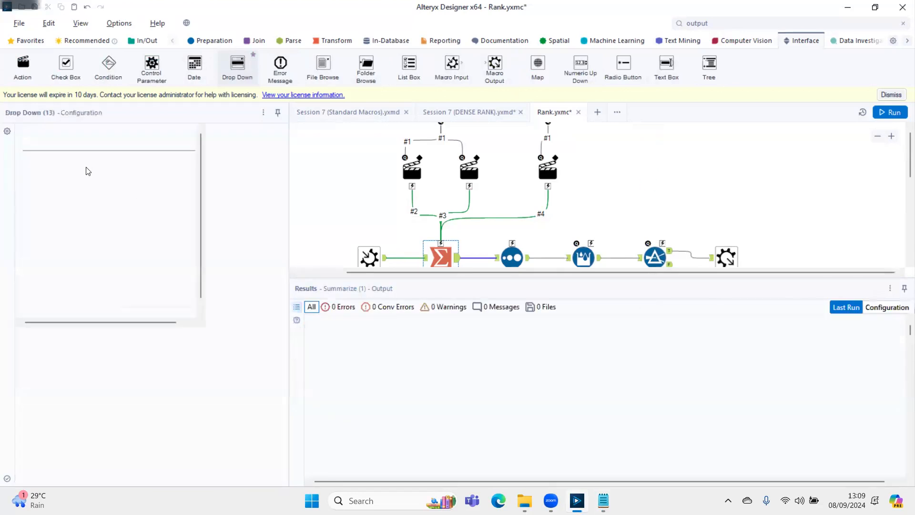
click(81, 173)
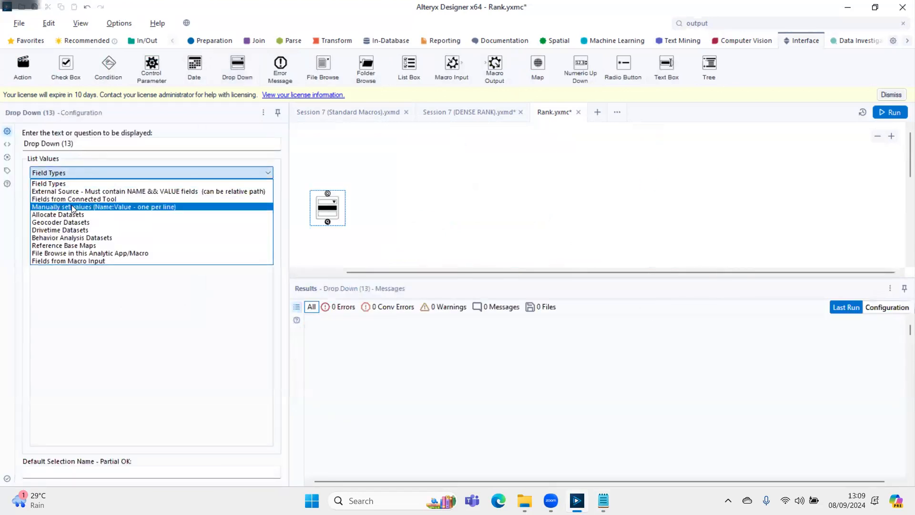
click(71, 206)
key(ctrl+v)
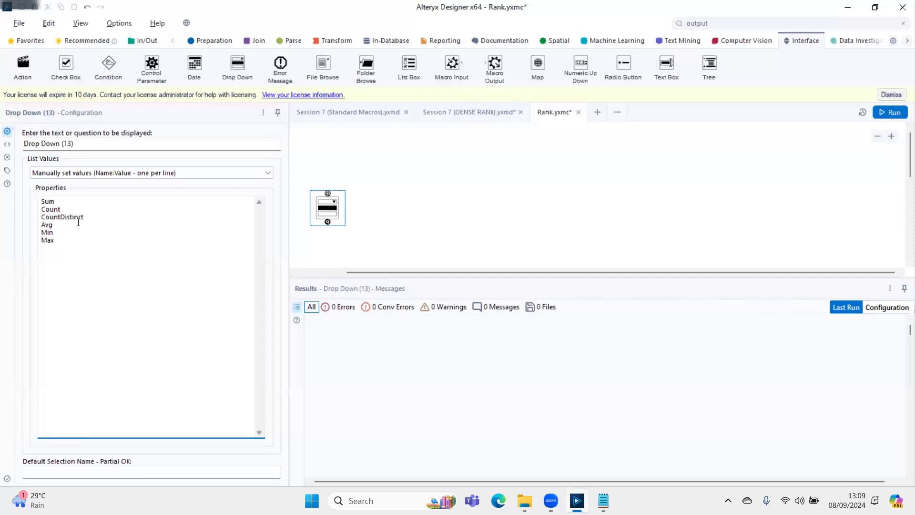
Set the Drop Down's displayed question to "Aggregation Method"
click(96, 144)
key(BackSpace)
text(Aggregati)
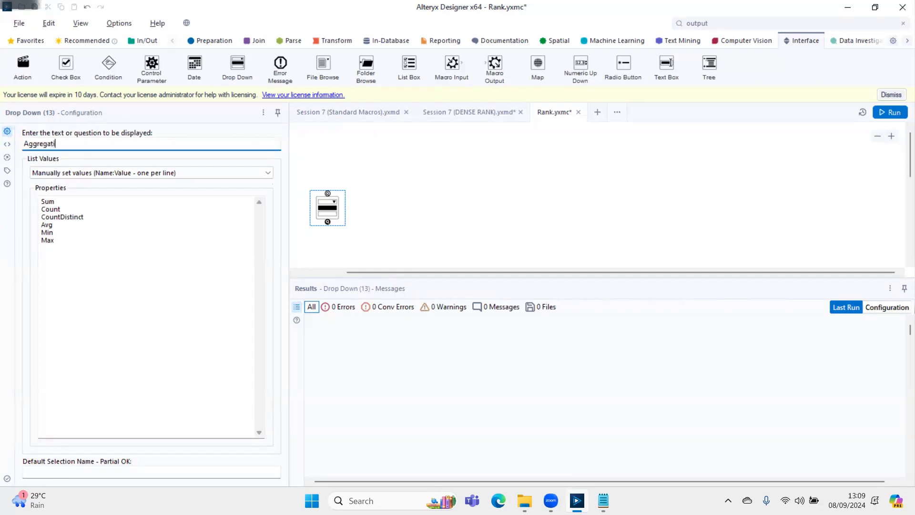
text(on Method)
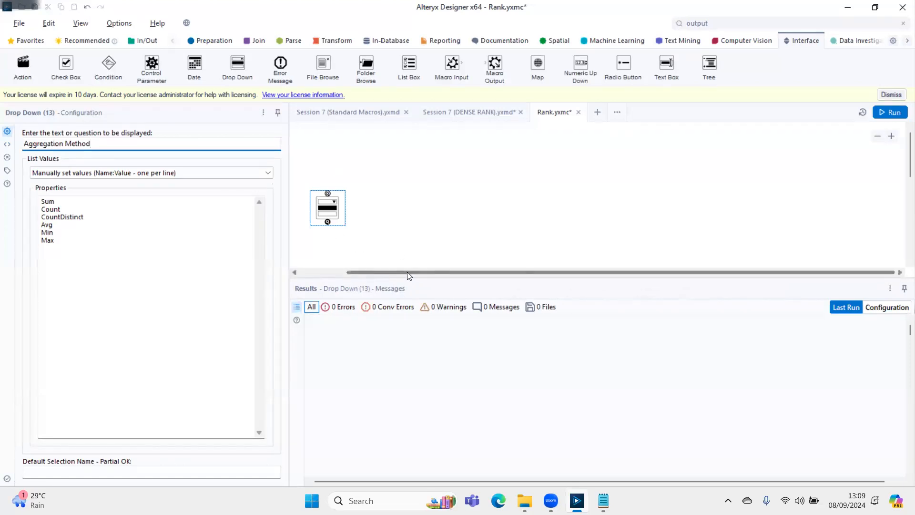
Remove the Count, Count Distinct, Average, Min and Max actions from the Summarize tool, keeping Product Type grouping and Profit sum
drag(407, 272, 362, 271)
scroll(525, 225, down, 2)
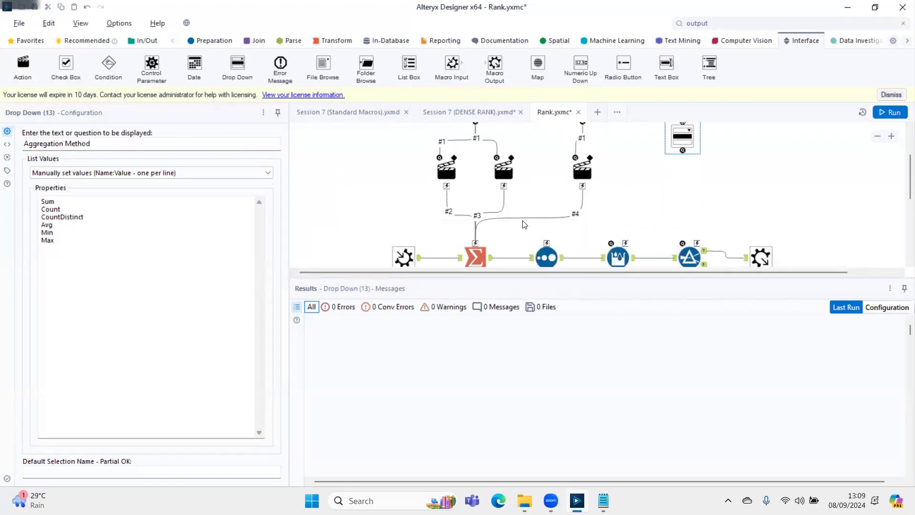
click(474, 256)
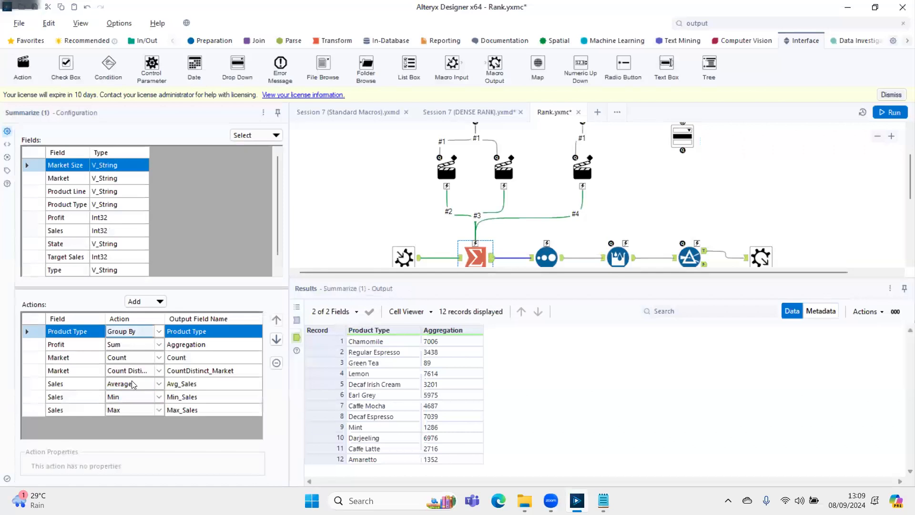
click(7, 144)
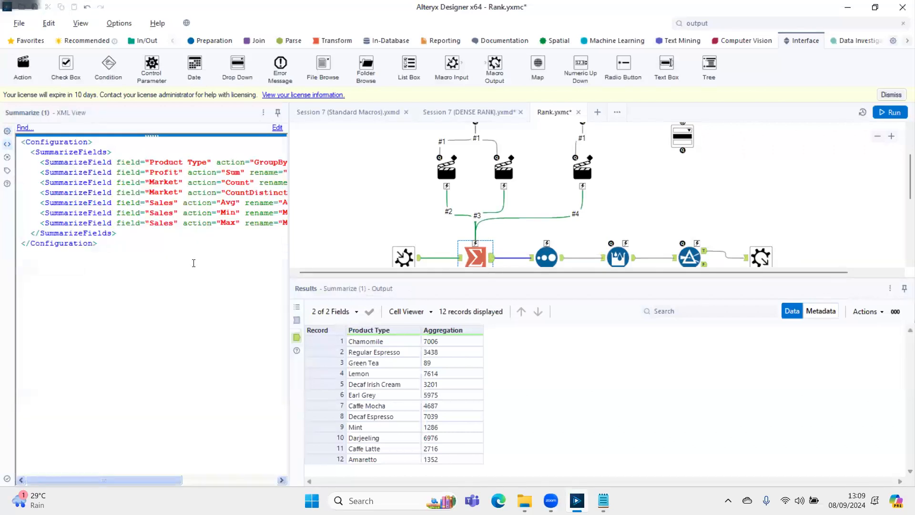
click(7, 131)
click(50, 357)
click(276, 363)
click(276, 362)
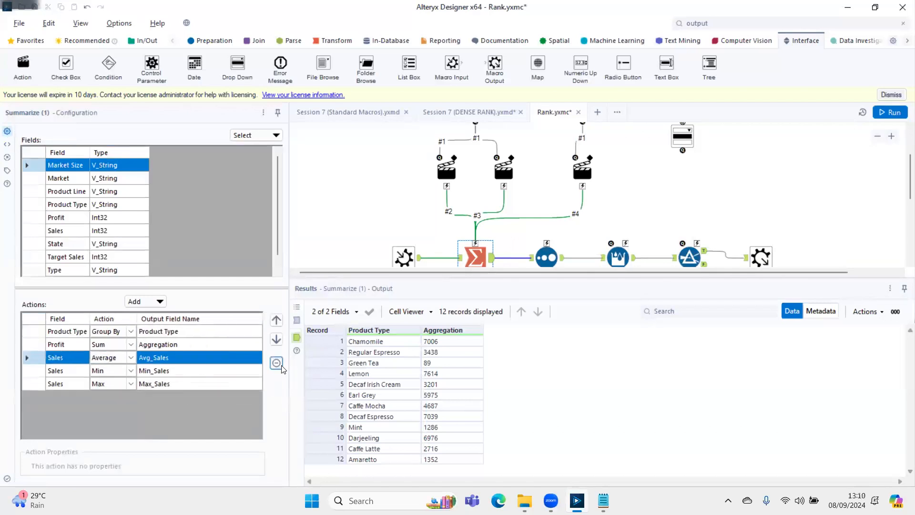
click(277, 363)
click(276, 363)
click(276, 363)
Connect the Aggregation Method Drop Down to the Summarize tool and place the new Action tool beneath the Drop Down
click(683, 137)
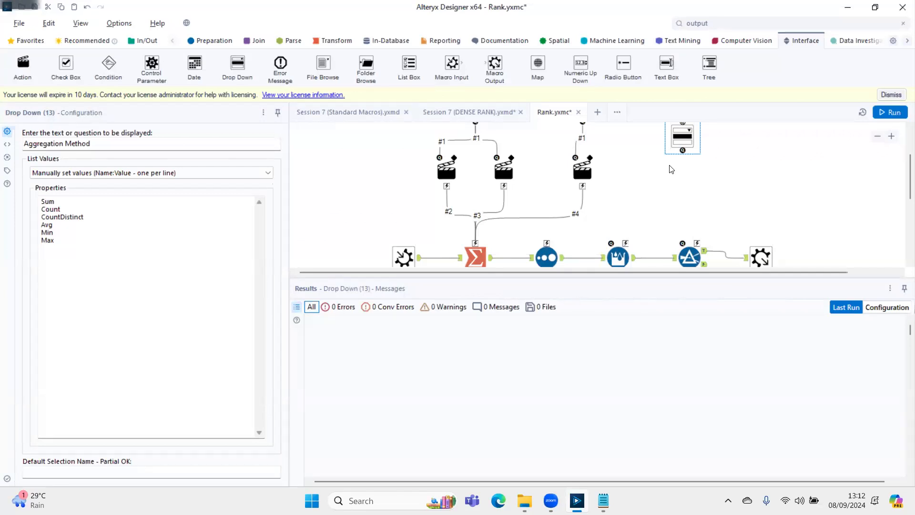
click(484, 252)
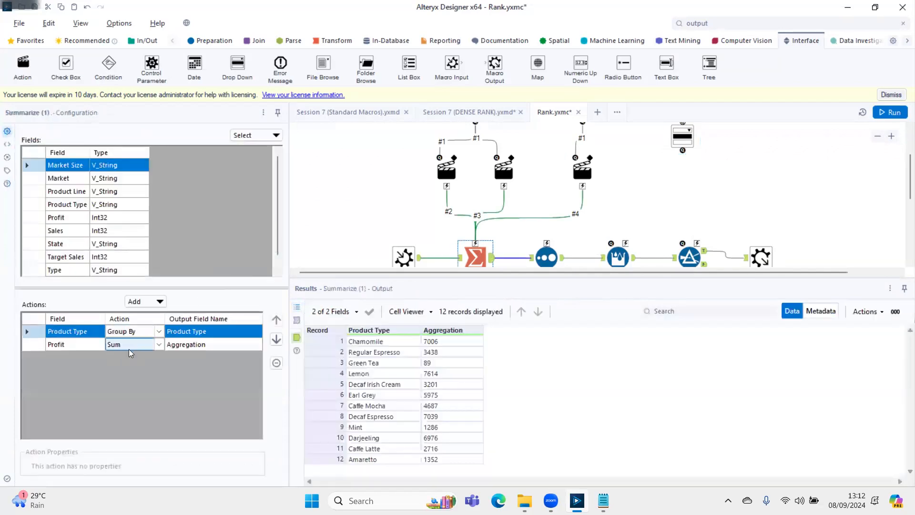
drag(684, 155, 491, 246)
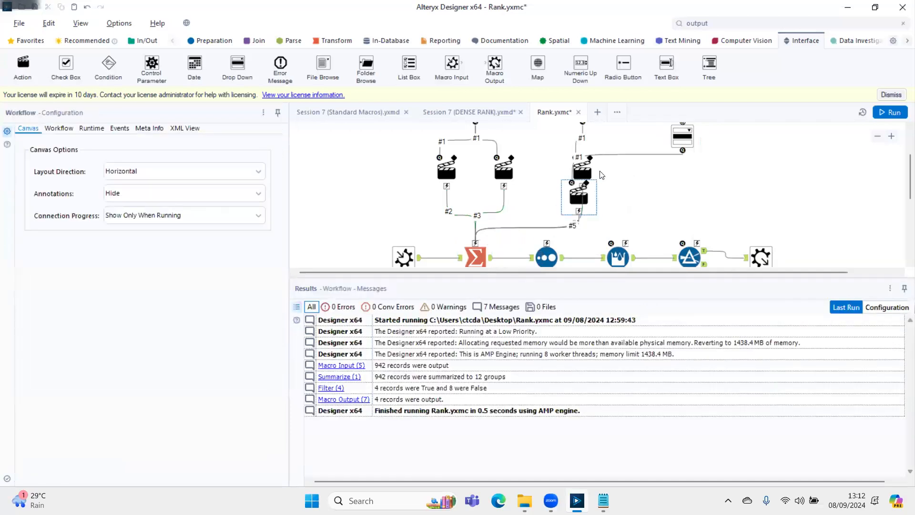
drag(596, 196, 686, 185)
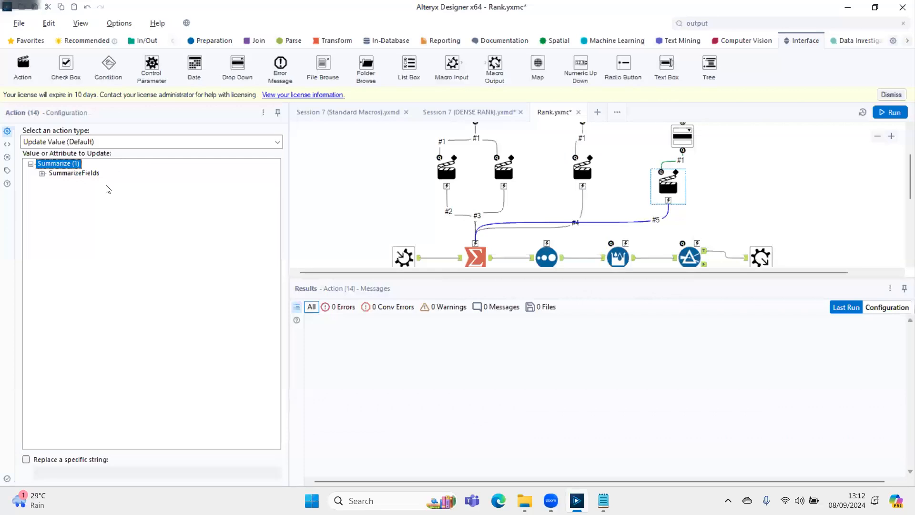
click(42, 173)
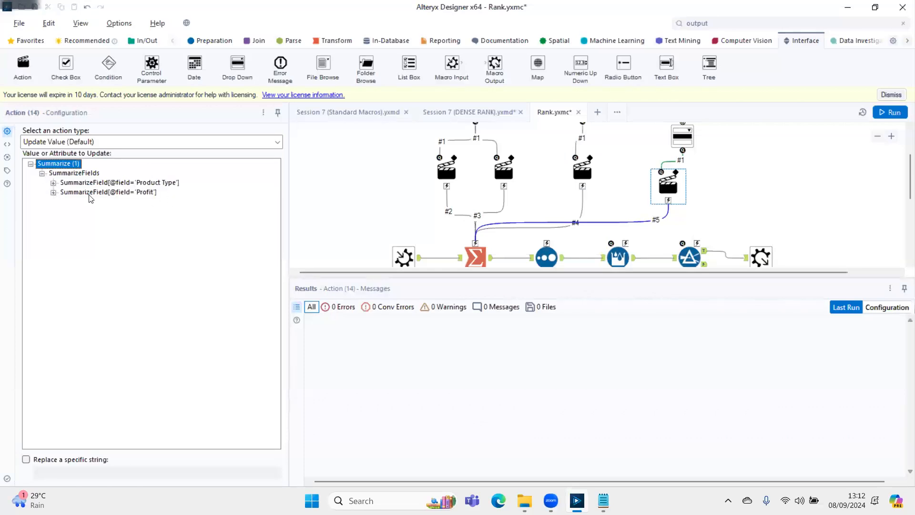
click(53, 182)
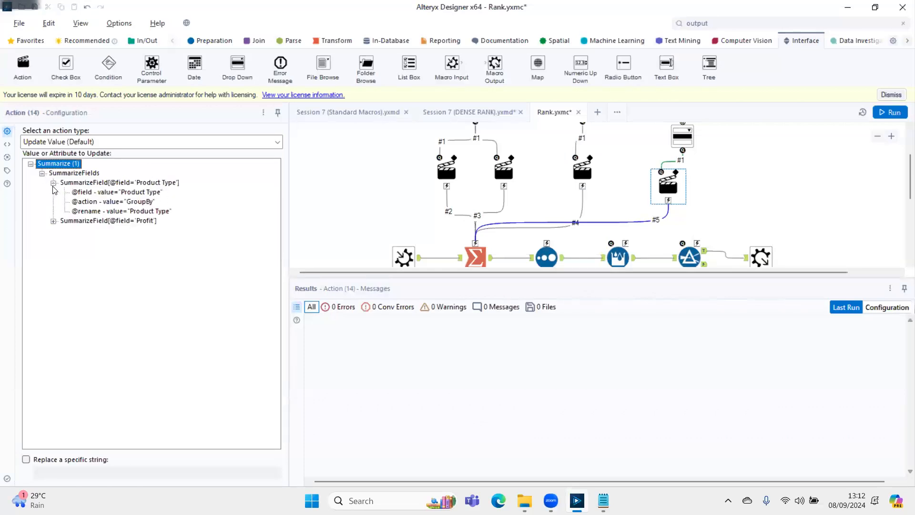
click(54, 221)
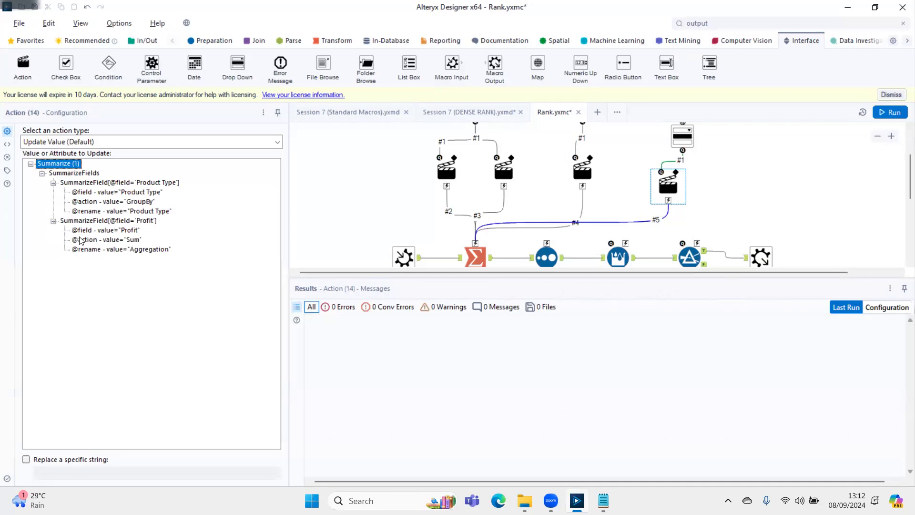
click(132, 240)
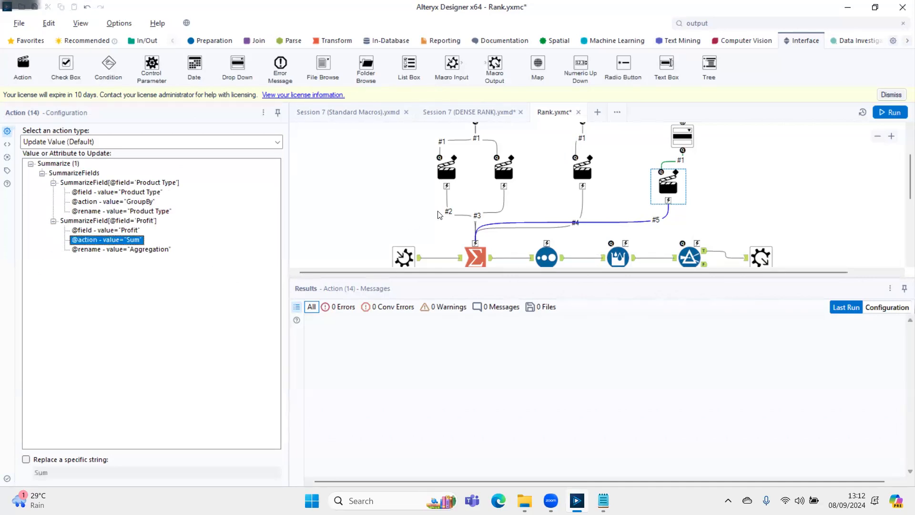
Align the Drop Down and its Action tool vertically
scroll(646, 173, up, 2)
drag(646, 173, 675, 231)
right_click(675, 232)
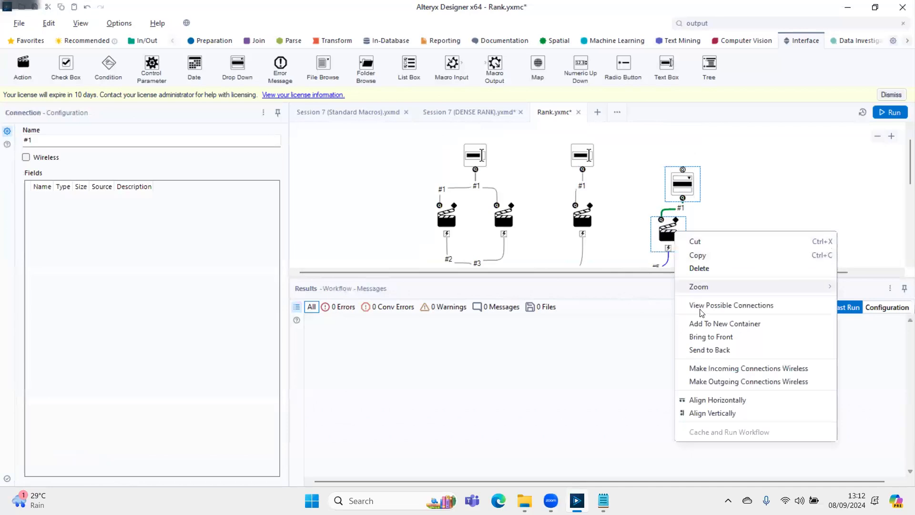
click(718, 416)
Align the two Text Boxes and the Drop Down horizontally, and do the same for the row of four Action tools
drag(423, 135, 700, 185)
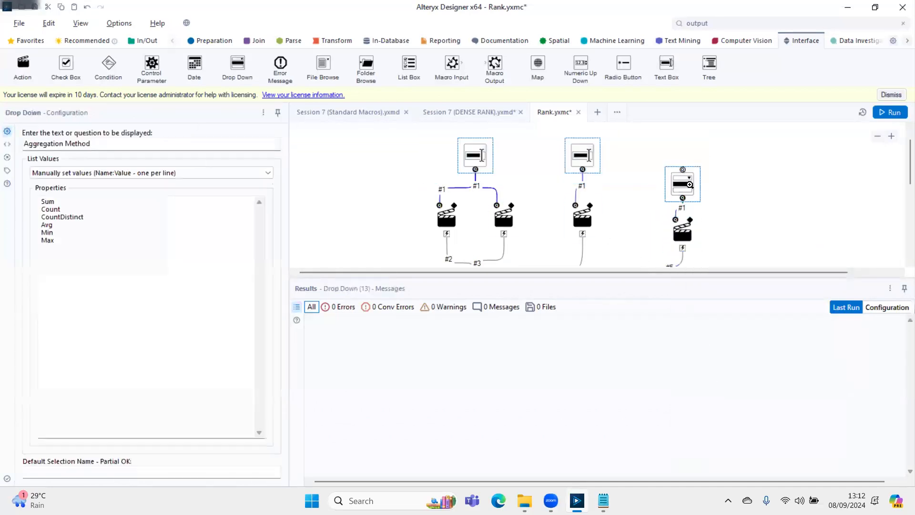
right_click(685, 182)
click(728, 343)
drag(404, 222, 680, 232)
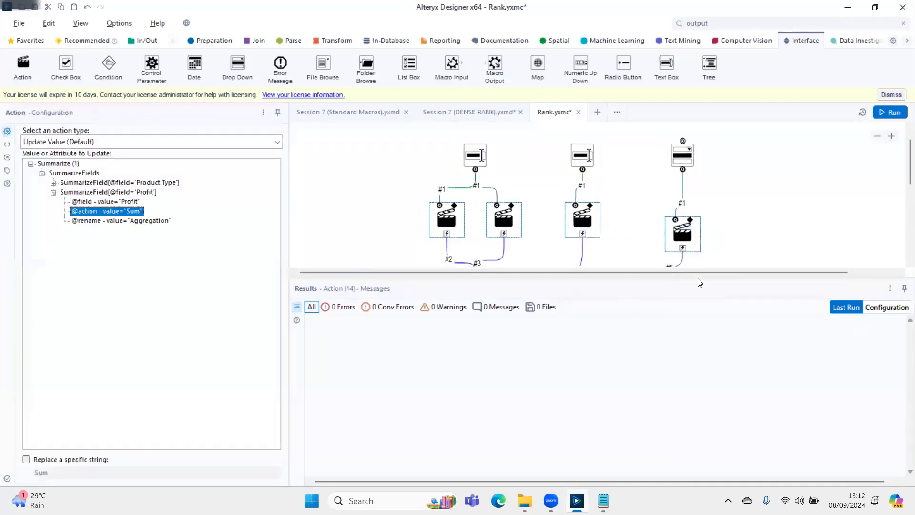
right_click(677, 231)
click(718, 401)
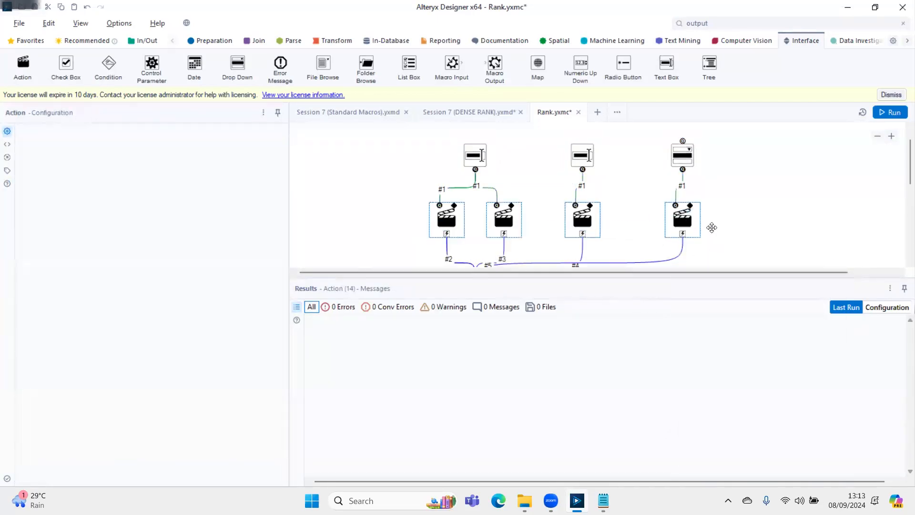
click(711, 228)
Save the Rank macro, refresh it in the Session 7 (DENSE RANK) workflow and run the workflow to check the macro's output
scroll(688, 228, down, 1)
click(682, 172)
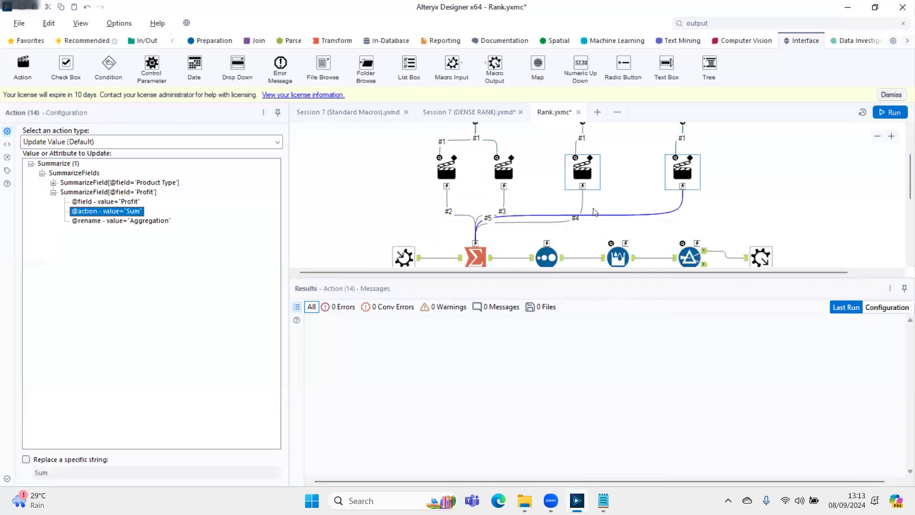
scroll(725, 221, up, 1)
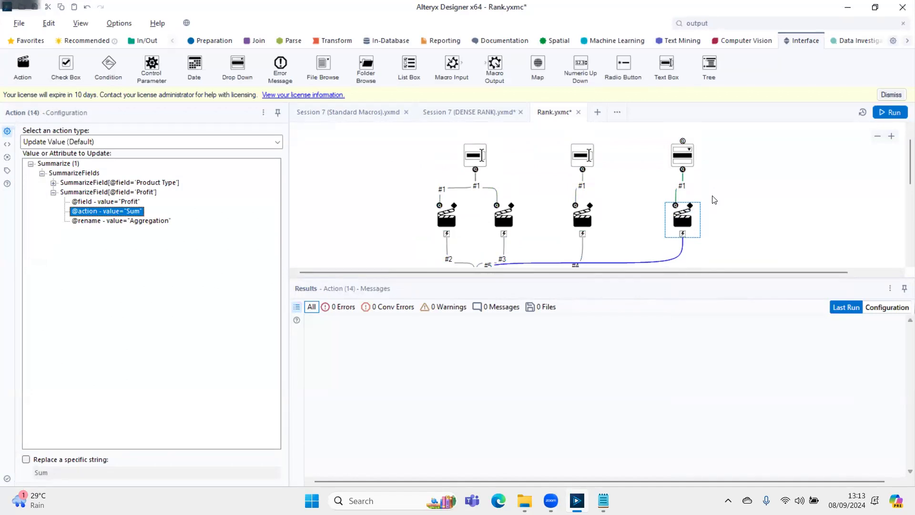
key(ctrl+s)
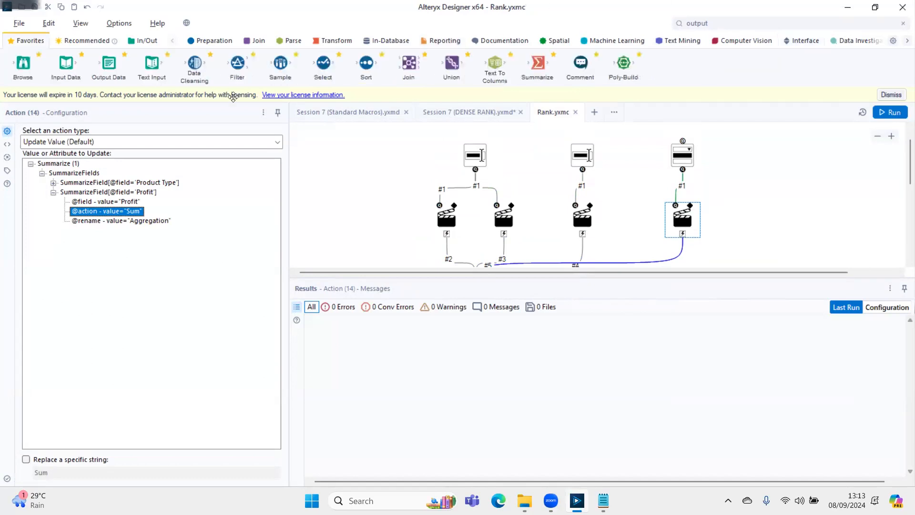
click(431, 118)
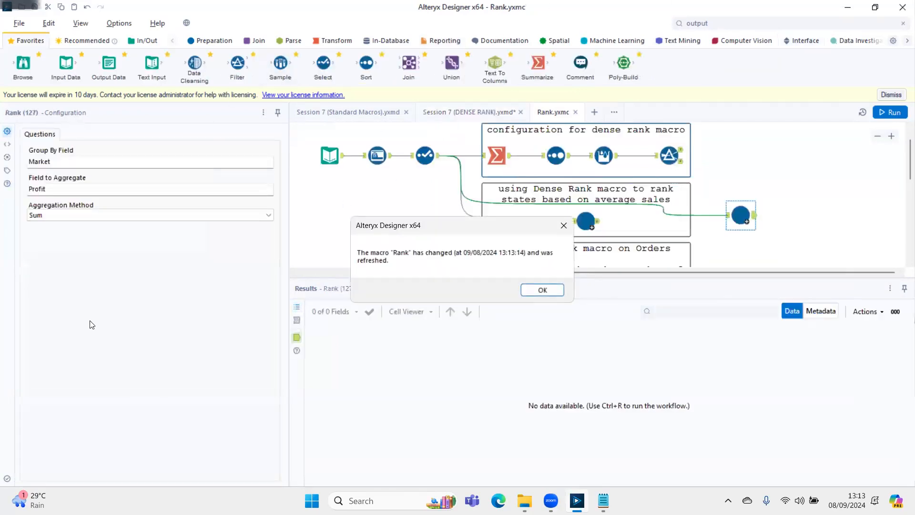
click(555, 289)
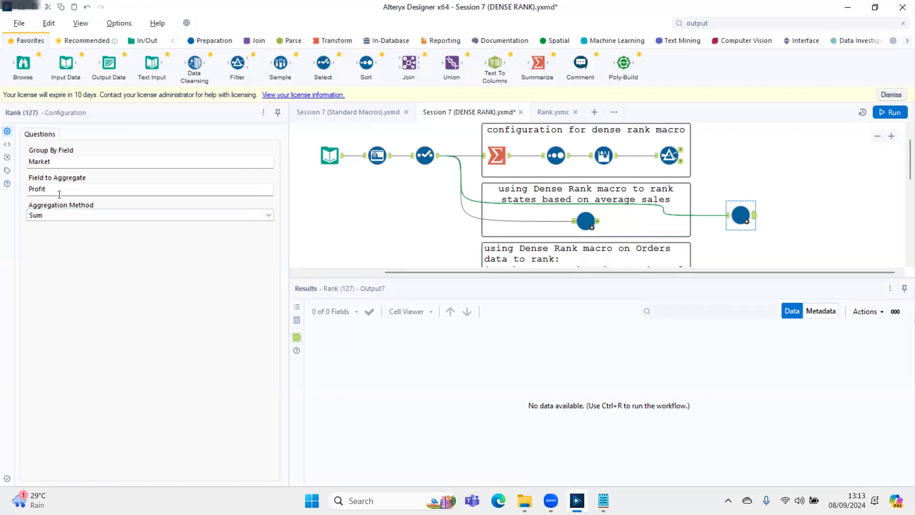
key(ctrl+r)
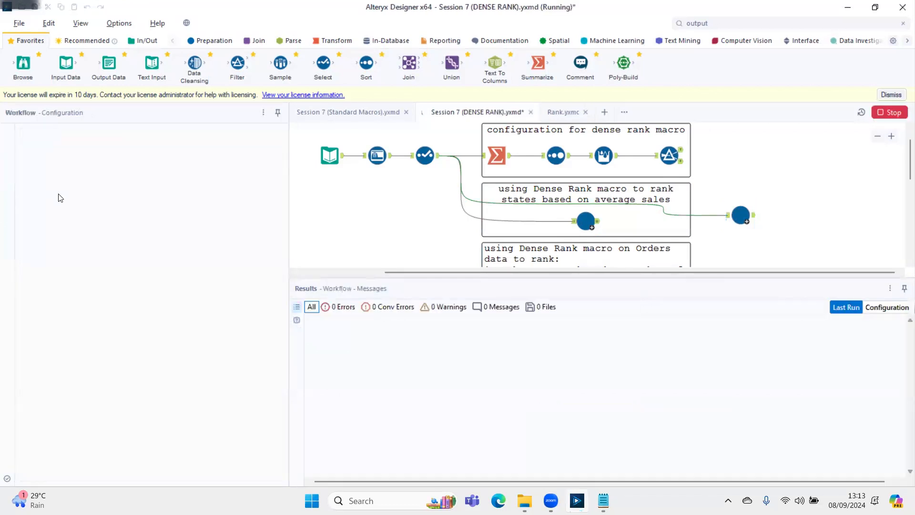
click(740, 211)
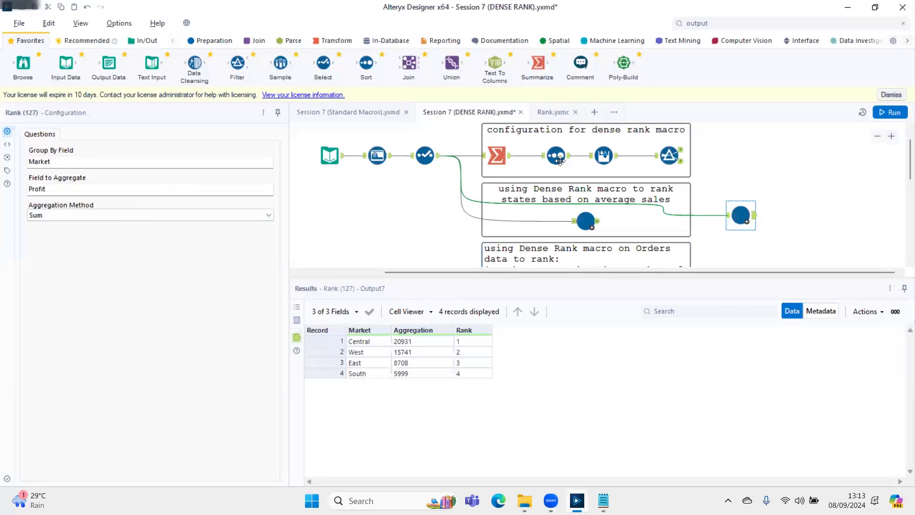
Duplicate the Rank macro tool below the existing one and connect the Select tool's output to the copy
drag(710, 179, 765, 242)
key(ctrl+v)
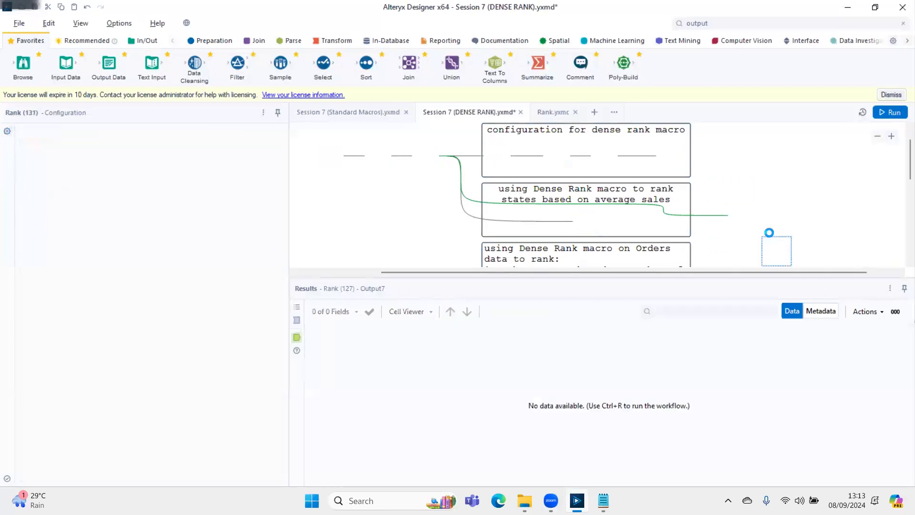
drag(439, 156, 778, 257)
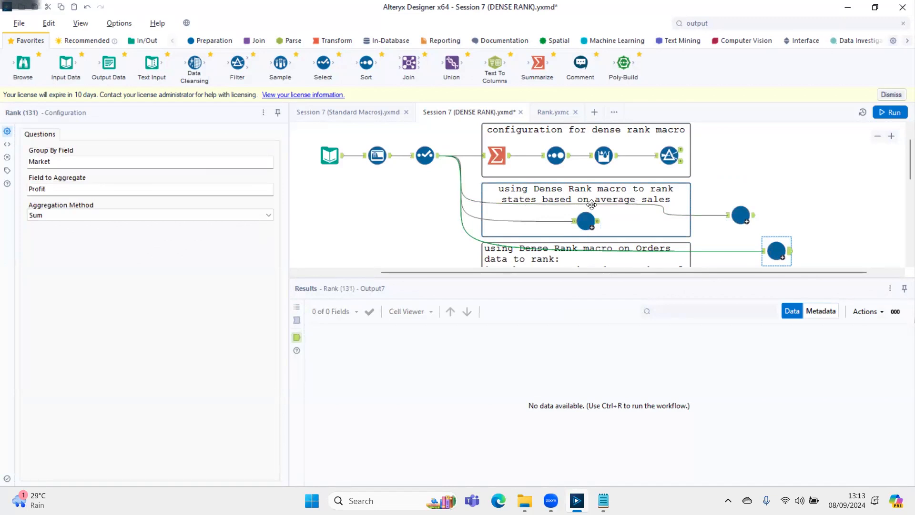
Set the copied Rank macro's Group By Field to State and its Field to Aggregate to Sales, using names from the input metadata
click(743, 250)
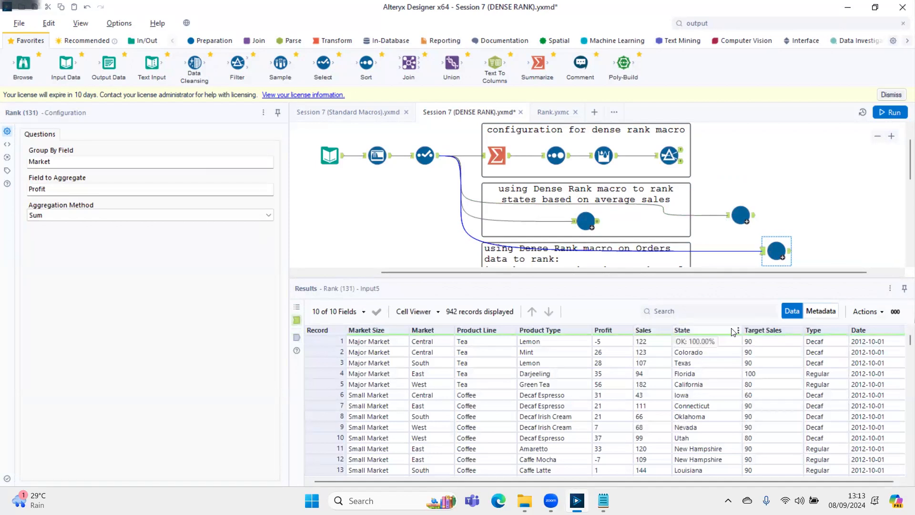
click(821, 311)
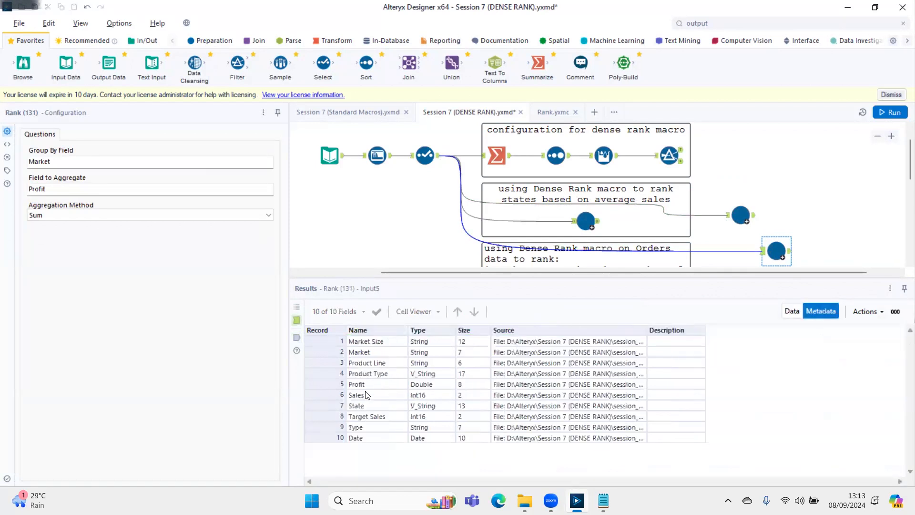
click(363, 407)
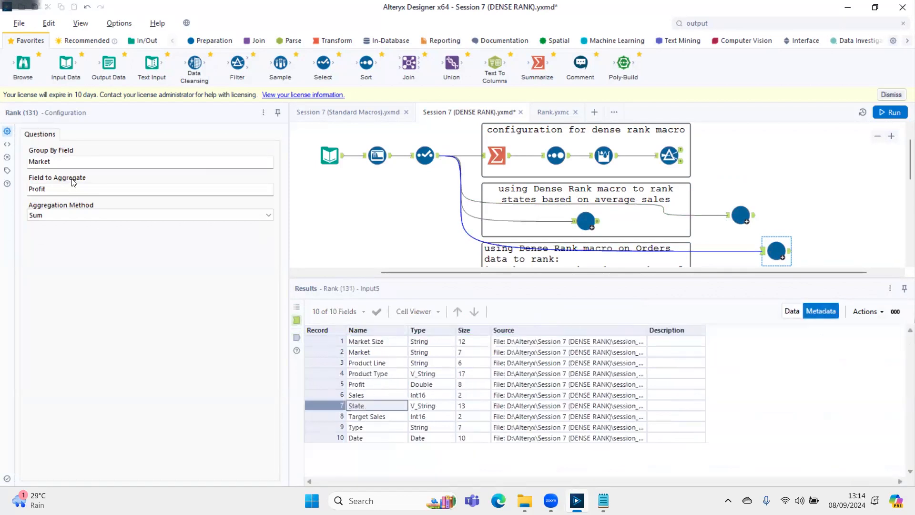
key(ctrl+a)
key(ctrl+v)
click(371, 395)
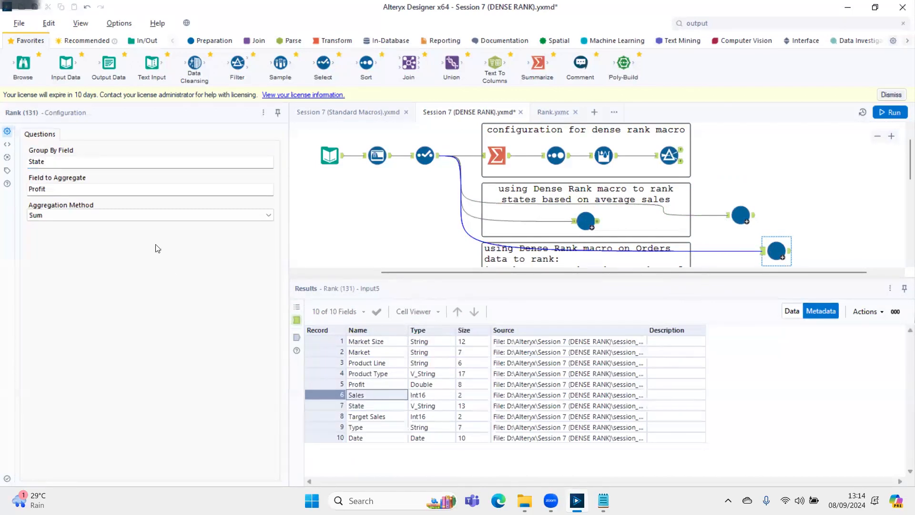
click(71, 188)
key(ctrl+a)
key(ctrl+v)
Set the copied Rank macro's Aggregation Method to Avg, run the workflow and view its output data
click(74, 213)
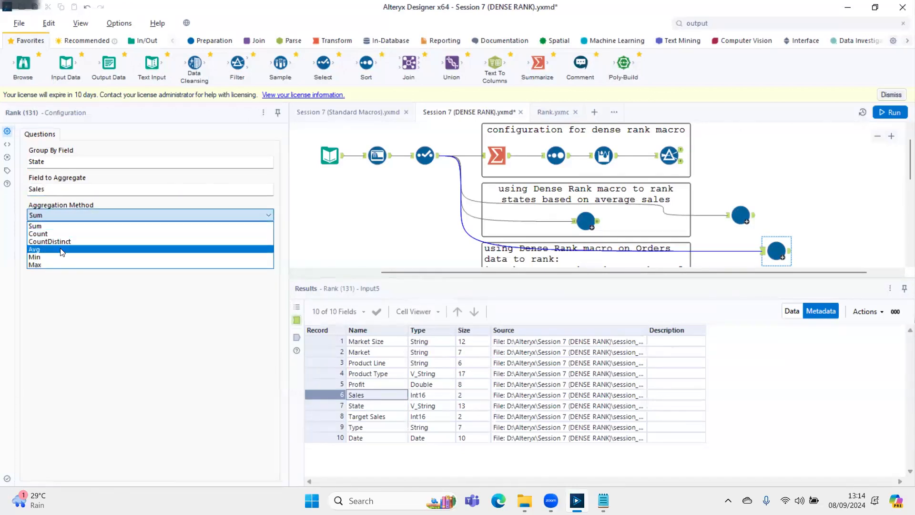
click(62, 249)
key(ctrl+r)
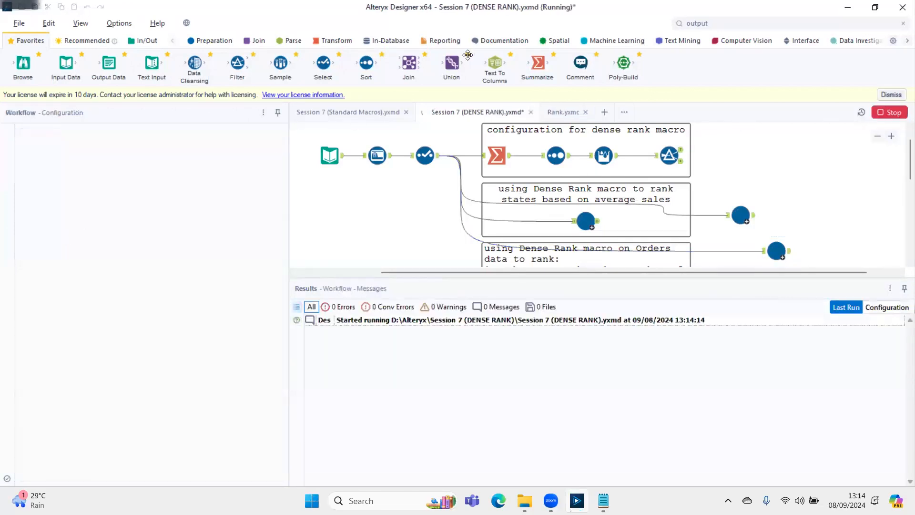
click(786, 254)
click(792, 311)
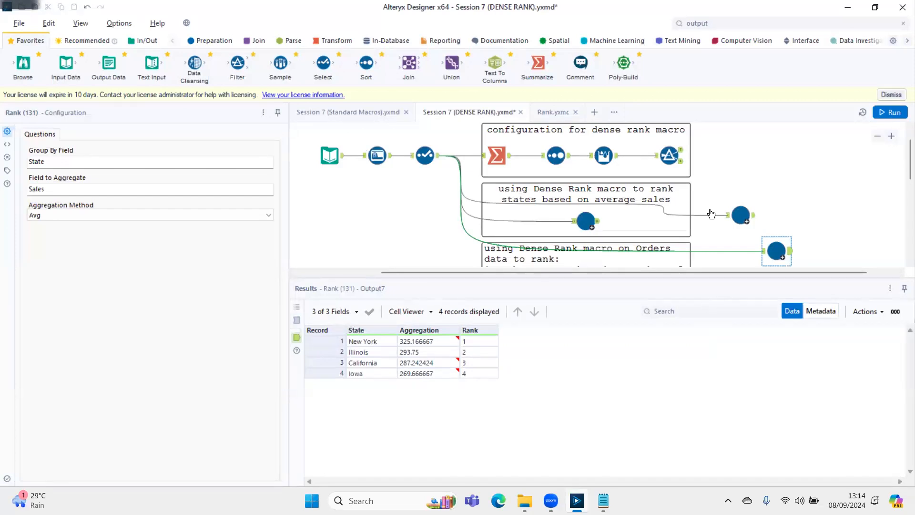
Review the available Aggregation Method options and return to the Rank.yxmc macro
click(143, 215)
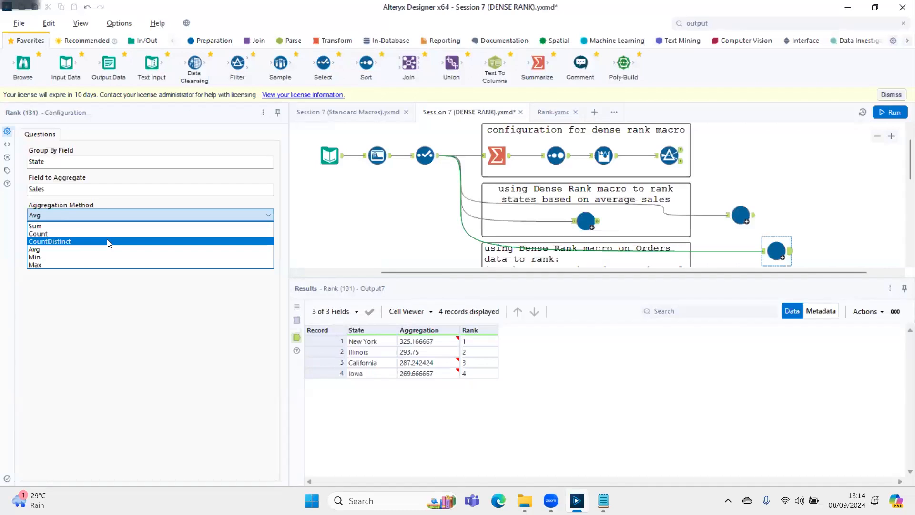
click(556, 116)
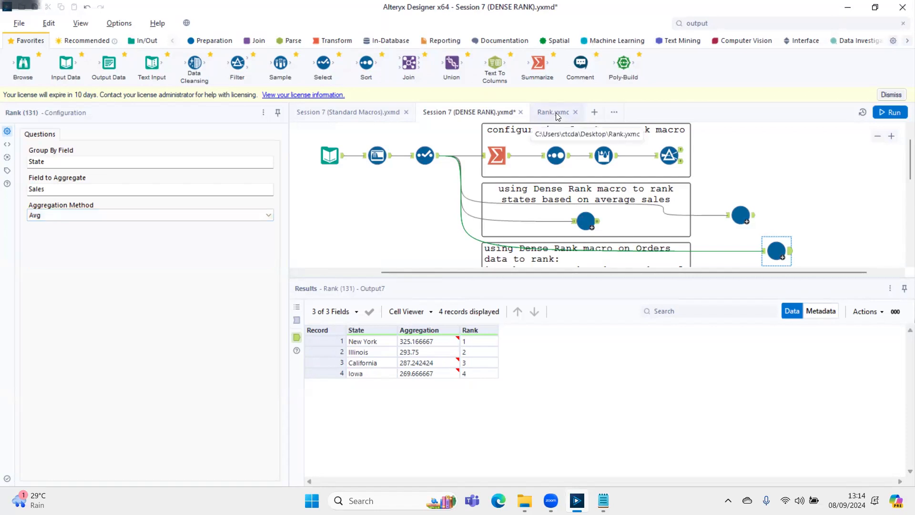
click(546, 113)
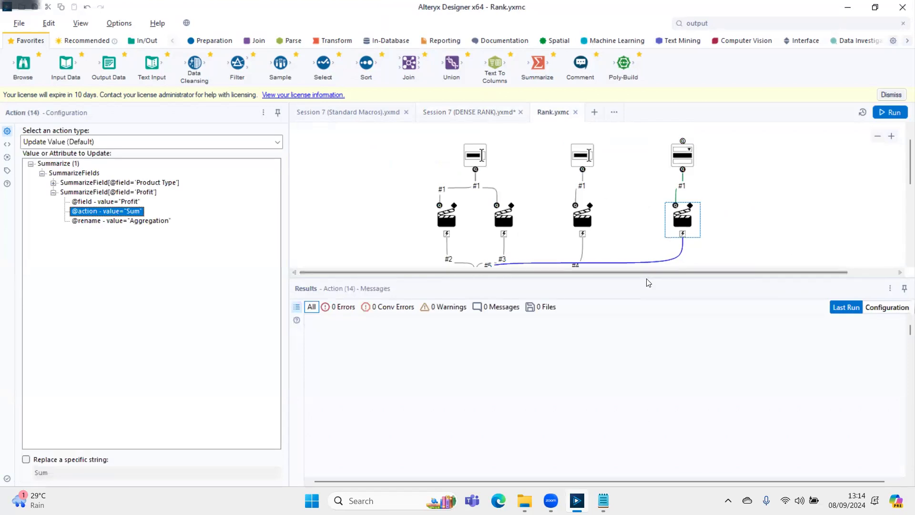
Shift the Sort, multi-row, Filter and Macro Output tools to the right, away from the Summarize tool
drag(645, 277, 662, 379)
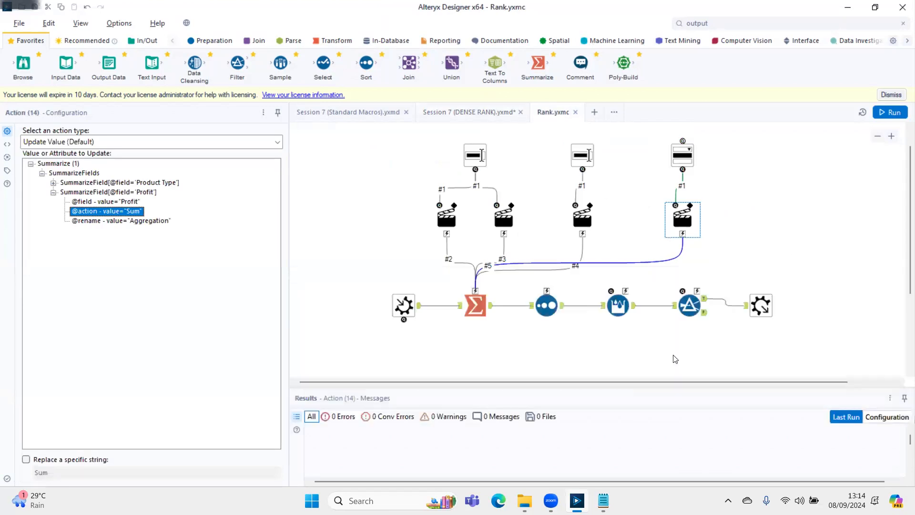
drag(539, 354, 759, 291)
key(Right)
key(Right)
key(Right)
key(Right)
key(Right)
key(Right)
key(Right)
key(Right)
key(Right)
key(Right)
key(Right)
key(Right)
key(Right)
key(Right)
key(Right)
key(Right)
key(Right)
key(Right)
key(Right)
key(Right)
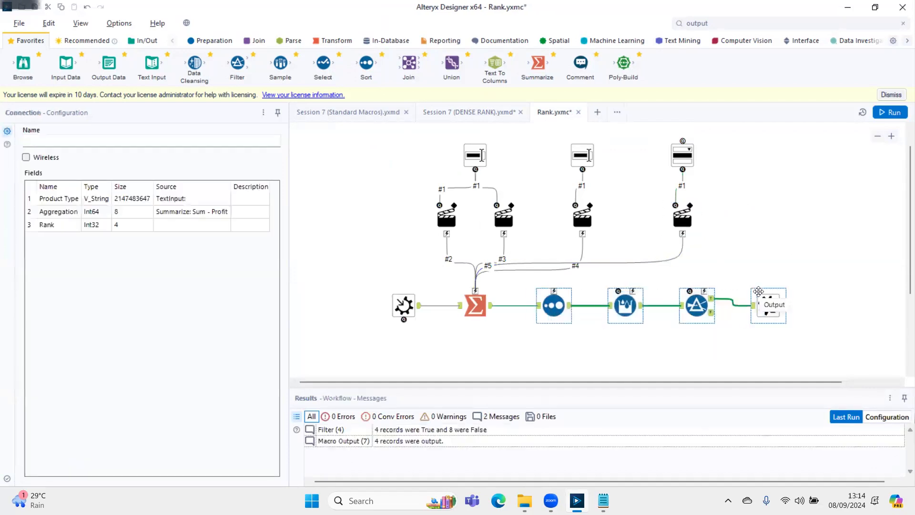
key(Right)
key(Right)
key(Right)
key(Right)
key(Right)
key(Right)
key(Right)
key(Right)
key(Right)
key(Right)
Move the Summarize tool right so that it sits beneath the Action tools feeding it
ctrl+click(478, 304)
click(478, 303)
drag(478, 304, 572, 304)
Review the Filter tool's Rank condition, then add a Numeric Up Down interface tool above it with the question text N
drag(535, 383, 657, 372)
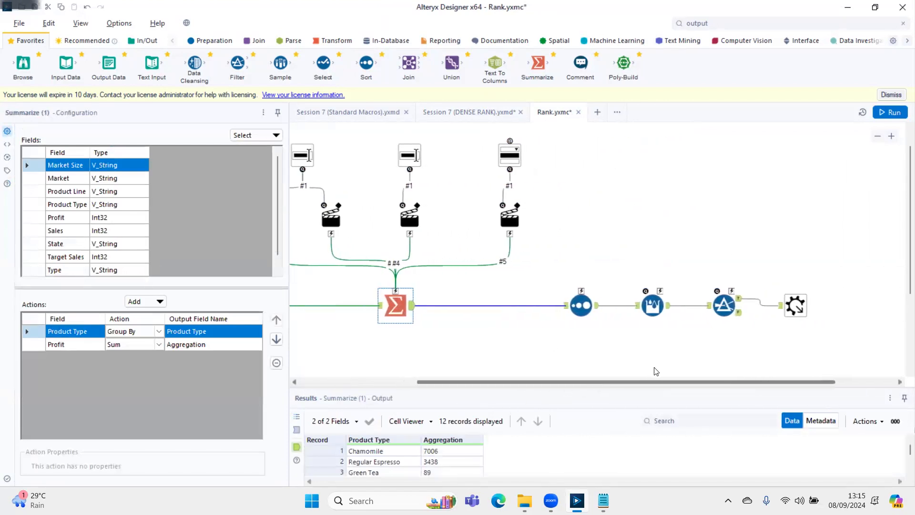
click(724, 302)
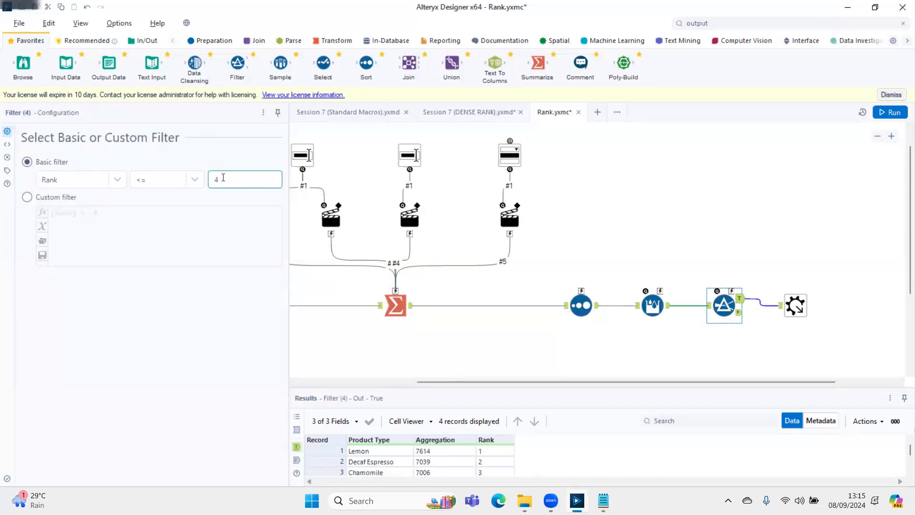
click(795, 41)
drag(581, 64, 717, 156)
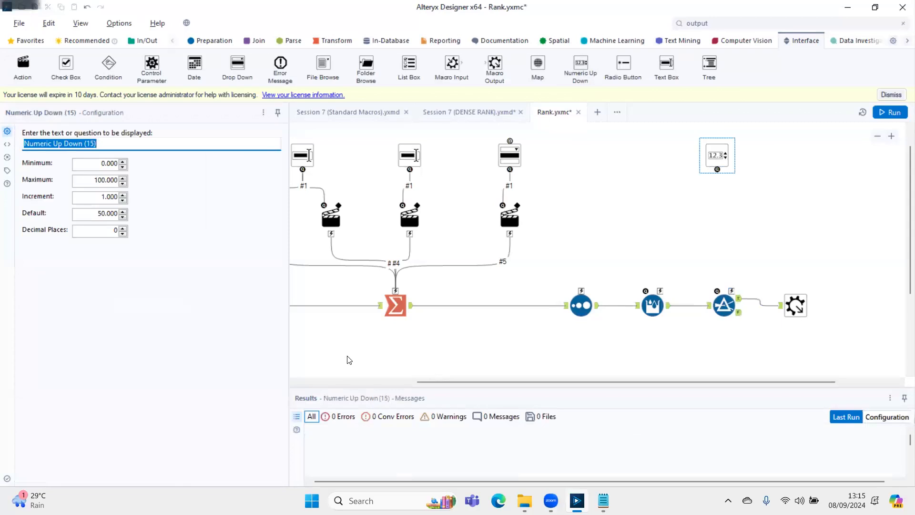
text(N)
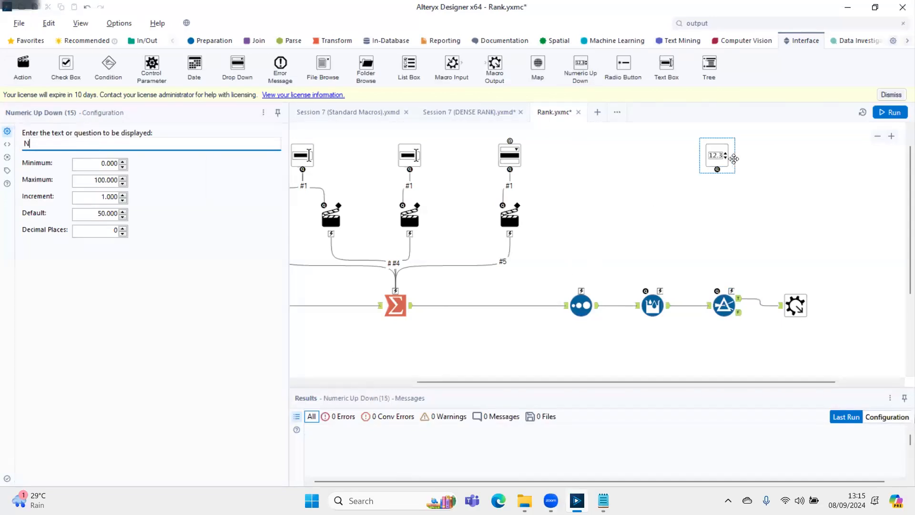
Connect the Numeric Up Down tool to the Filter and set its action to update the Operand value of the Rank condition
drag(717, 170, 737, 291)
click(631, 173)
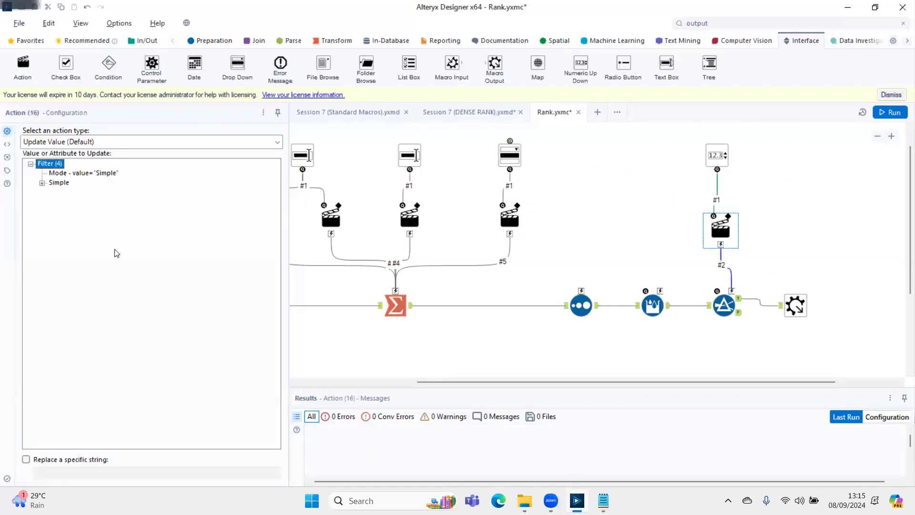
click(729, 317)
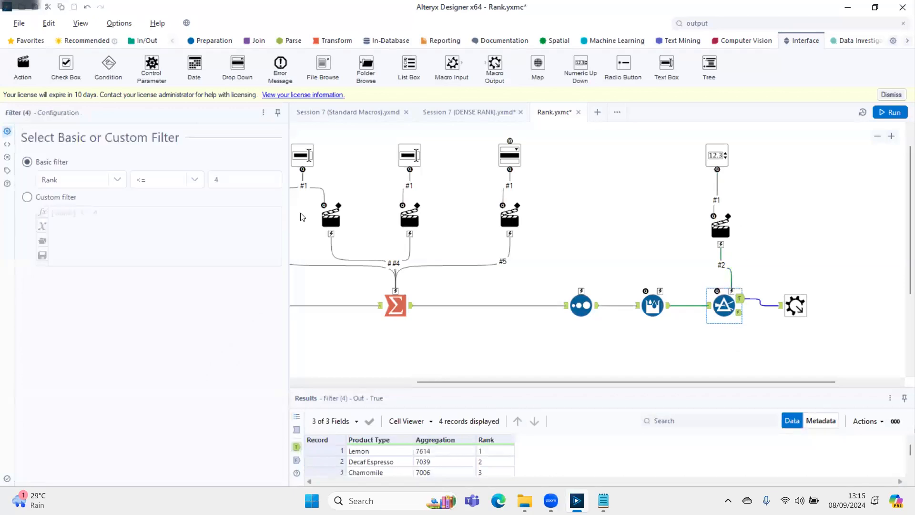
drag(220, 180, 198, 181)
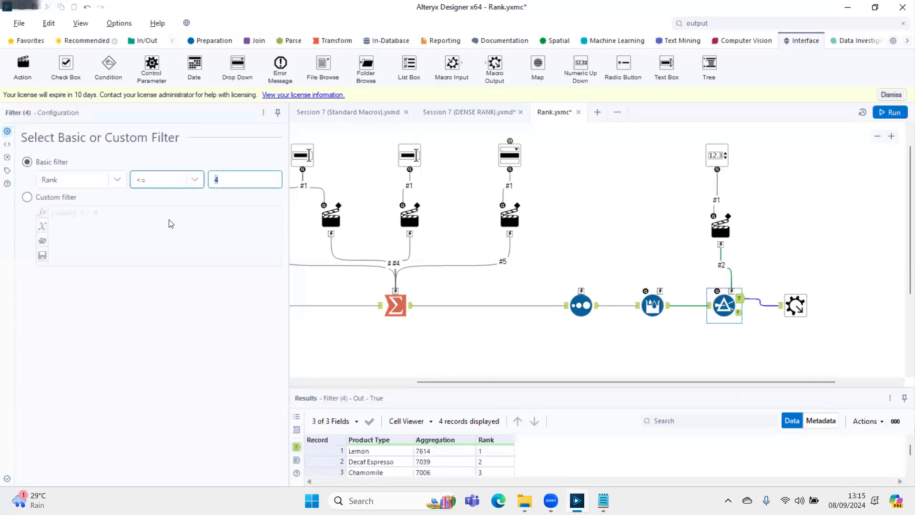
click(720, 234)
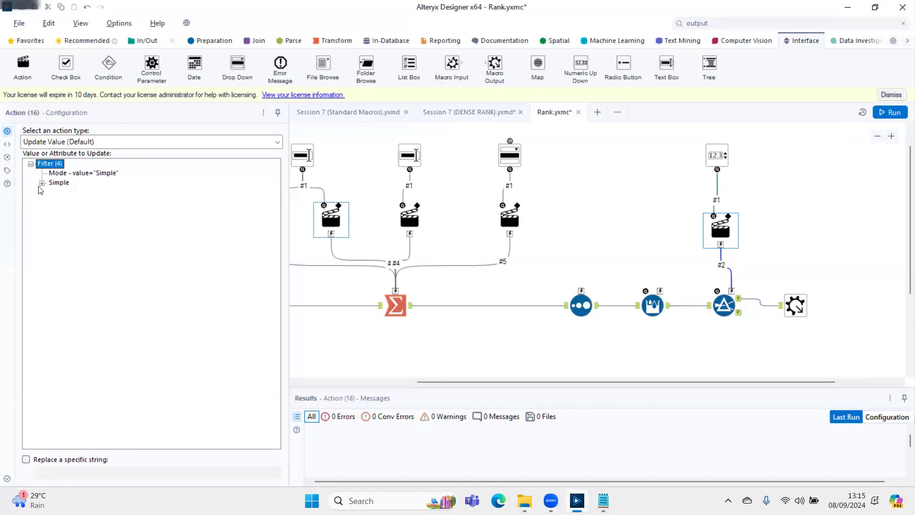
click(41, 183)
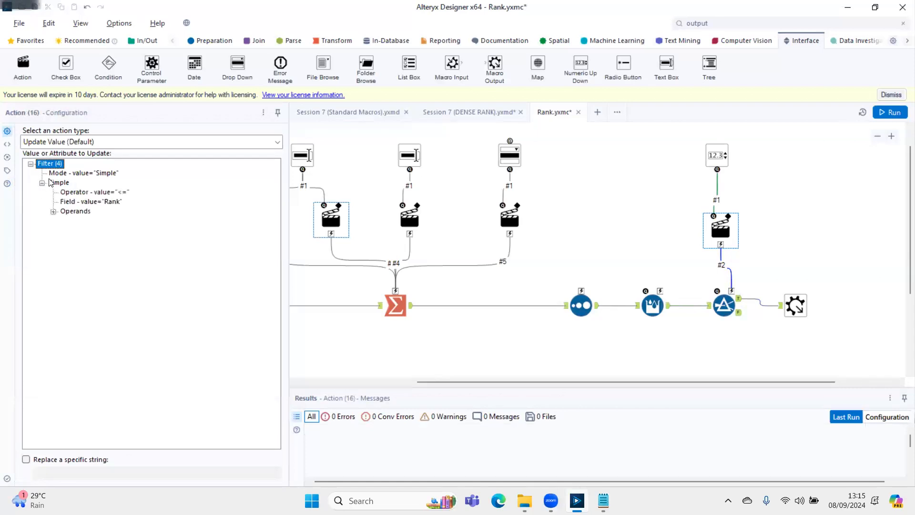
click(54, 212)
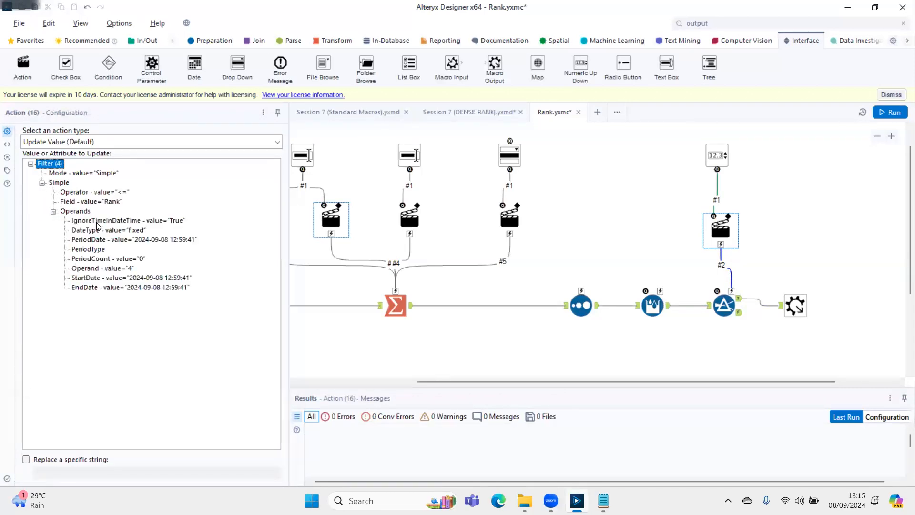
click(123, 269)
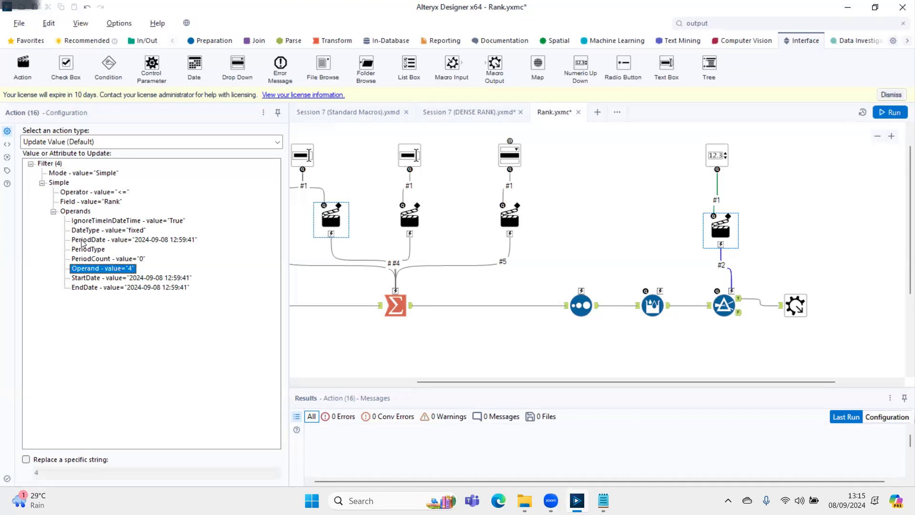
Align the Numeric Up Down, its Action tool and the Filter vertically
drag(694, 138, 731, 310)
right_click(727, 231)
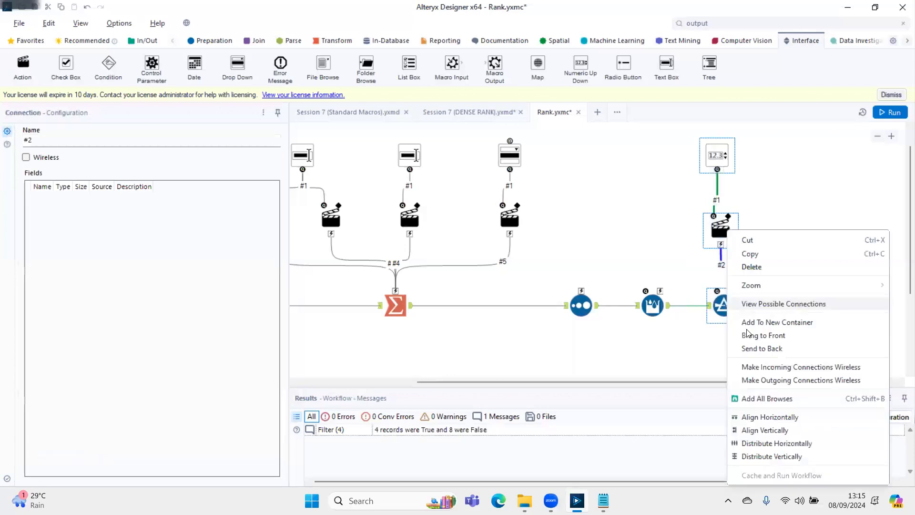
click(764, 430)
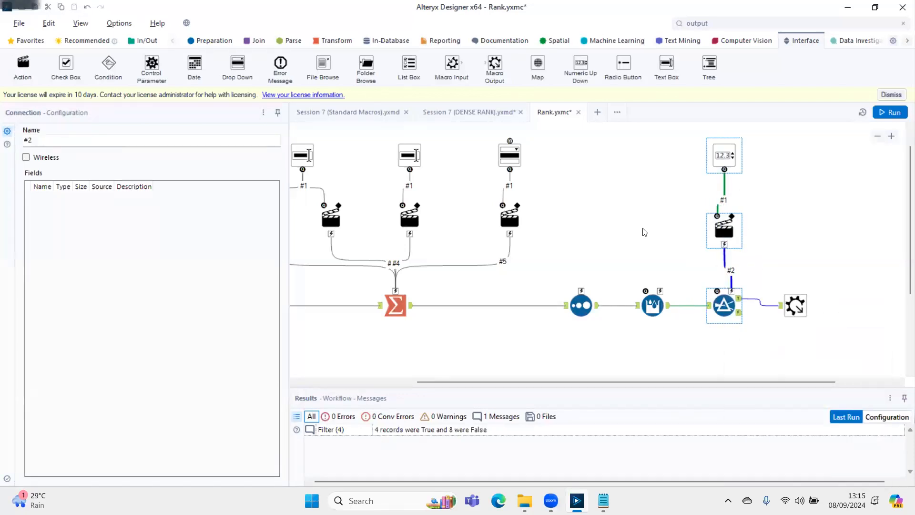
Align all five Action tools horizontally in one row
scroll(644, 232, down, 2)
drag(351, 201, 726, 216)
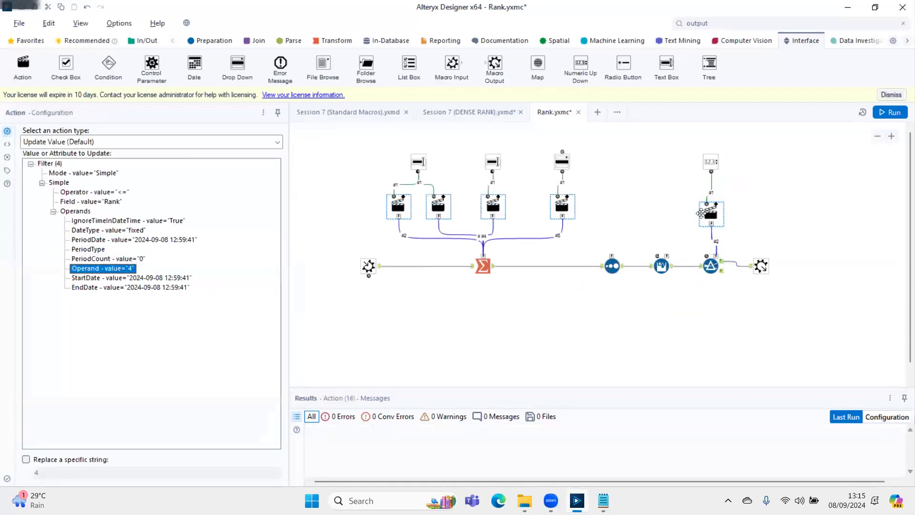
right_click(702, 217)
click(748, 397)
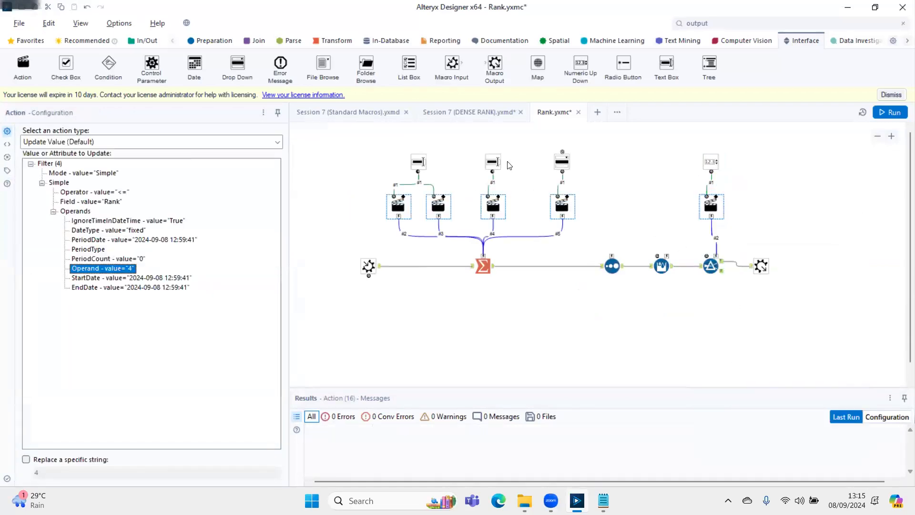
Align the two Text Boxes, the Drop Down and the Numeric Up Down horizontally and save the macro
drag(733, 152, 386, 165)
right_click(711, 165)
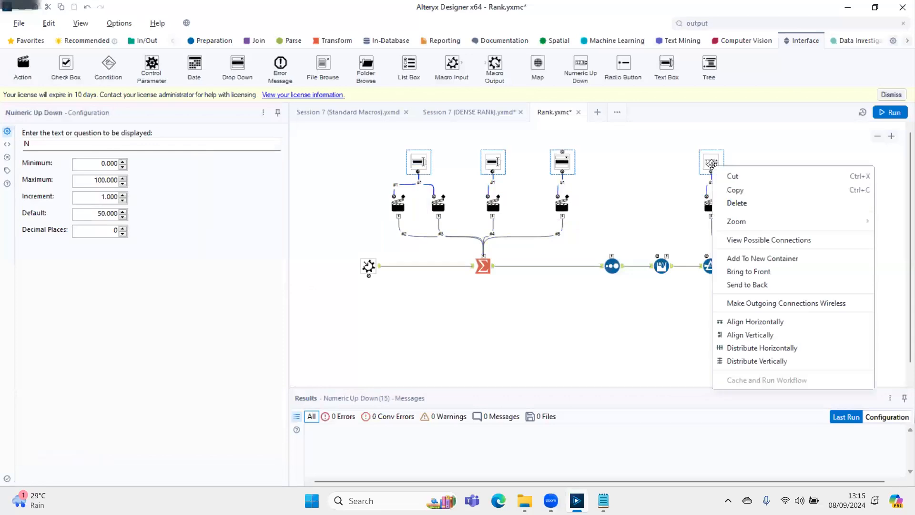
click(759, 322)
key(ctrl+s)
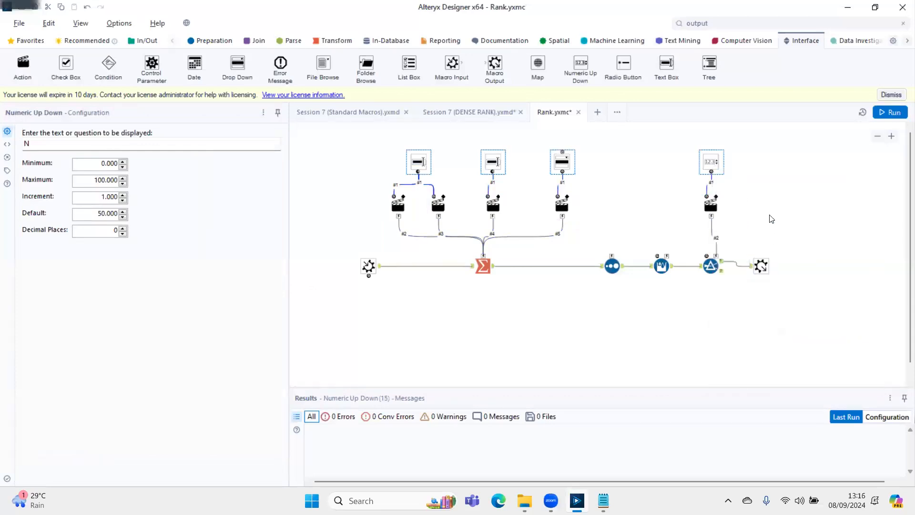
Return to the Session 7 (DENSE RANK) workflow and set N to 3 for the Rank macro that groups by Market
click(468, 113)
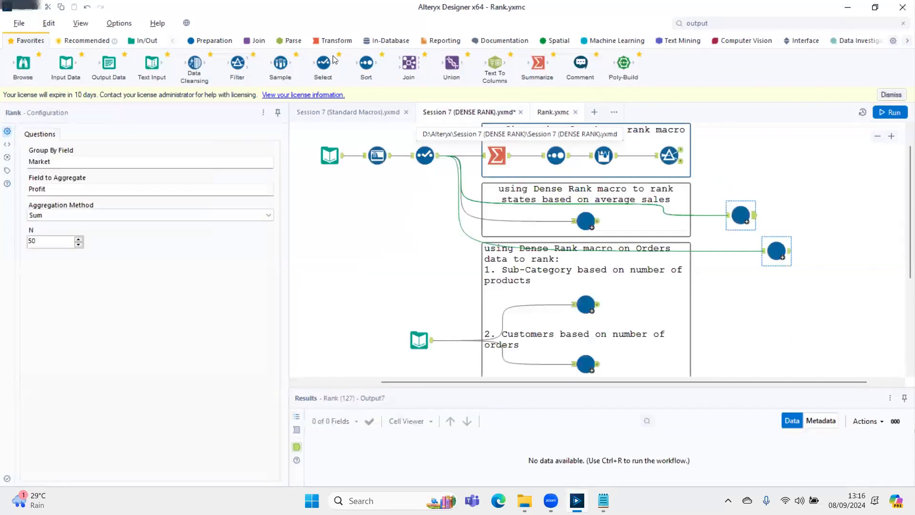
key(Return)
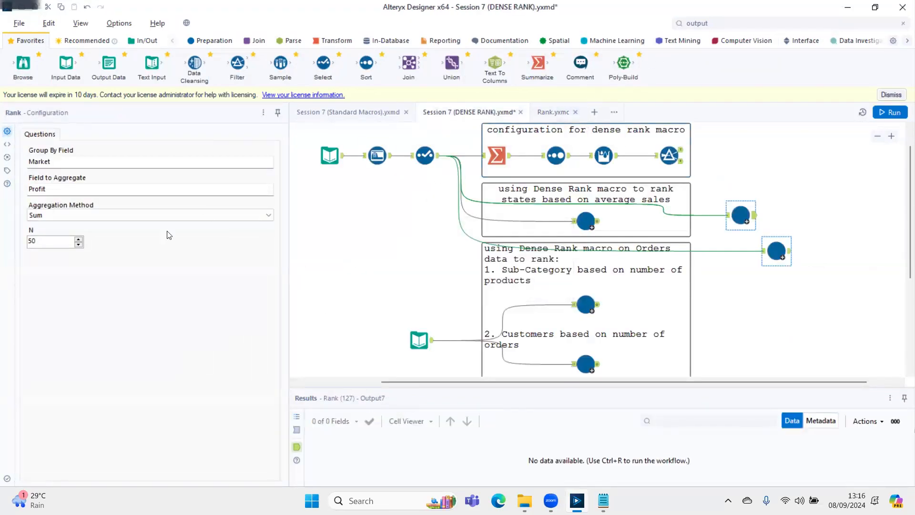
double_click(47, 246)
text(3)
click(323, 246)
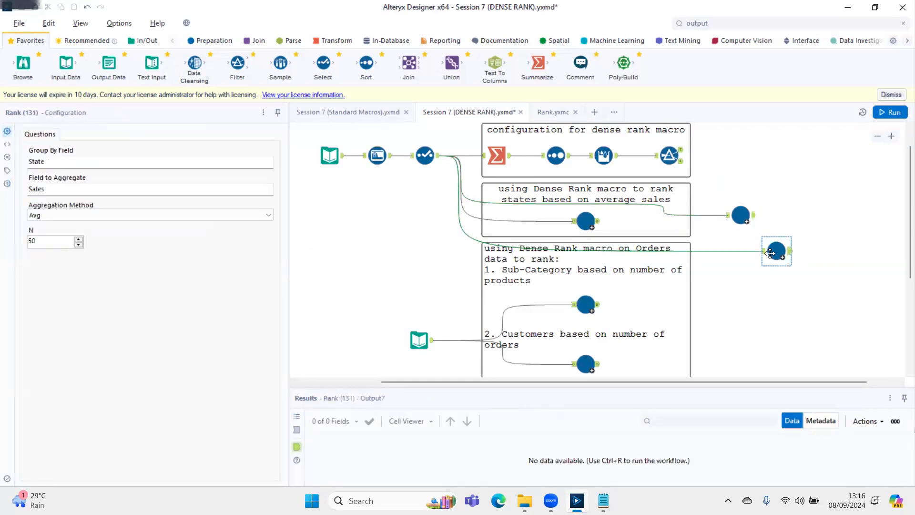
Run the workflow and view the output data of the Rank macro grouped by Market in an enlarged results pane
click(742, 219)
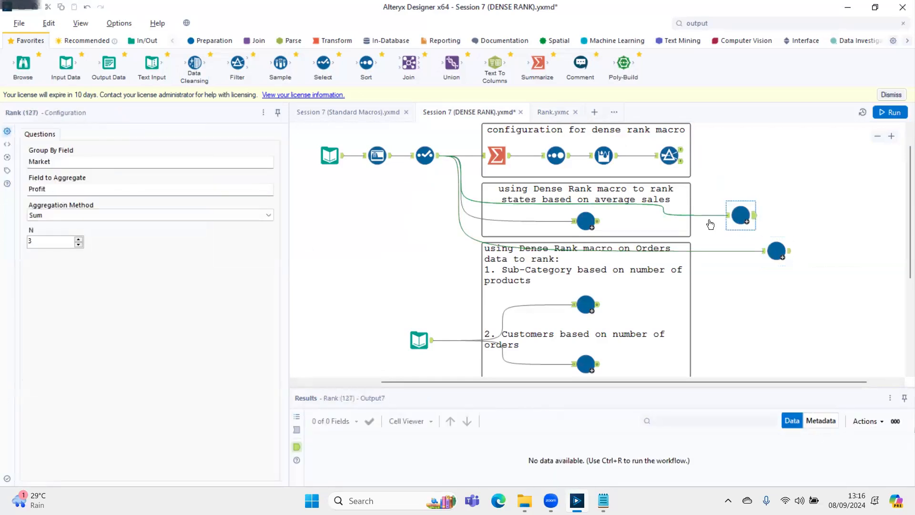
click(354, 233)
key(ctrl+r)
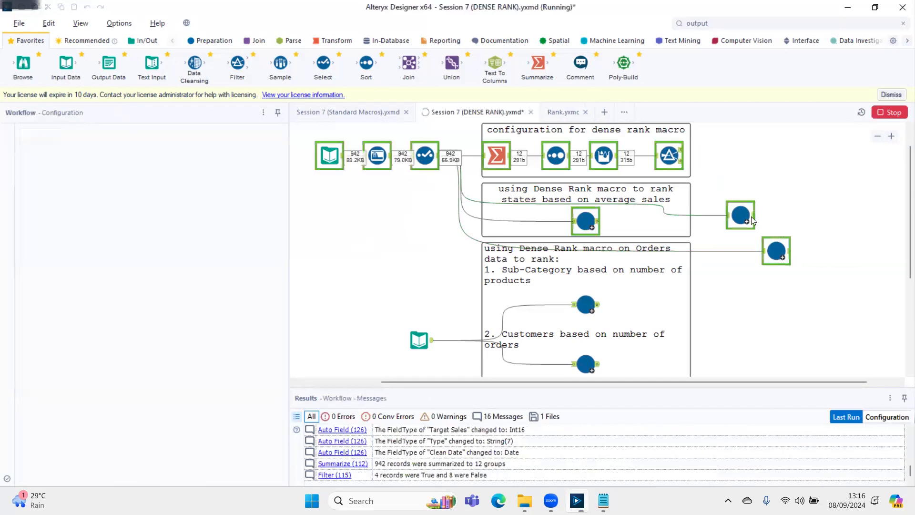
click(753, 217)
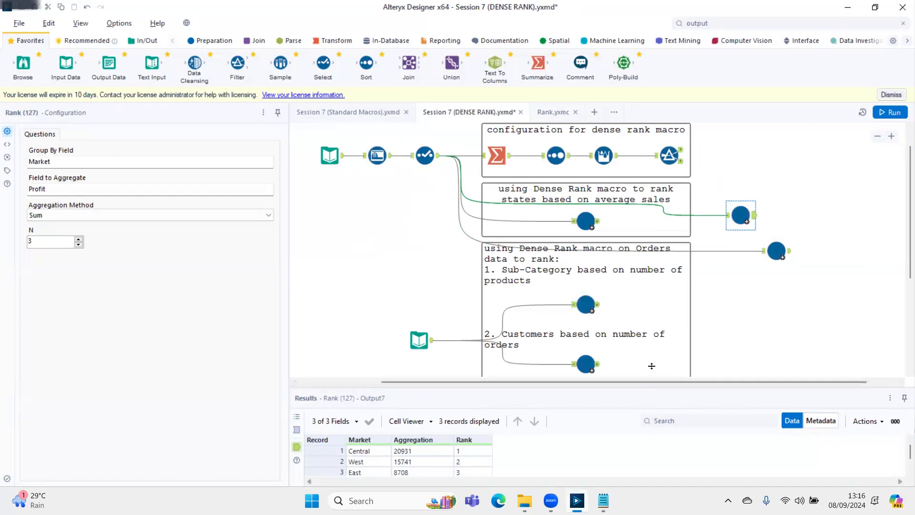
drag(651, 388, 644, 289)
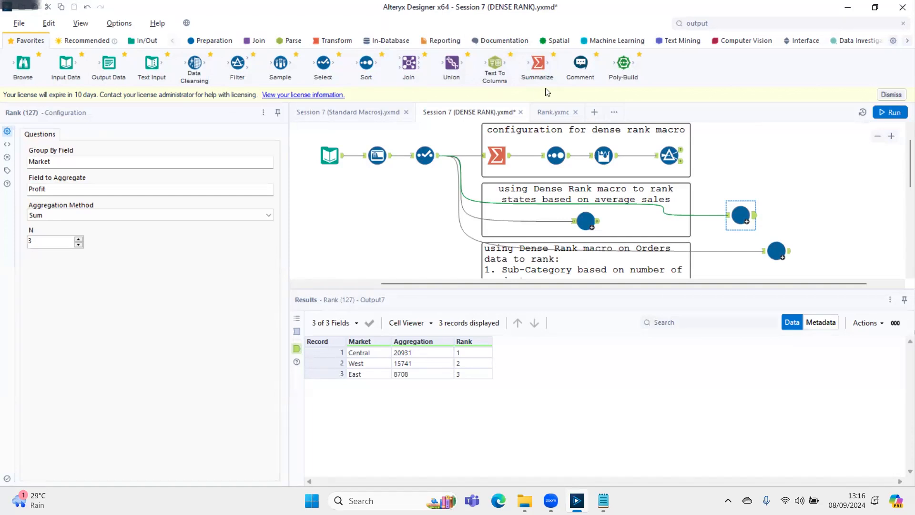
In the Rank.yxmc macro, set the N input's minimum to 1 and default to 7, and adjust its maximum
click(546, 110)
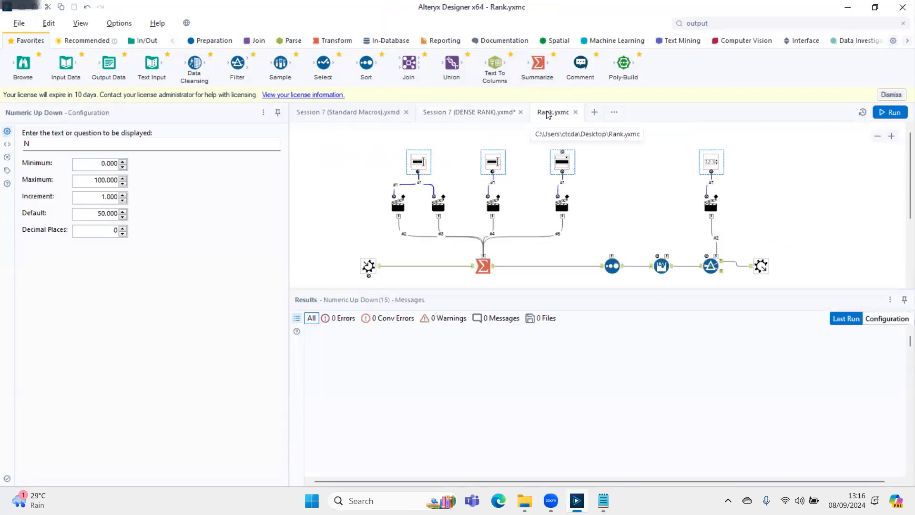
click(104, 165)
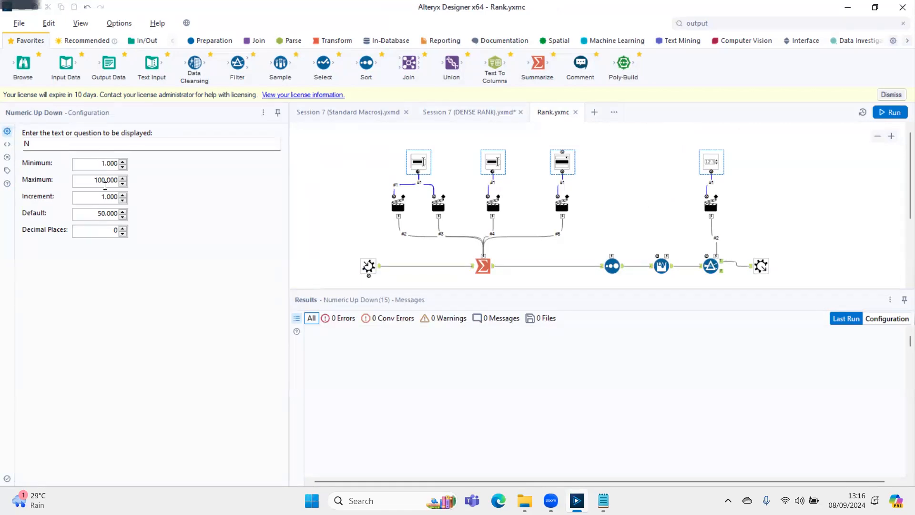
key(BackSpace)
key(BackSpace)
text(525)
double_click(103, 213)
text(7)
click(346, 190)
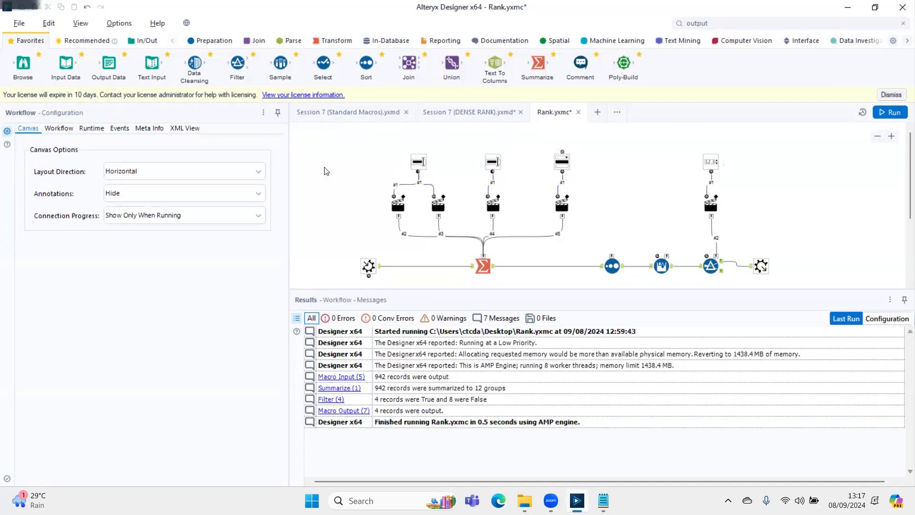
Open the Rank macro's Interface Designer layout view and compare it with the Rank tool's Questions in the DENSE RANK workflow
key(ctrl+alt+d)
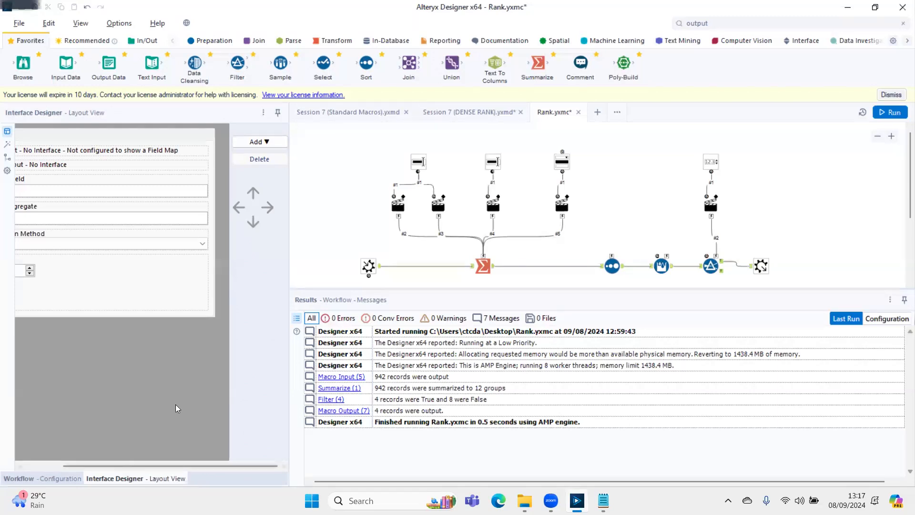
drag(176, 466, 136, 466)
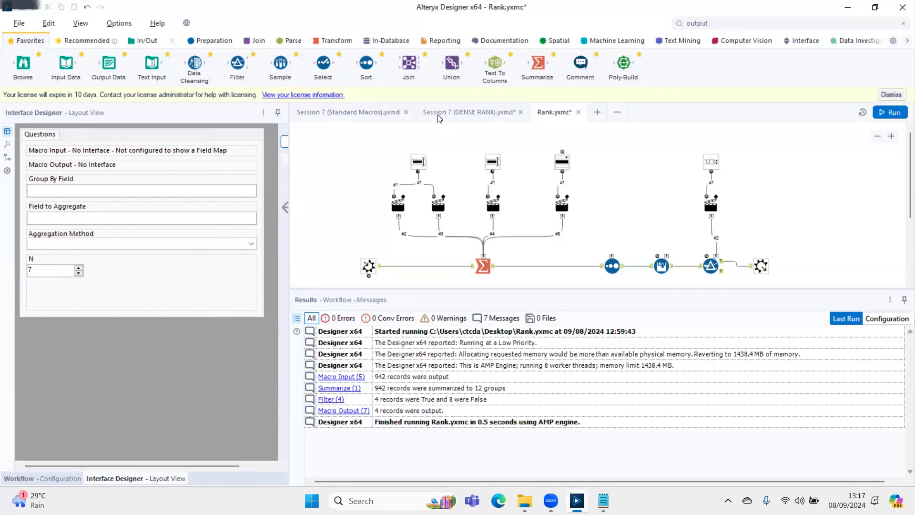
click(469, 112)
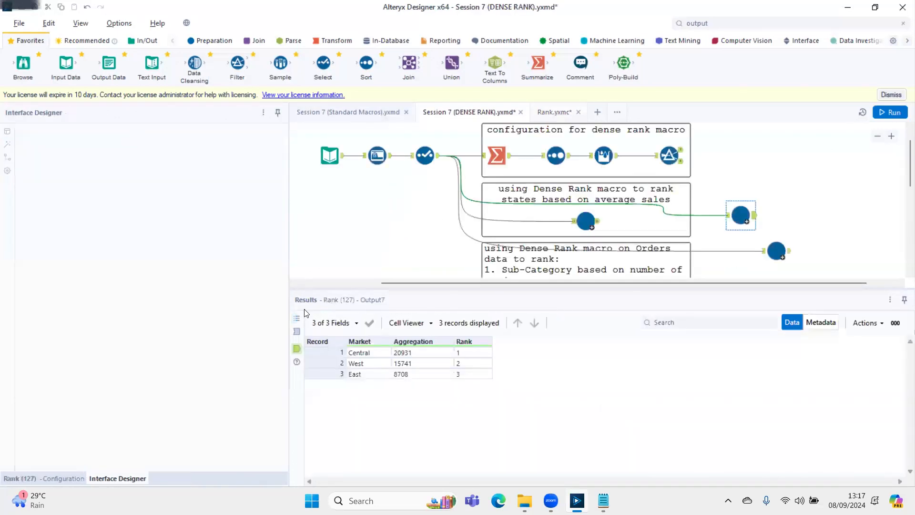
click(69, 478)
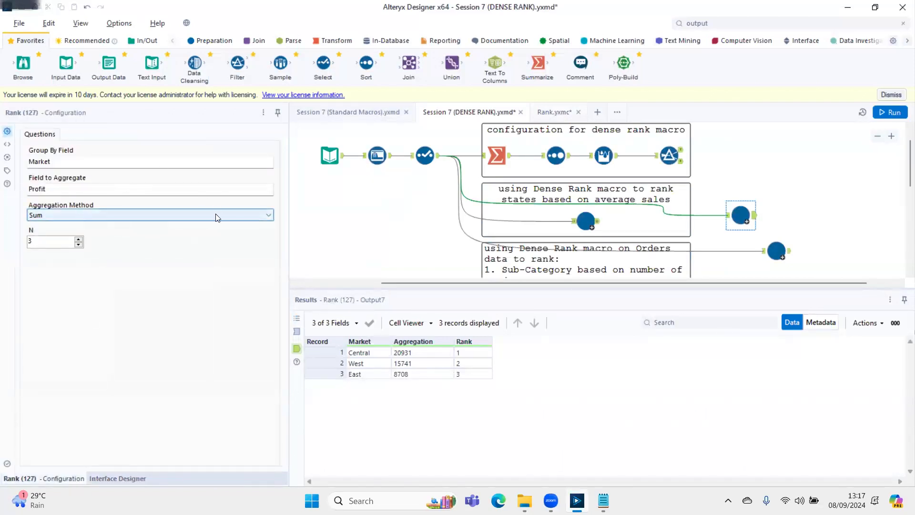
click(546, 112)
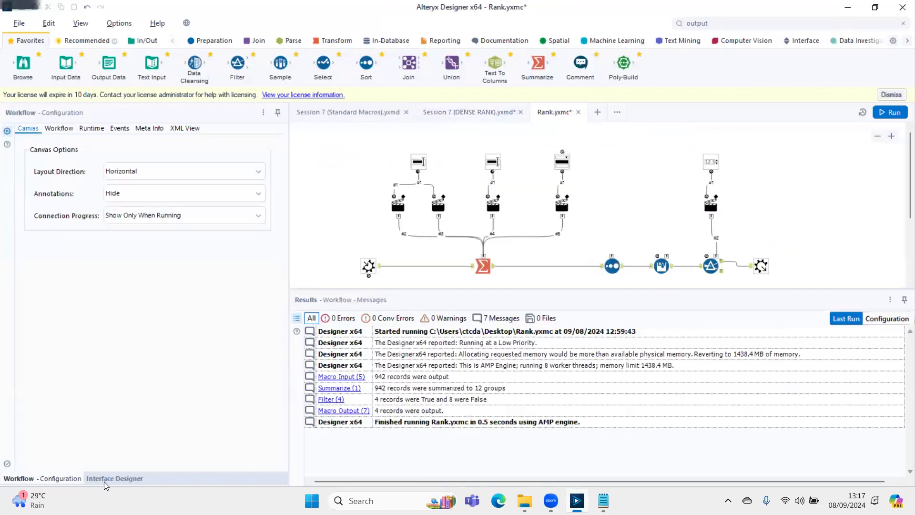
click(104, 478)
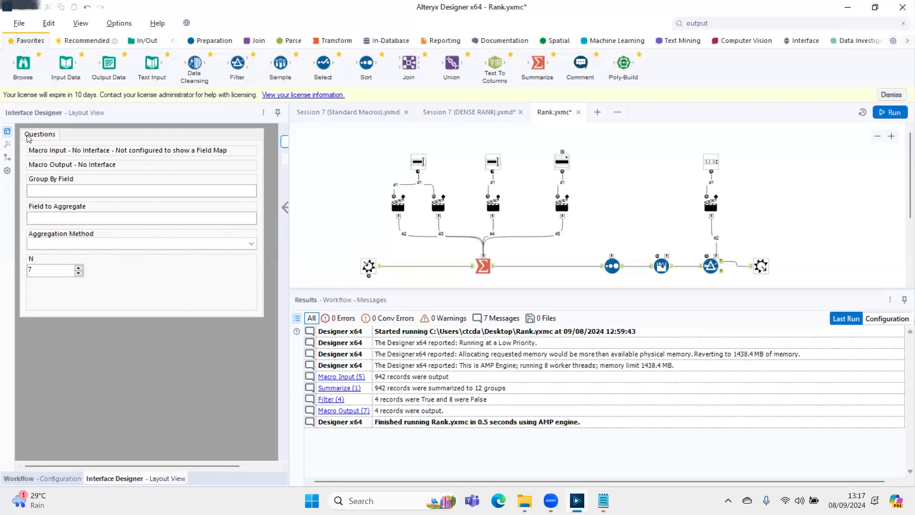
Rename the Questions tab of the Rank macro's interface to "Rank" and check it in the Interface Designer layout view
click(39, 137)
drag(162, 467, 106, 466)
click(36, 136)
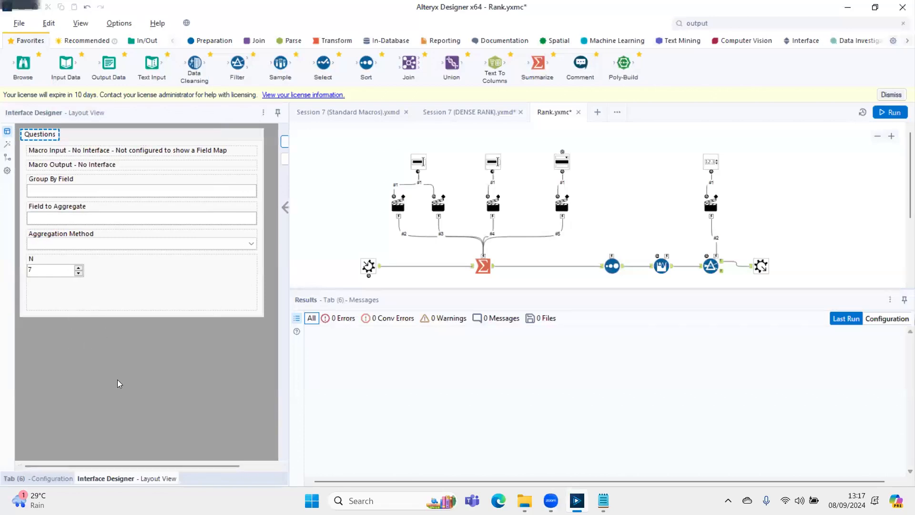
click(51, 478)
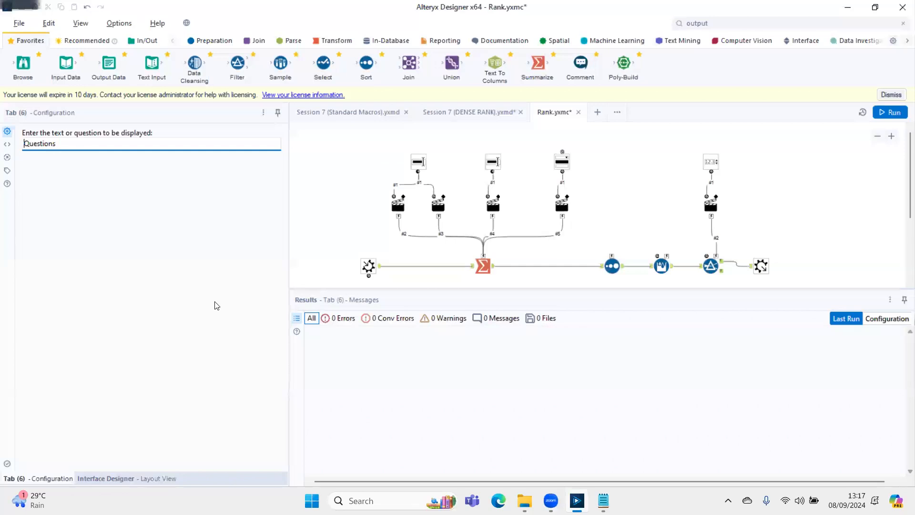
key(ctrl+a)
text(Rank)
click(324, 217)
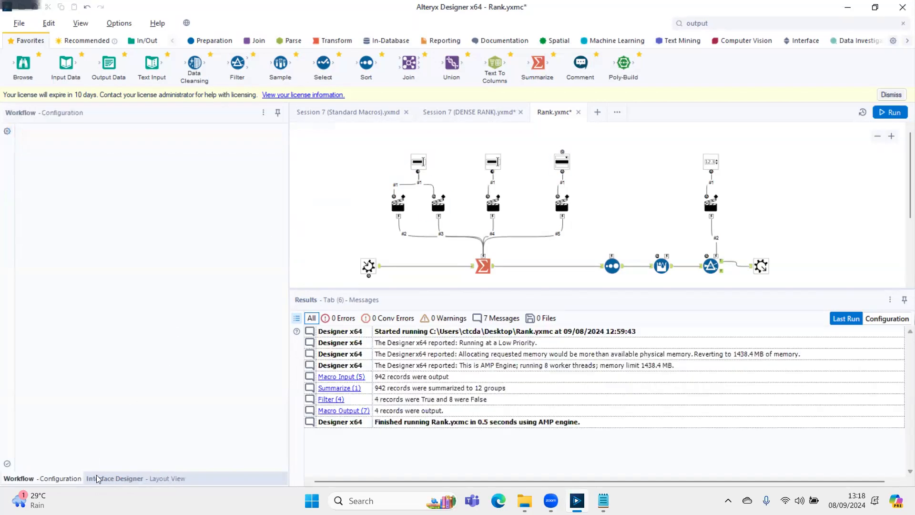
click(109, 479)
drag(145, 467, 62, 441)
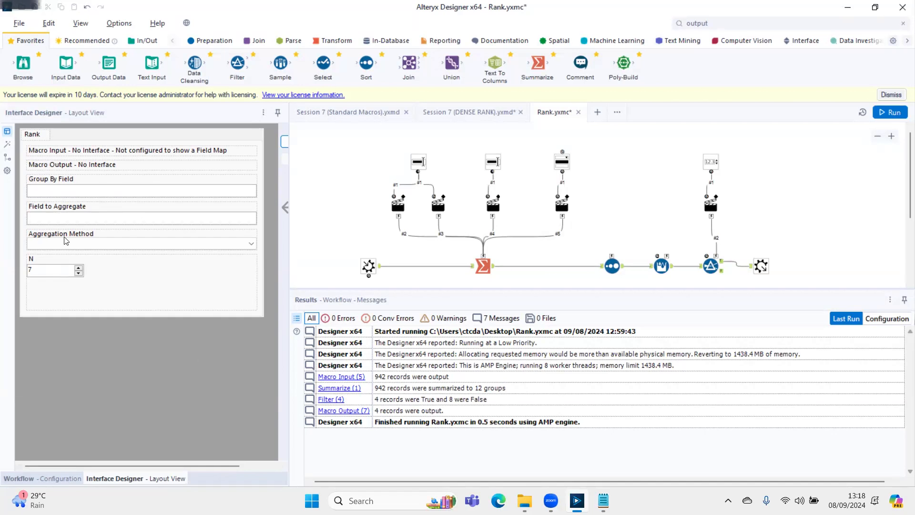
Move the N question above Group By Field in the macro's interface layout, widening the Interface Designer pane to reach the reordering controls
click(37, 263)
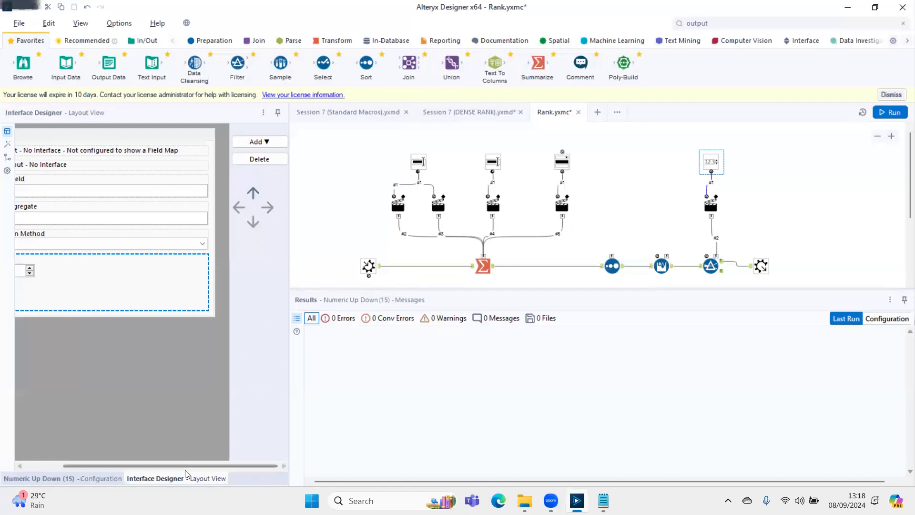
drag(186, 465, 101, 449)
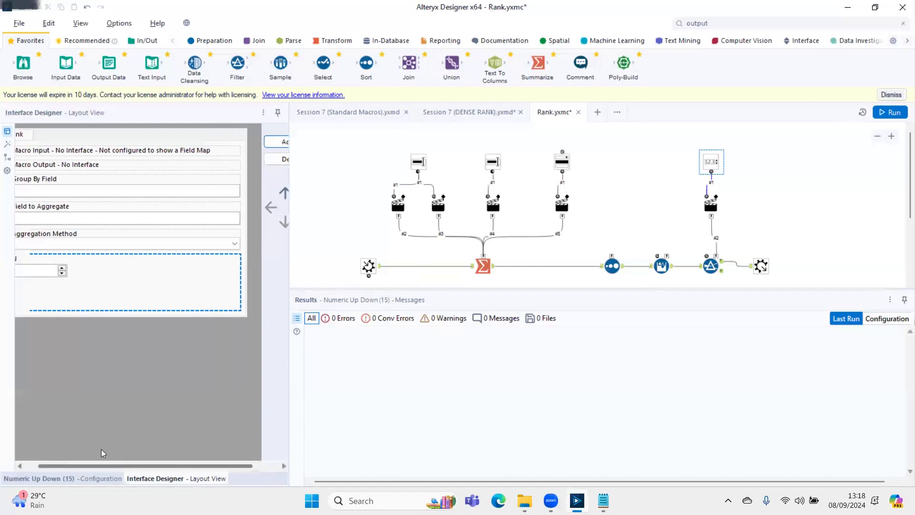
click(40, 260)
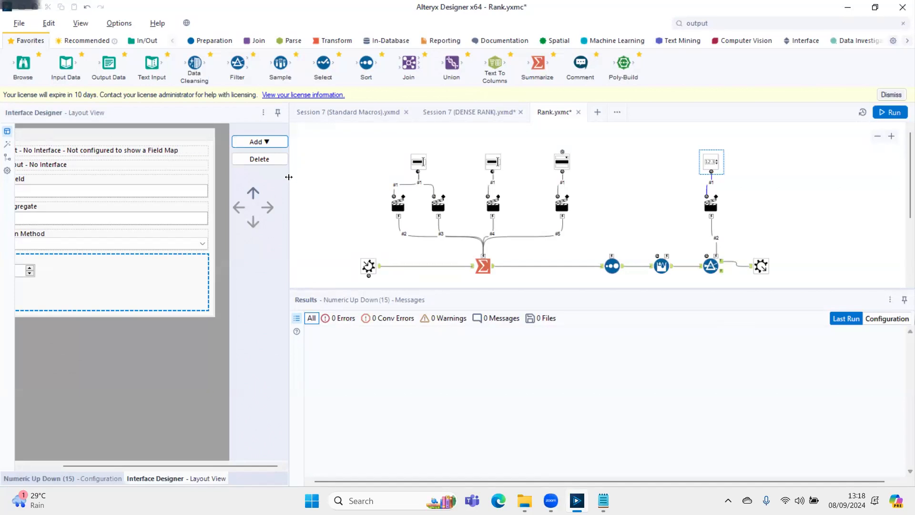
drag(289, 177, 510, 189)
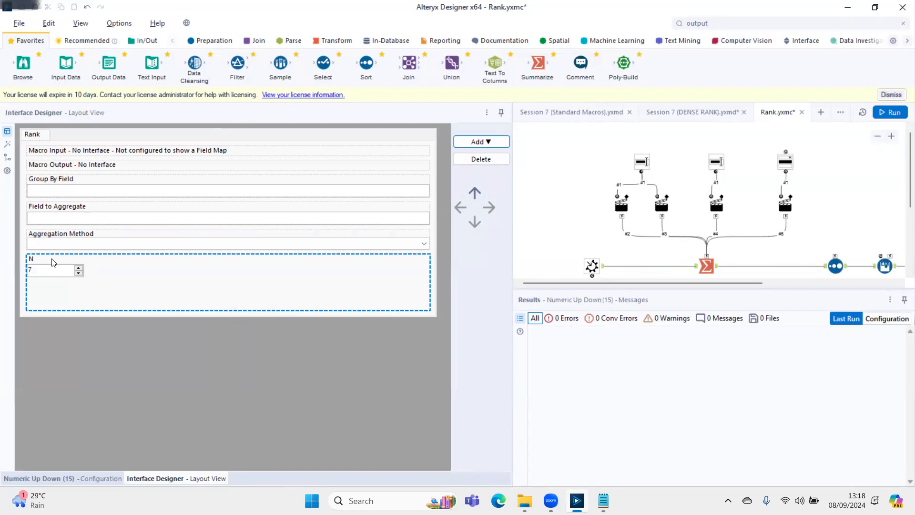
click(475, 192)
click(474, 192)
click(474, 193)
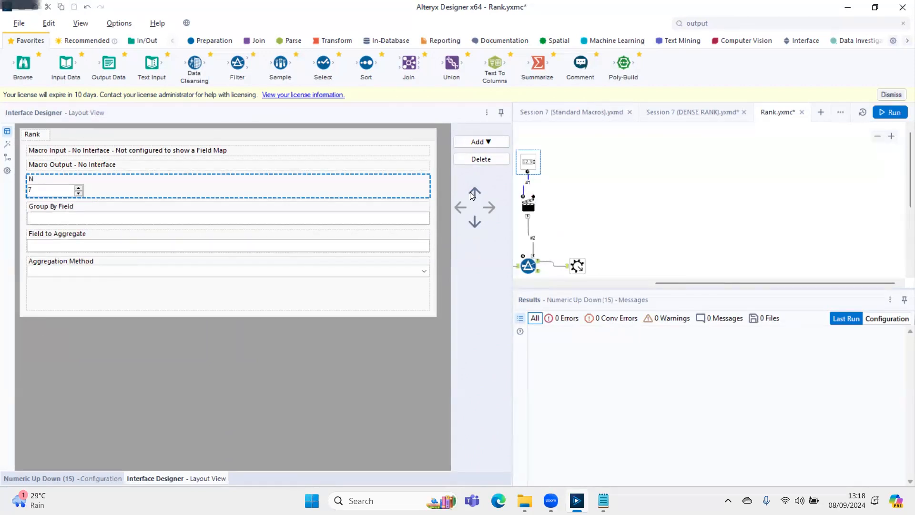
Add a label below the Aggregation Method question in the macro's interface layout
click(83, 211)
click(76, 234)
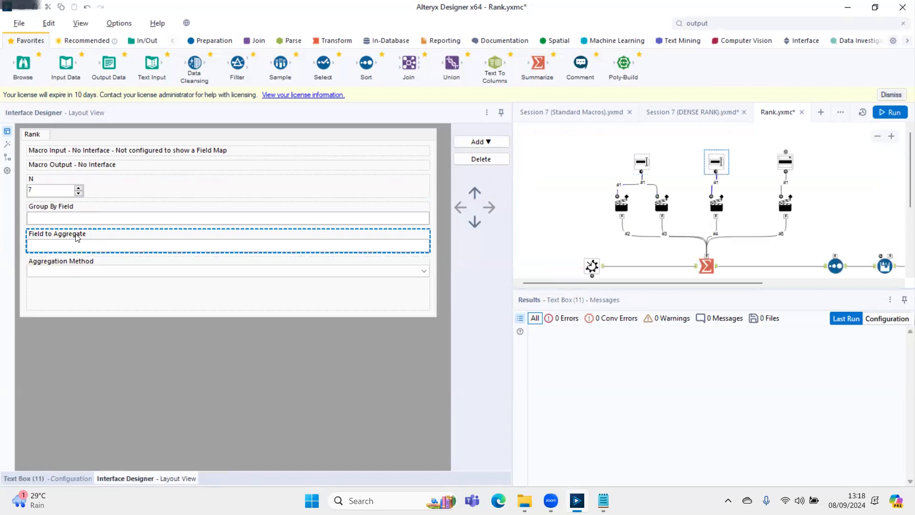
click(75, 260)
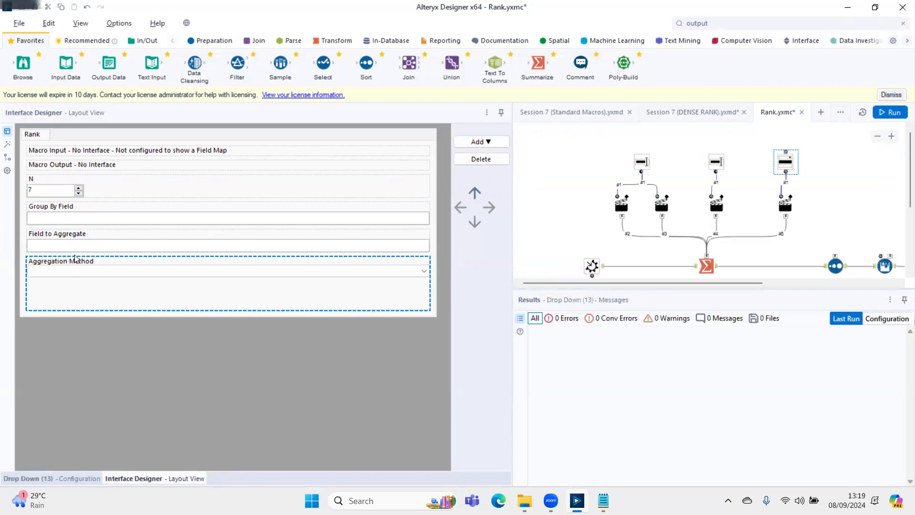
click(475, 145)
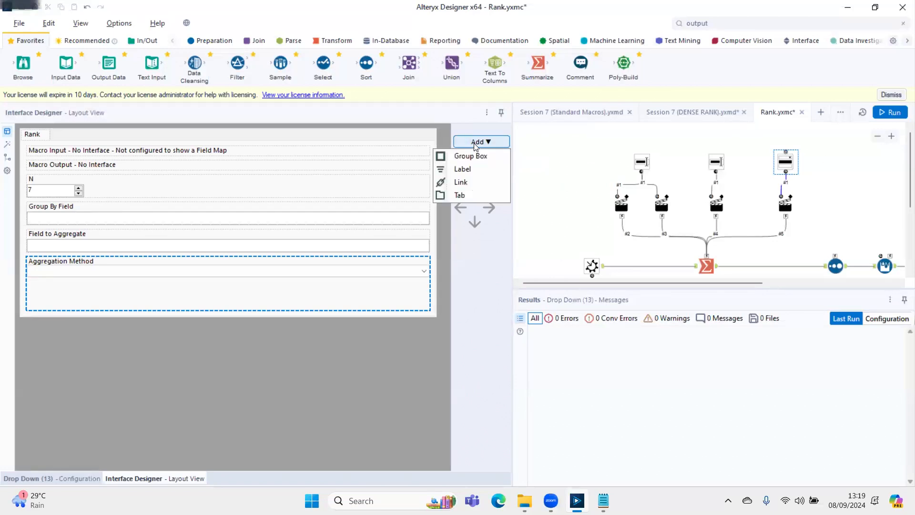
click(469, 169)
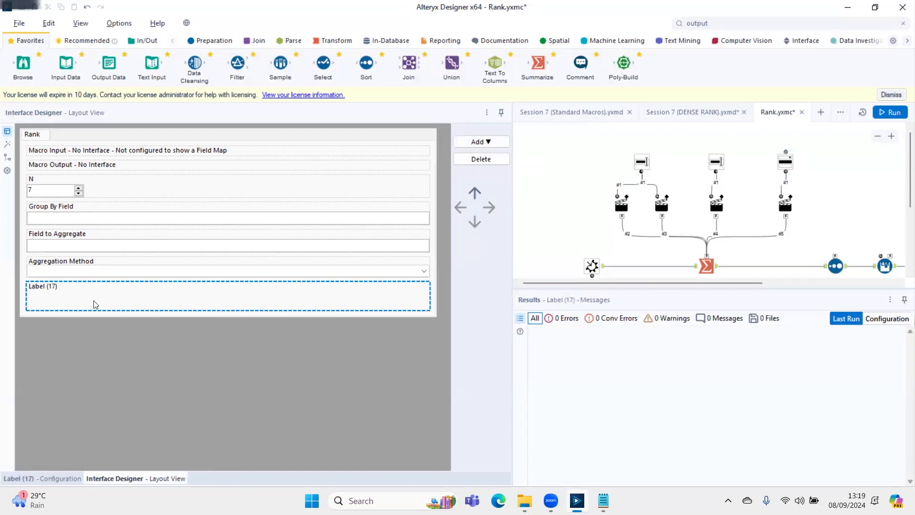
Set the label's text to "This tool calculates the dense rank based on the fields specified in the Gropu By input and Field to Aggregate input."
click(36, 479)
triple_click(175, 149)
text(This too)
text(l calcu)
text(es )
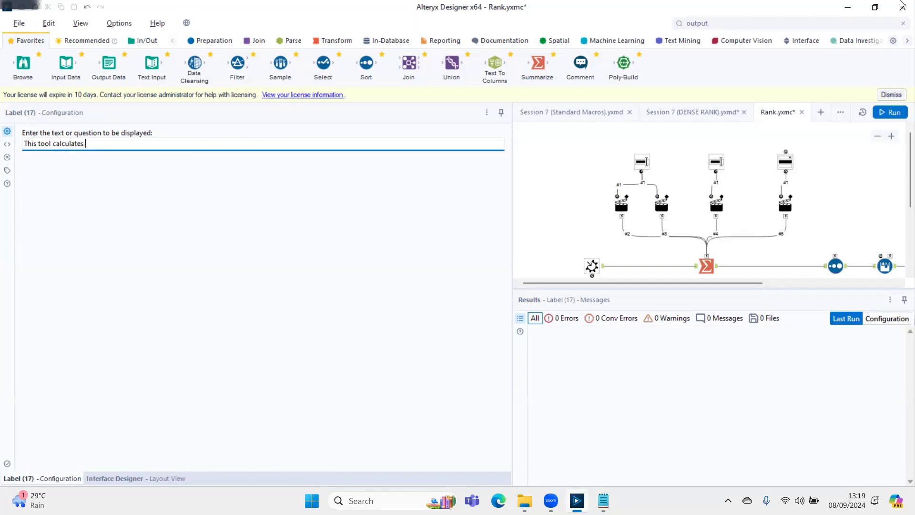
text(the dense rank based on the )
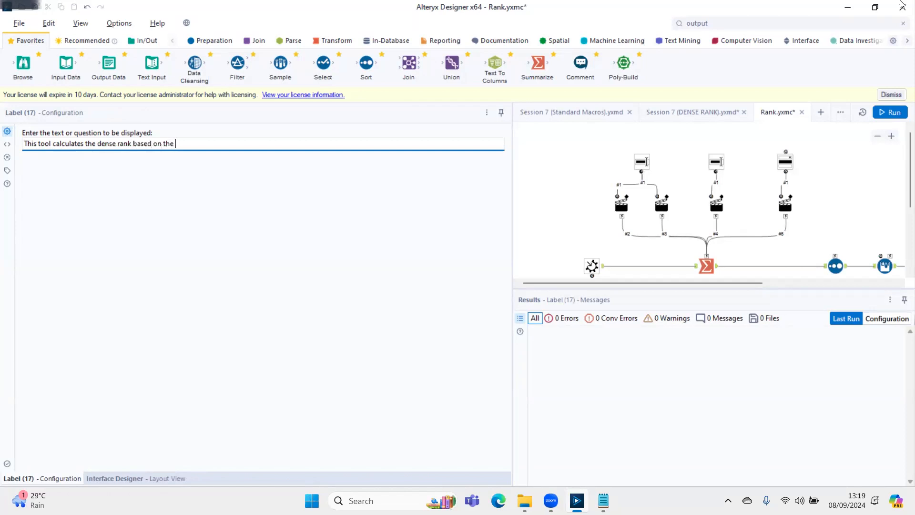
text(field s specified in the Gropu By inp)
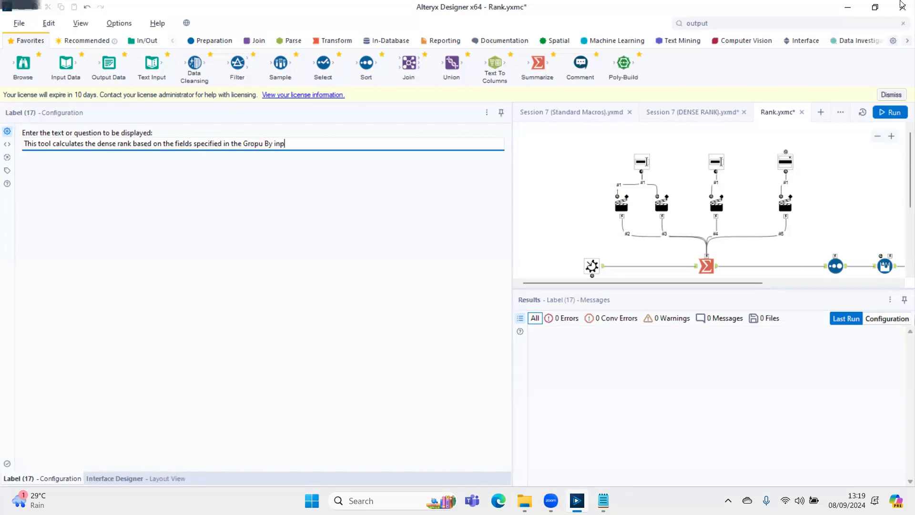
text(ut and Field to Aggregate input.)
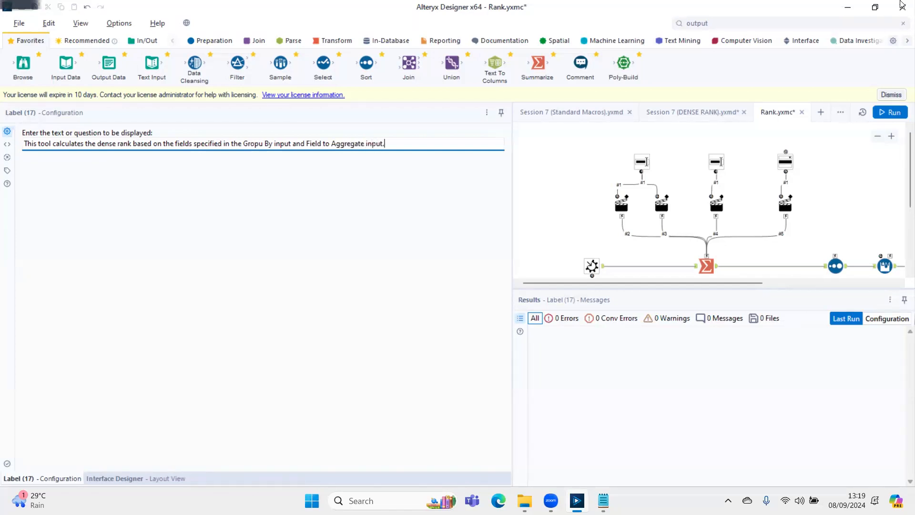
click(552, 142)
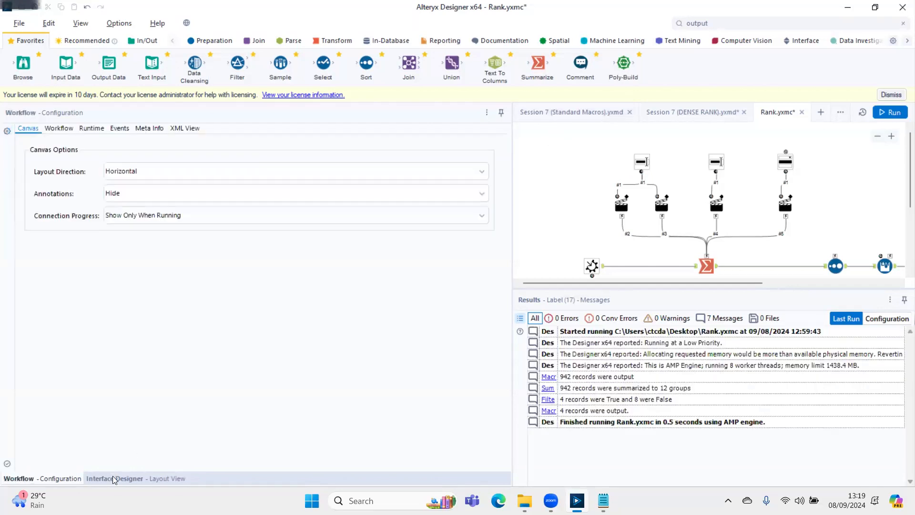
click(113, 477)
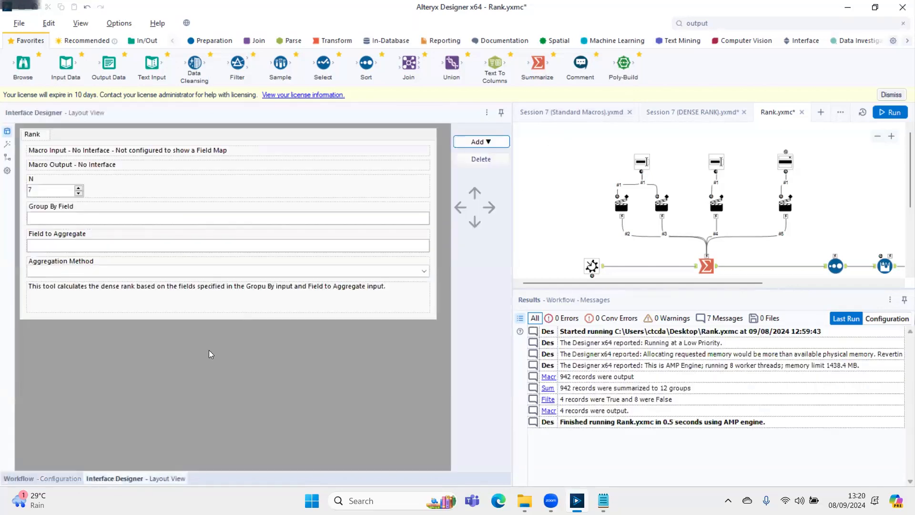
Move the description label up the interface layout so it sits directly above the N question
click(220, 303)
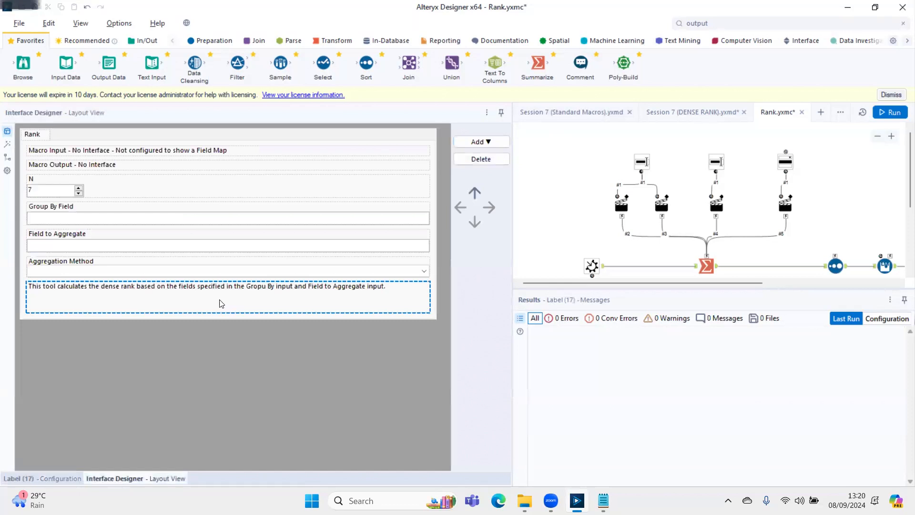
click(481, 188)
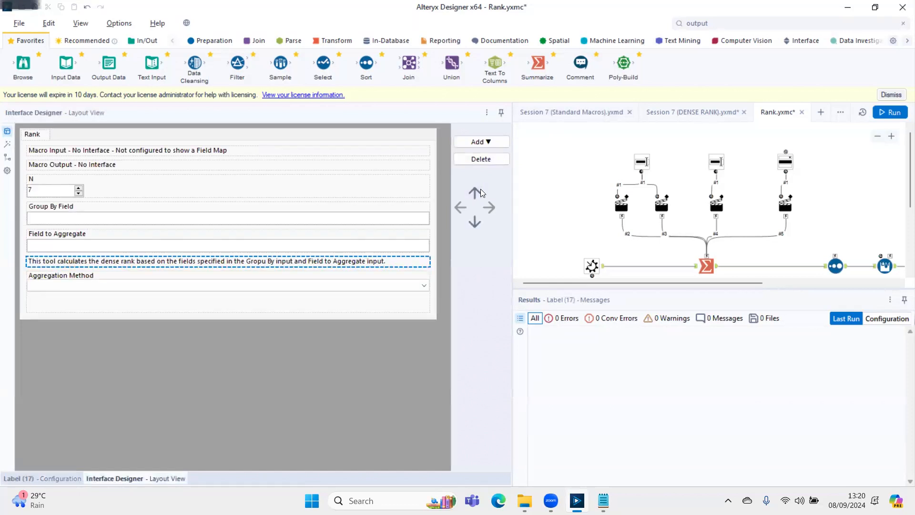
click(477, 191)
click(477, 191)
click(478, 191)
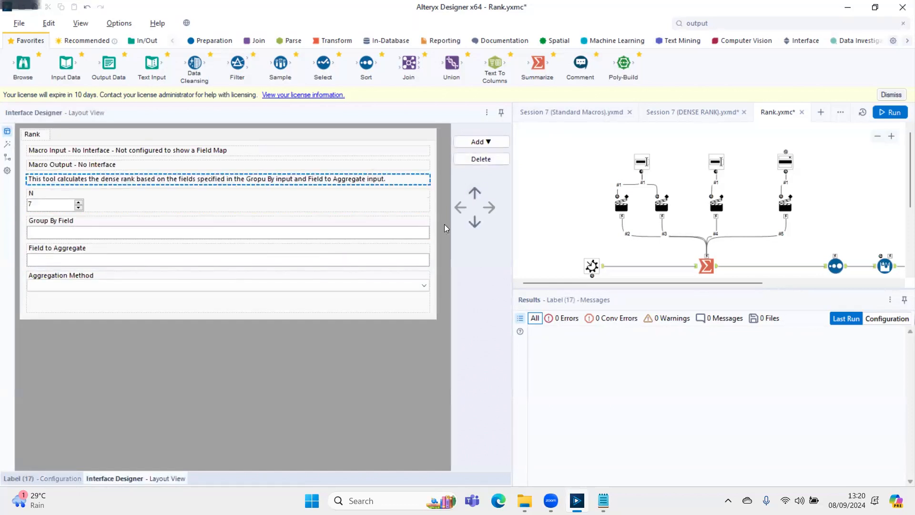
Correct the misspelled word in the label's text to "Group" and save the Rank.yxmc macro
click(390, 376)
click(34, 478)
click(257, 143)
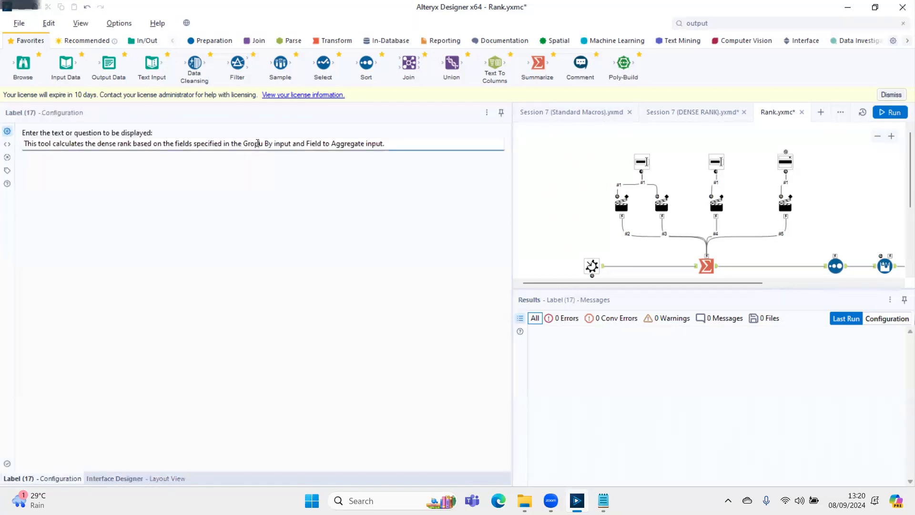
drag(255, 144, 263, 143)
text(up)
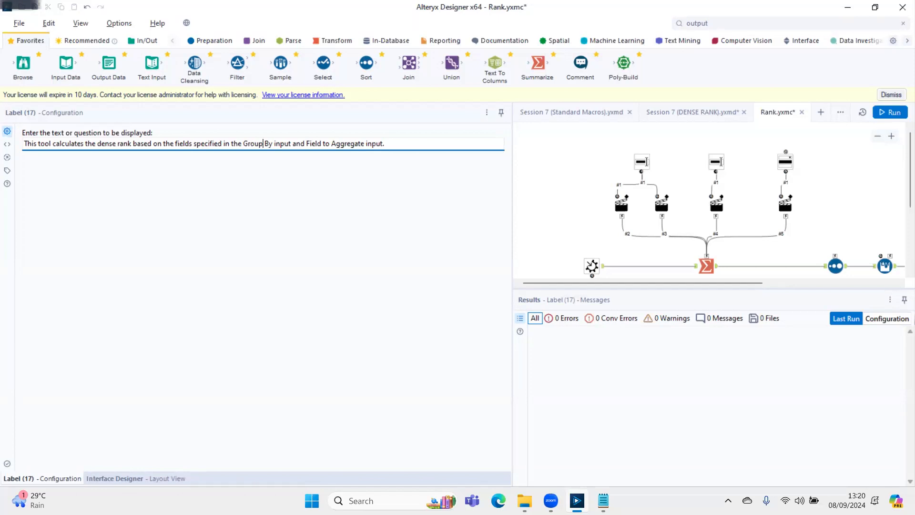
key(ctrl+s)
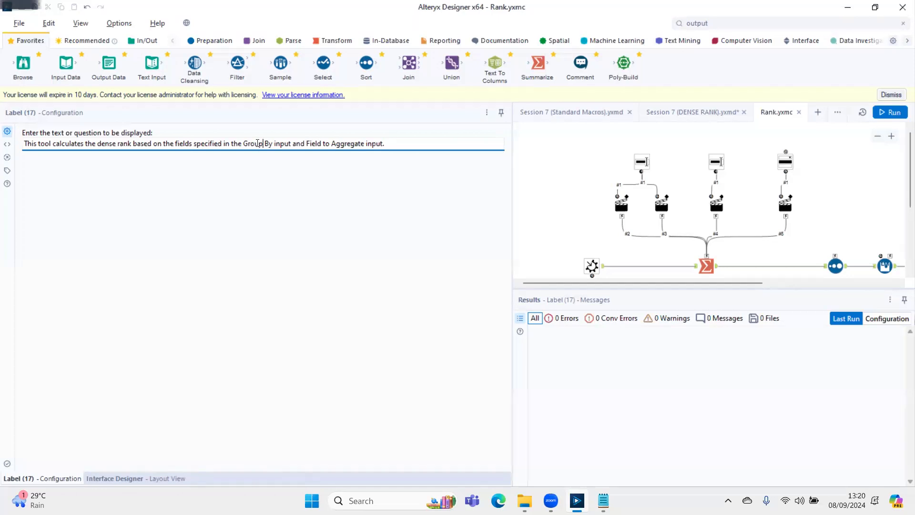
Return to the Session 7 (DENSE RANK) workflow, accept the macro refresh and review the Rank tool's updated interface and the Orders examples
click(664, 112)
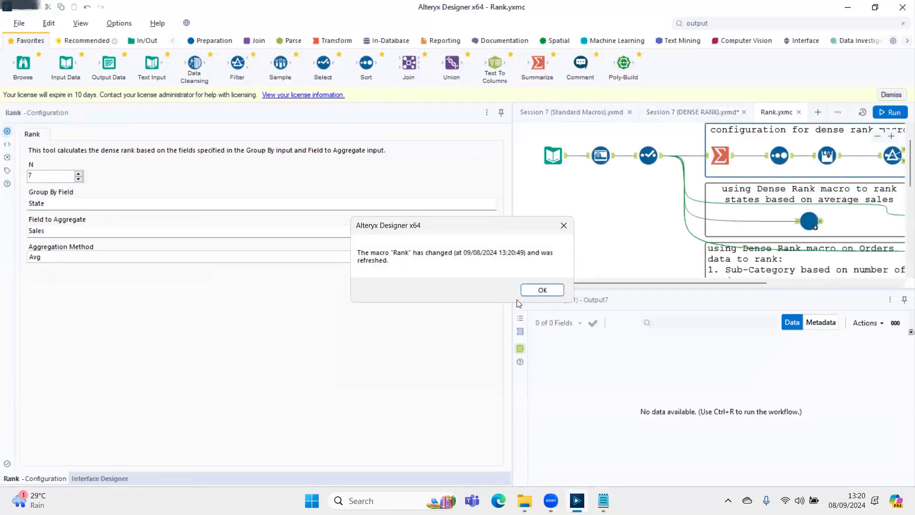
click(540, 290)
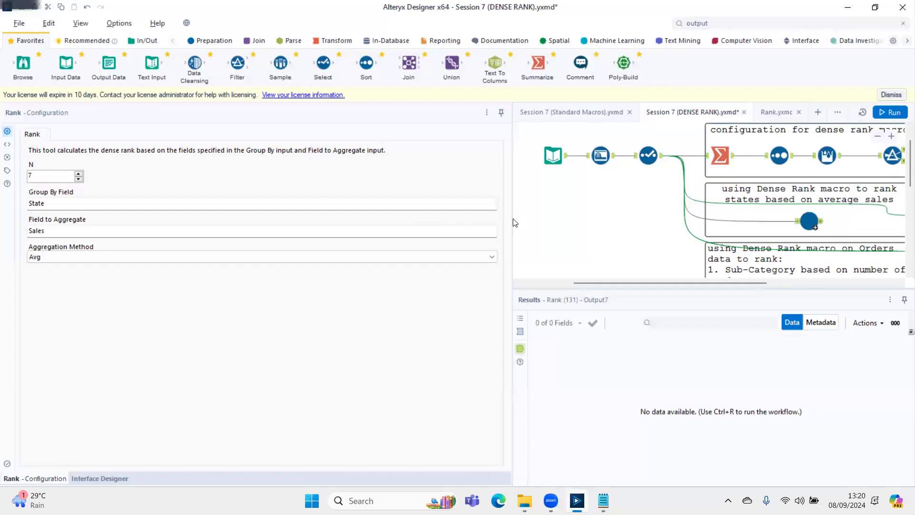
drag(513, 223, 226, 215)
scroll(322, 217, down, 3)
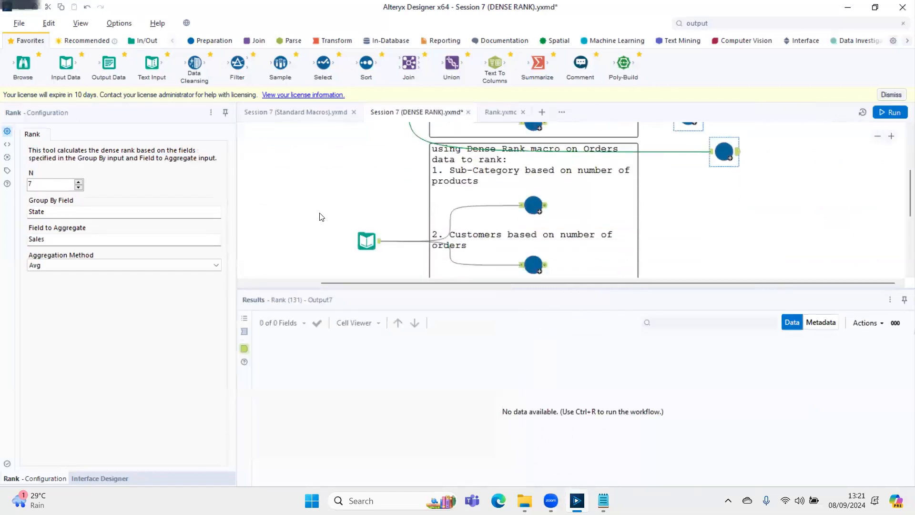
scroll(321, 217, down, 2)
scroll(322, 217, up, 2)
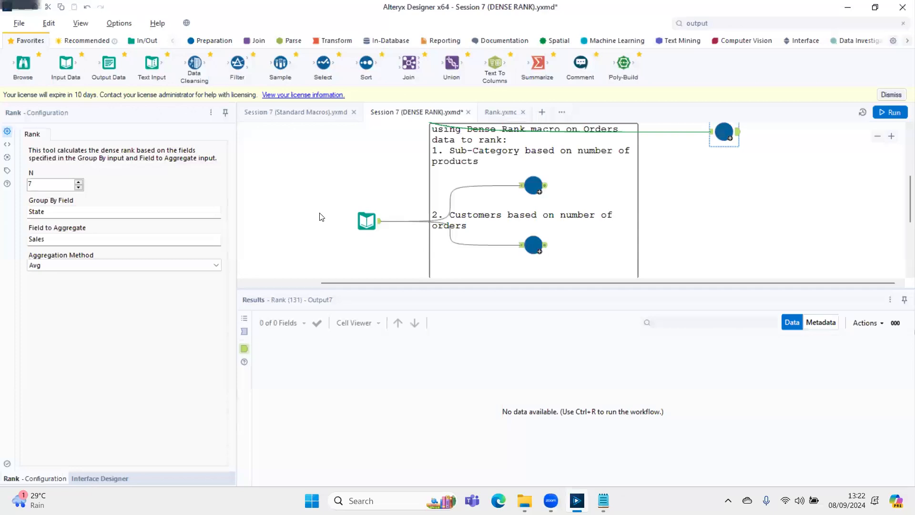
Delete the two test Rank macro tools beside the comment boxes and save the Session 7 (DENSE RANK) workflow
scroll(354, 187, up, 3)
scroll(354, 188, up, 4)
scroll(684, 204, down, 2)
drag(672, 169, 738, 261)
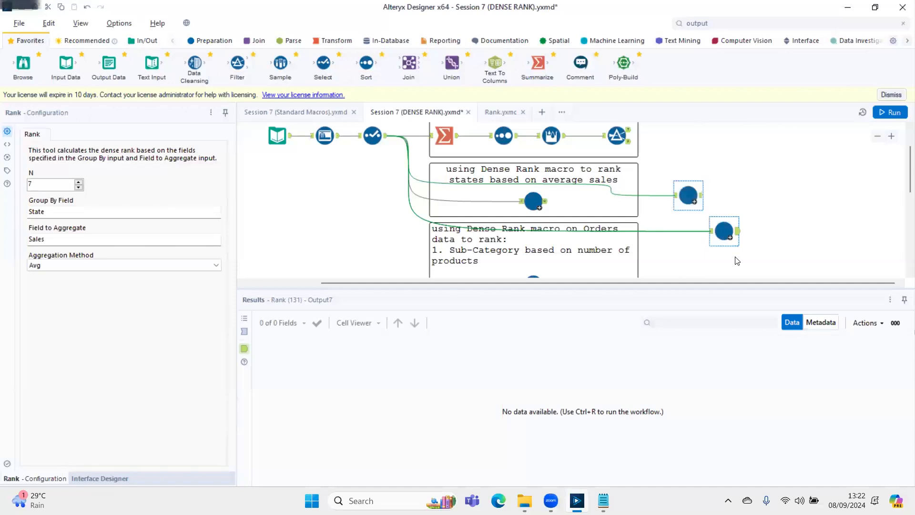
key(ctrl+r)
key(Delete)
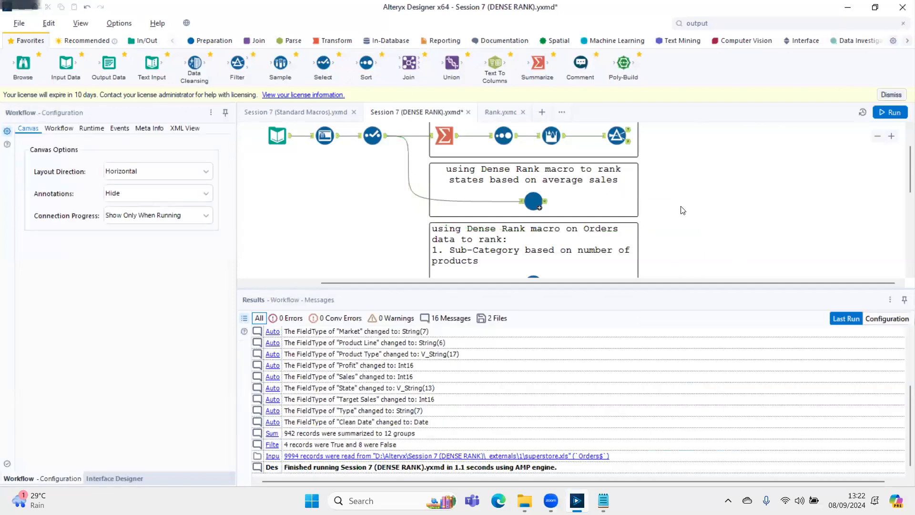
scroll(681, 210, up, 2)
key(ctrl+s)
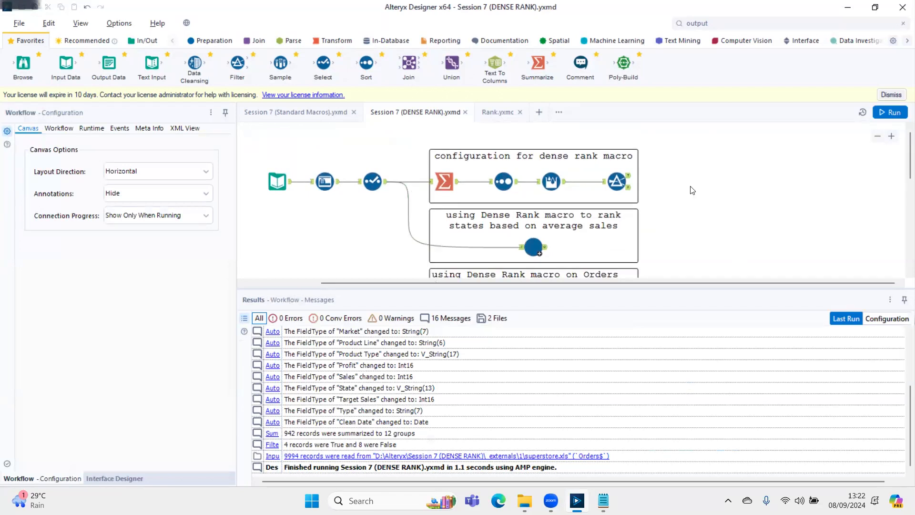
Export the workflow with all its assets as the package Session 7 (DENSE RANK).yxzp in D:\Alteryx\Session 7 (DENSE RANK)
click(117, 21)
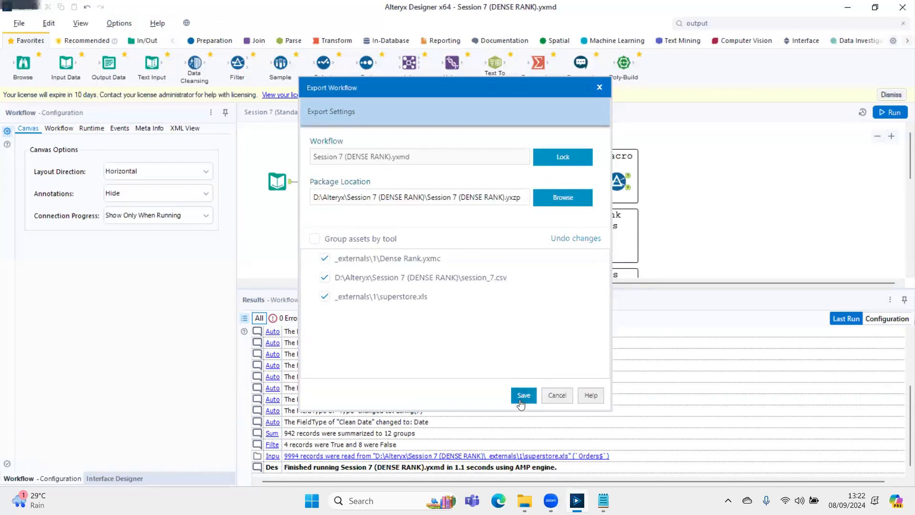
click(523, 395)
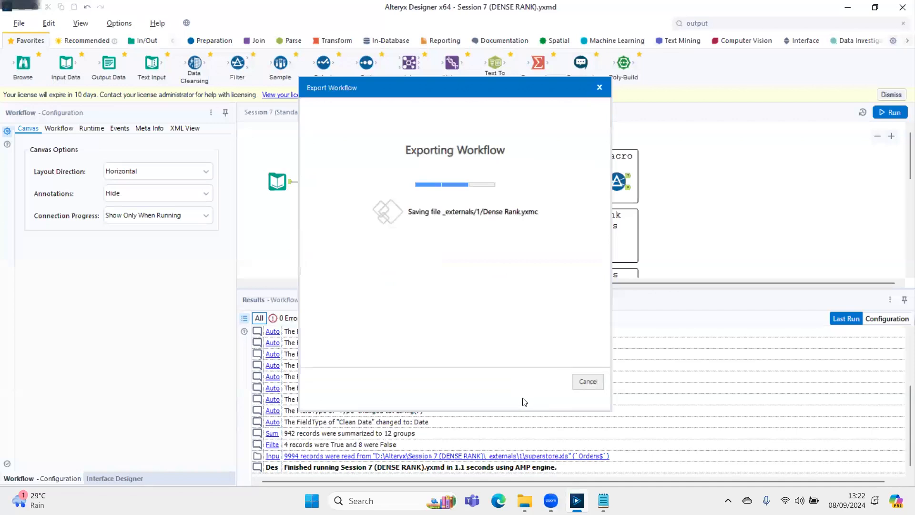
click(590, 381)
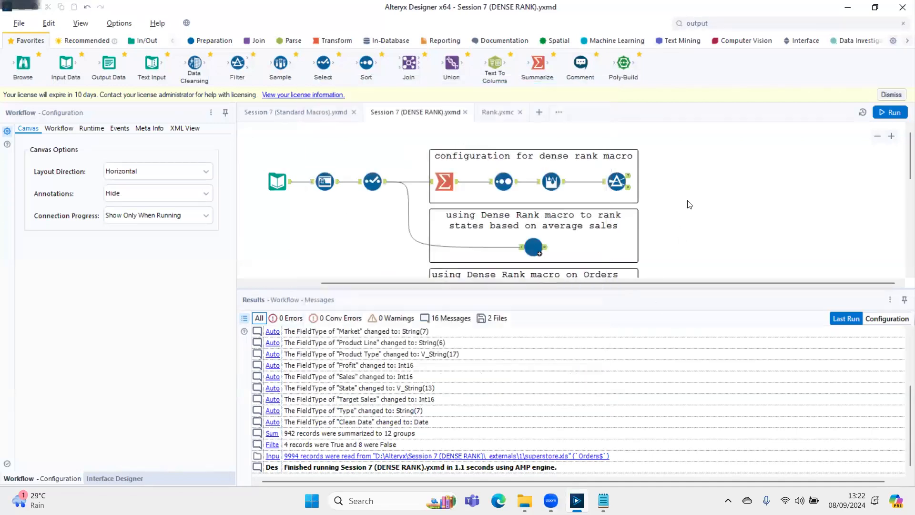
Shrink the Results window and hide the tool palette so the whole Session 7 (DENSE RANK) workflow fits on the canvas
drag(664, 294, 665, 417)
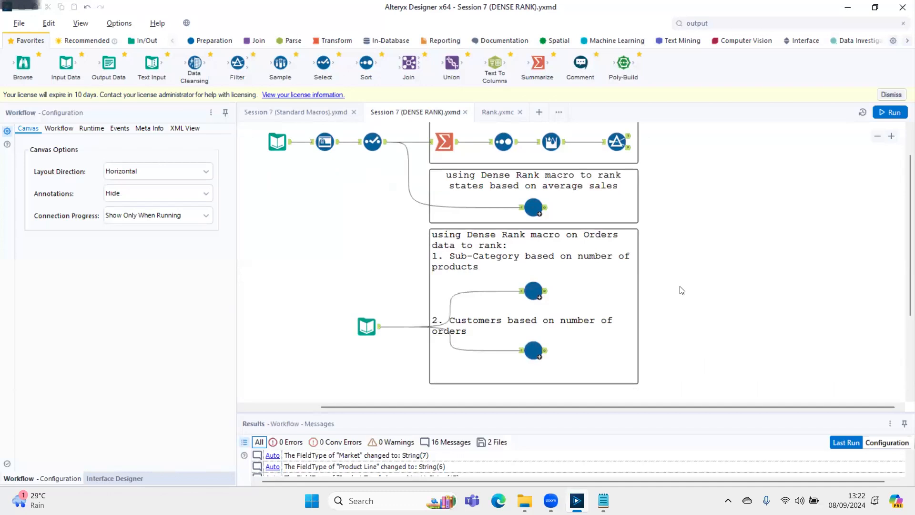
key(ctrl+shift+b)
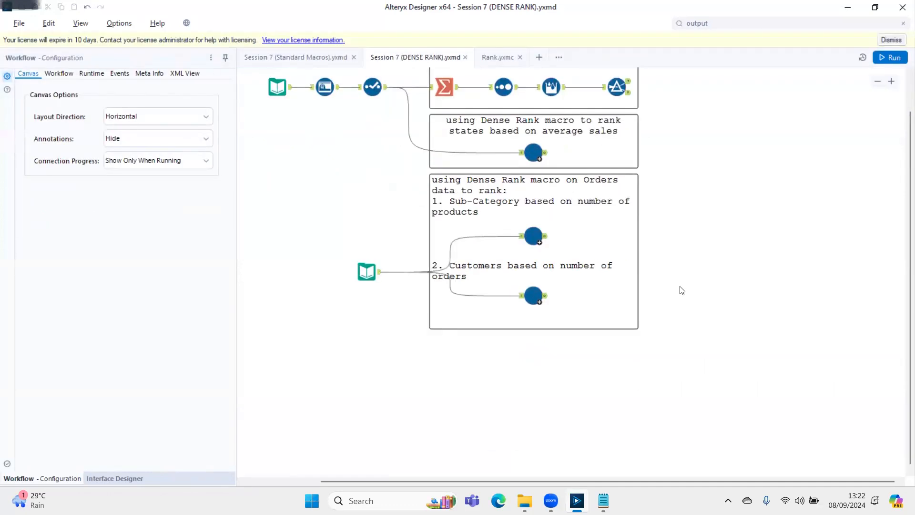
scroll(681, 290, up, 1)
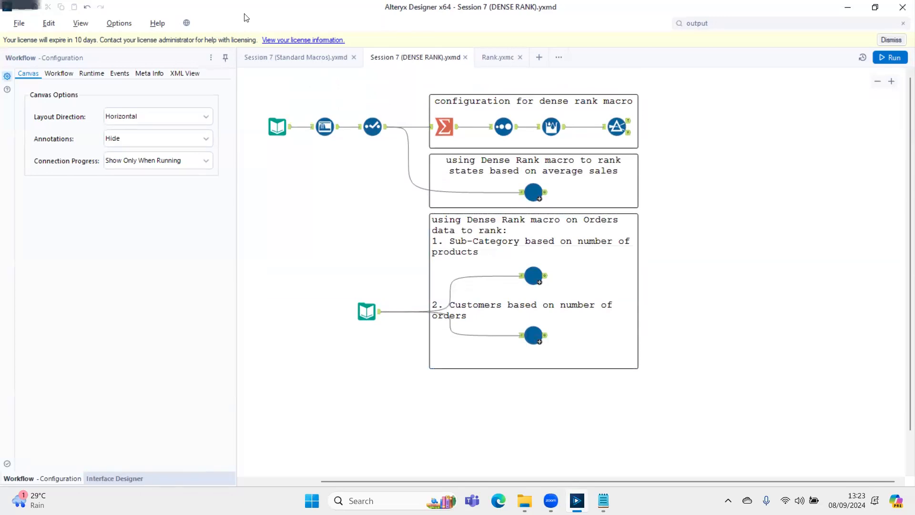
Switch to File Explorer and examine the files in the Session 7 (DENSE RANK) folder, including the exported package
key(alt+Tab)
scroll(255, 324, down, 1)
double_click(249, 433)
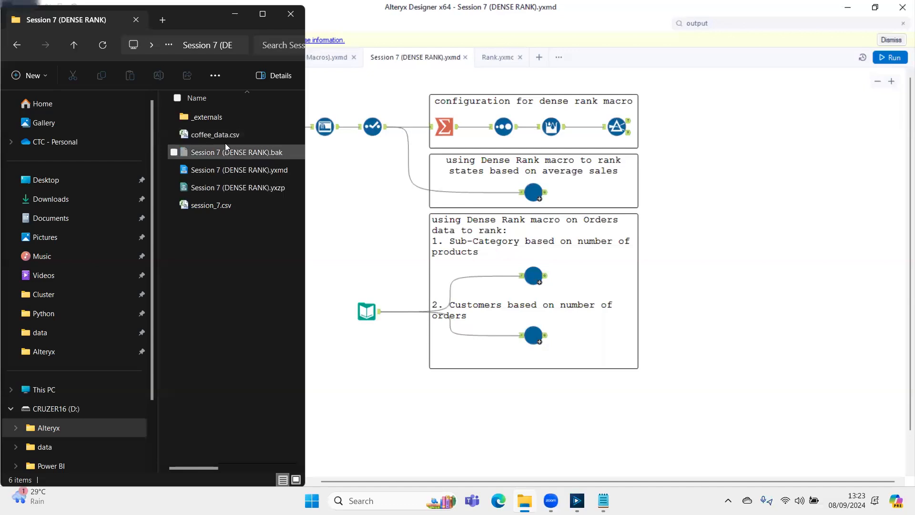
click(220, 118)
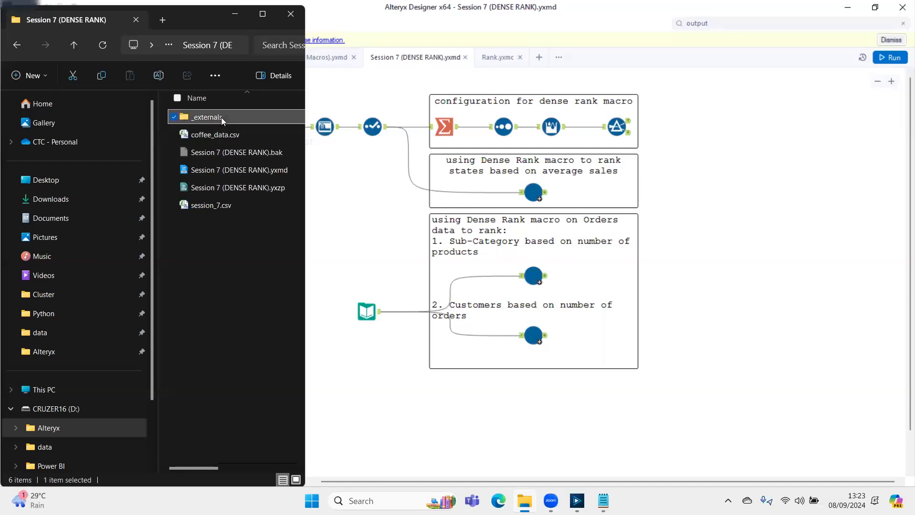
key(shift+Down)
key(shift+Down)
key(shift+Down)
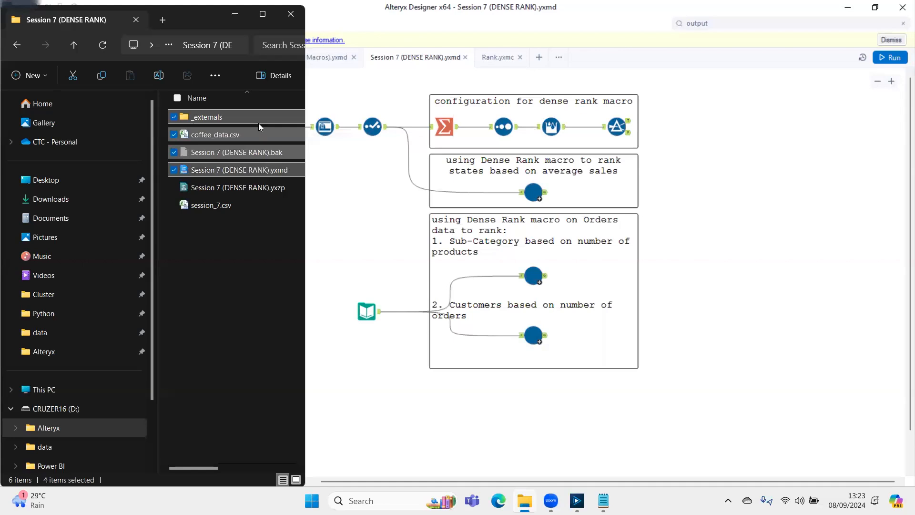
key(Up)
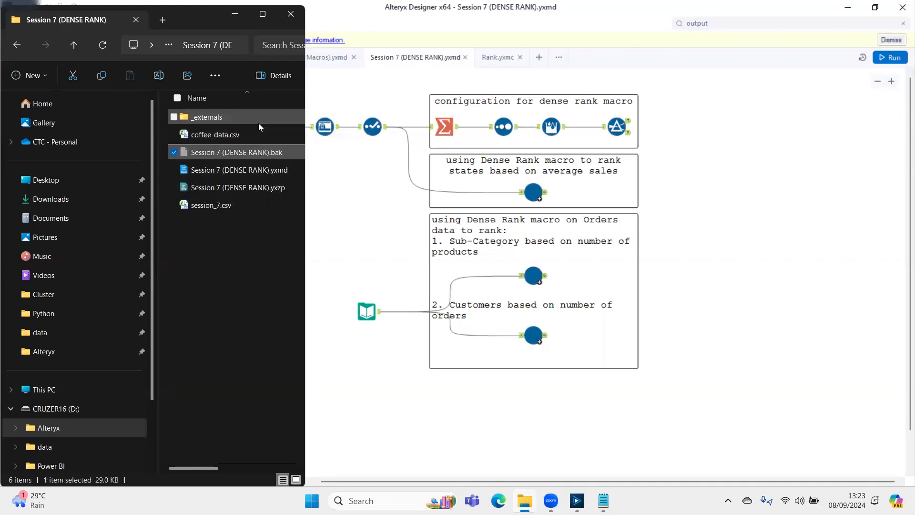
Permanently delete the old Session 7 (DENSE RANK).yxzp package from the parent Alteryx folder and return to Alteryx Designer
click(73, 46)
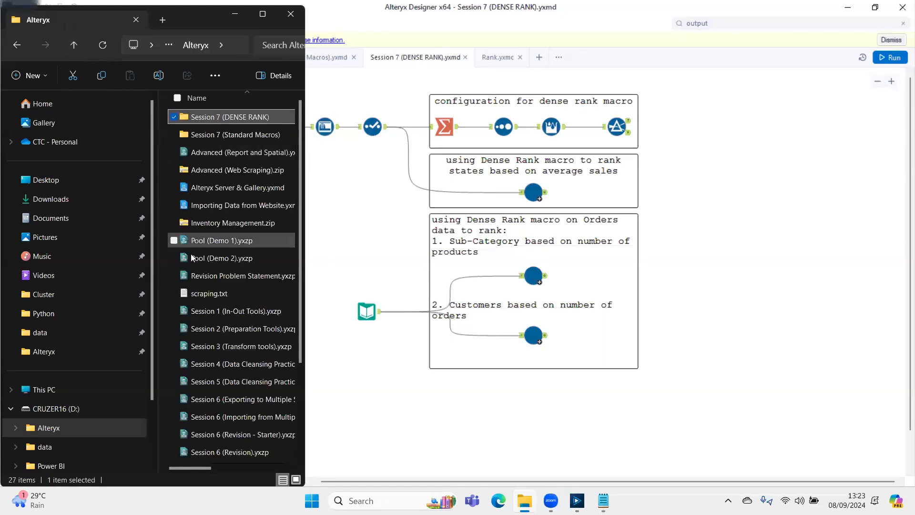
scroll(238, 409, down, 2)
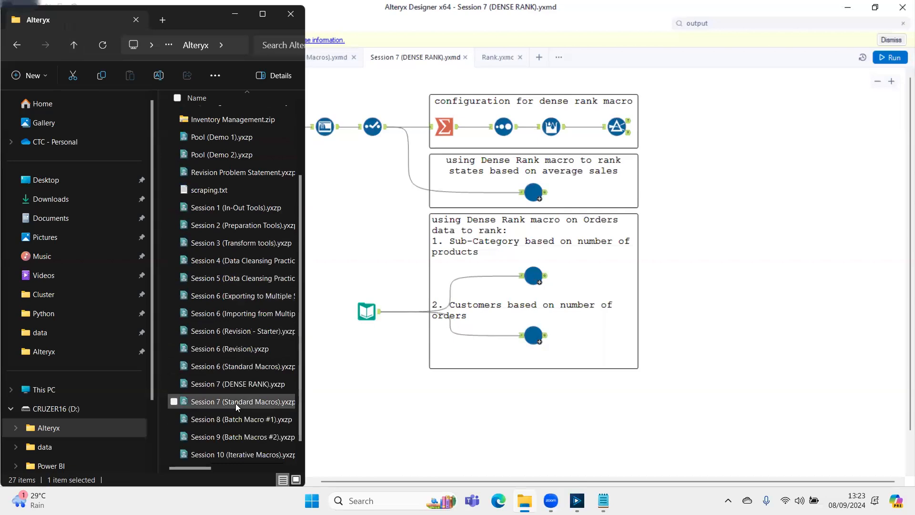
click(233, 385)
key(Delete)
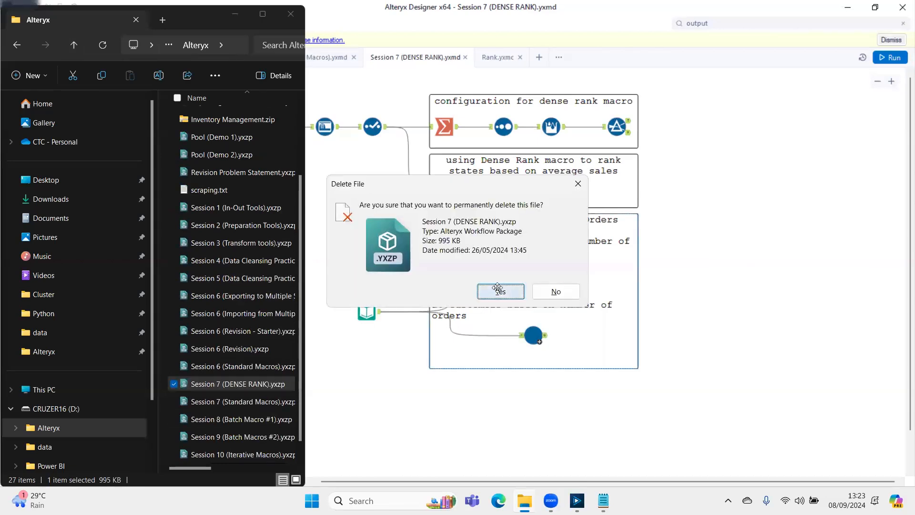
click(497, 290)
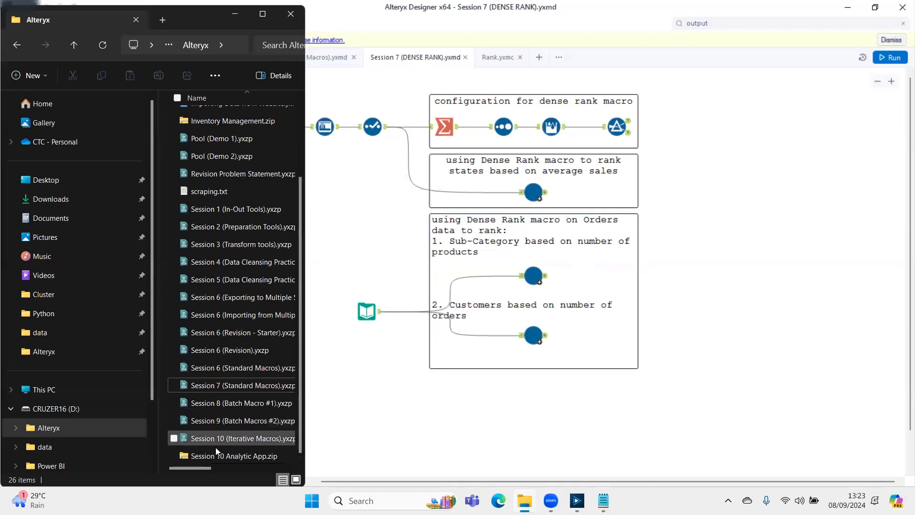
drag(219, 19, 246, 218)
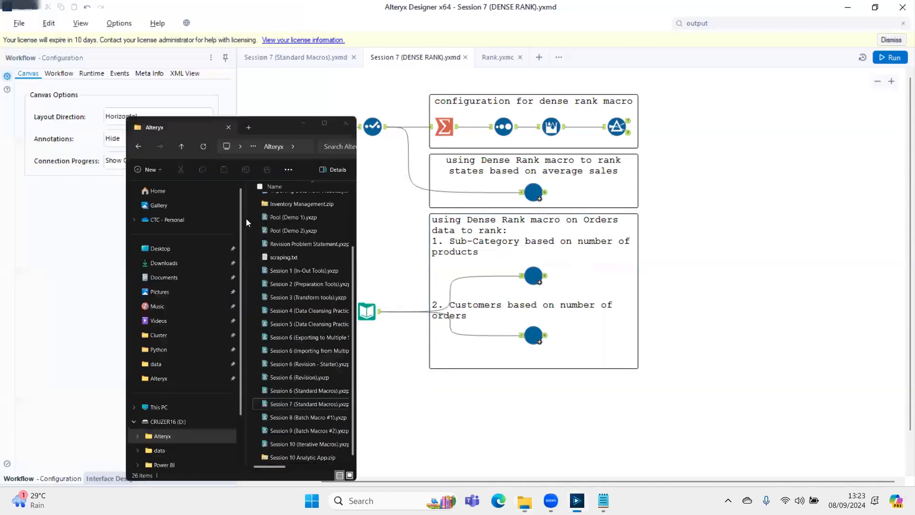
In the Rank.yxmc macro, delete all template text data from the Macro Input tool
click(495, 65)
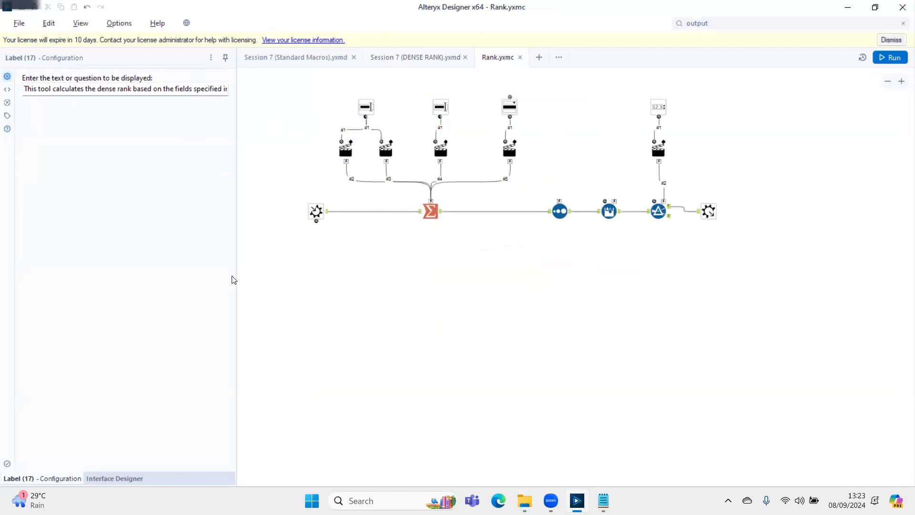
click(316, 211)
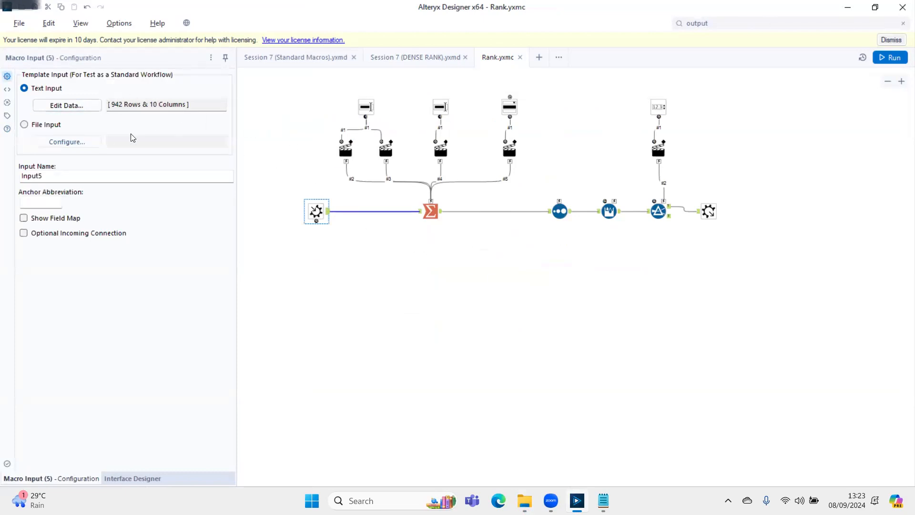
click(96, 107)
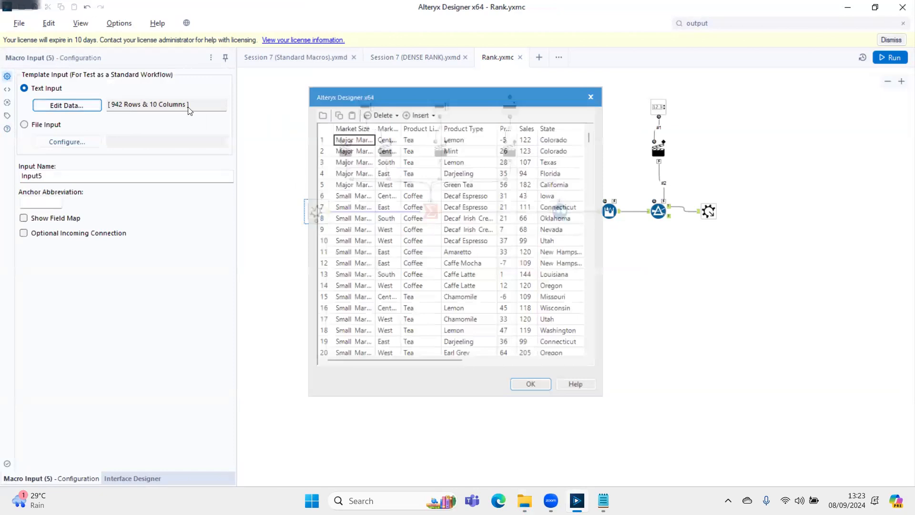
click(385, 110)
click(385, 123)
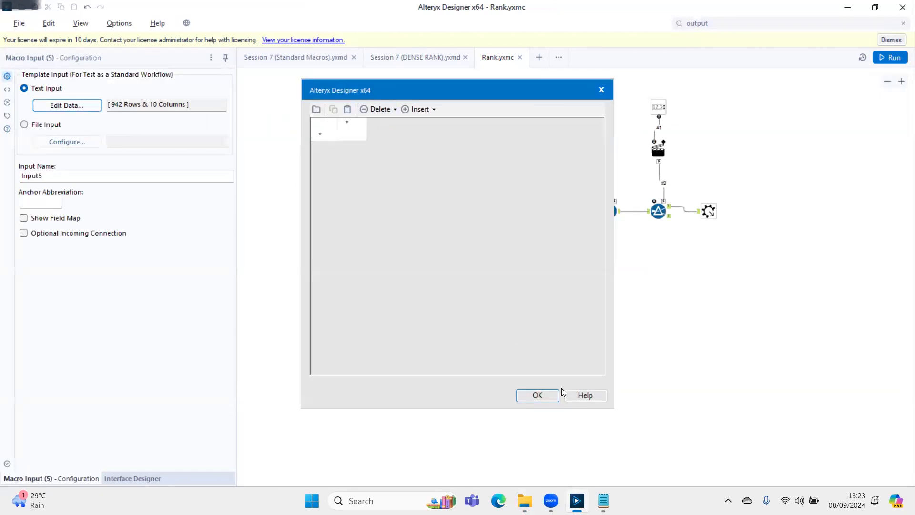
click(536, 396)
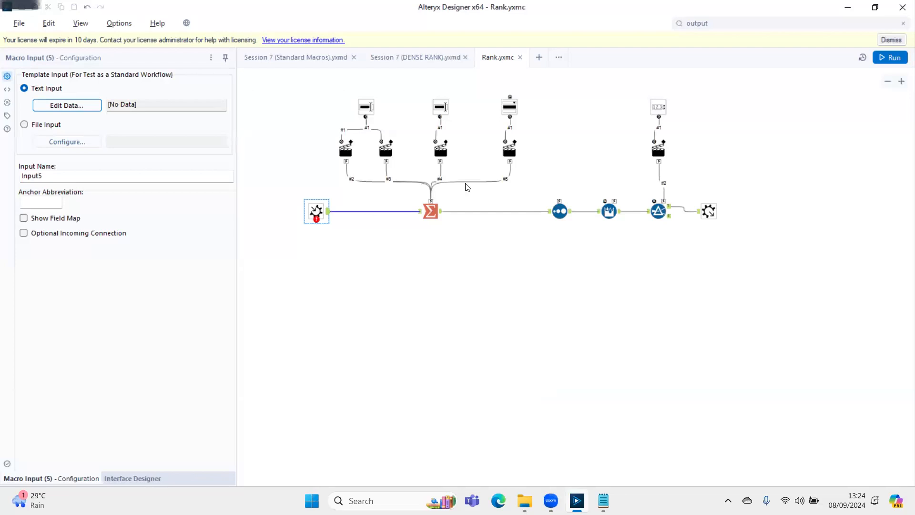
Insert the Rank macro beside the comment boxes in the Session 7 (DENSE RANK) workflow and connect it to the Select tool's output
click(410, 63)
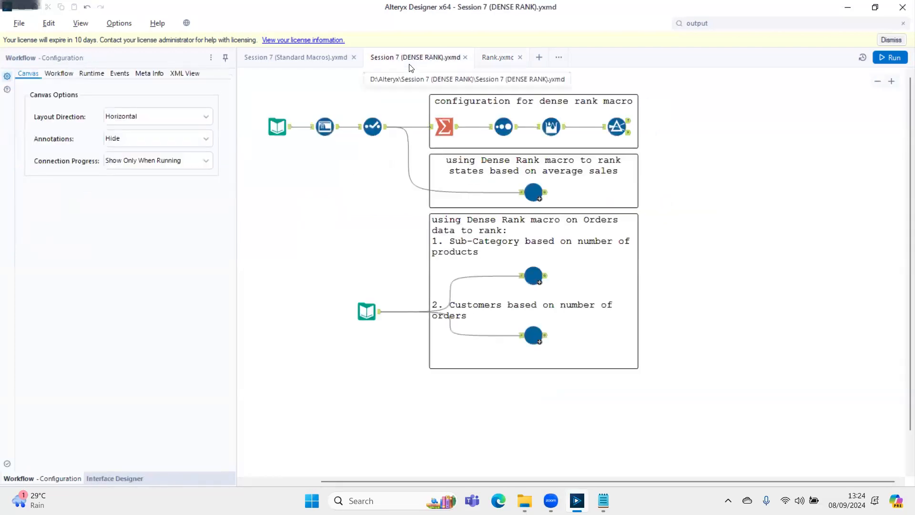
right_click(658, 183)
mouse_move(692, 211)
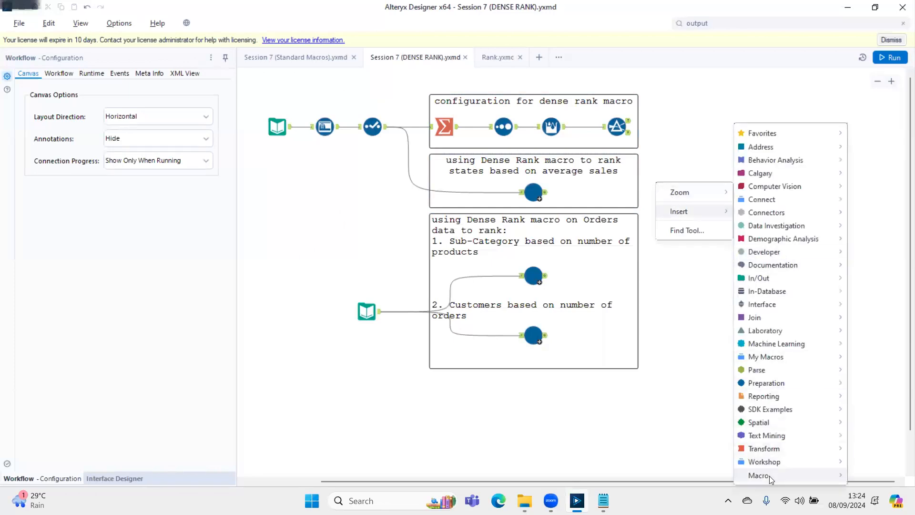
mouse_move(769, 476)
click(715, 478)
drag(386, 127, 674, 200)
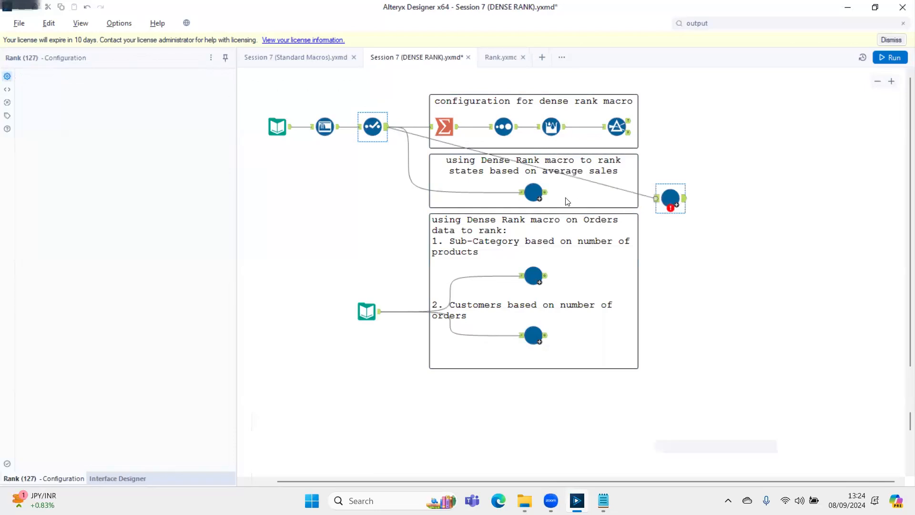
Set the new Rank tool to group by Market and aggregate Sales, run the workflow and view its output
click(123, 160)
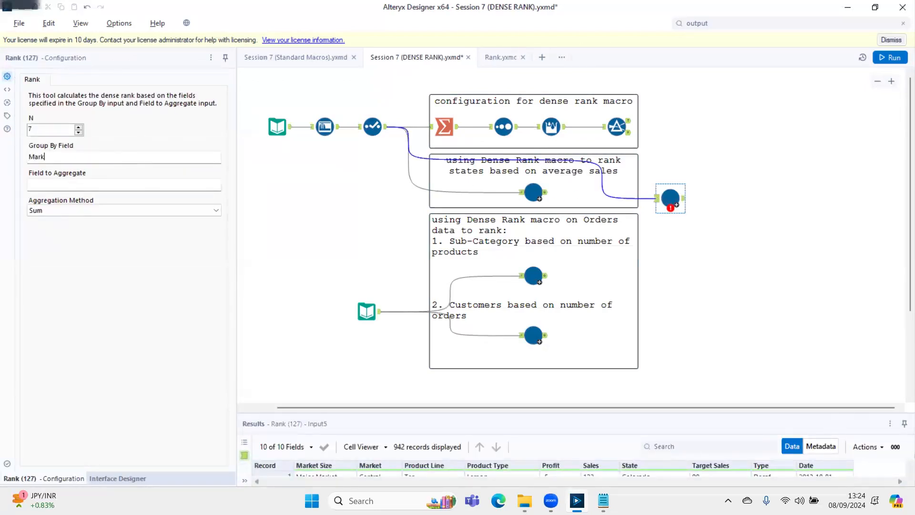
click(128, 186)
key(ctrl+r)
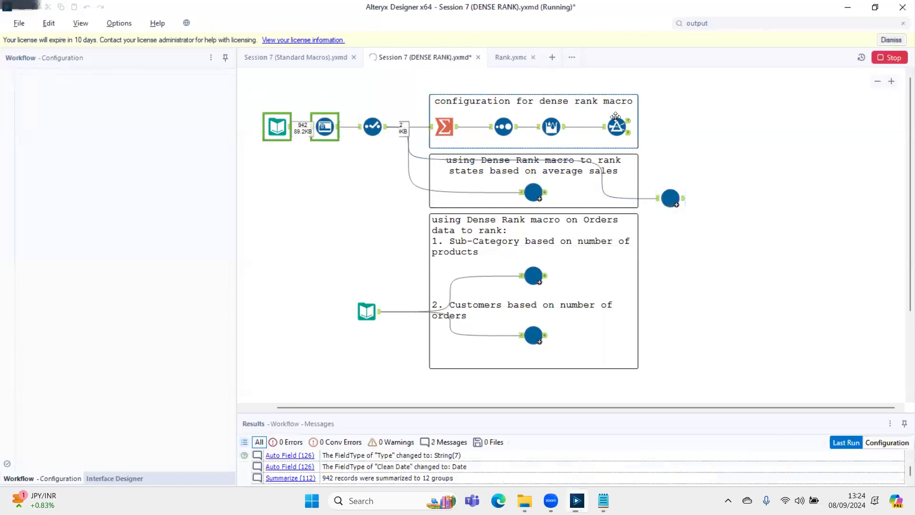
click(679, 201)
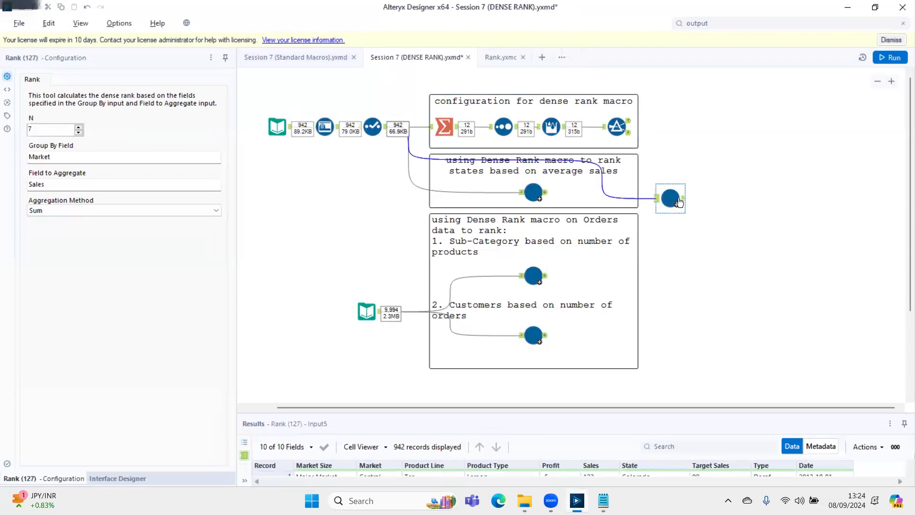
click(683, 198)
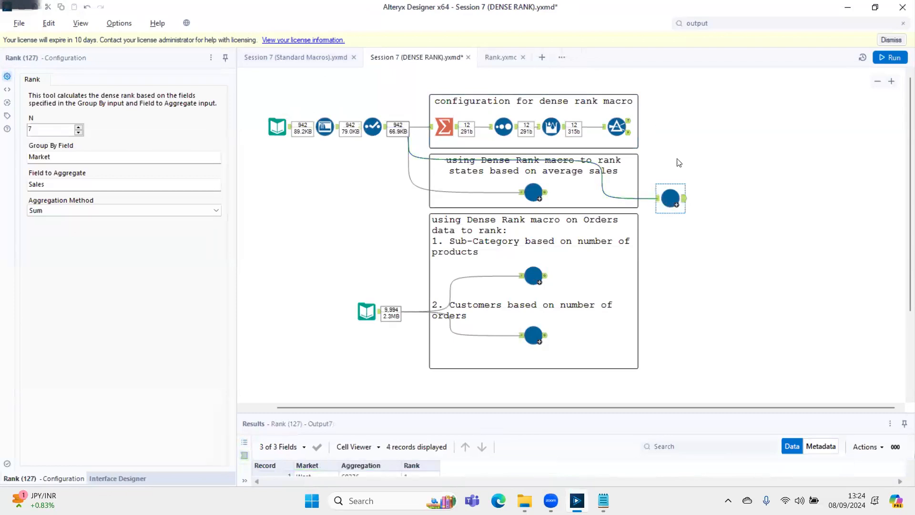
Check the new Rank tool's anchors, and in Rank.yxmc rename the macro input to Input with the anchor abbreviation I
click(495, 61)
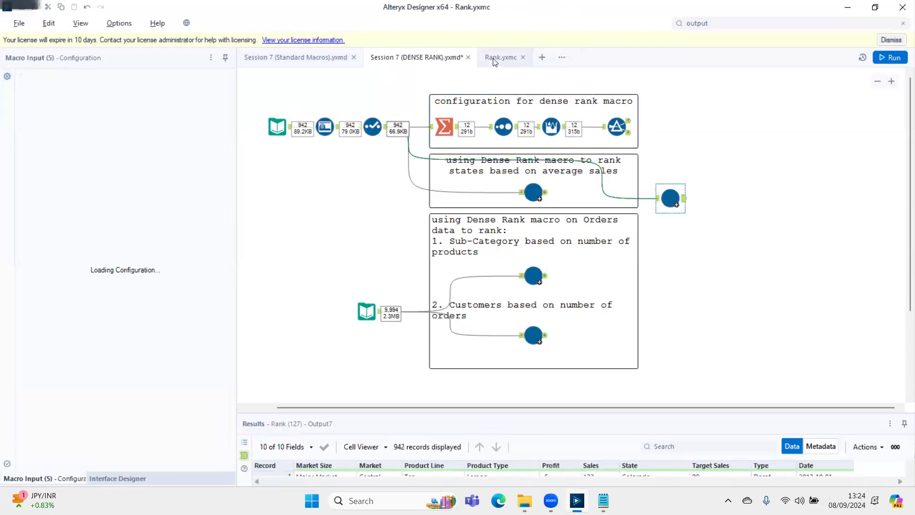
click(324, 58)
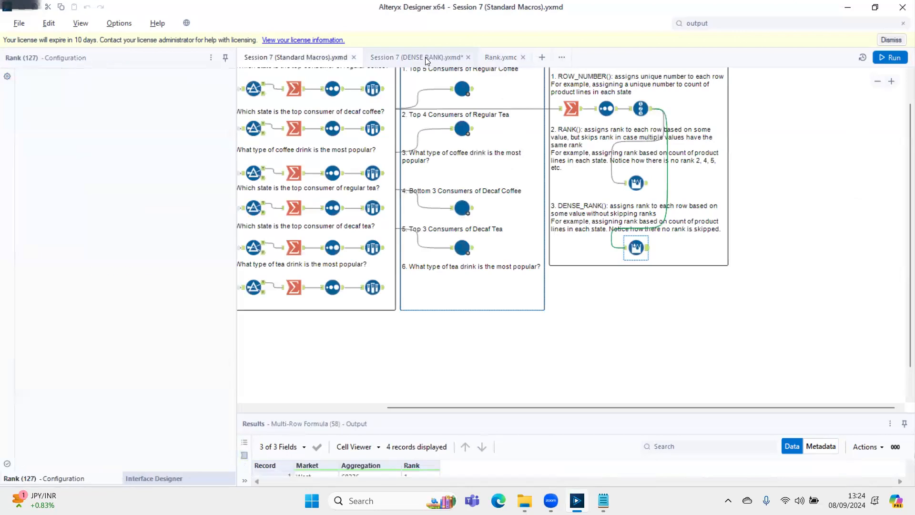
click(425, 57)
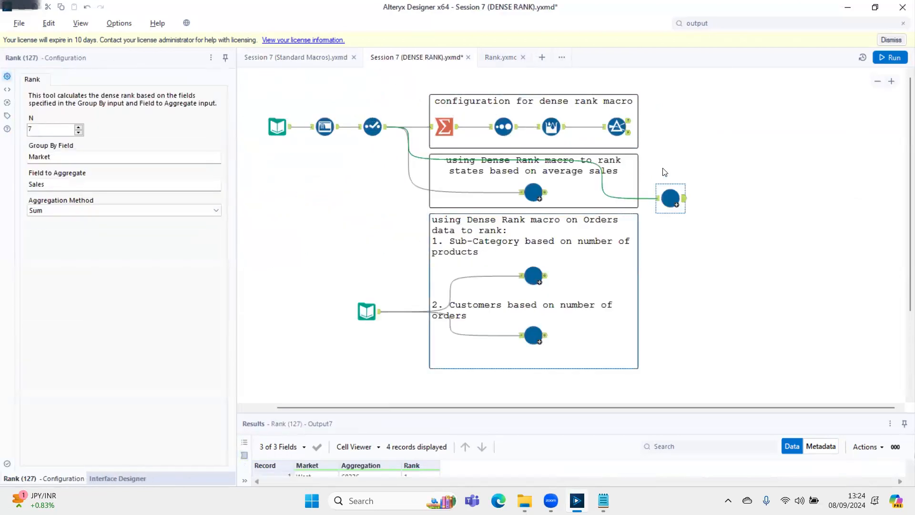
scroll(665, 171, up, 5)
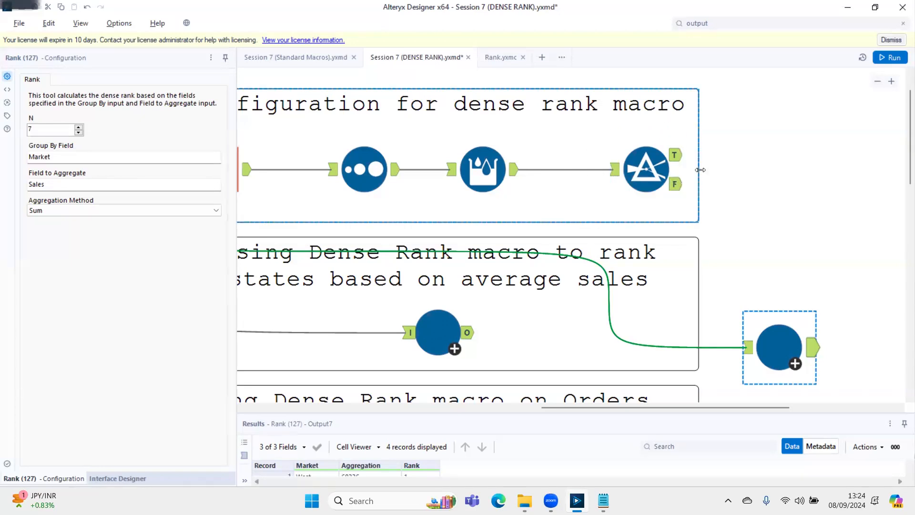
click(507, 59)
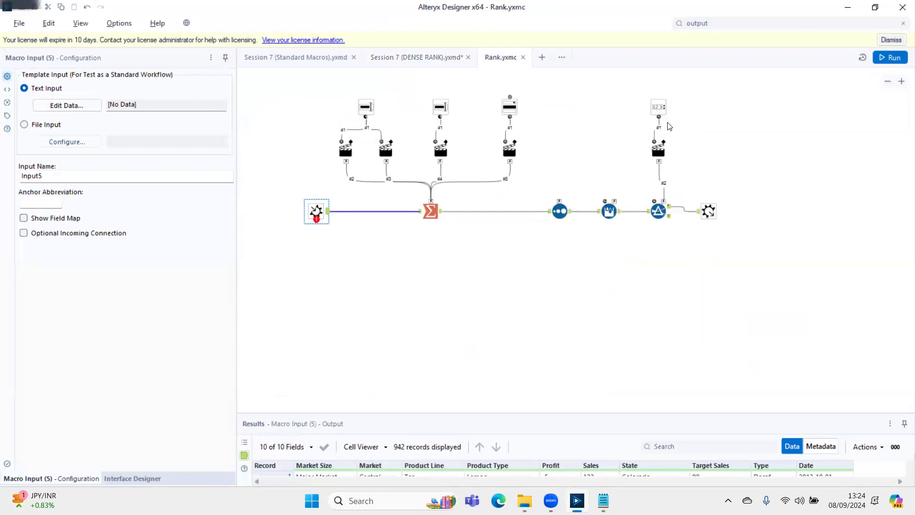
click(185, 176)
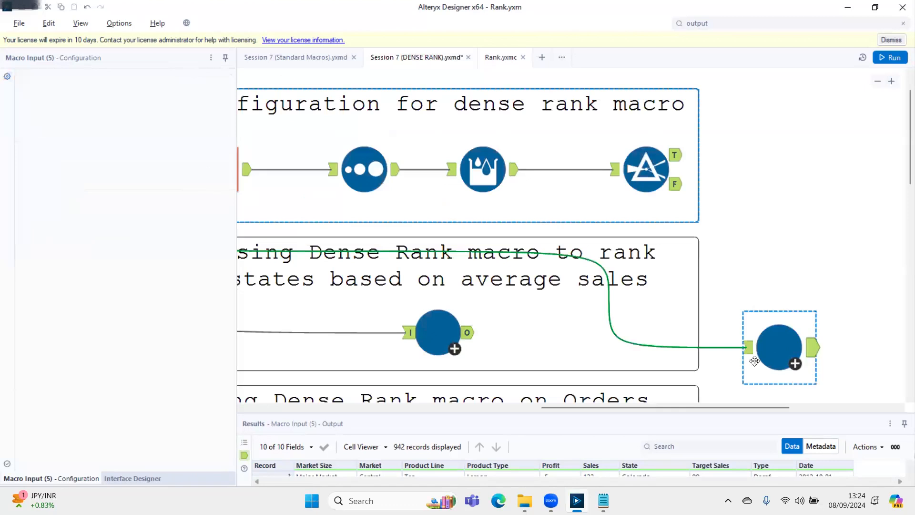
click(500, 57)
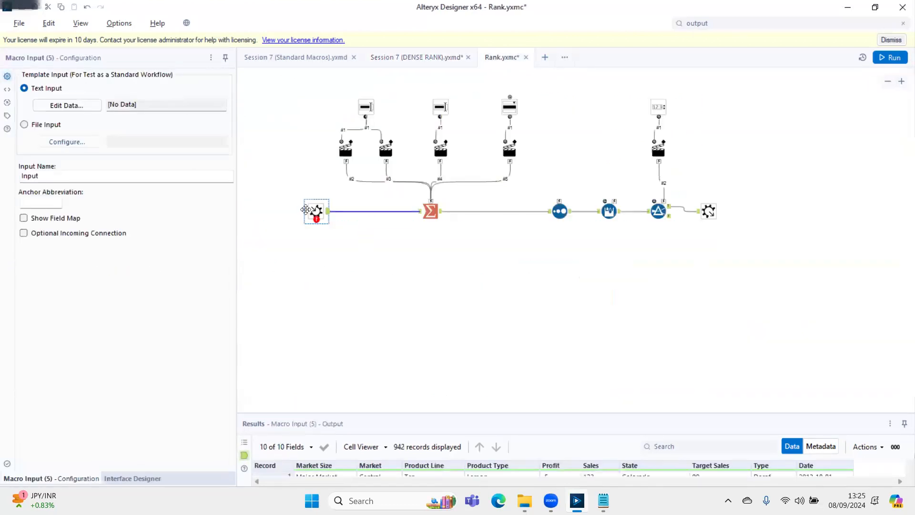
click(40, 201)
Name the macro output Output with the anchor abbreviation O, and save and refresh the Rank macro in the Session 7 (DENSE RANK) workflow
click(709, 211)
click(51, 87)
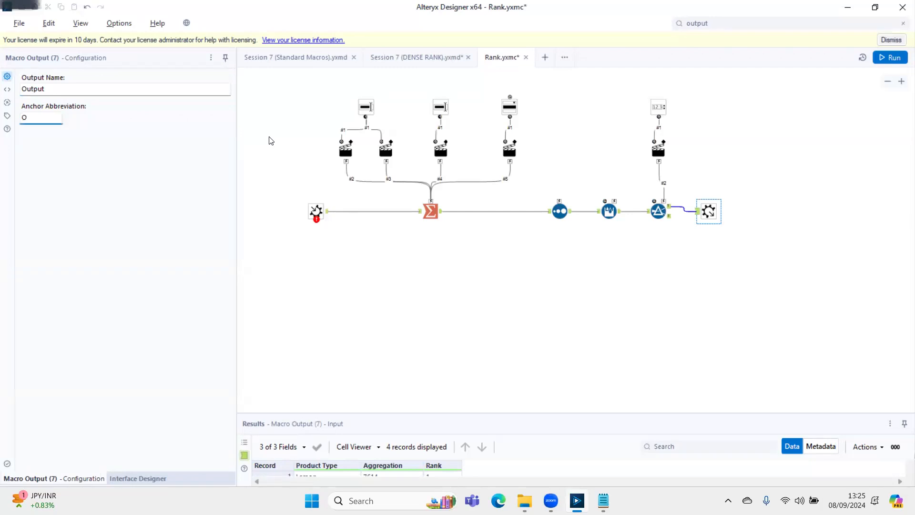
key(ctrl+s)
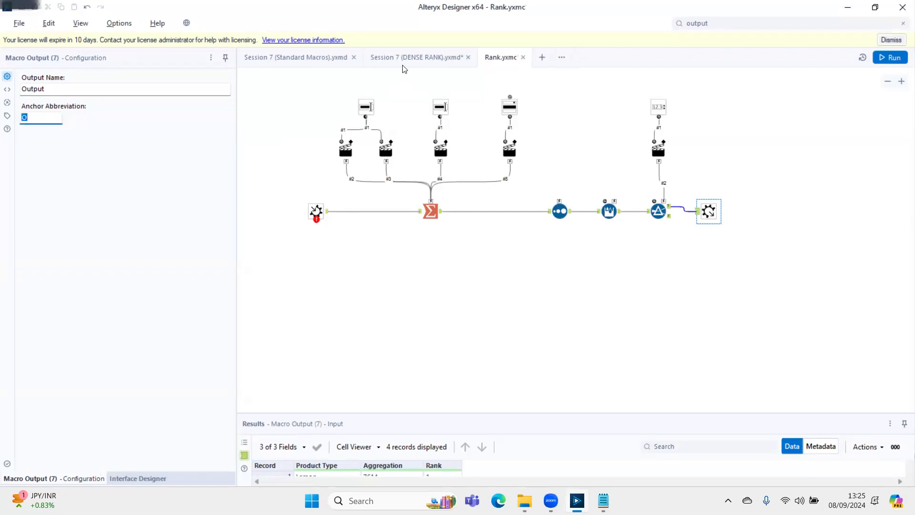
click(414, 58)
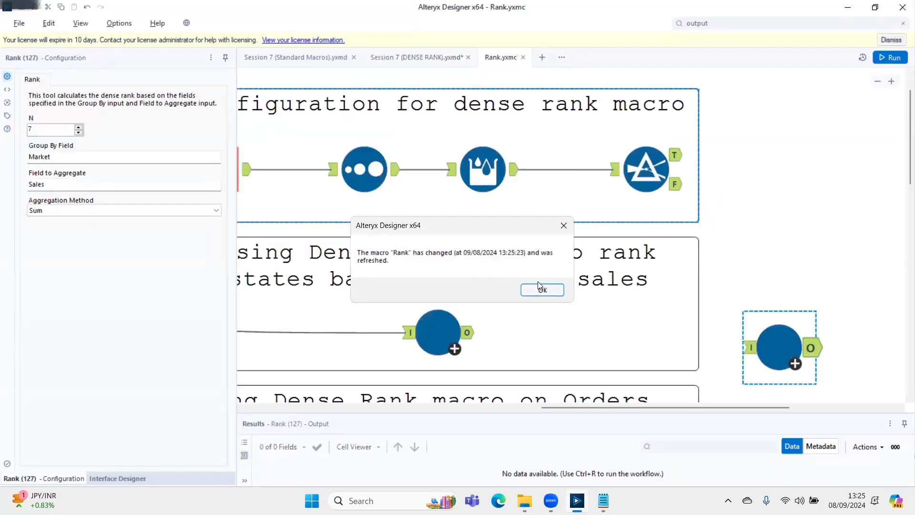
click(542, 290)
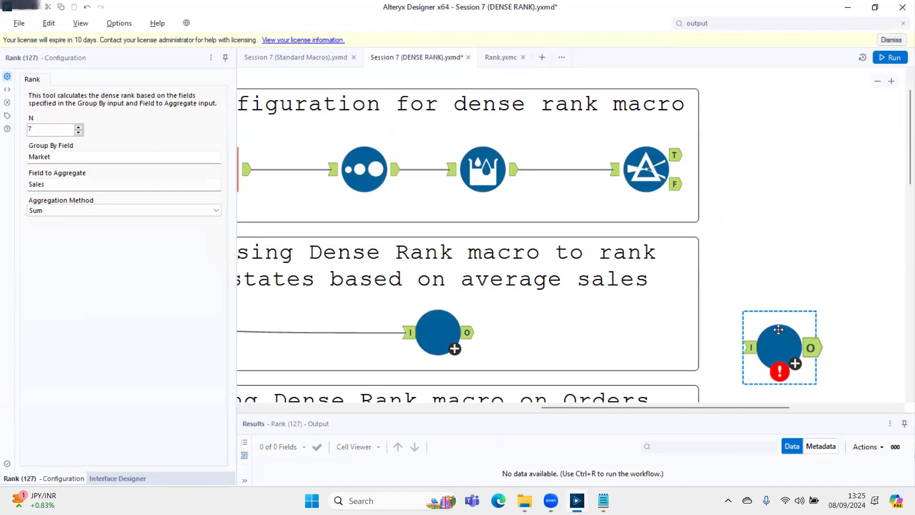
Delete the extra Rank macro tool placed beside the comment boxes in the Session 7 (DENSE RANK) workflow
scroll(667, 295, down, 2)
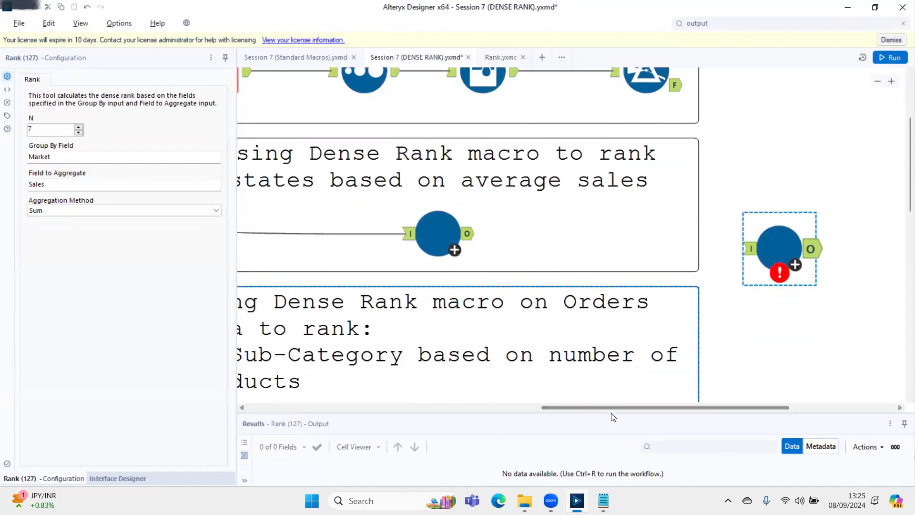
drag(420, 412, 407, 213)
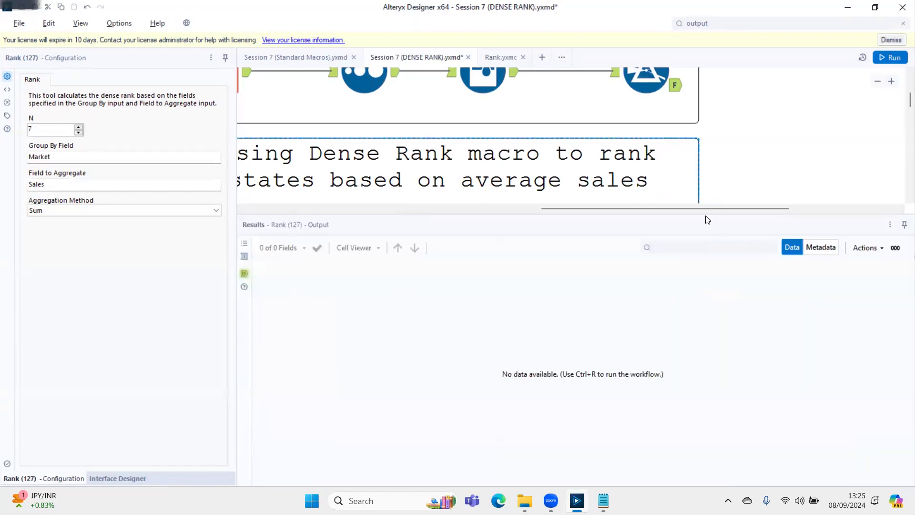
drag(703, 212, 698, 388)
drag(721, 179, 799, 285)
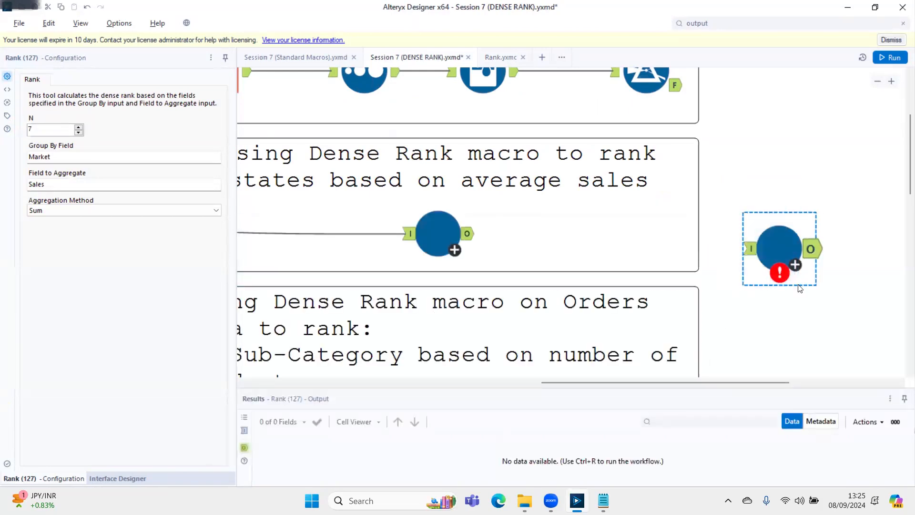
key(Delete)
Review the Dense Rank tools in the Orders data section and close the Rank.yxmc macro
scroll(722, 303, down, 5)
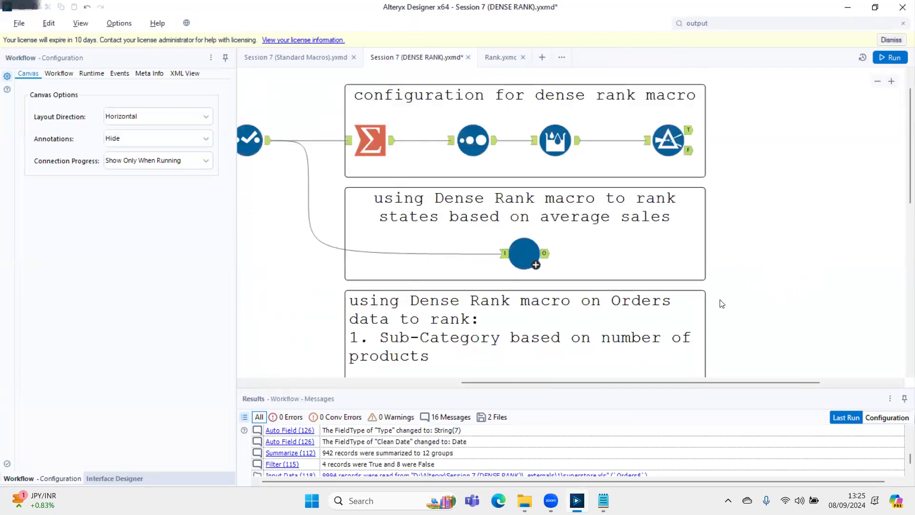
scroll(722, 304, down, 1)
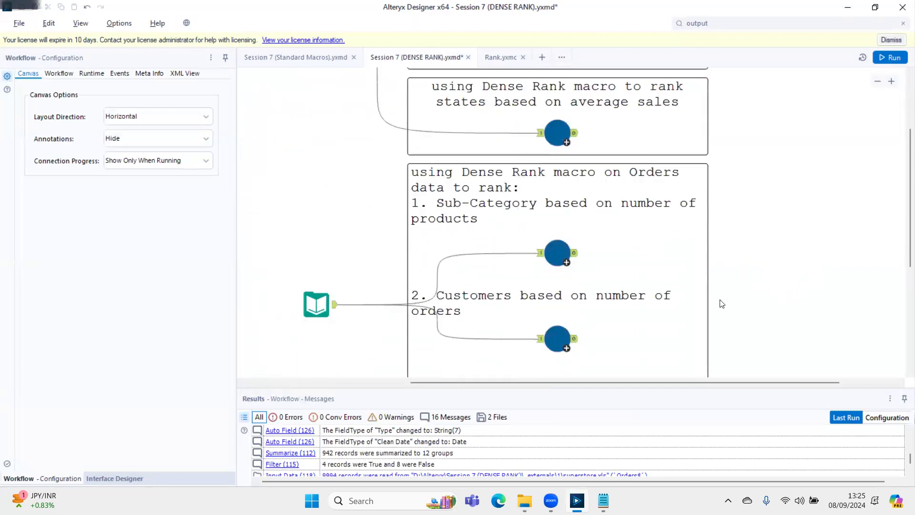
scroll(579, 296, up, 1)
click(571, 279)
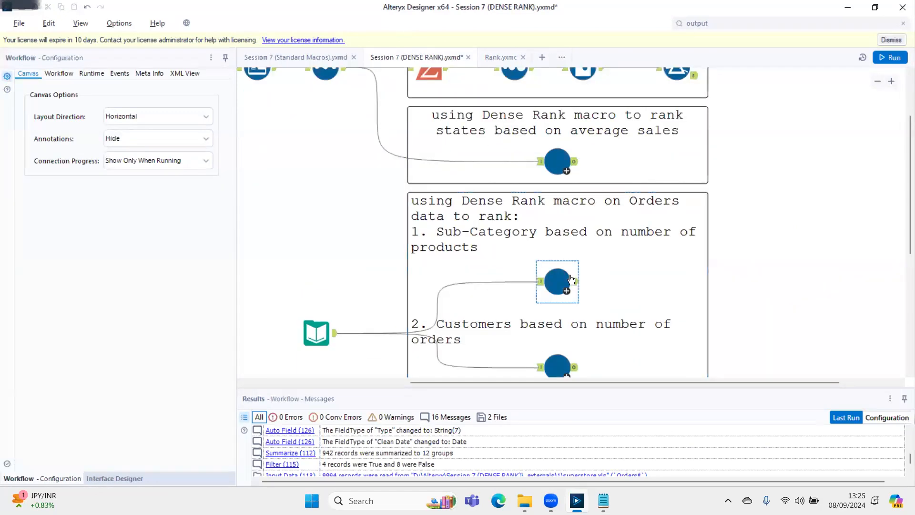
click(572, 368)
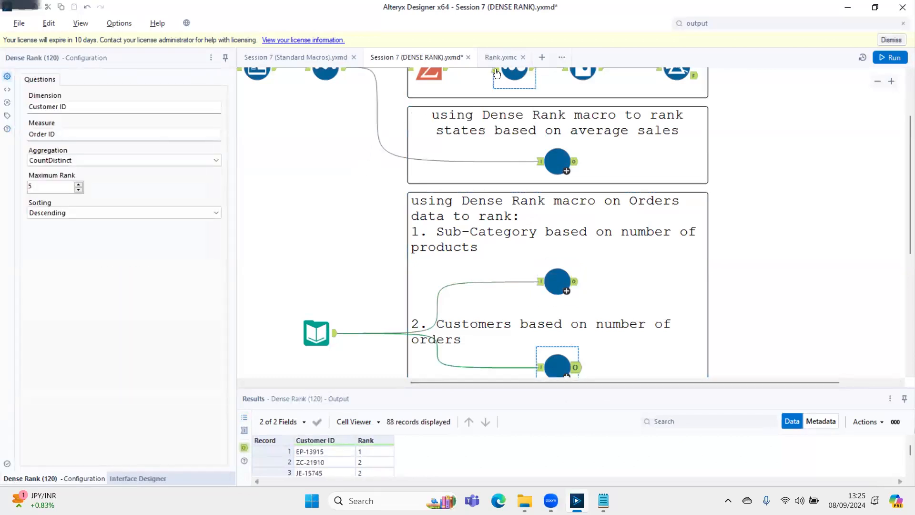
click(523, 58)
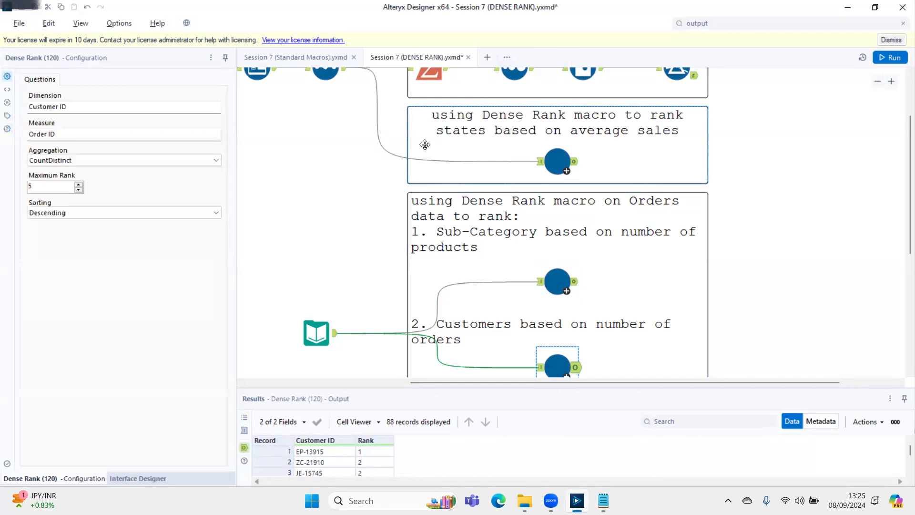
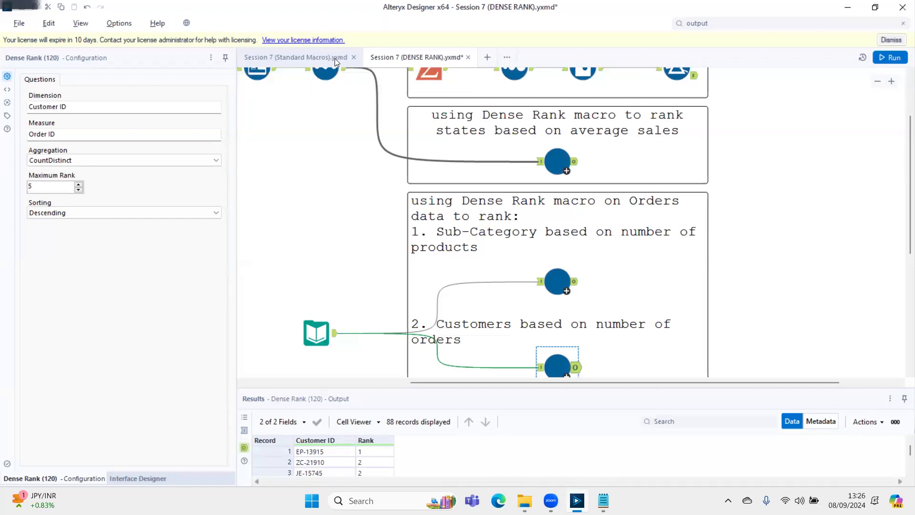
Go to the Session 7 (Standard Macros) workflow and clear the tool selection around its Implementing SQL Ranks section
click(278, 59)
scroll(772, 215, up, 1)
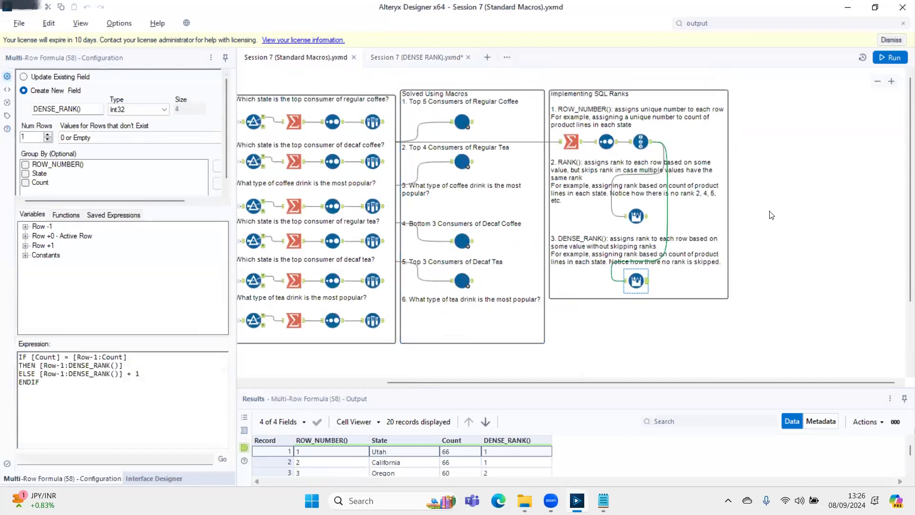
click(317, 212)
click(738, 339)
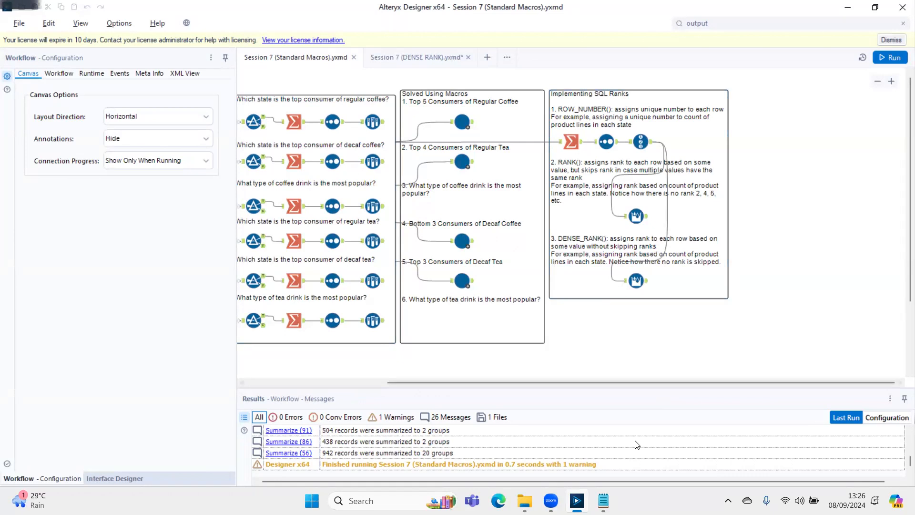
Copy all records with headers from the output of the Summarize tool in the Implementing SQL Ranks section
click(604, 501)
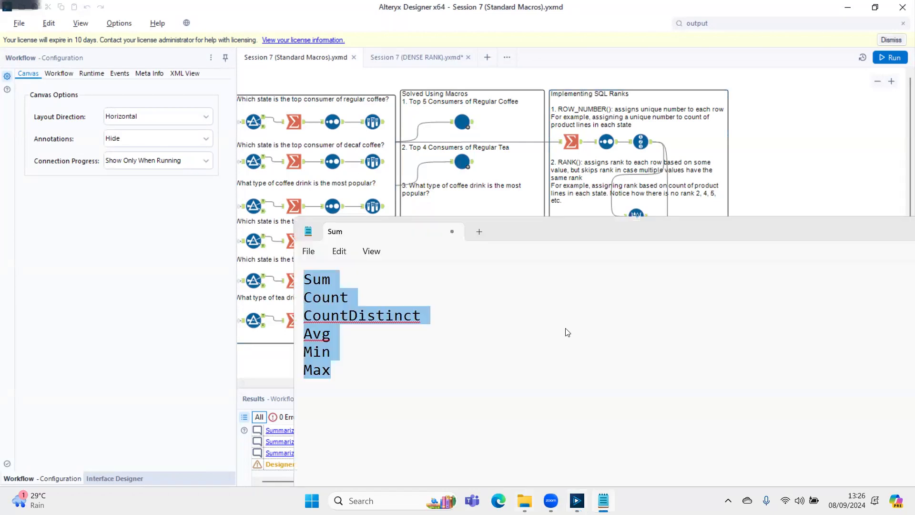
click(571, 141)
right_click(330, 460)
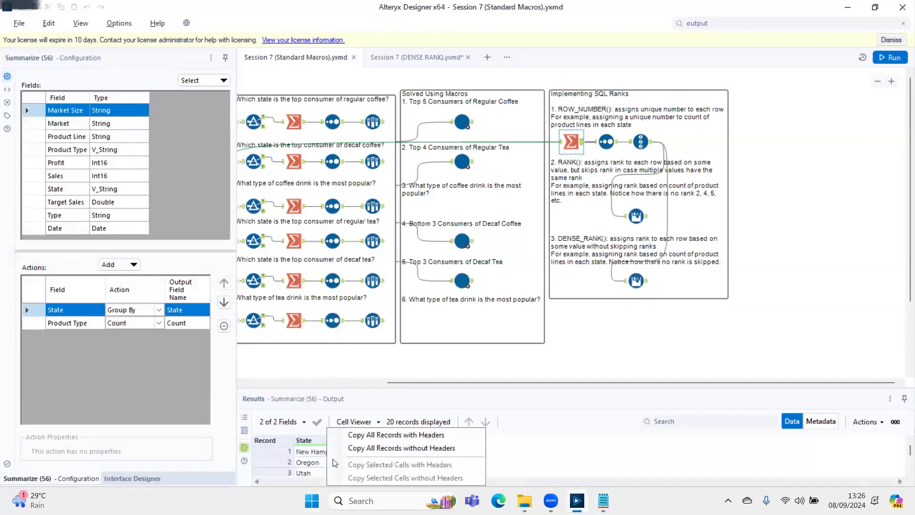
click(362, 435)
click(478, 291)
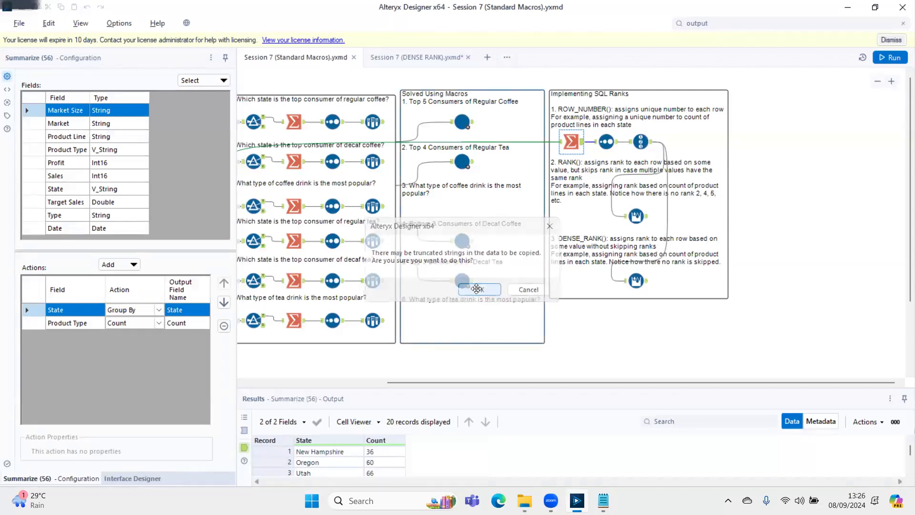
Copy all records with headers from the output of the Sort tool in the Implementing SQL Ranks section
click(612, 144)
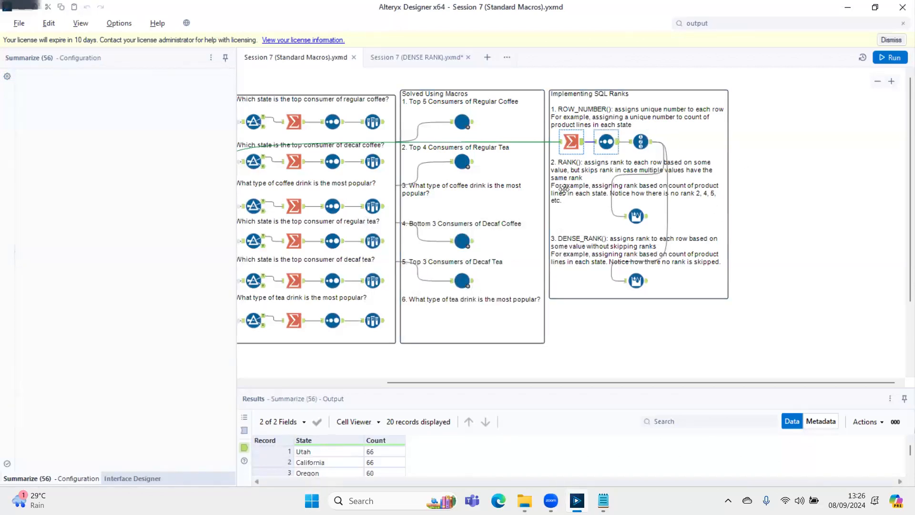
right_click(328, 461)
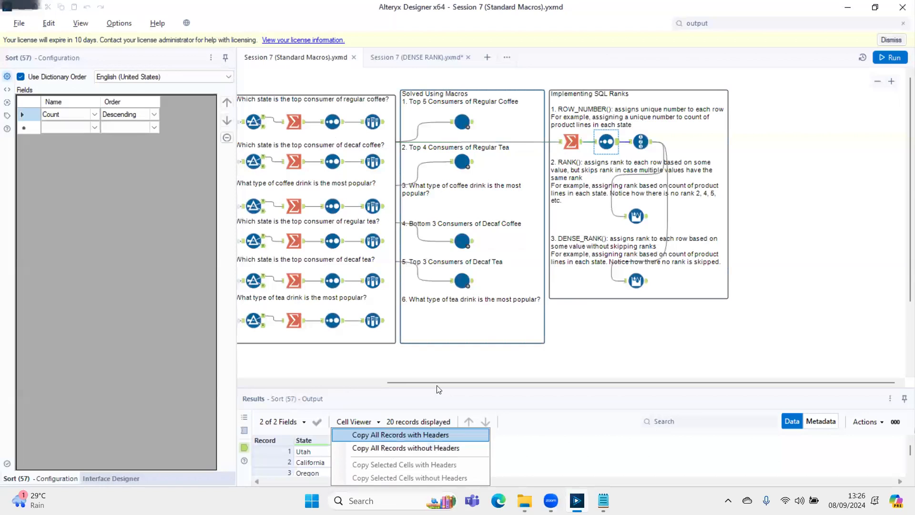
click(392, 435)
click(473, 287)
Launch Microsoft Excel 2010 and paste the copied State and Count records into the blank sheet starting at A1
key(super)
text(xce)
key(BackSpace)
key(BackSpace)
key(BackSpace)
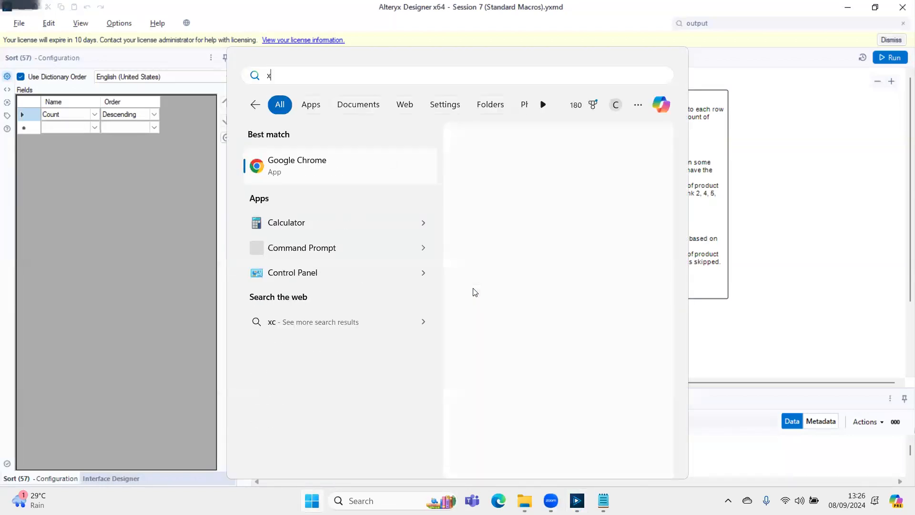
text(exc)
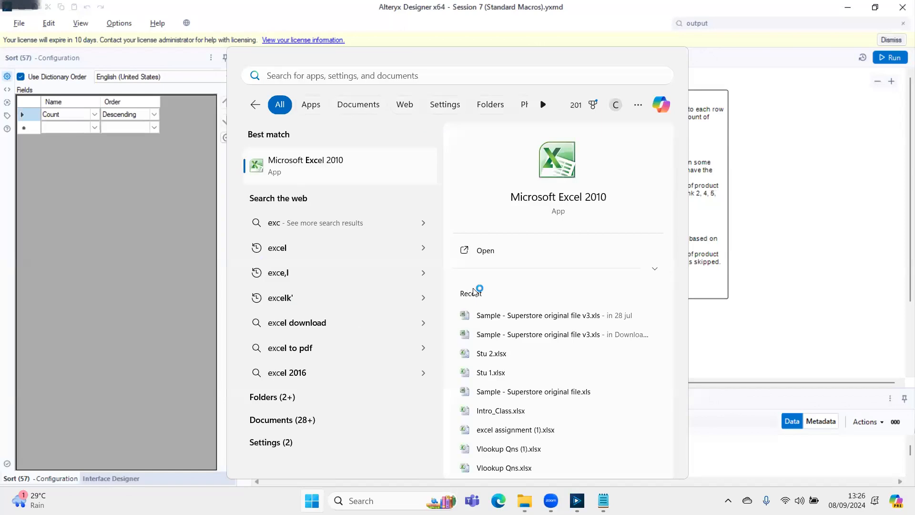
key(Return)
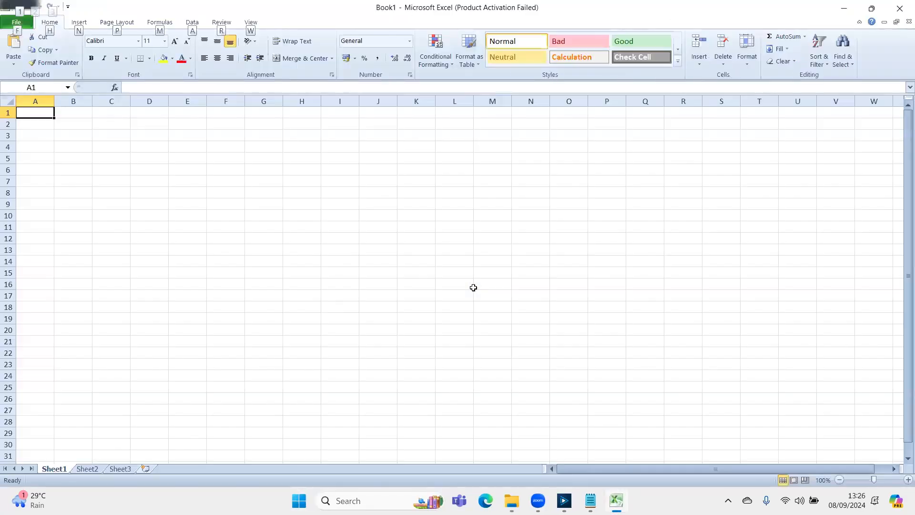
key(Escape)
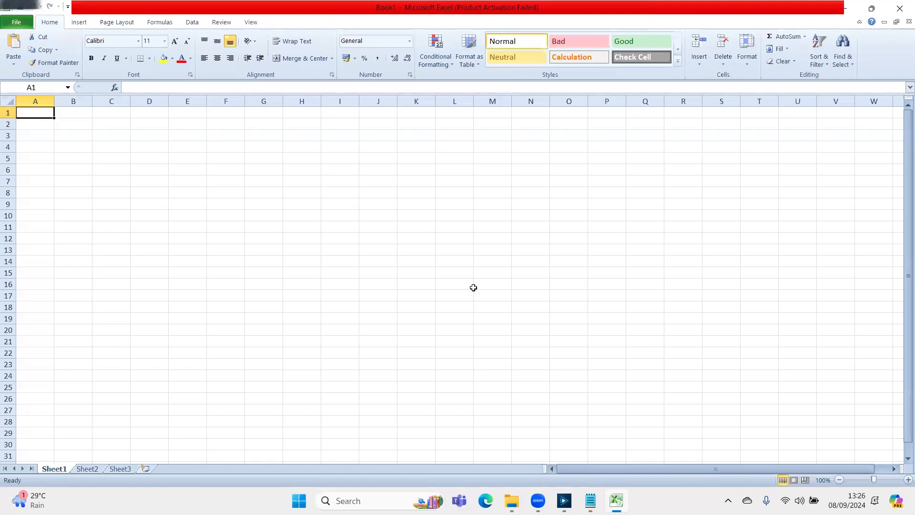
key(ctrl+v)
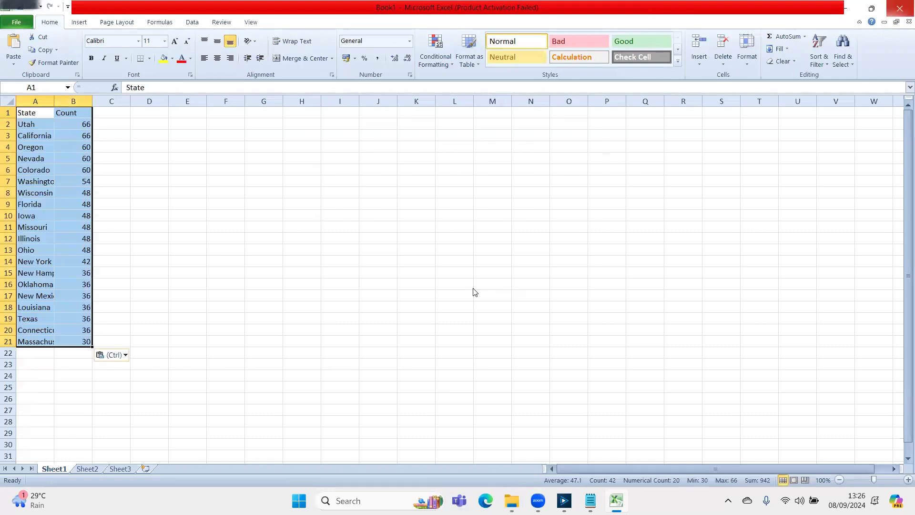
Add the heading ROW_NUMBER in cell C1, beside the Count column
key(Right)
key(Right)
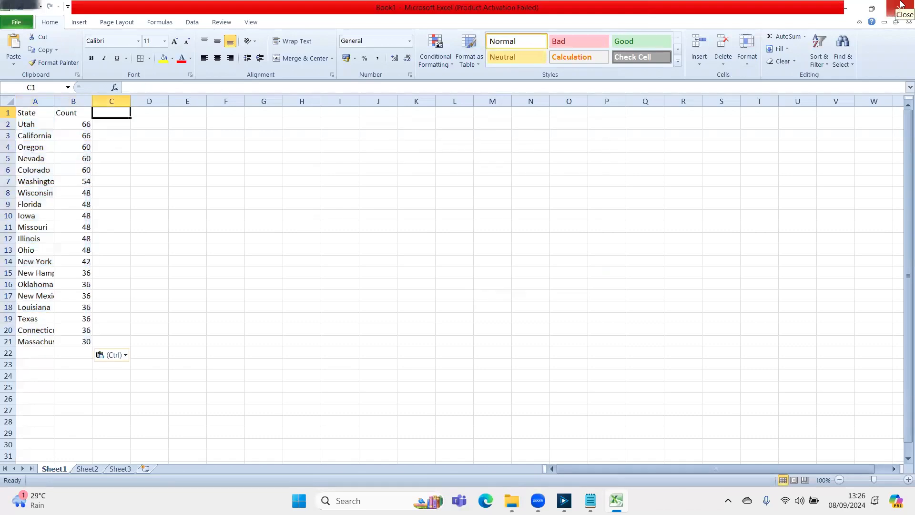
text(ROW)
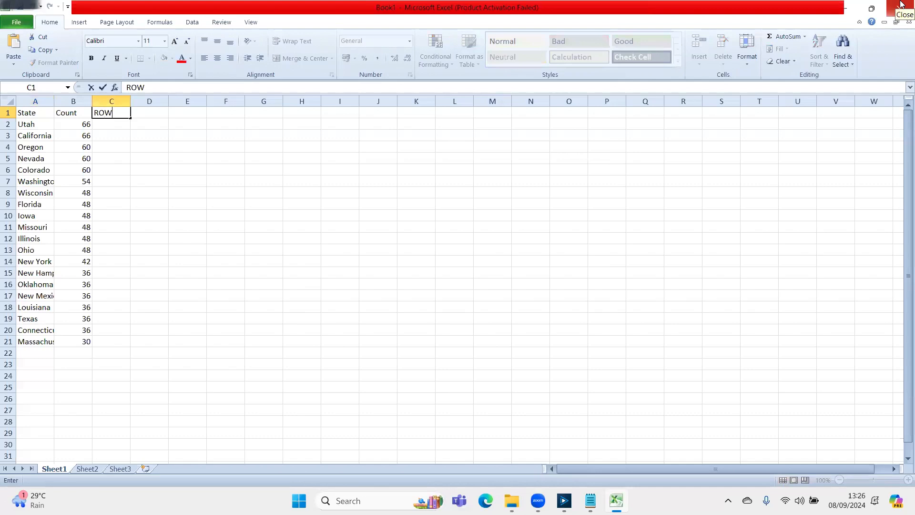
text(_NUMBER)
key(Return)
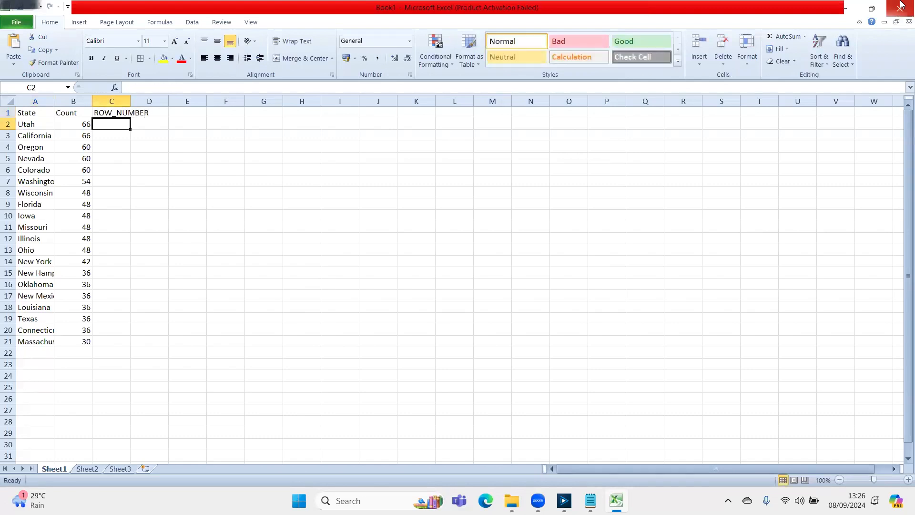
Enter 1 in C2 and the formula =C2+1 in C3 to start the row numbering
text(1)
key(Return)
text(=)
key(Up)
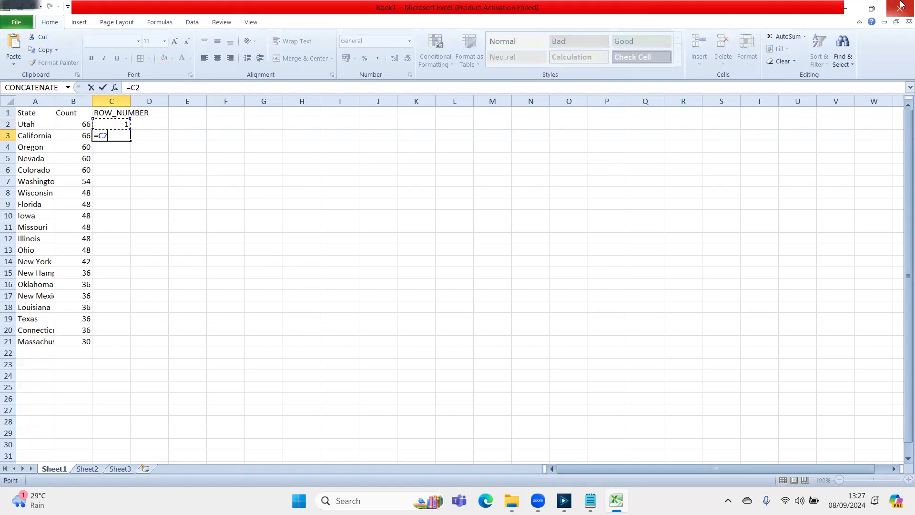
text(+1)
key(Return)
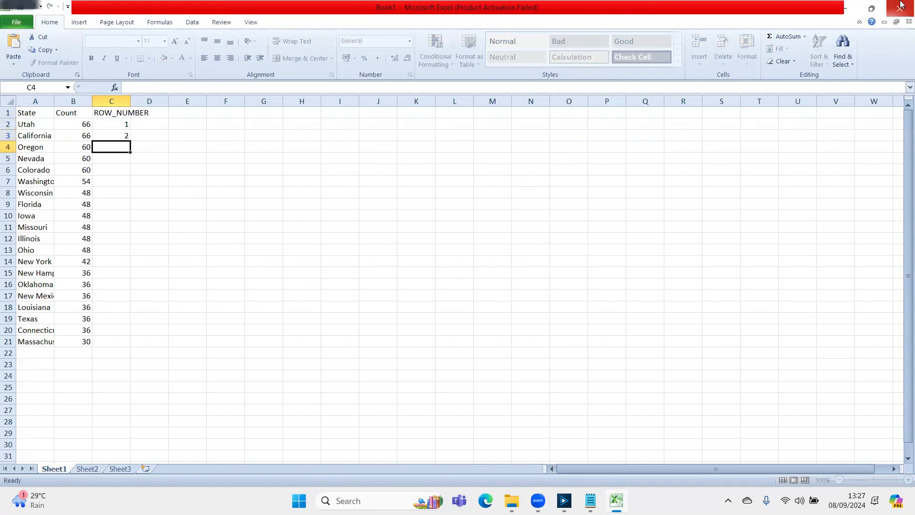
Fill the row number formula from C3 down to C21 and fit column C's width to its contents
key(Up)
key(Left)
key(ctrl+Down)
key(Right)
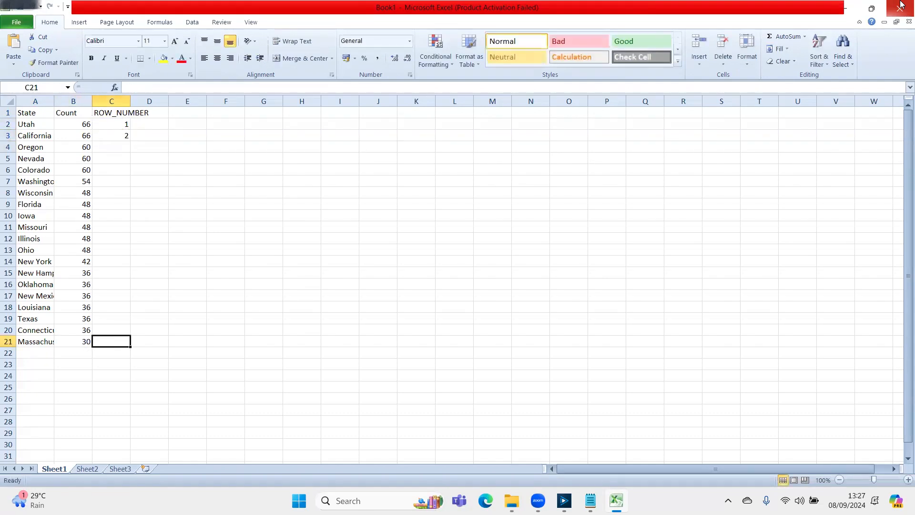
key(ctrl+shift+Up)
key(ctrl+d)
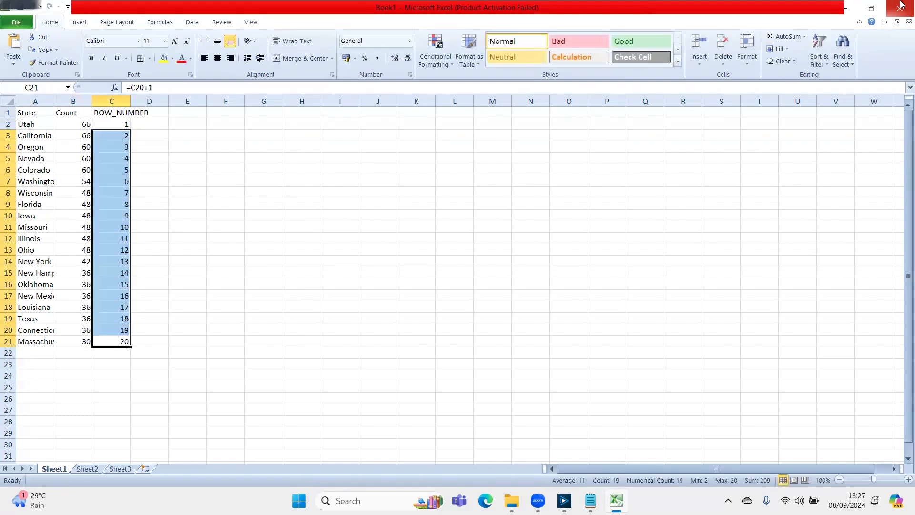
key(Right)
key(Left)
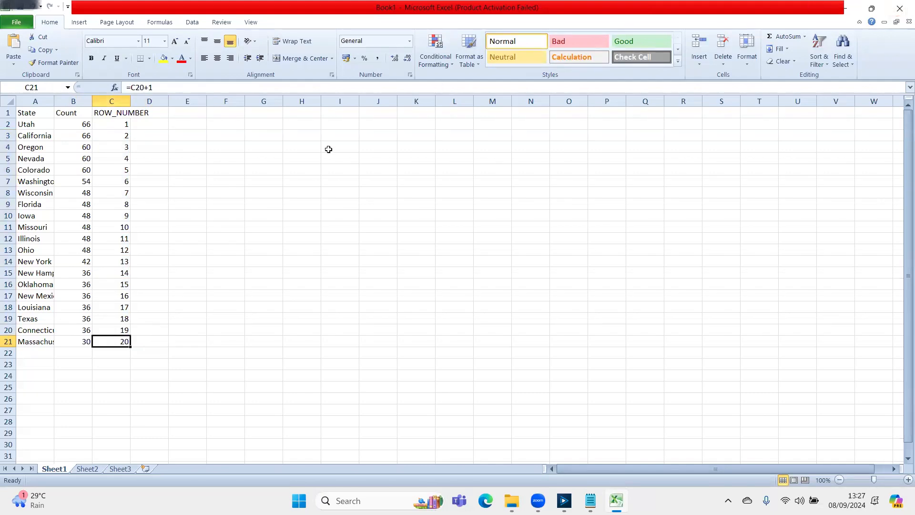
double_click(130, 98)
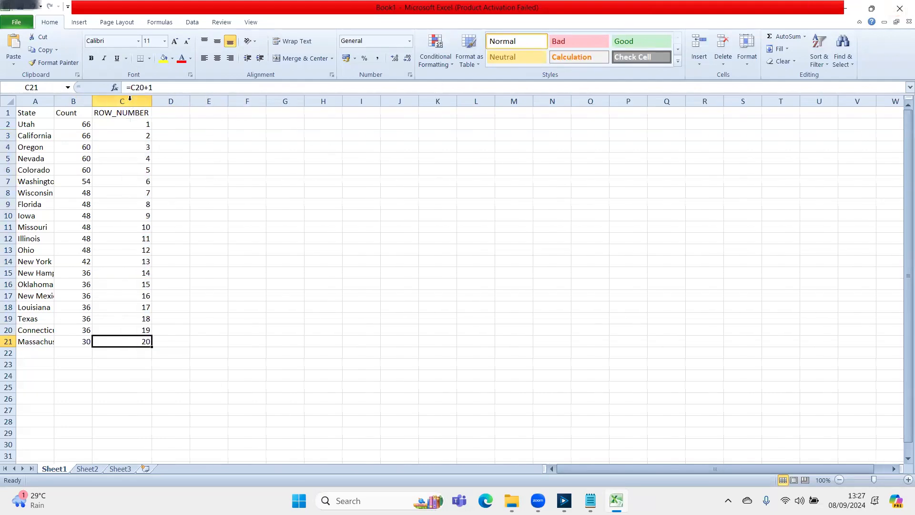
Add the heading RANK in cell D1, beside the ROW_NUMBER column
key(ctrl+Up)
key(Right)
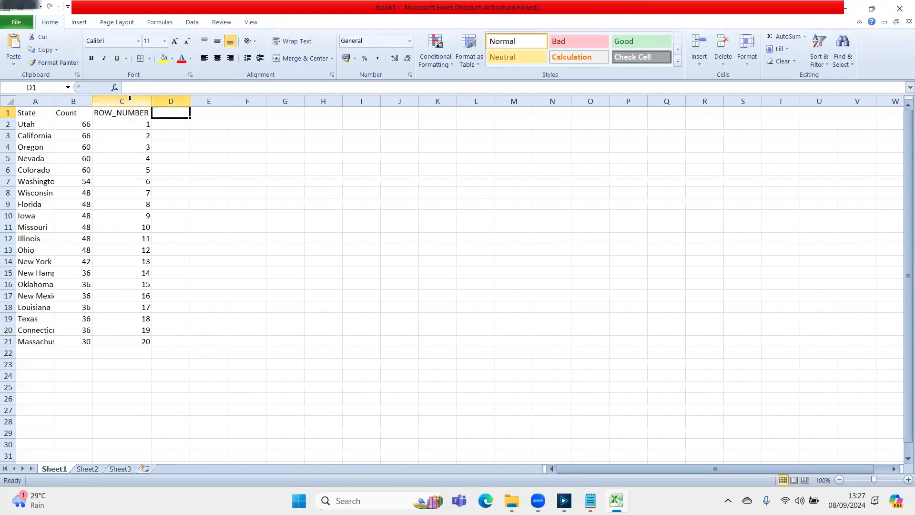
text(RANK)
key(Return)
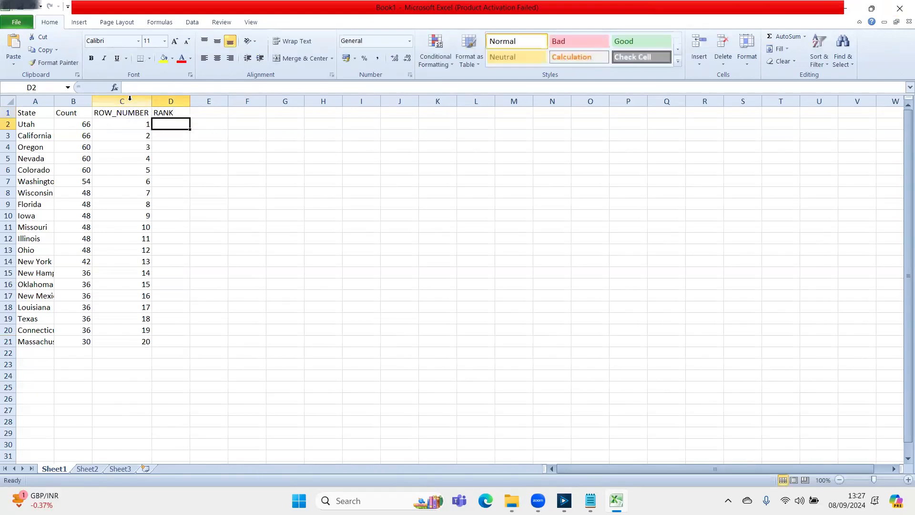
Compare the counts of Utah and California and enter rank 1 for both in D2 and D3
key(Left)
key(Left)
key(shift+Down)
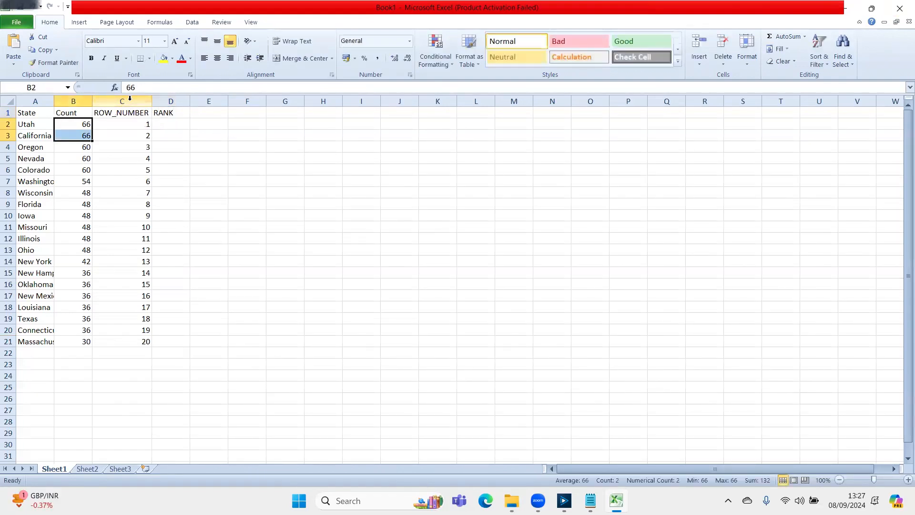
key(Right)
key(Right)
text(1)
key(Return)
text(1)
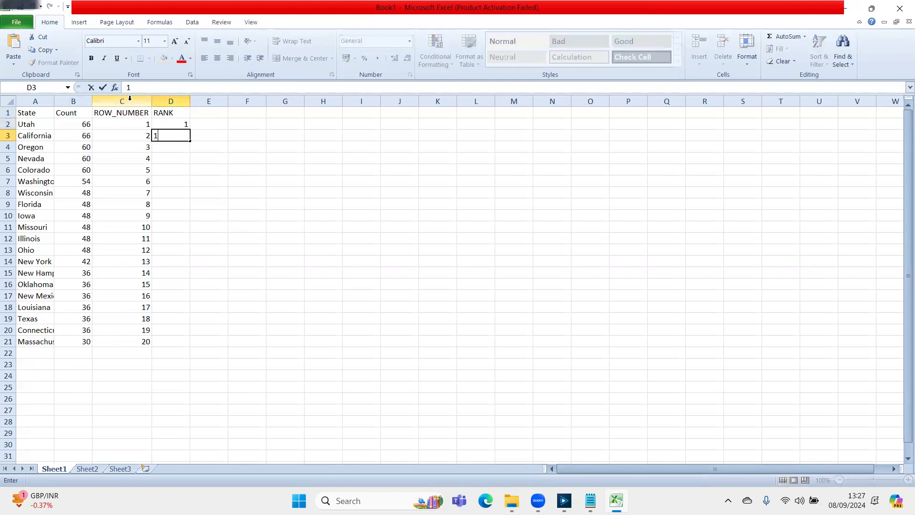
key(Return)
Compare the counts of California and Oregon and enter rank 3 for Oregon in D4
key(Left)
key(Left)
key(Up)
key(shift+Down)
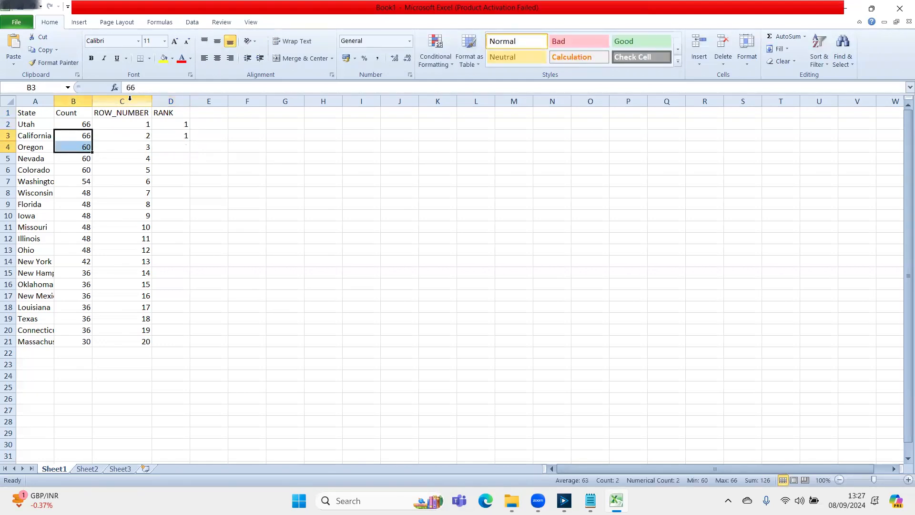
key(Right)
key(Right)
key(Down)
key(Up)
key(Down)
text(3)
key(Return)
Compare the counts of Oregon, Nevada and Colorado and enter rank 3 in D5 and D6
key(Left)
key(Up)
key(Left)
key(shift+Down)
key(shift+Down)
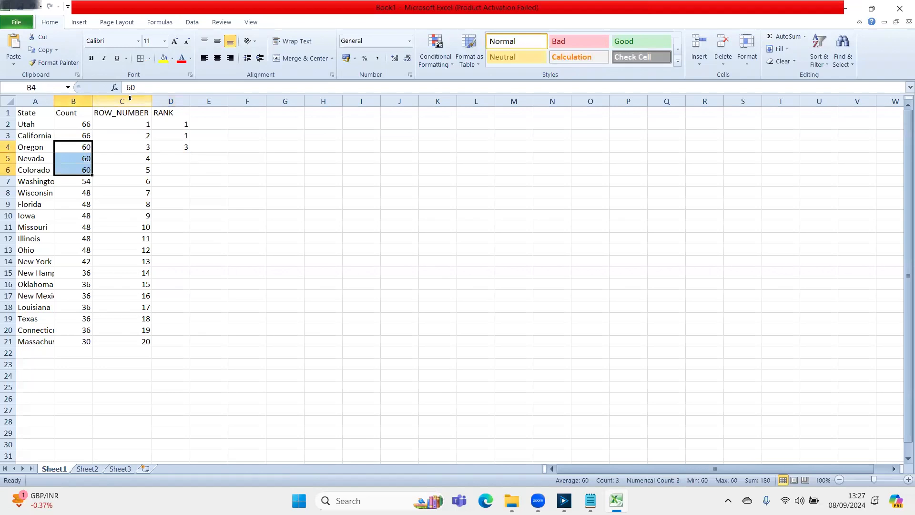
key(Right)
key(Right)
key(Down)
text(3)
key(Return)
text(3)
key(Return)
Review the ranks in D3 to D6 and enter rank 6 for Washington in D7
key(Up)
key(Up)
key(Up)
key(Up)
key(Down)
key(Up)
key(Down)
key(Up)
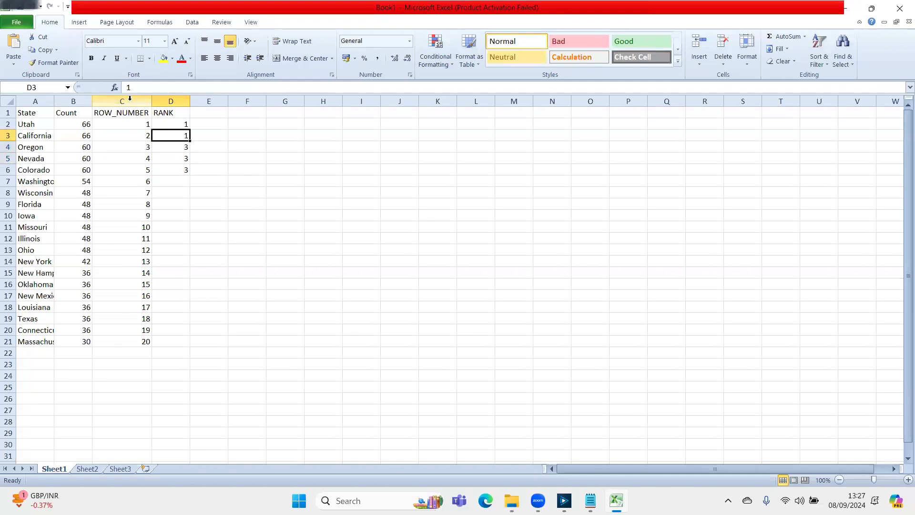
key(Down)
key(Down)
key(Down)
key(Down)
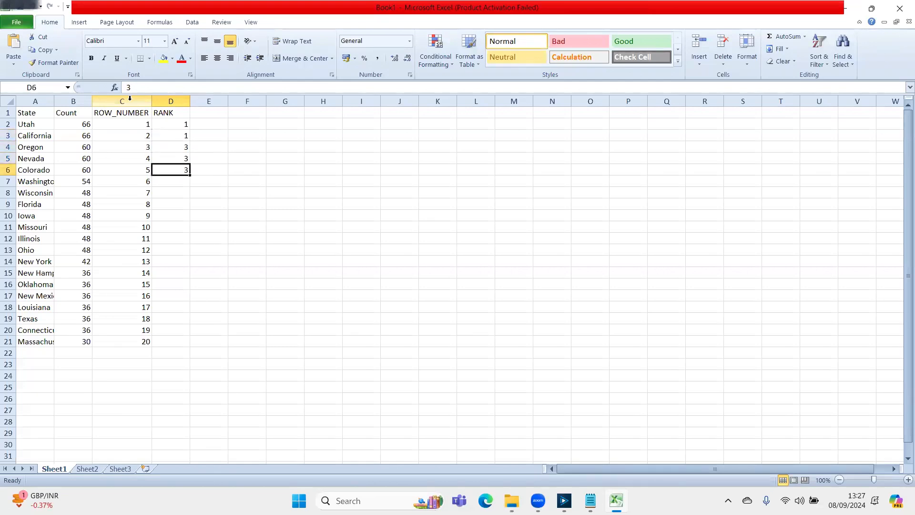
text(6)
key(Return)
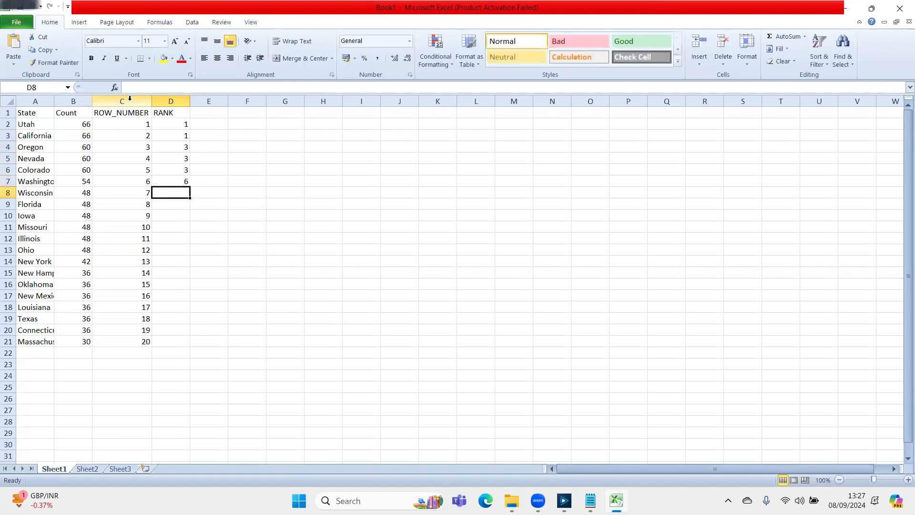
Enter rank 7 for Wisconsin in D8 and fill it down to Ohio in D13
text(7)
key(ctrl+Return)
key(shift+Down)
key(shift+Down)
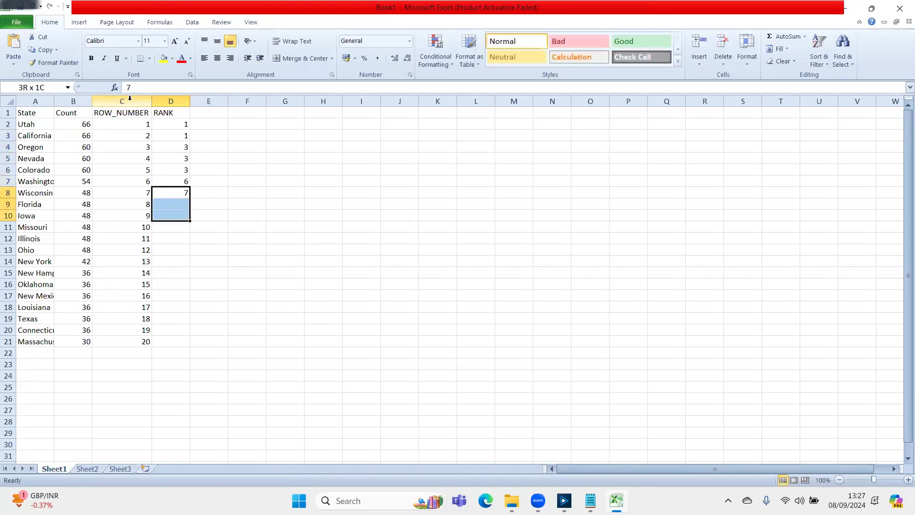
key(shift+Down)
key(shift+Down)
key(shift+Down)
key(ctrl+d)
Enter rank 13 for New York in D14
key(Down)
key(Down)
key(Down)
key(Down)
key(Down)
key(Down)
text(13)
key(Return)
Enter rank 14 for New Hampshire in D15 and fill it down to D20
text(14)
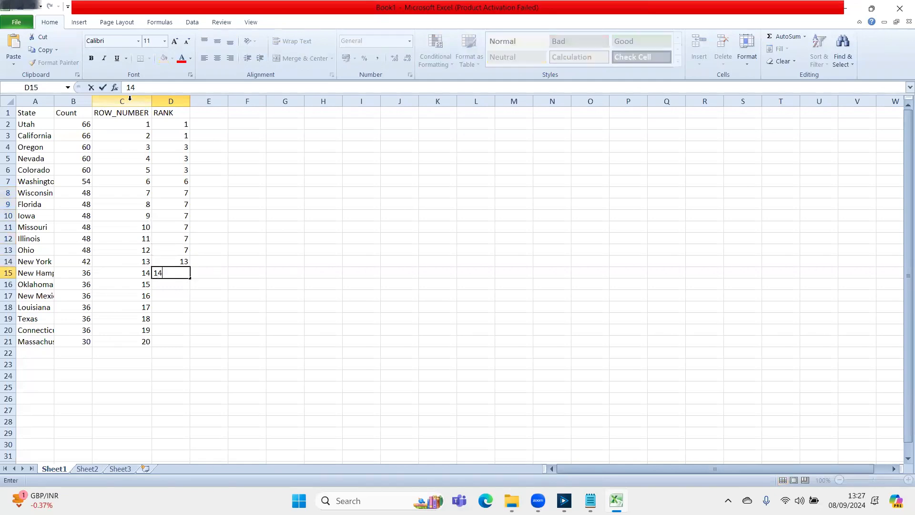
key(shift+Down)
key(shift+Down)
key(shift+Down)
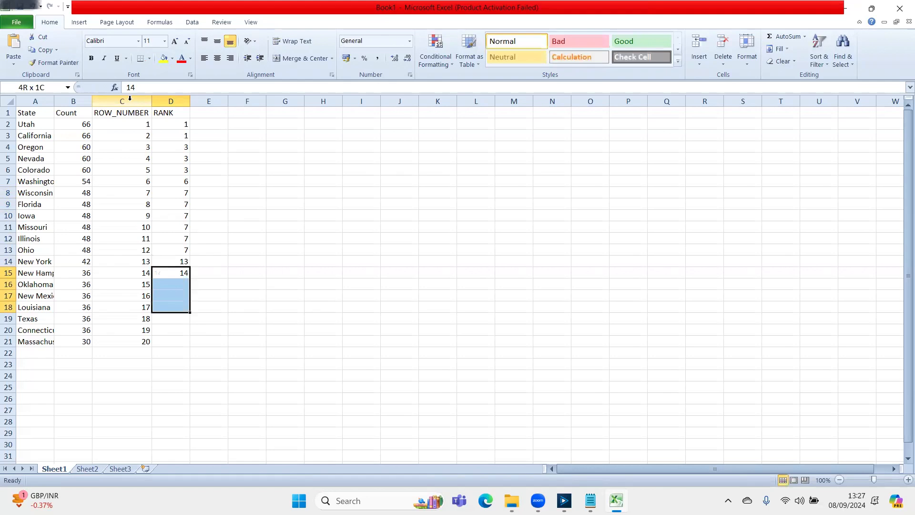
key(shift+Down)
key(shift+Down)
key(ctrl+d)
Enter rank 20 for Massachusetts in D21, completing the RANK column
key(Down)
key(Down)
key(Down)
key(Down)
key(Down)
key(Down)
text(20)
key(Tab)
Add the heading DENSE_RANK in cell E1, beside the RANK column
key(Up)
key(Up)
key(Up)
key(Up)
key(Up)
key(Up)
key(Up)
key(Up)
key(Up)
key(Up)
key(Up)
key(Up)
key(Up)
key(Up)
key(Up)
key(Up)
key(Up)
key(Up)
key(Up)
key(Up)
text(DENSE_RANK)
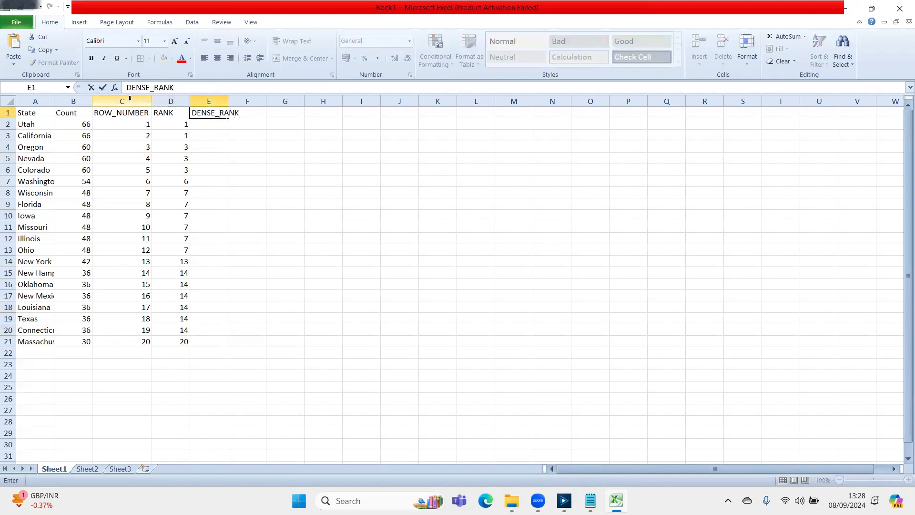
key(Return)
Examine the count, row number and rank values in the first rows for Utah and California
key(Left)
key(Left)
key(Left)
key(Down)
key(Right)
key(Right)
key(shift+Up)
key(Down)
key(Left)
key(Up)
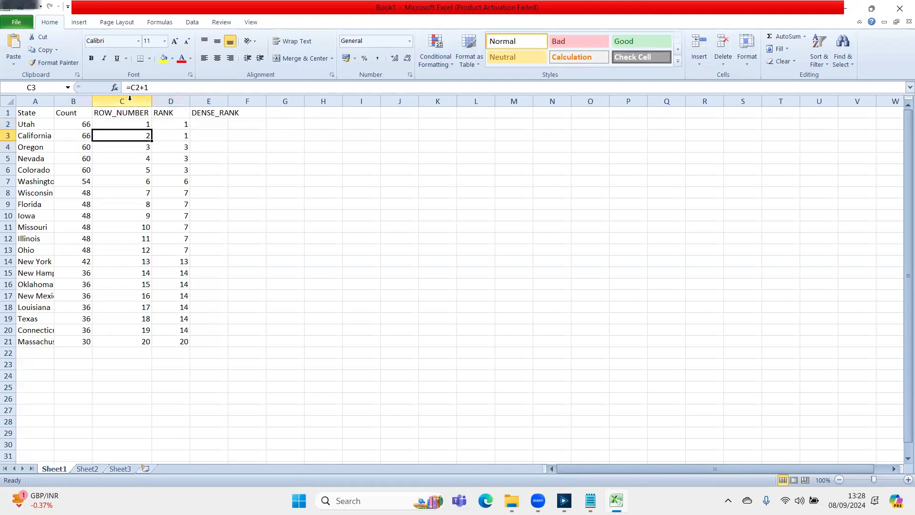
Copy the rank 1 values from D2:D3 across into the DENSE_RANK cells E2:E3
key(Down)
key(Right)
key(Right)
key(Up)
key(Up)
key(shift+Down)
key(Left)
key(shift+Right)
key(shift+Down)
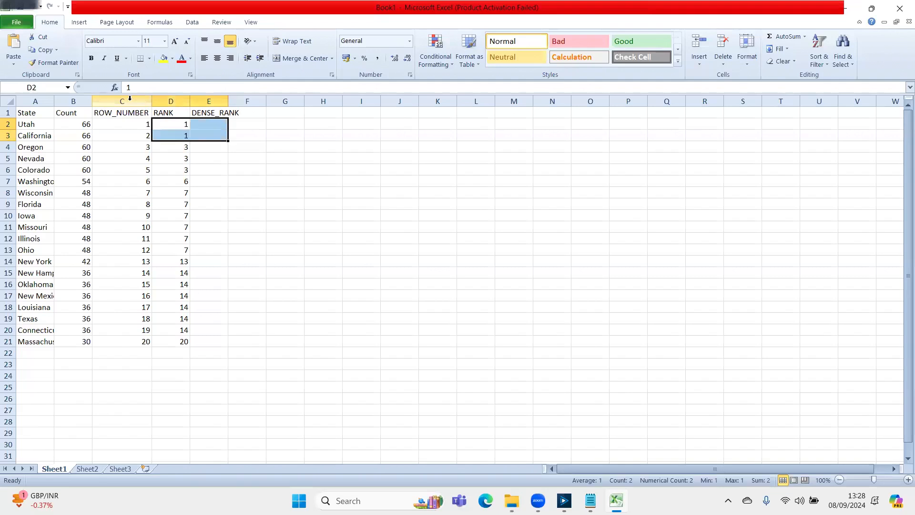
key(Down)
key(Down)
key(Right)
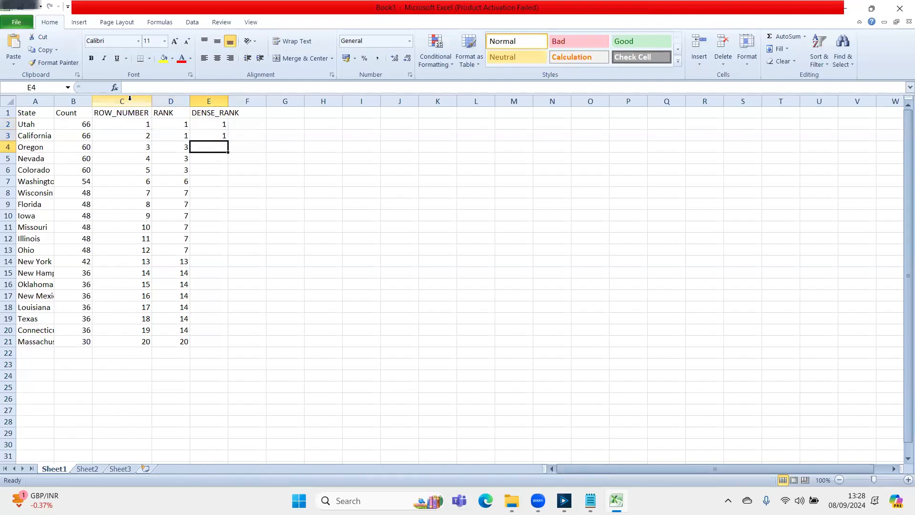
Enter dense rank 2 for Oregon in E4 and fill it down to Colorado in E6
text(2)
key(shift+Down)
key(shift+Down)
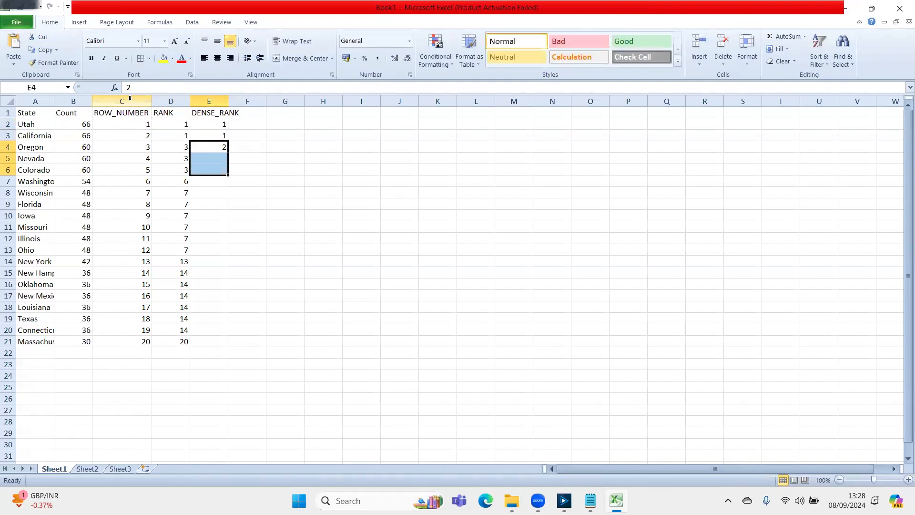
key(ctrl+d)
Enter dense rank 3 for Washington in E7
key(Down)
key(Down)
key(Down)
text(3)
key(Return)
Enter dense rank 4 for Wisconsin in E8 and fill it down to Ohio in E13
key(shift+Down)
key(shift+Down)
key(Up)
key(Down)
text(4)
key(shift+Down)
key(shift+Down)
key(shift+Down)
key(shift+Down)
key(shift+Down)
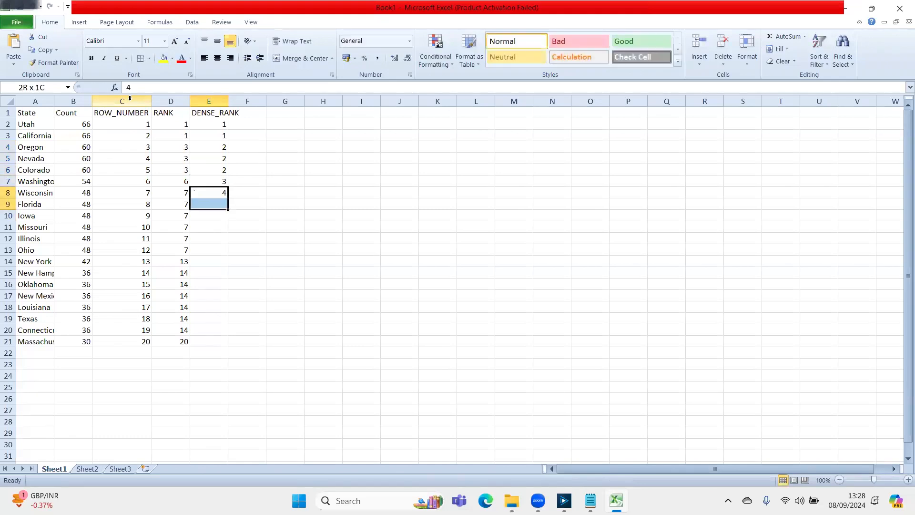
key(ctrl+d)
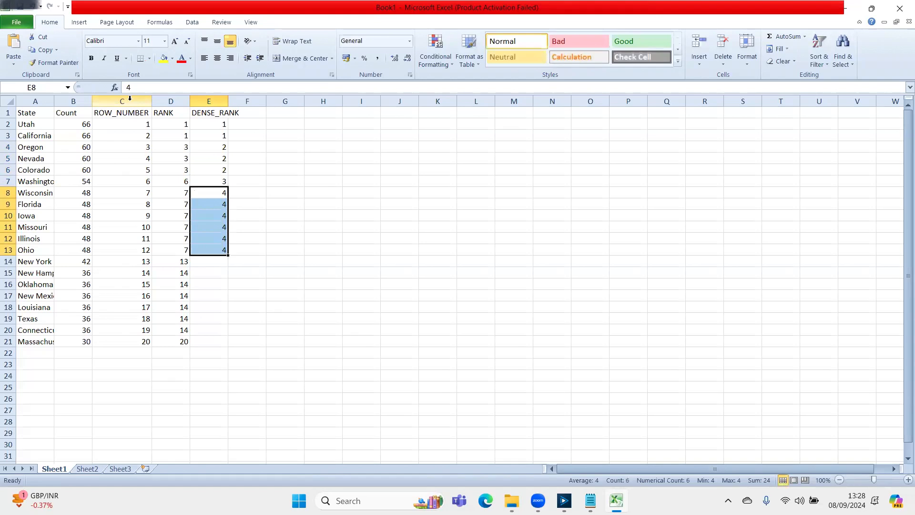
Enter dense rank 5 for New York in E14 and fill it down to E20
key(Down)
key(Down)
key(Down)
key(Down)
key(Down)
key(Down)
text(5)
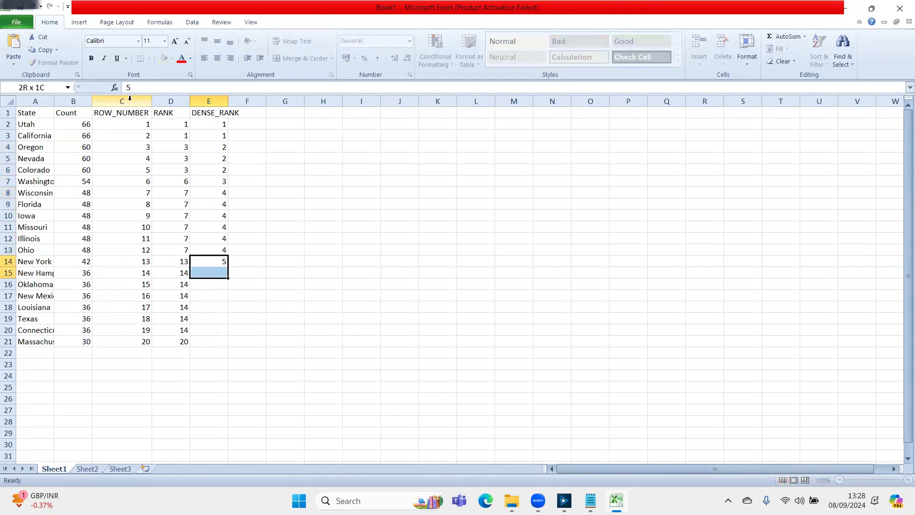
key(shift+Down)
key(shift+Down)
key(shift+Down)
key(shift+Down)
key(shift+Down)
key(shift+Down)
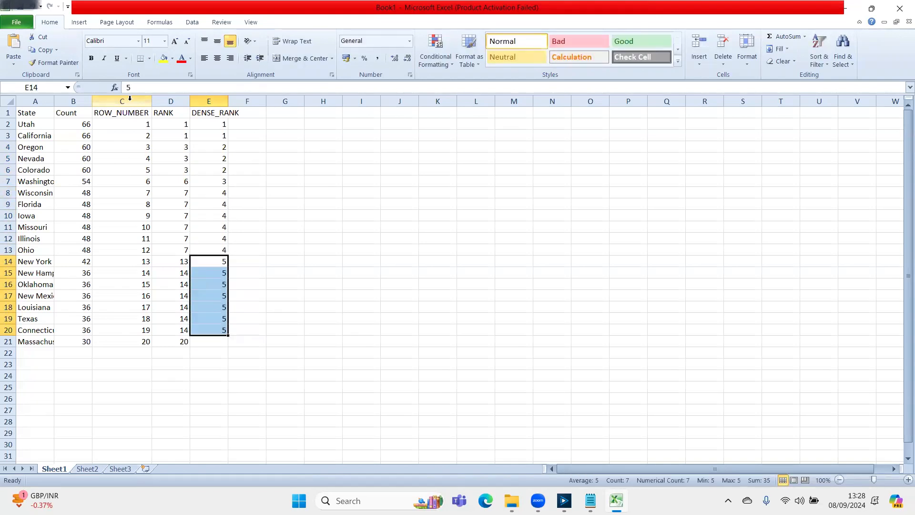
Enter dense rank 6 for Massachusetts in E21
key(ctrl+d)
key(Down)
key(Down)
key(Down)
key(Down)
key(Down)
key(Down)
key(Down)
text(6)
key(Tab)
Check the Count values from Connecticut up to New Hampshire for ties
key(Up)
key(Left)
key(Up)
key(Left)
key(Down)
key(Left)
key(Left)
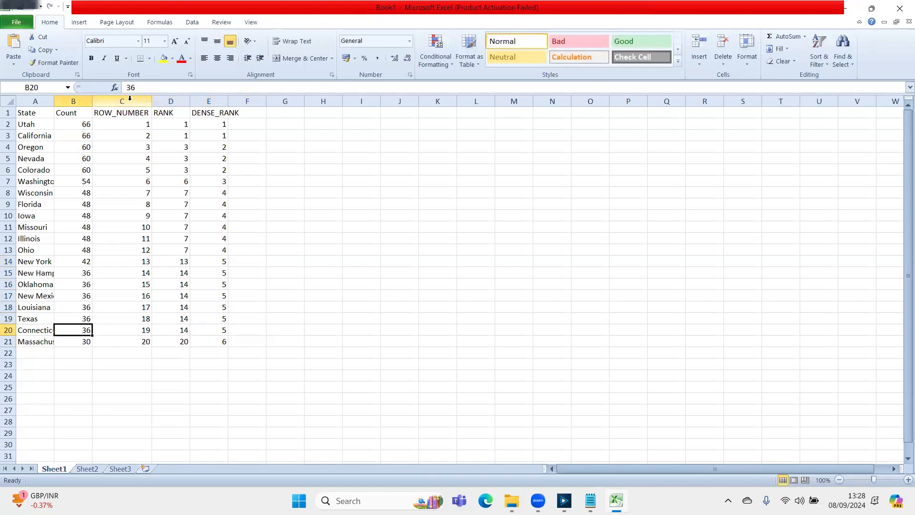
key(shift+Up)
key(shift+Up)
key(shift+Up)
key(shift+Up)
key(shift+Up)
Enter dense rank 6 for New Hampshire in E15 and fill it down to Connecticut in E20
key(Right)
key(Right)
key(Right)
key(Up)
key(Up)
key(Up)
key(Up)
key(Up)
text(6)
key(Return)
key(Up)
key(shift+Down)
key(shift+Down)
key(shift+Down)
key(shift+Down)
key(shift+Down)
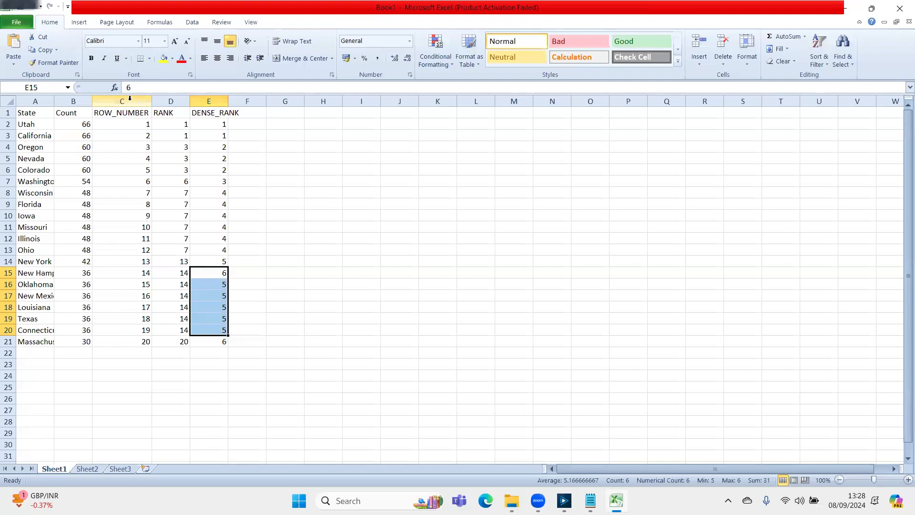
key(ctrl+d)
Set the dense rank for Massachusetts in E21 to 7
key(Down)
key(Down)
key(Down)
key(Down)
key(Down)
key(Down)
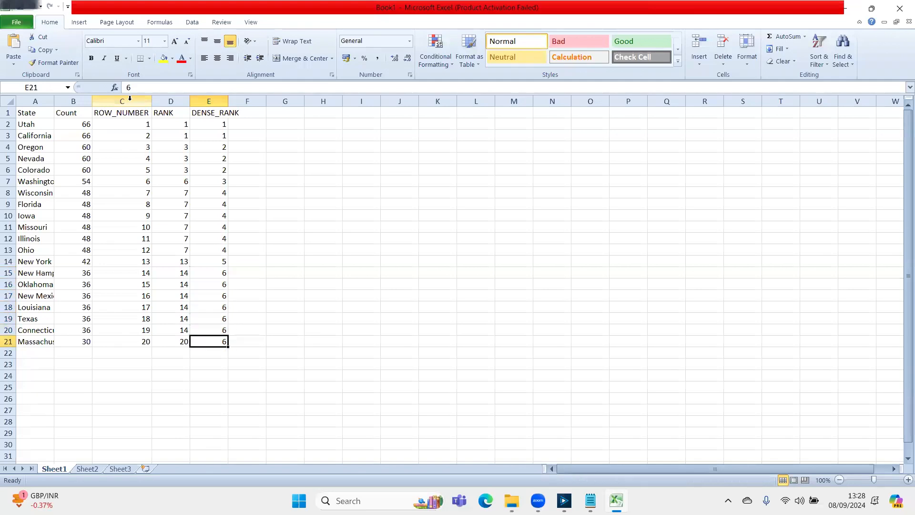
text(7)
key(Left)
Select B15:E20 to compare the count and all three ranks for New Hampshire through Connecticut
key(Left)
key(Left)
key(Up)
key(shift+Up)
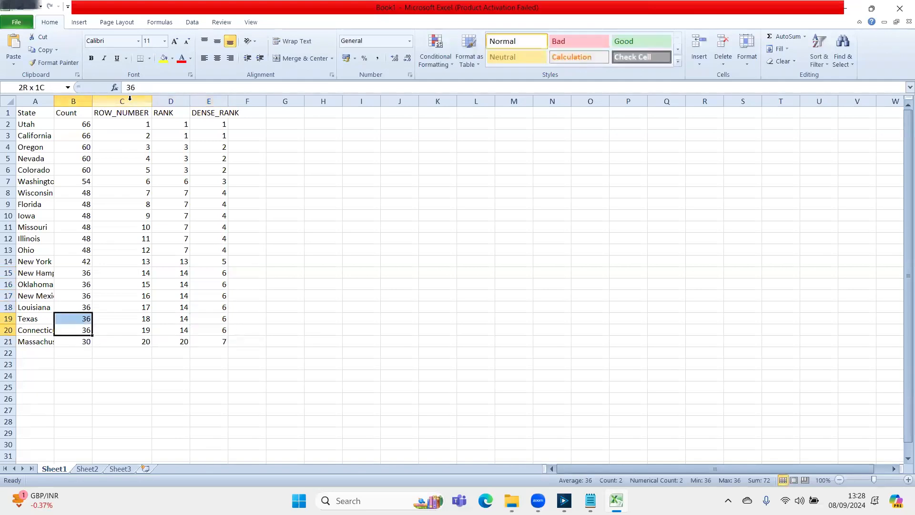
key(shift+Up)
key(shift+Up)
key(shift+Up)
key(shift+Up)
key(shift+Right)
key(shift+Right)
key(shift+Right)
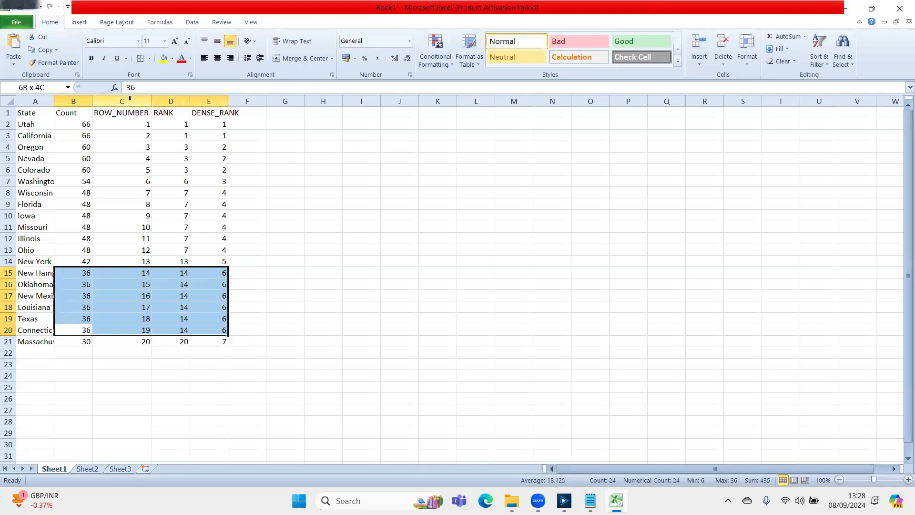
Autofit the width of column E to its DENSE_RANK header
key(Up)
key(Right)
key(Up)
key(Up)
key(Up)
key(Right)
key(Up)
key(Right)
key(Up)
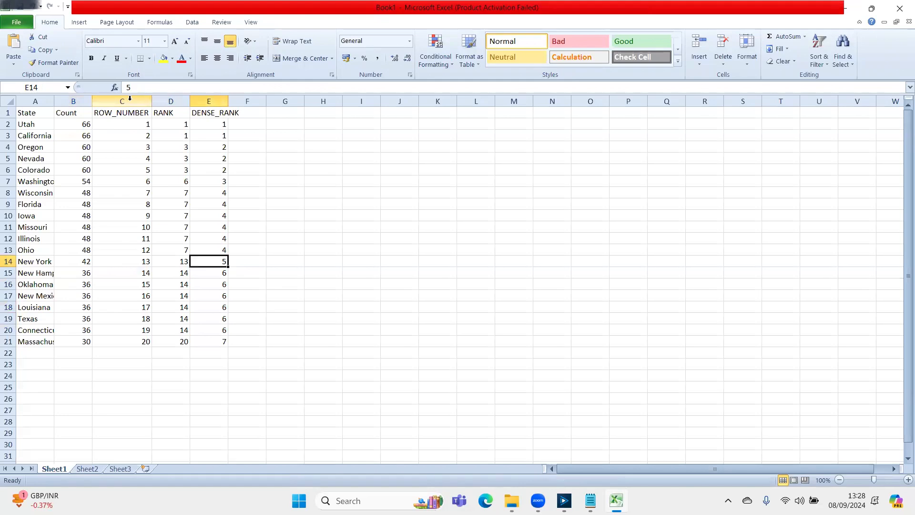
double_click(229, 101)
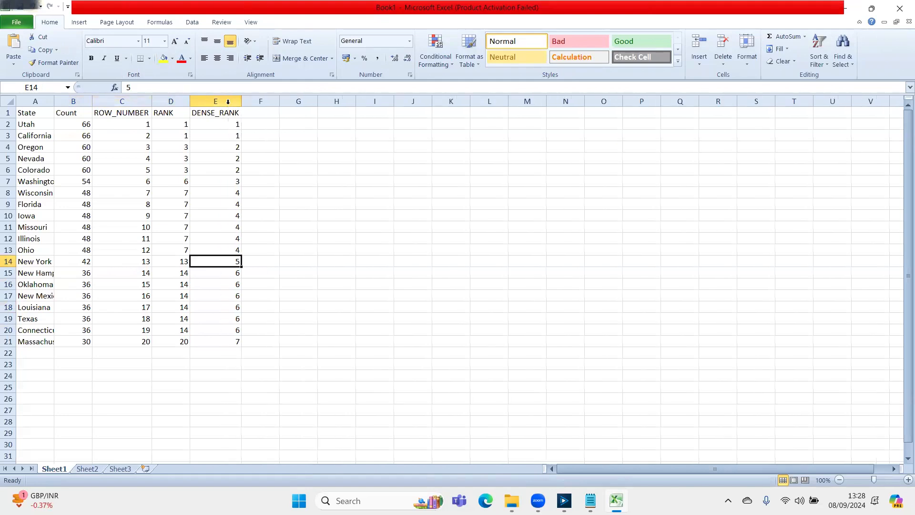
Switch to Alteryx Designer and open the configuration and results of the ROW_NUMBER() Record ID tool
key(alt+Tab)
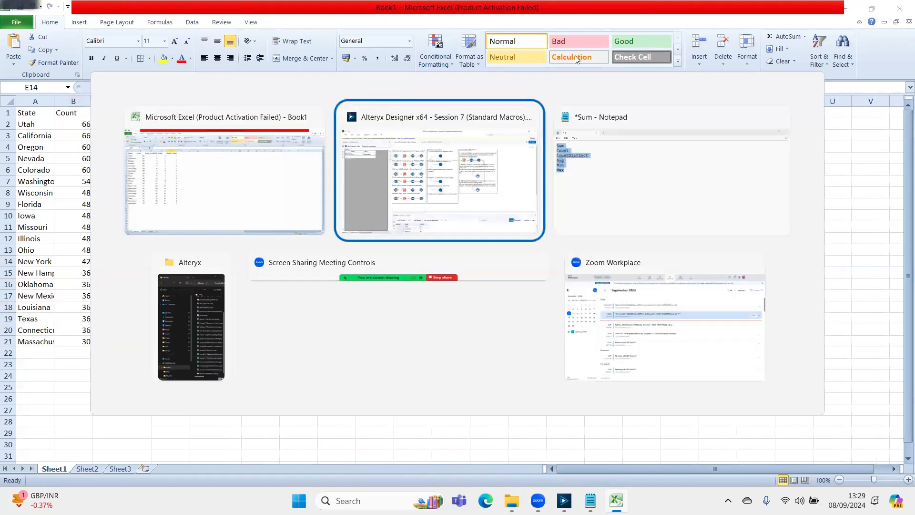
click(641, 142)
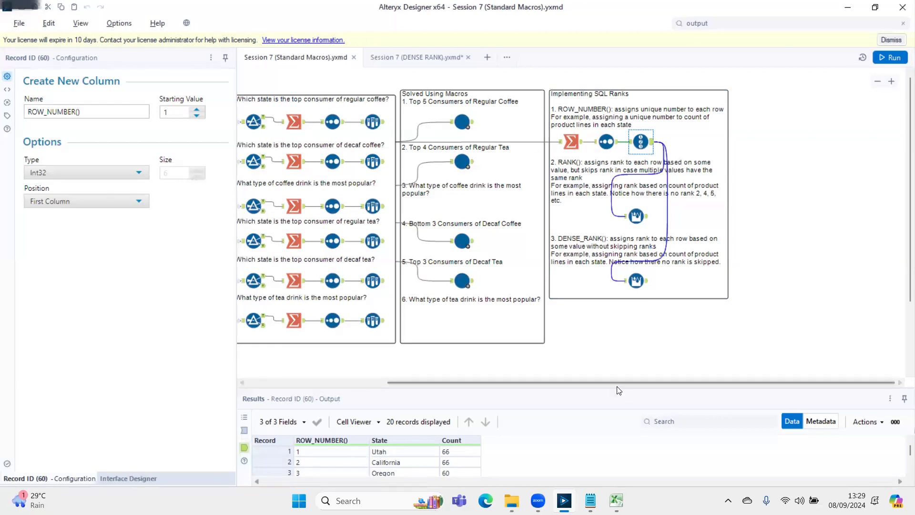
Switch back to Excel and examine the Count and RANK values in the middle rows of the state table
key(alt+Tab)
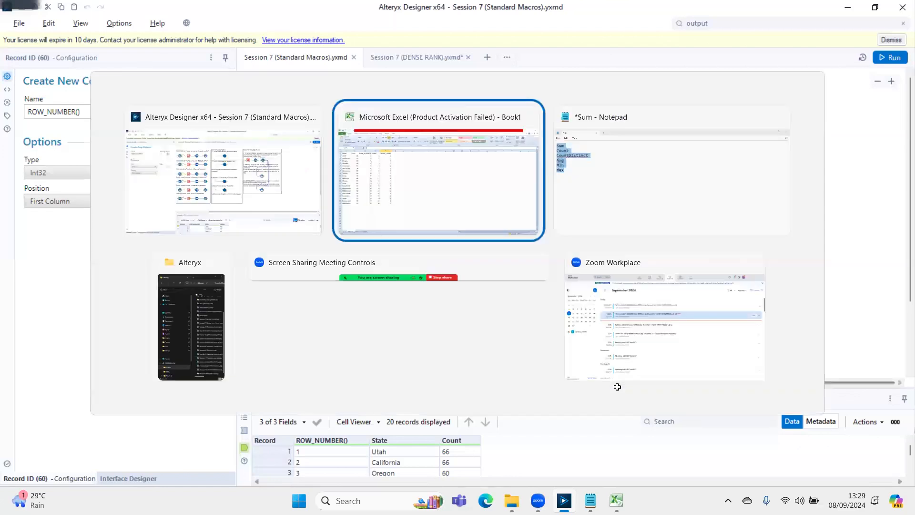
key(Left)
key(Left)
key(Left)
key(Up)
key(Up)
key(Up)
key(Up)
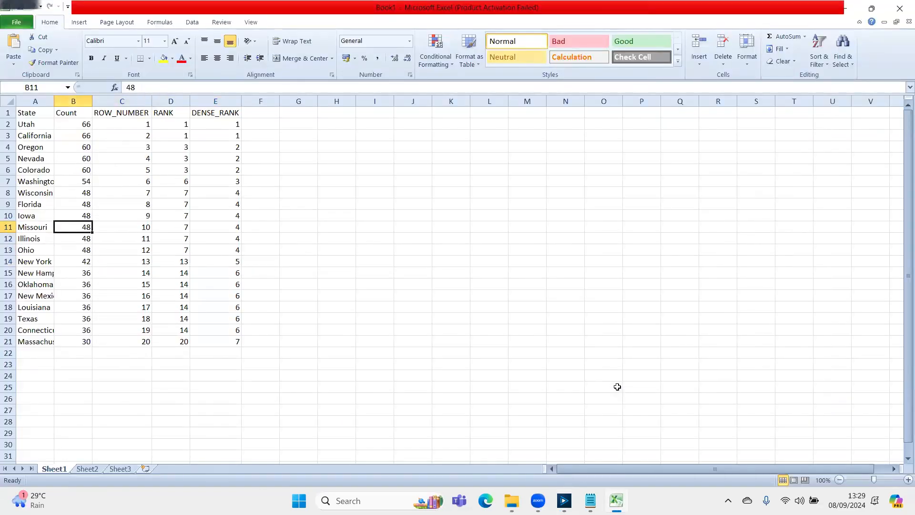
key(Right)
key(Right)
key(Up)
key(Up)
key(Up)
key(Up)
Compare each Count with its ROW_NUMBER for Utah, California and Oregon in rows 2 to 4
key(Left)
key(Left)
key(Up)
key(Up)
key(Up)
key(Up)
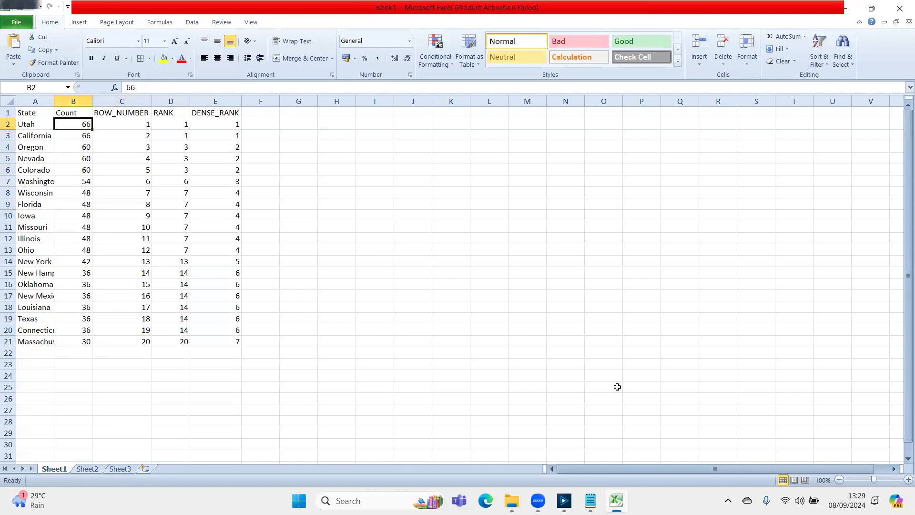
key(Right)
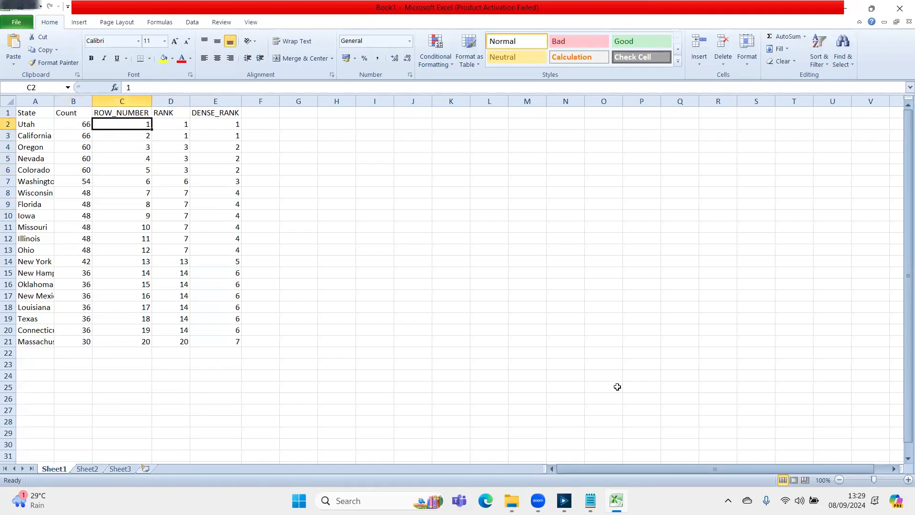
key(Left)
key(Down)
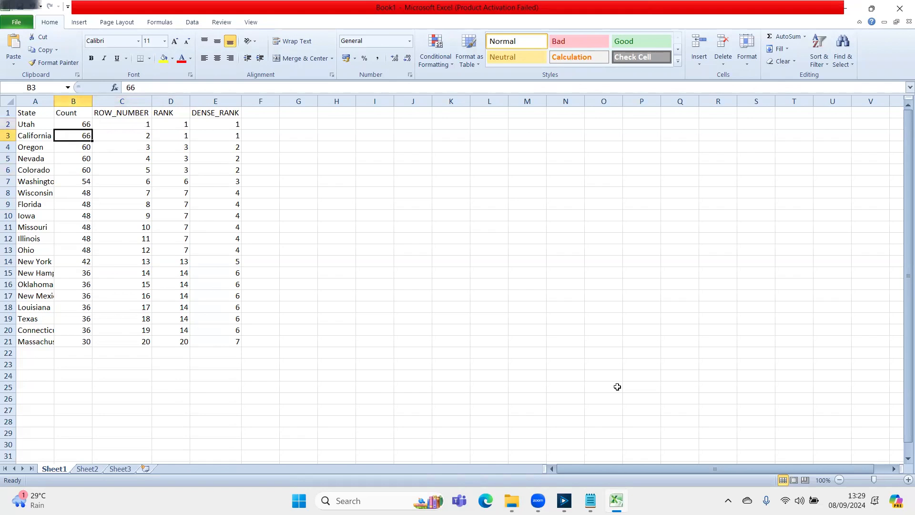
key(Right)
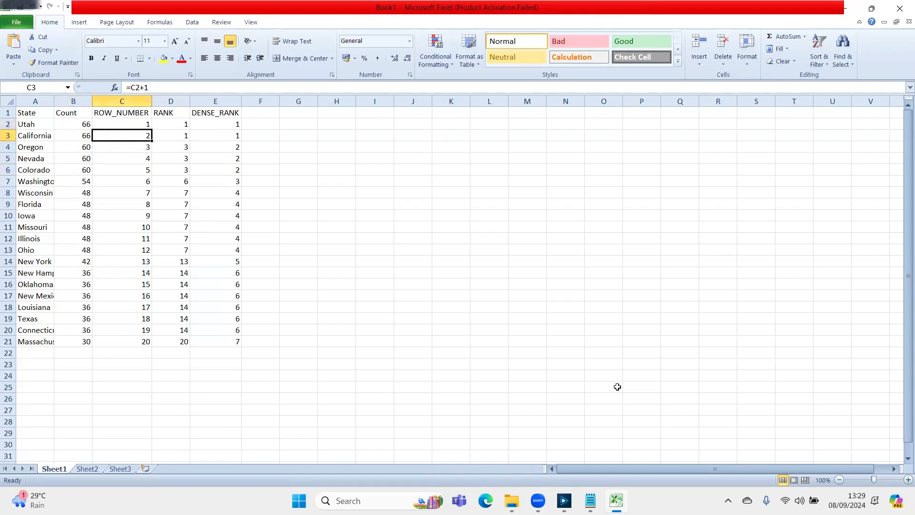
key(Left)
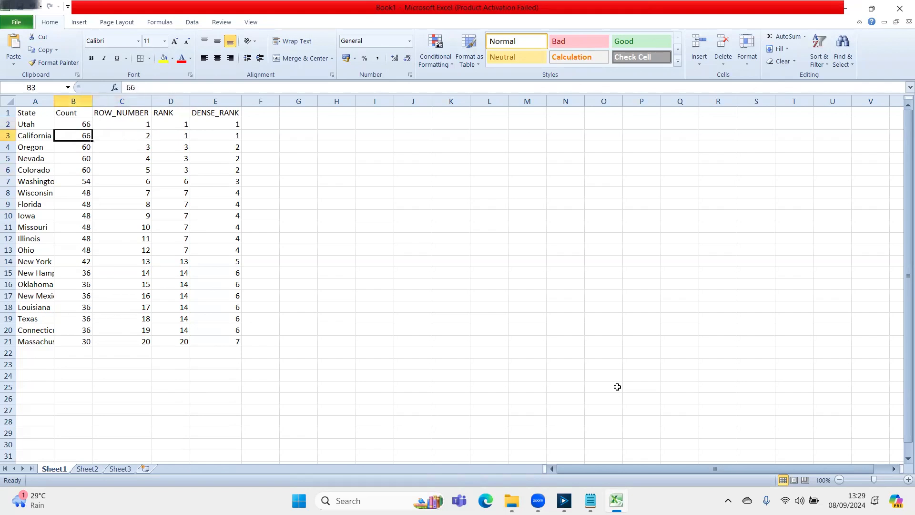
key(Down)
key(Up)
key(Down)
key(Right)
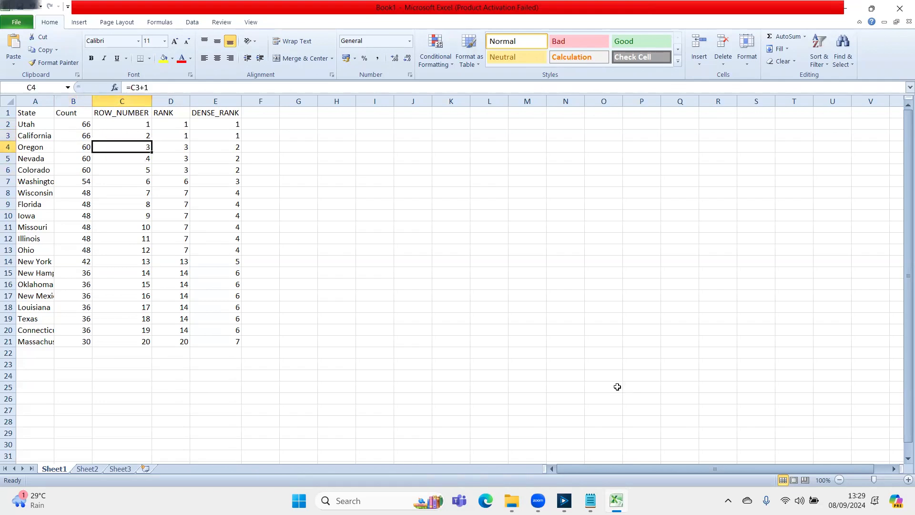
Switch to Alteryx Designer, open the RANK Multi-Row Formula tool and enlarge its results area
key(alt+Tab)
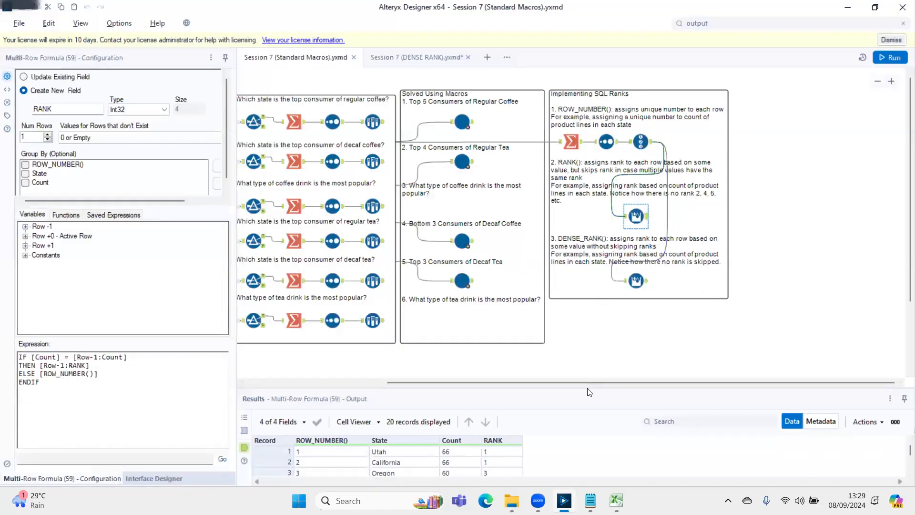
drag(589, 392, 586, 268)
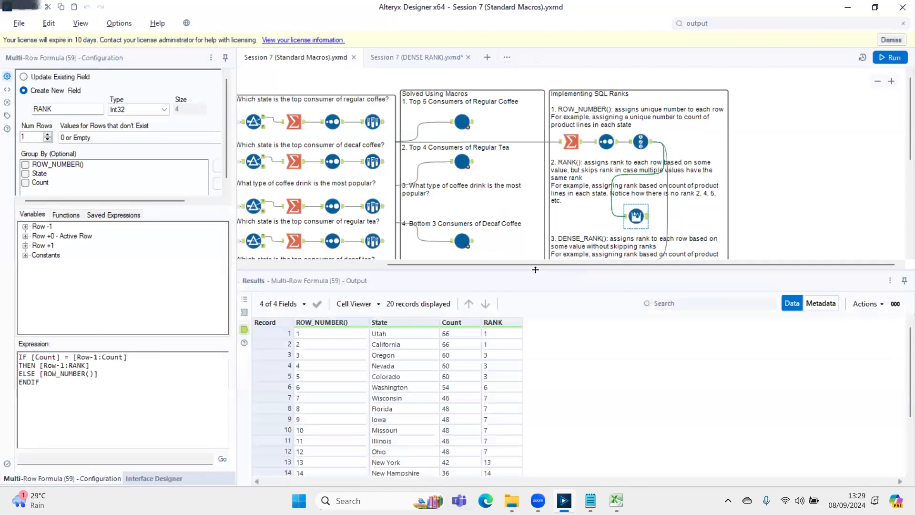
Compare Count, ROW_NUMBER() and RANK across the first three records of the RANK output
click(452, 346)
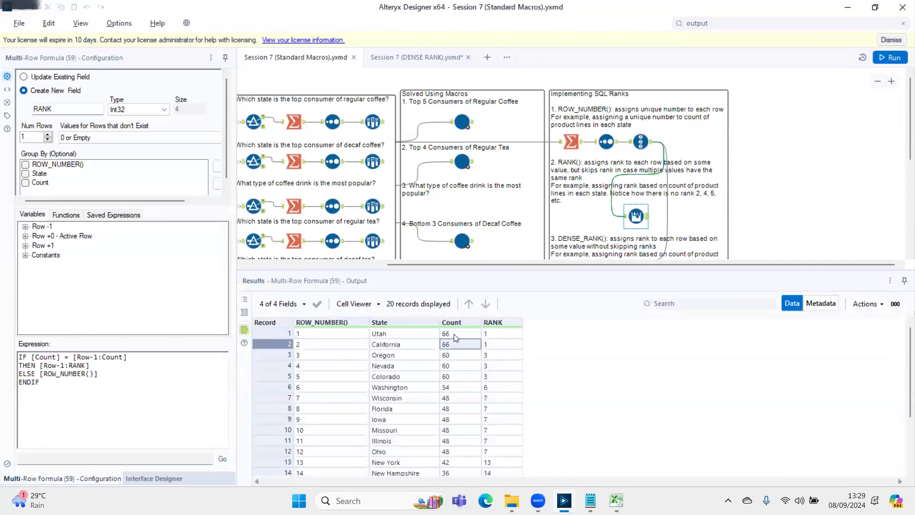
click(455, 335)
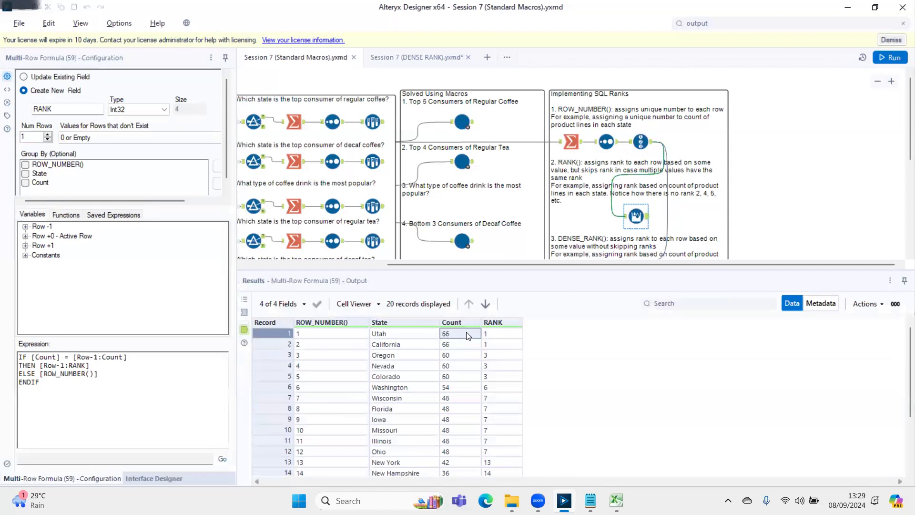
click(491, 334)
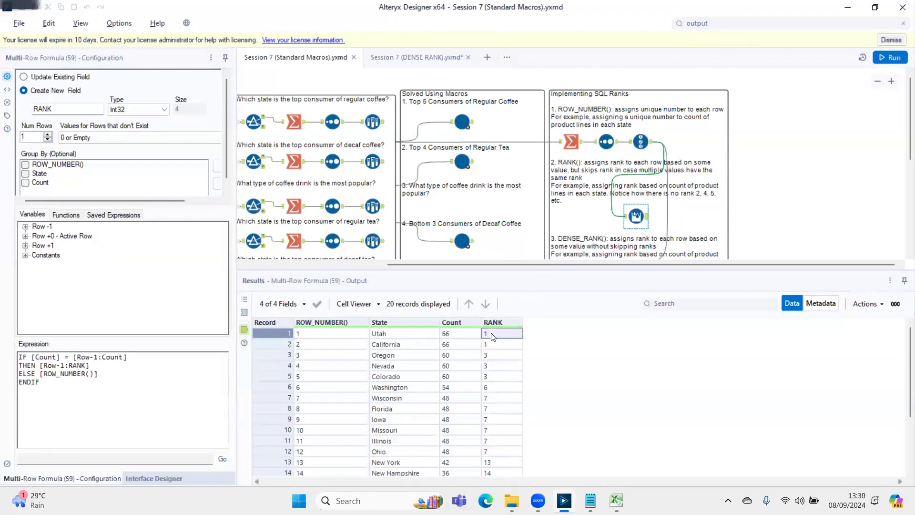
click(459, 347)
key(Down)
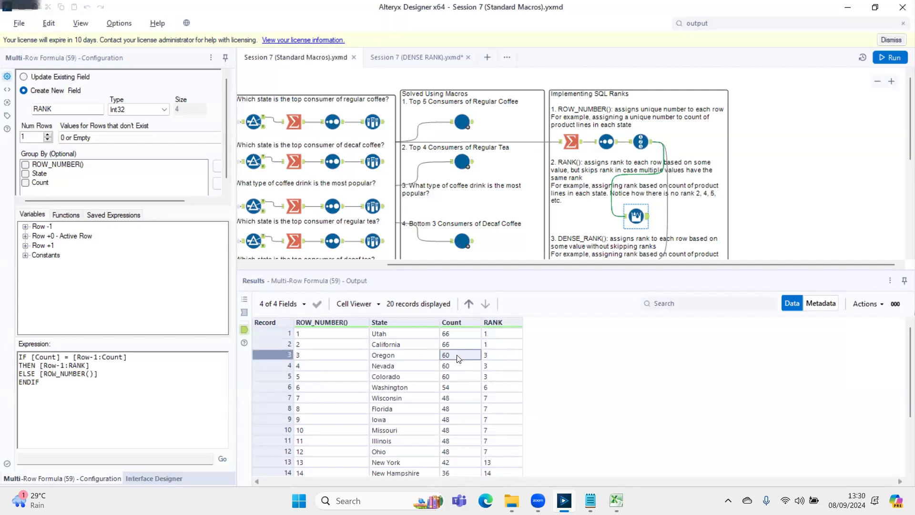
click(322, 357)
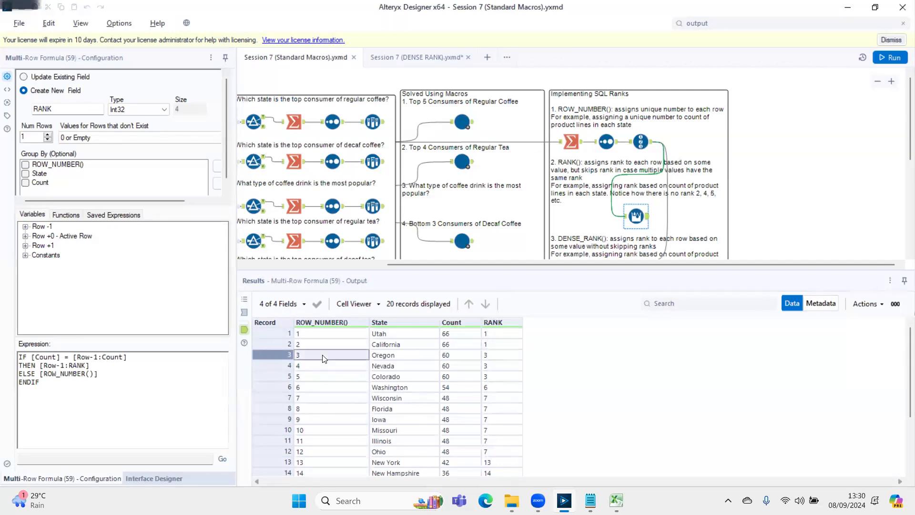
click(486, 356)
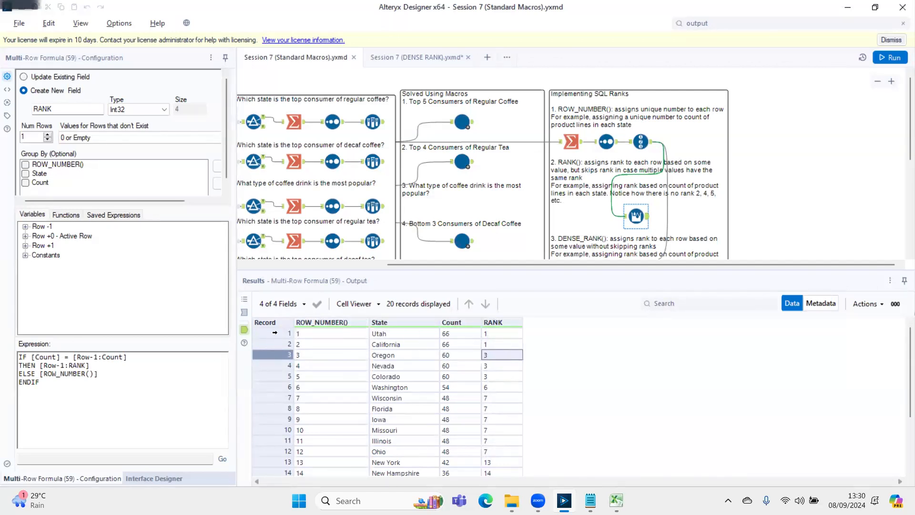
Trace the RANK formula again through the Utah, California and Oregon results, checking each count against the previous row
click(276, 332)
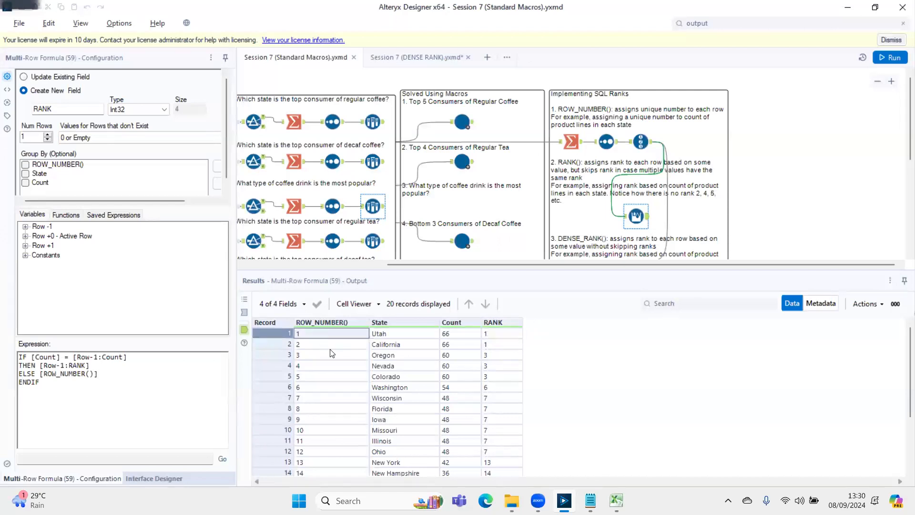
click(449, 345)
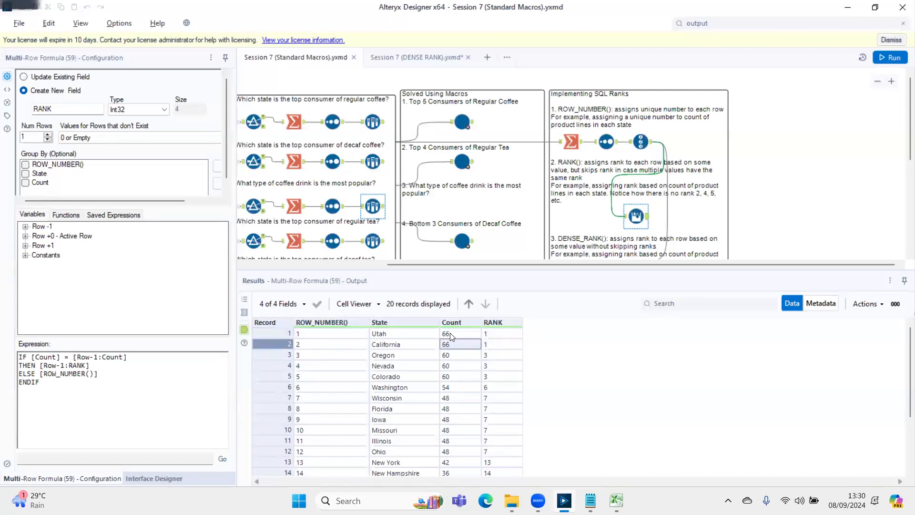
click(450, 333)
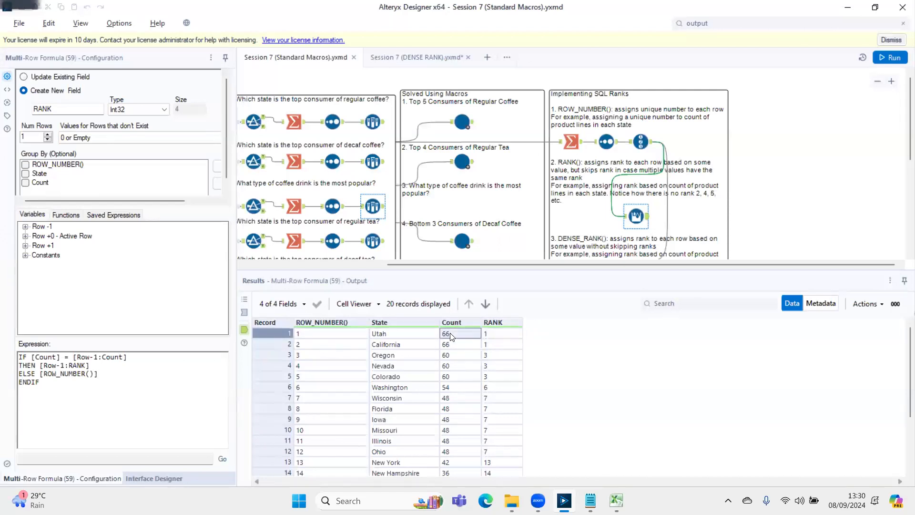
click(492, 347)
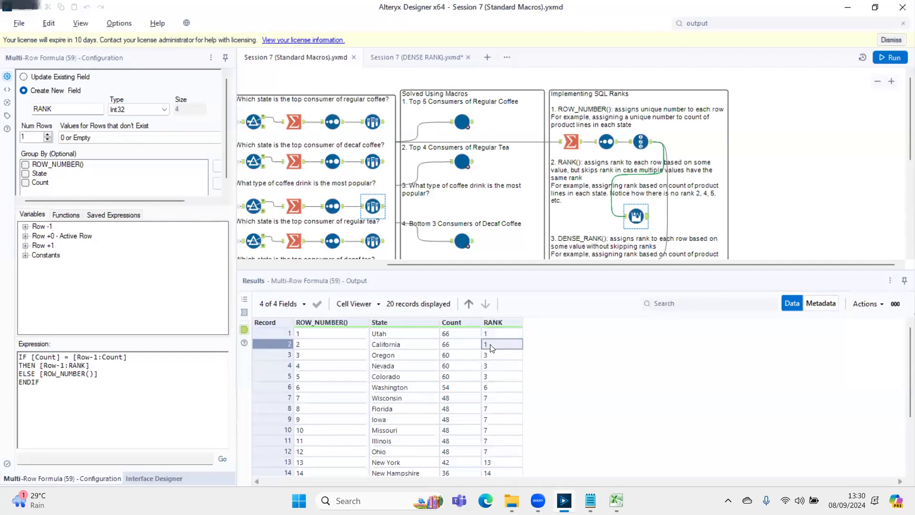
click(453, 356)
click(312, 356)
click(518, 357)
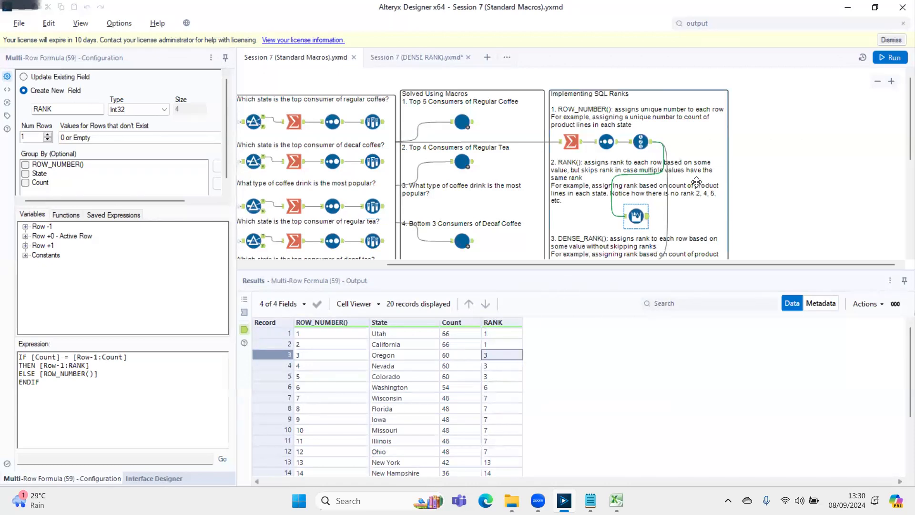
Review the Count column in the RANK results and the formula's setting for values of rows that don't exist
scroll(697, 181, down, 2)
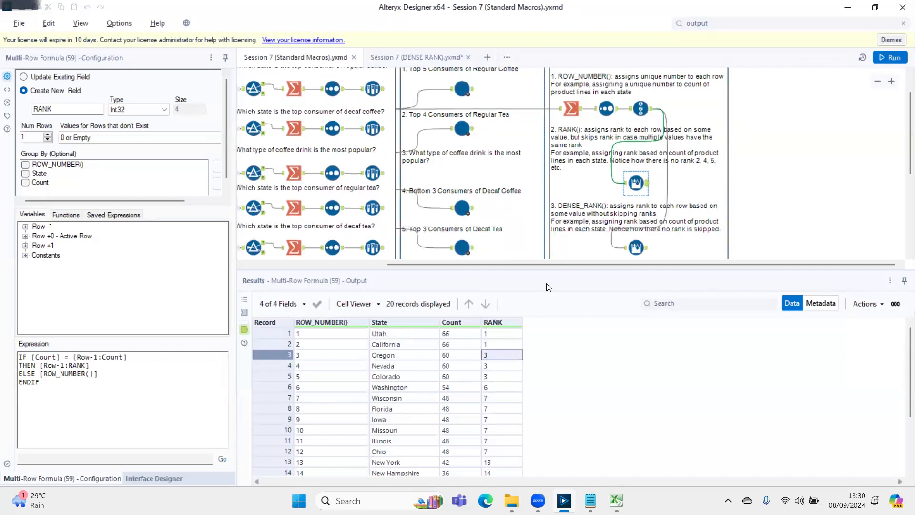
click(450, 335)
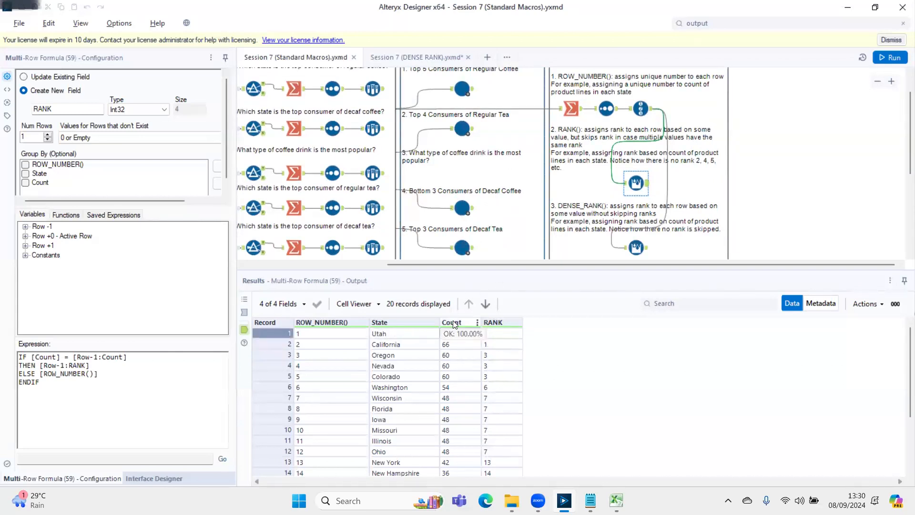
click(453, 321)
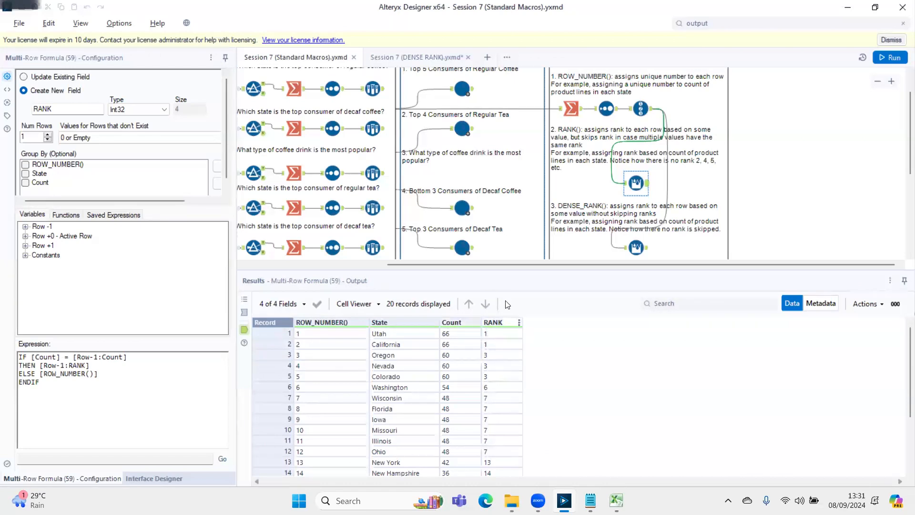
click(453, 355)
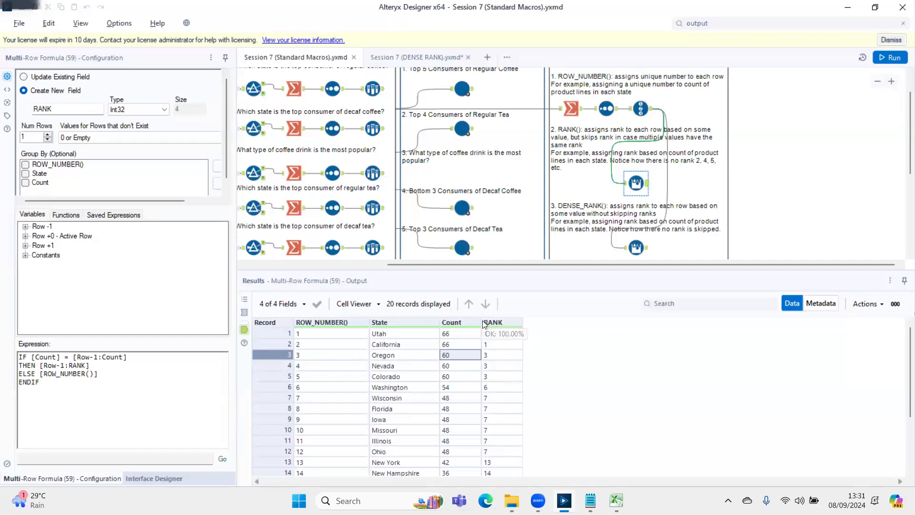
click(59, 140)
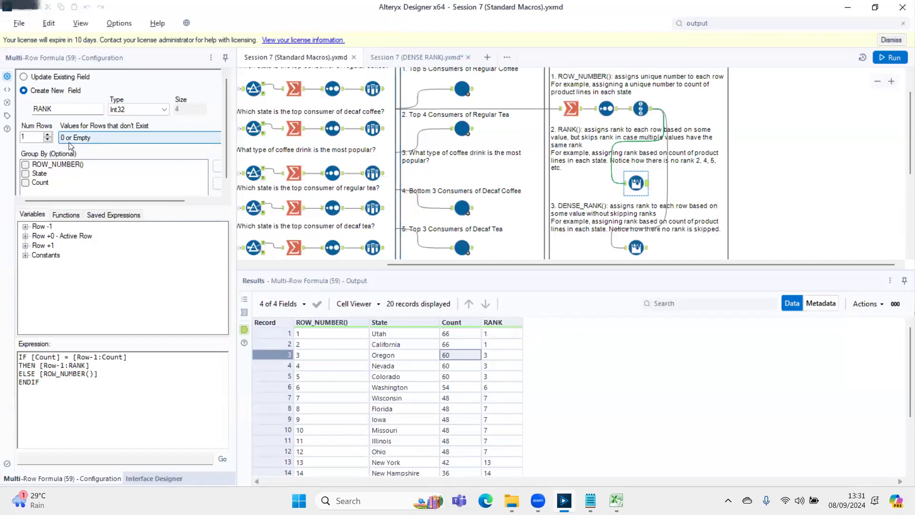
Inspect the DENSE_RANK() Multi-Row Formula, and open the macro ranking states by average sales in the Session 7 (DENSE RANK) workflow
click(637, 247)
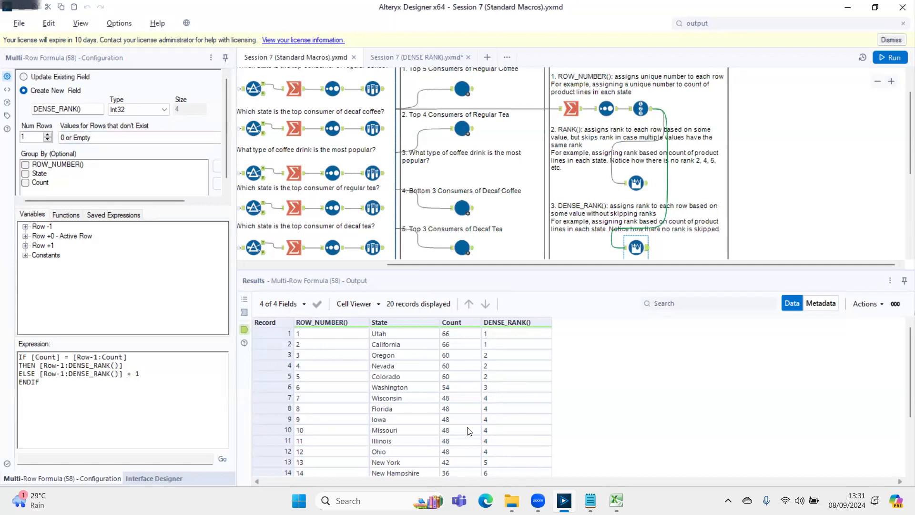
click(423, 54)
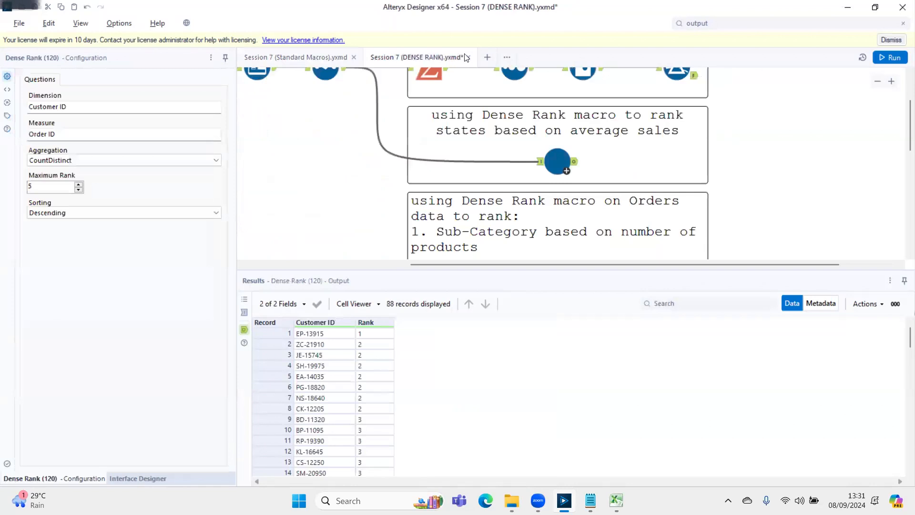
scroll(522, 111, up, 1)
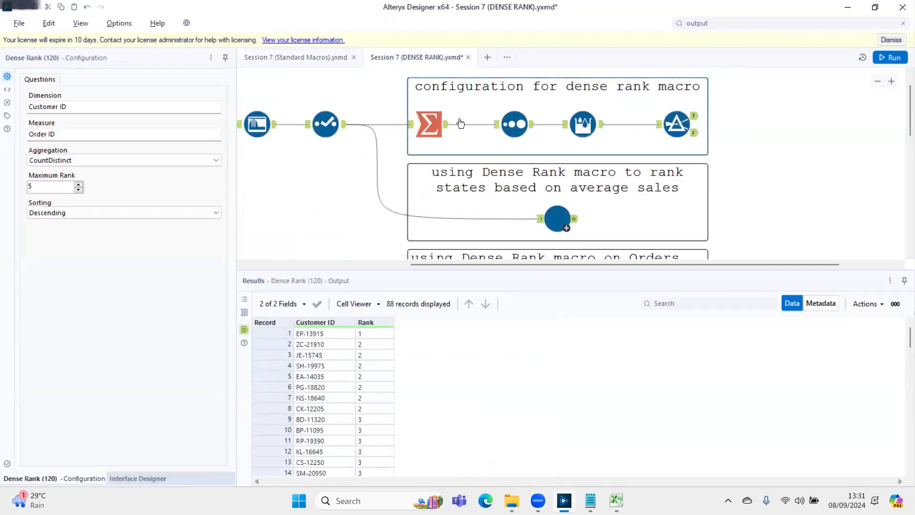
click(558, 219)
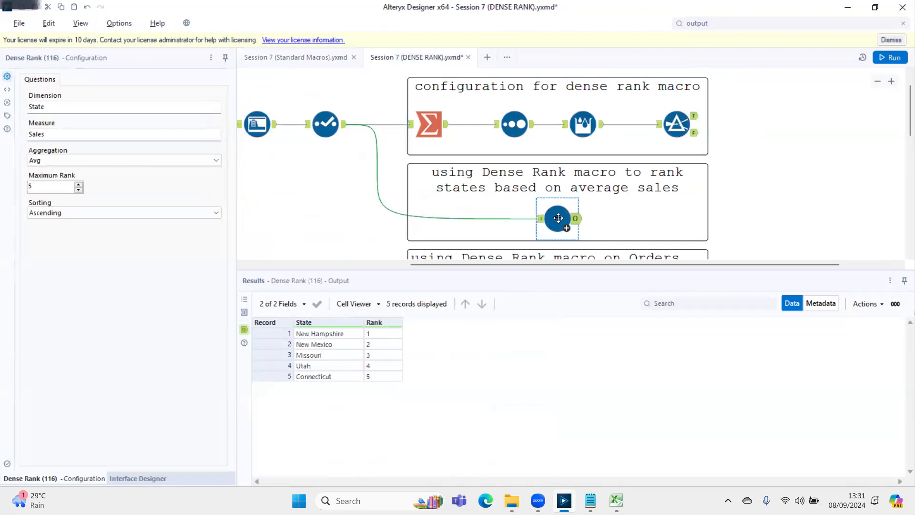
Review the Dense Rank macros on the Orders data that rank sub-categories by number of products and customers by number of orders
scroll(559, 218, down, 3)
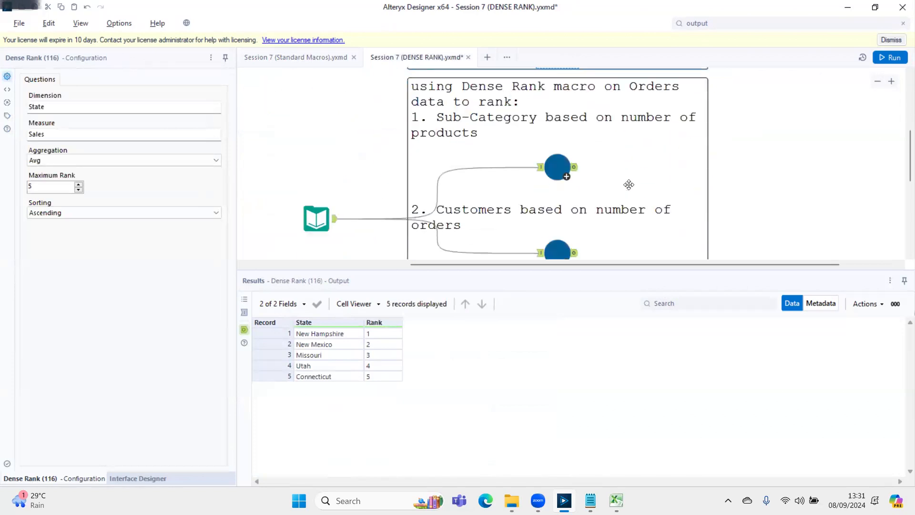
scroll(628, 183, down, 1)
click(577, 138)
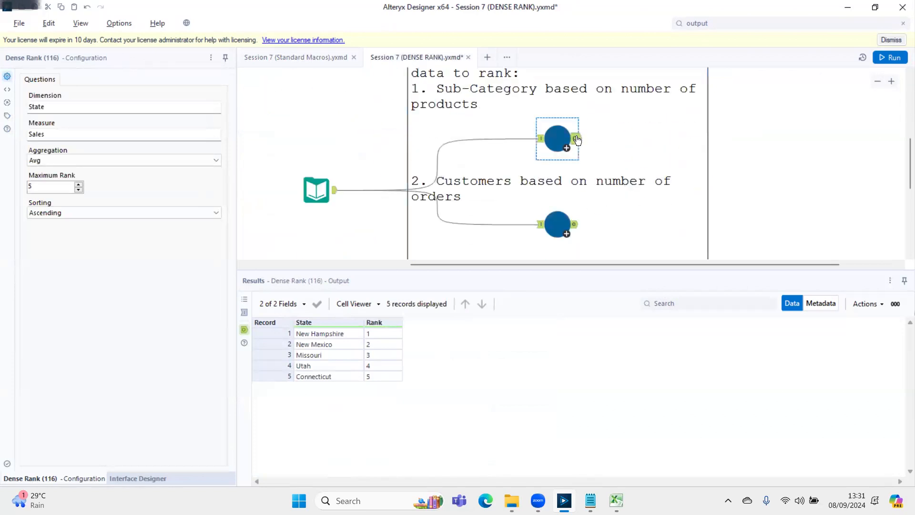
click(571, 224)
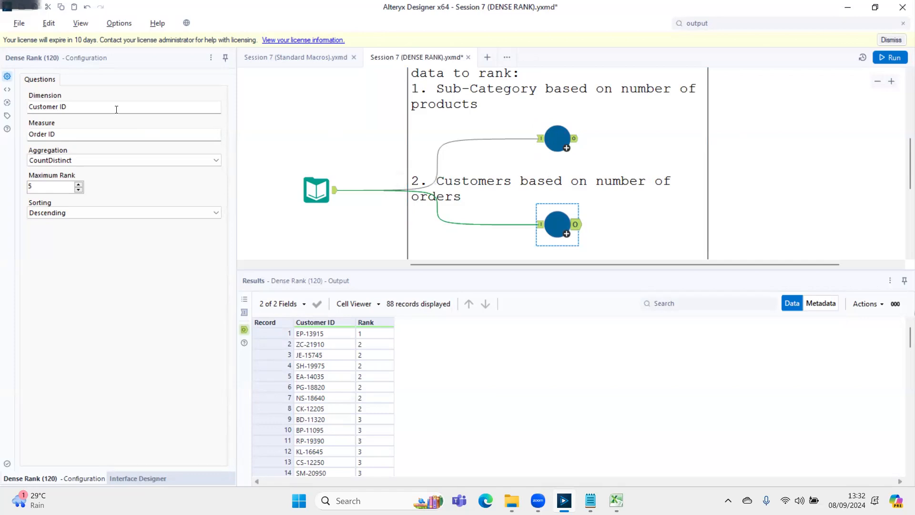
Review the Summarize, Sort, Multi-Row Formula and Filter tools in the "configuration for dense rank macro" container
scroll(529, 168, up, 5)
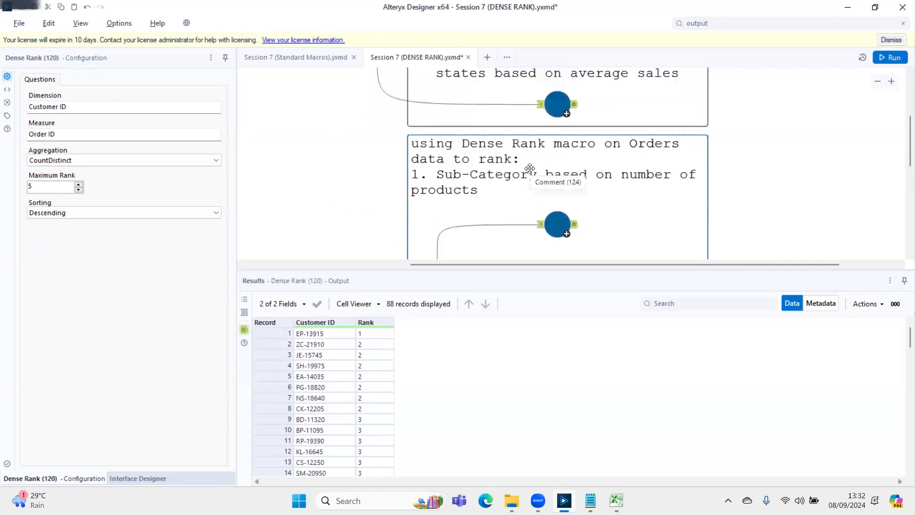
scroll(530, 168, up, 1)
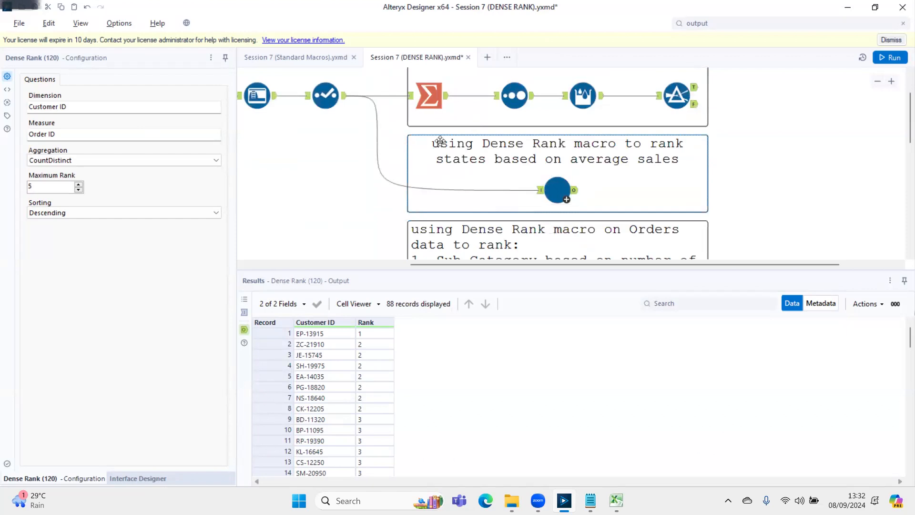
scroll(445, 121, up, 2)
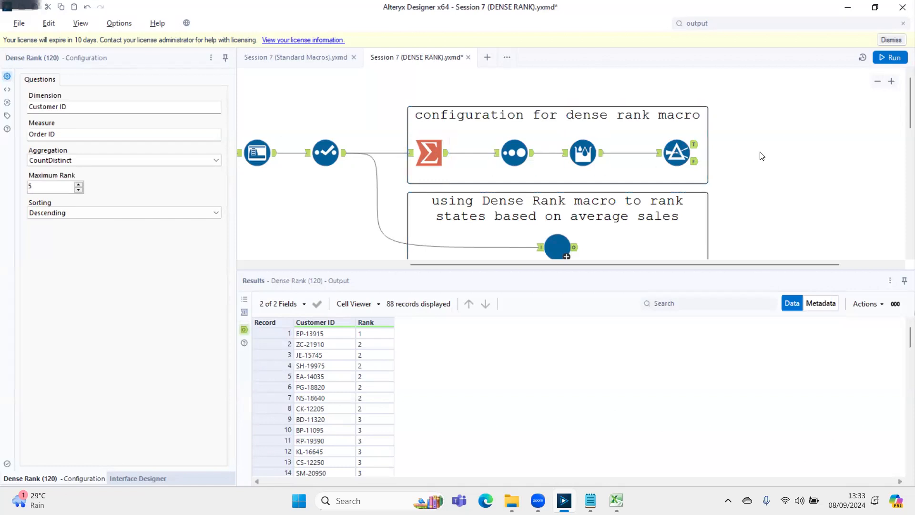
click(424, 156)
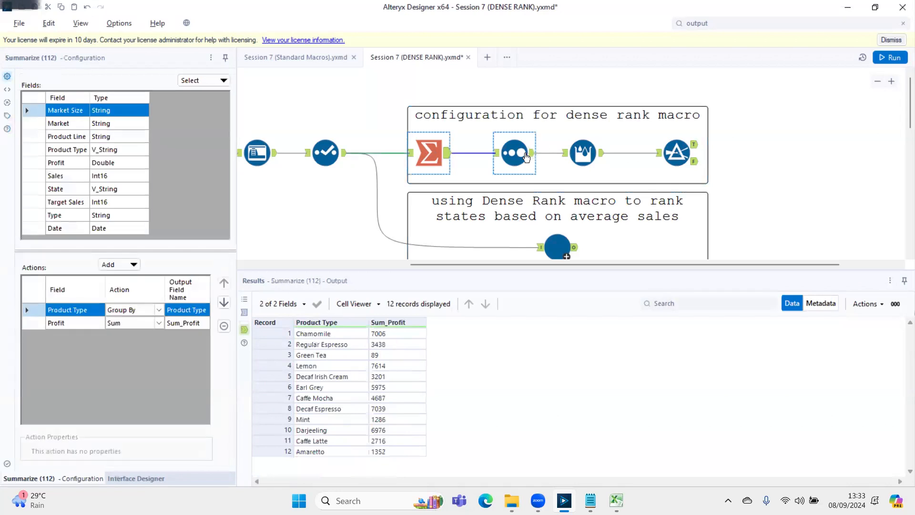
click(514, 153)
click(585, 152)
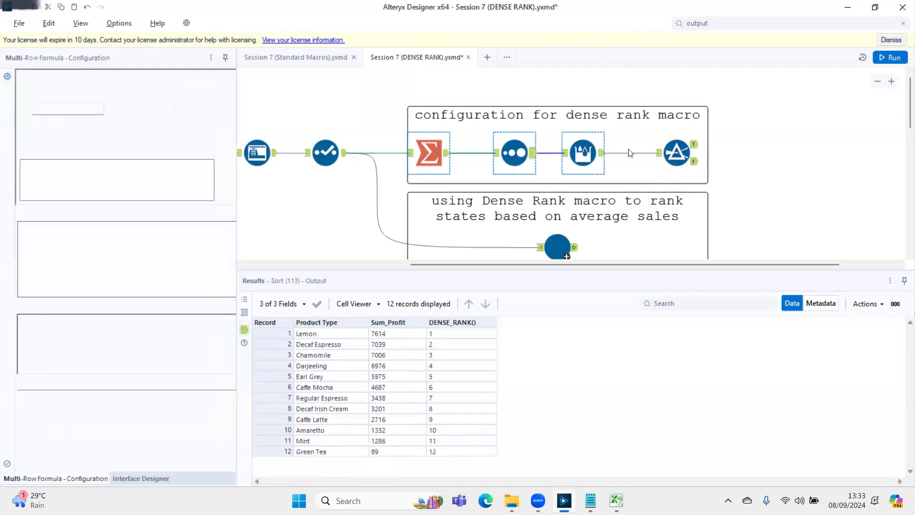
click(676, 152)
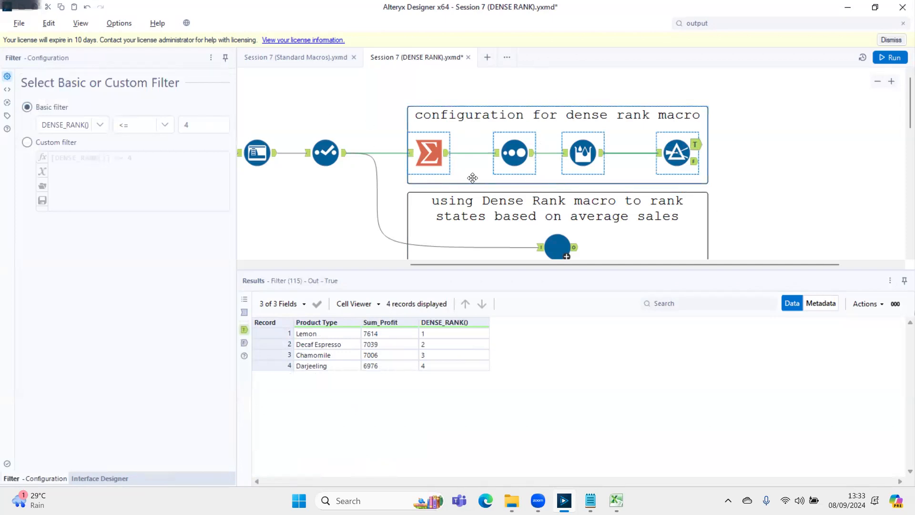
click(411, 157)
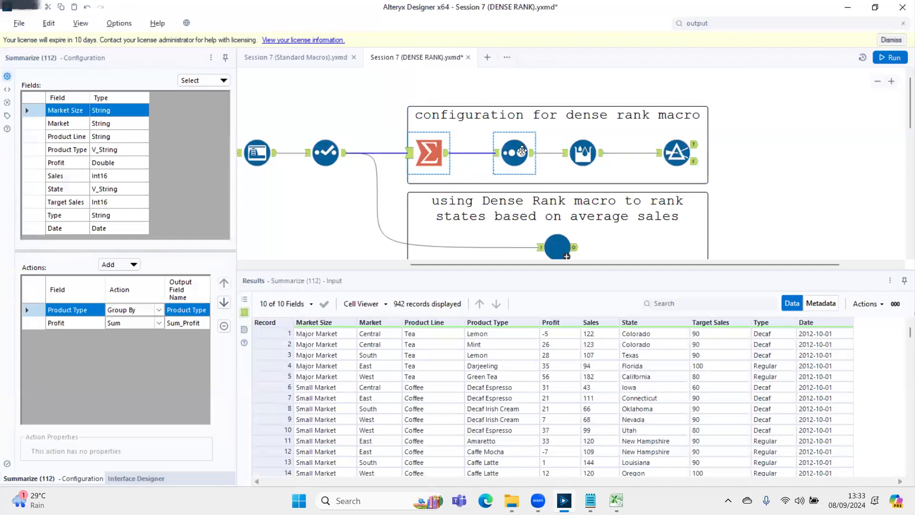
scroll(522, 151, down, 2)
click(556, 165)
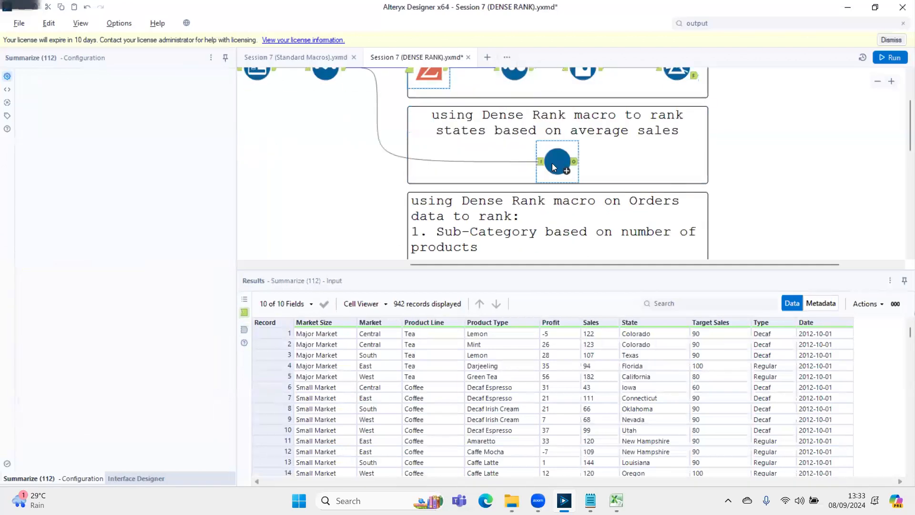
right_click(556, 163)
click(620, 403)
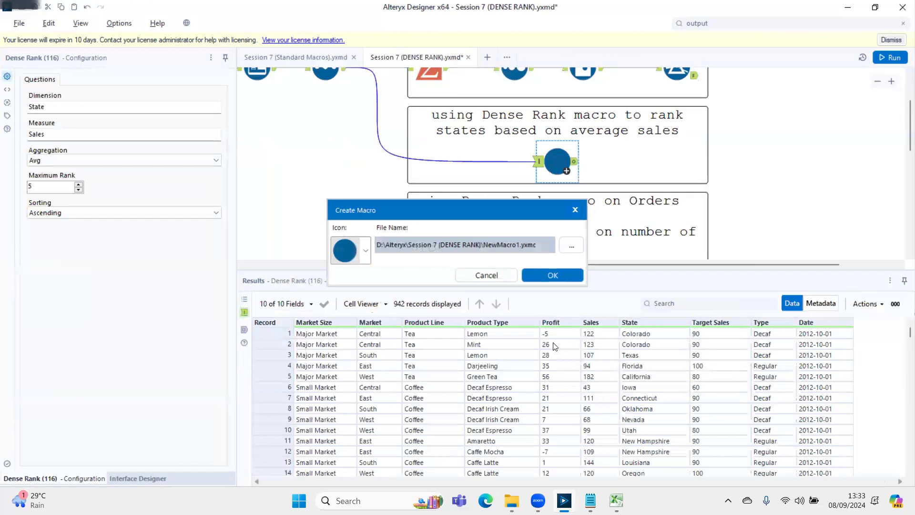
click(575, 209)
Open Dense Rank.yxmc from the macro that ranks states by average sales, and look over its tool chain from the macro input
right_click(555, 167)
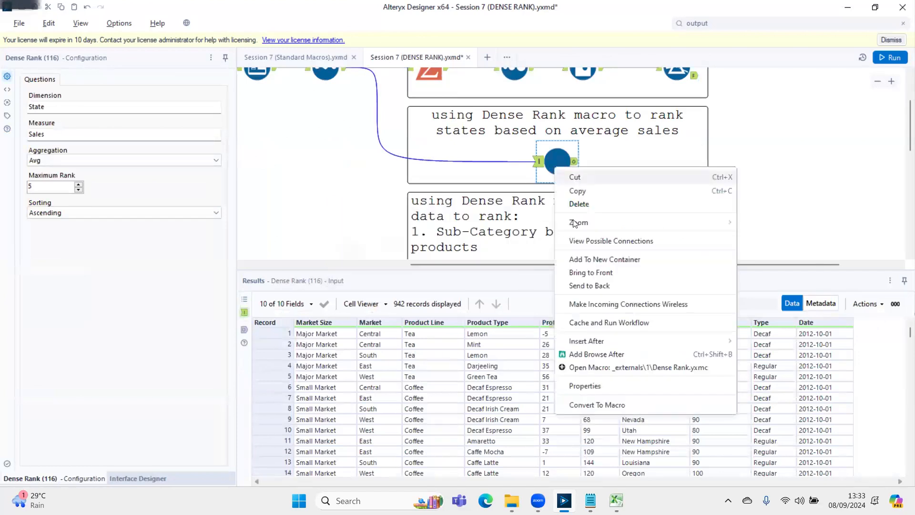
click(589, 369)
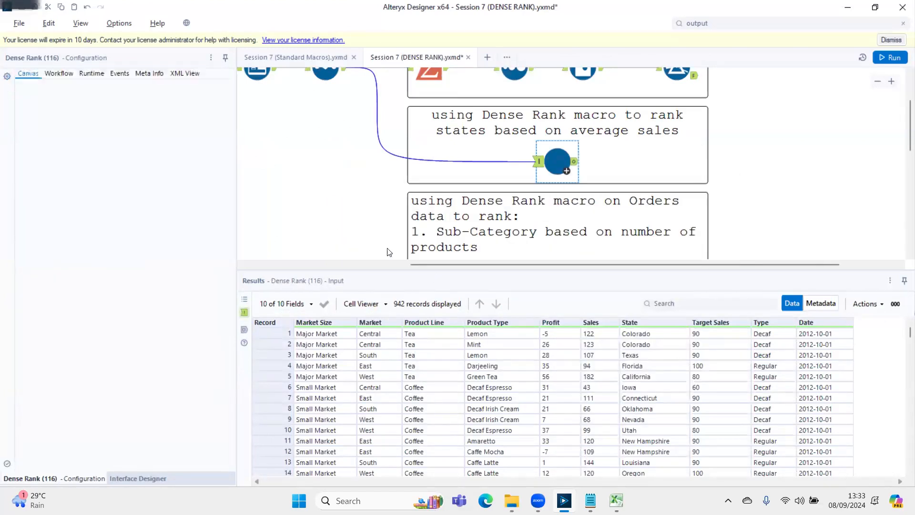
scroll(354, 210, down, 3)
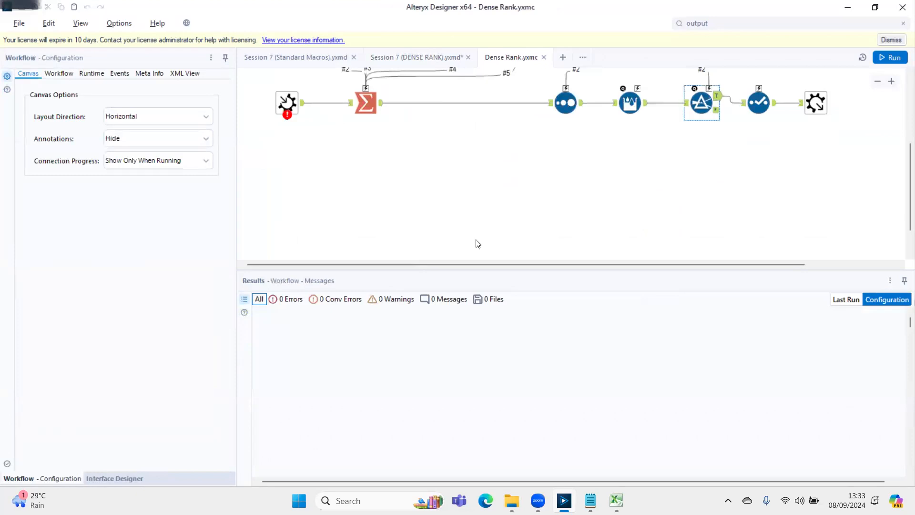
click(288, 113)
scroll(777, 133, up, 1)
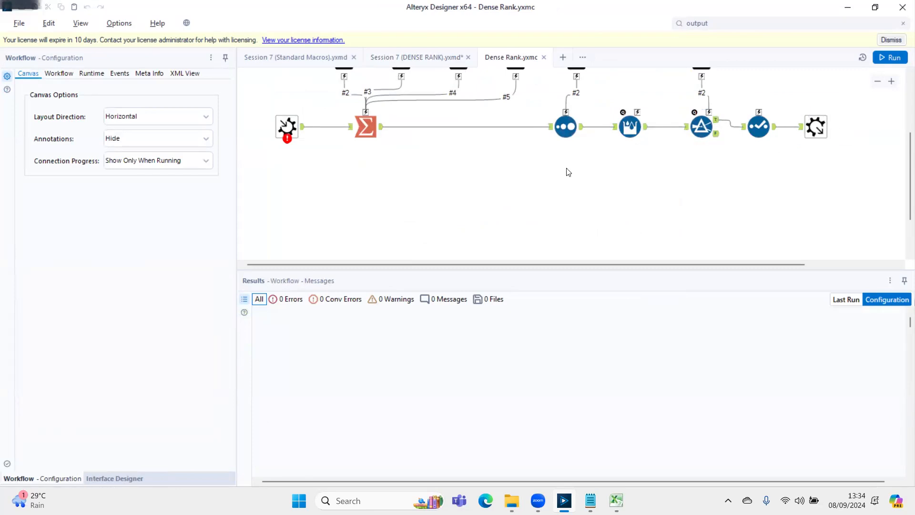
scroll(573, 193, up, 5)
Open the macro's Summarize tool, widen its configuration area and examine the Product Type and Profit actions
click(365, 245)
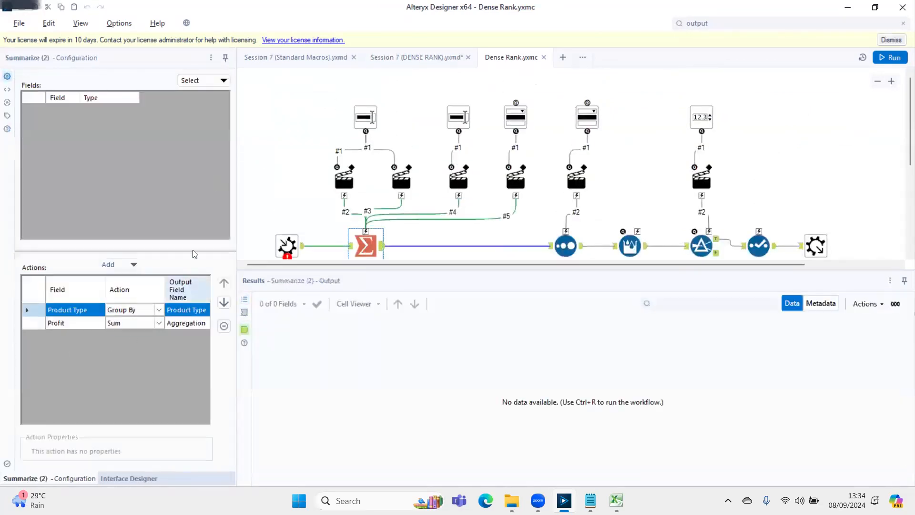
drag(237, 194, 348, 197)
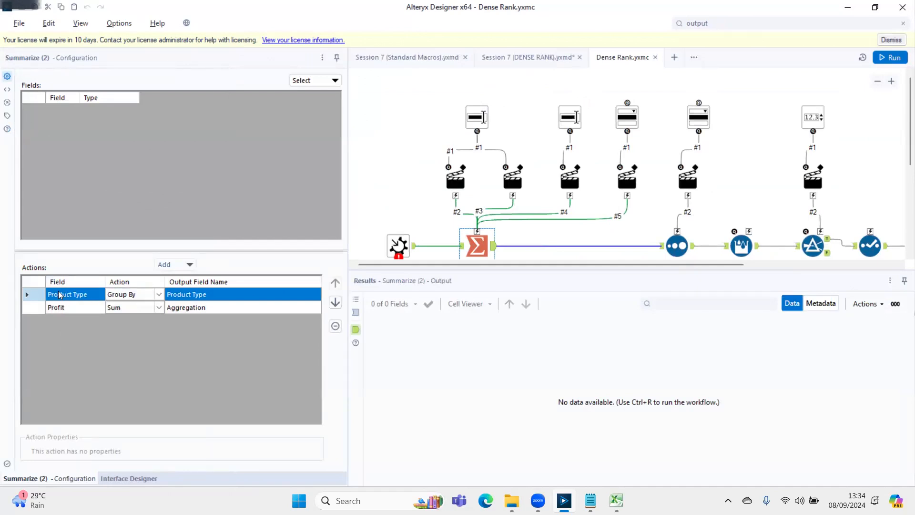
click(188, 296)
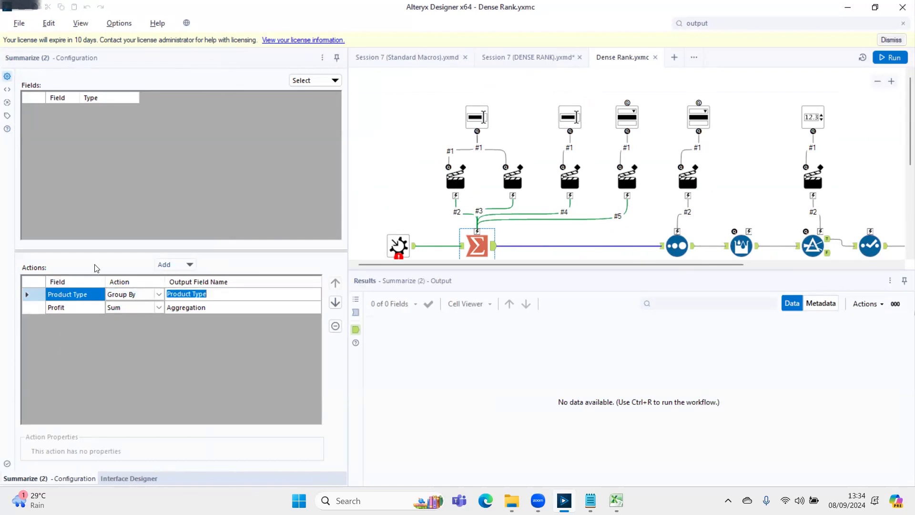
click(65, 311)
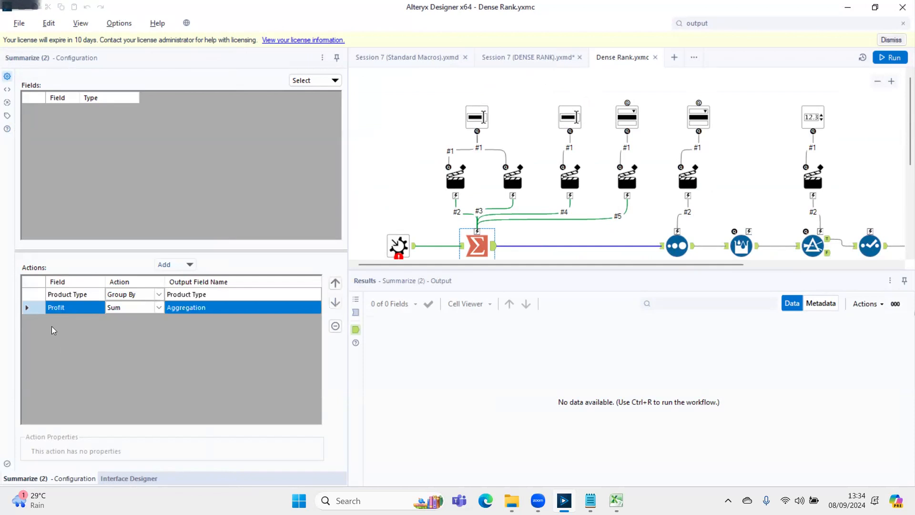
click(118, 309)
Inspect the interface tools feeding the Summarize tool: the Dimension and Measure text boxes and the Aggregation drop-down
click(476, 116)
click(576, 118)
click(628, 116)
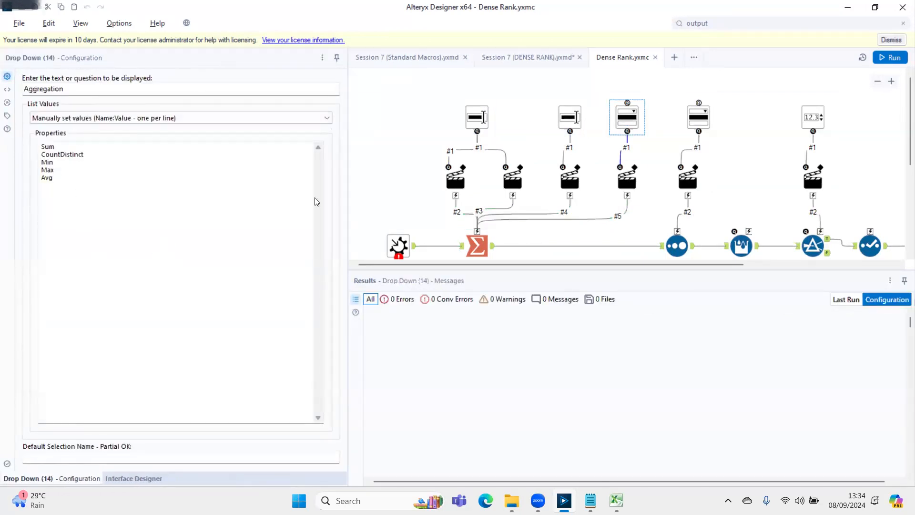
click(476, 120)
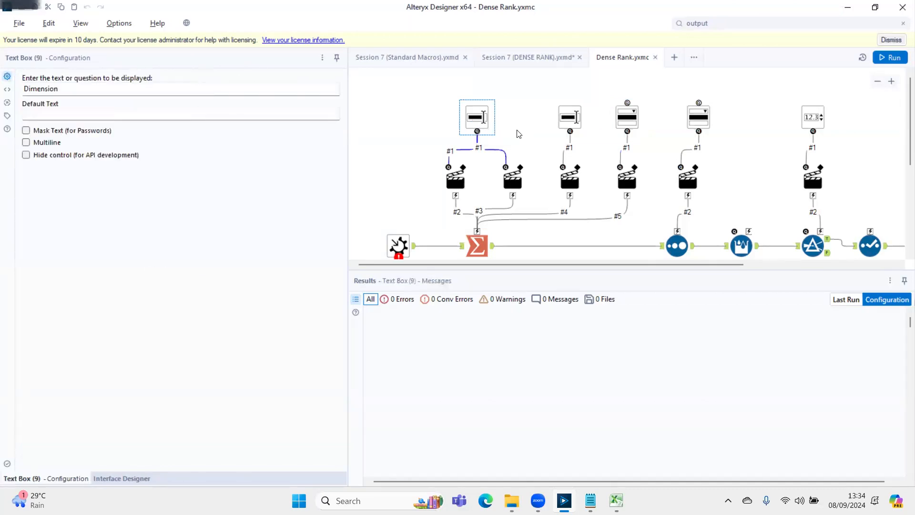
click(477, 244)
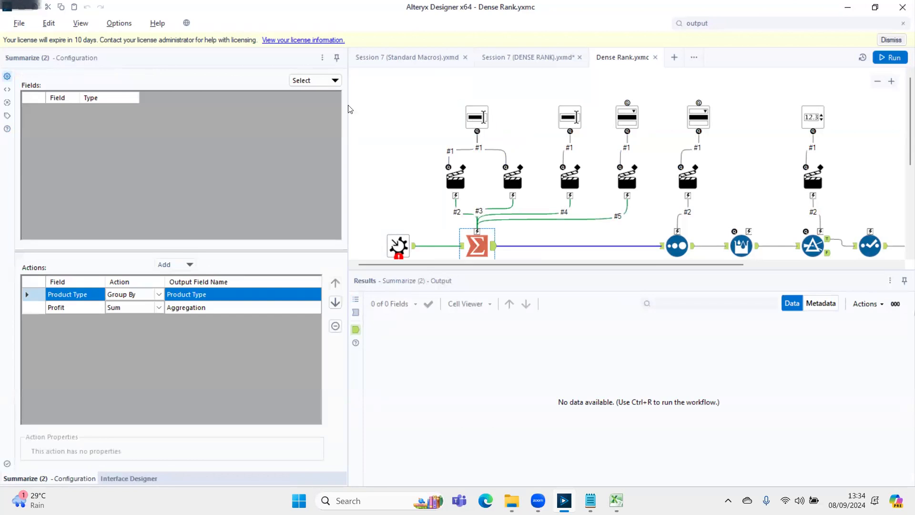
click(469, 109)
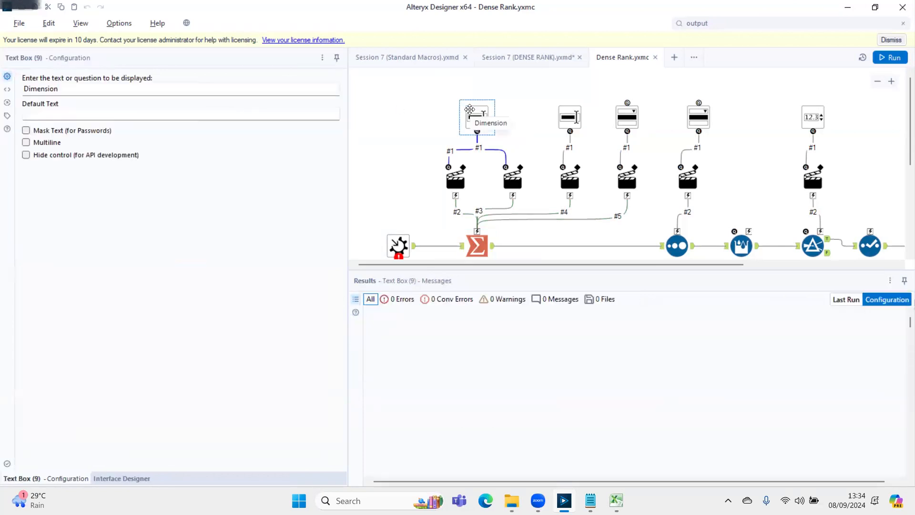
click(457, 178)
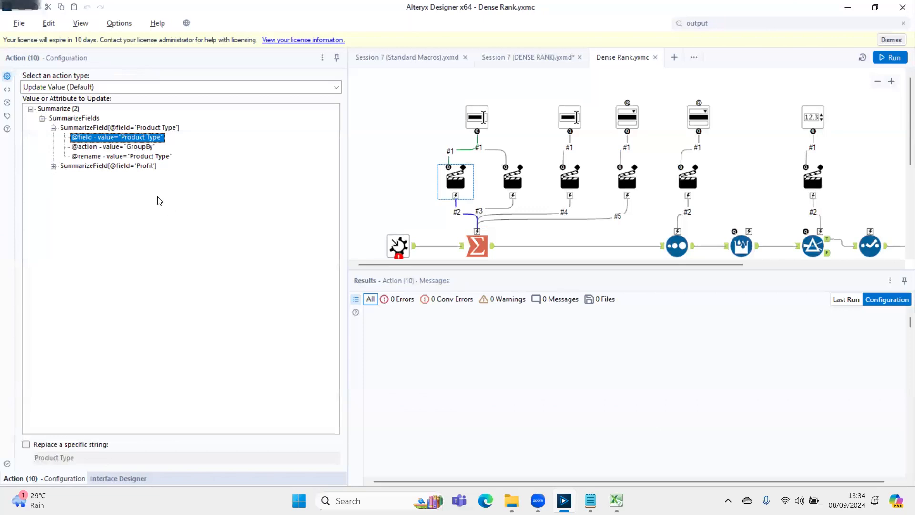
click(466, 249)
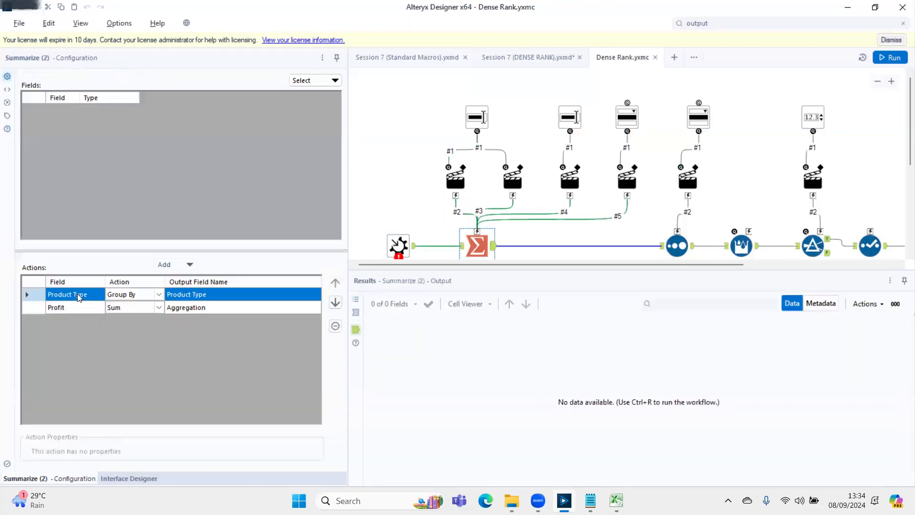
click(464, 182)
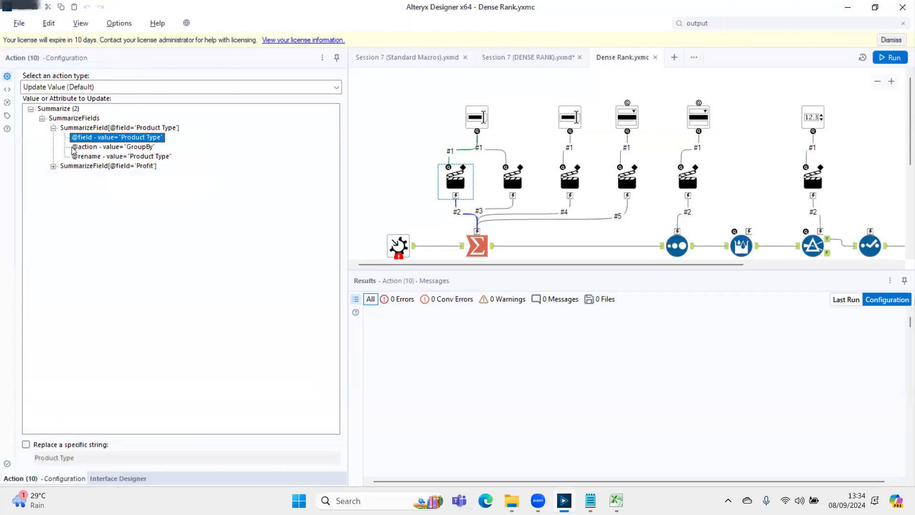
click(466, 247)
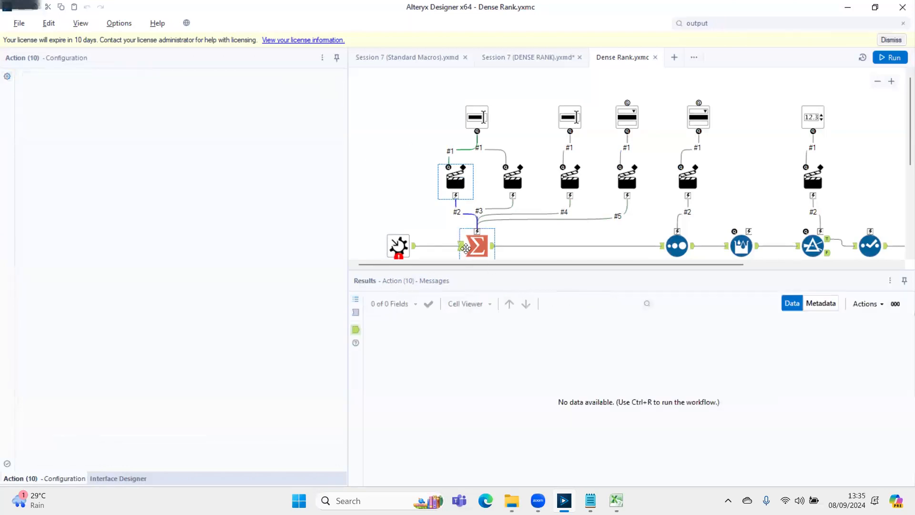
click(455, 178)
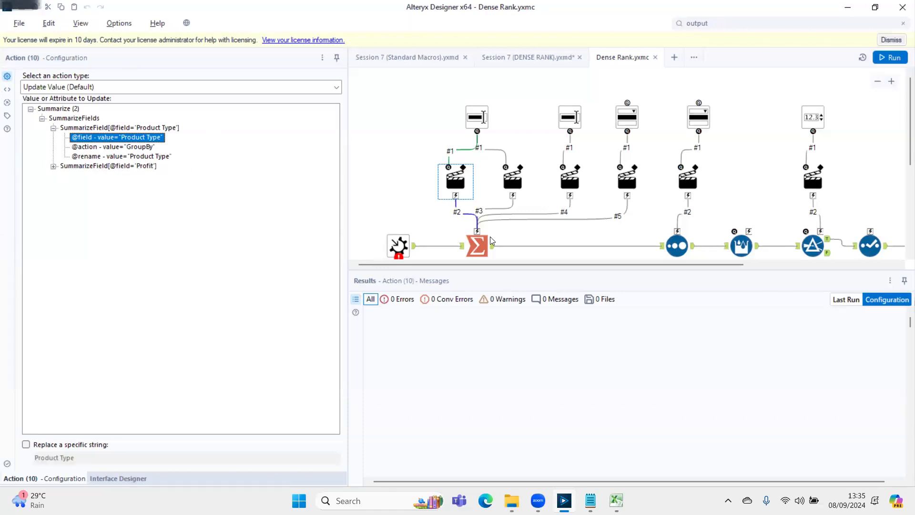
Review the macro's Multi-Row Formula expression for Rank and the Filter tool condition linked to Maximum Rank
drag(574, 272, 686, 272)
click(580, 245)
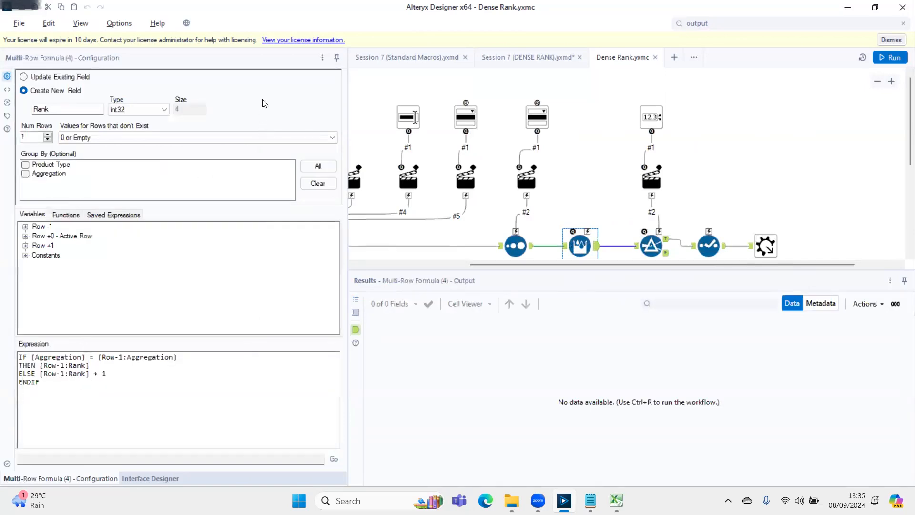
click(644, 233)
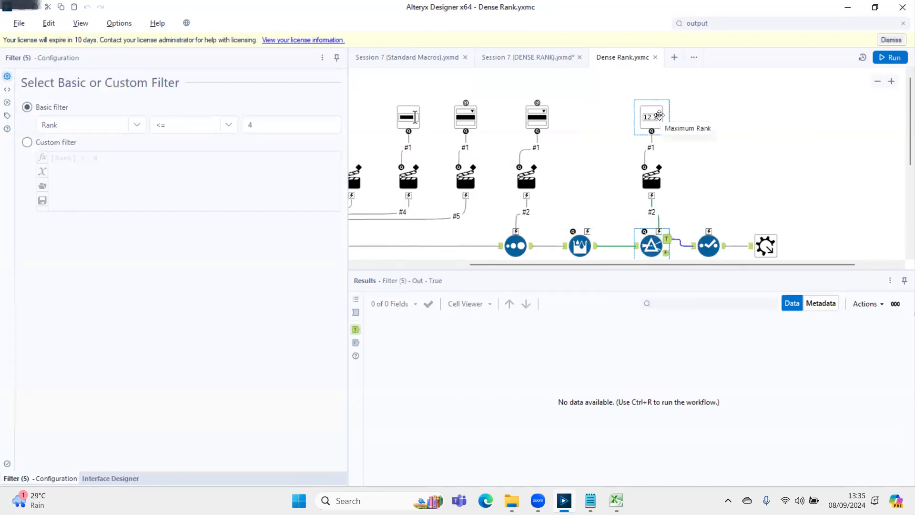
Compare the Maximum Rank numeric control's settings with the comparison value in the Filter tool's Rank condition
click(660, 115)
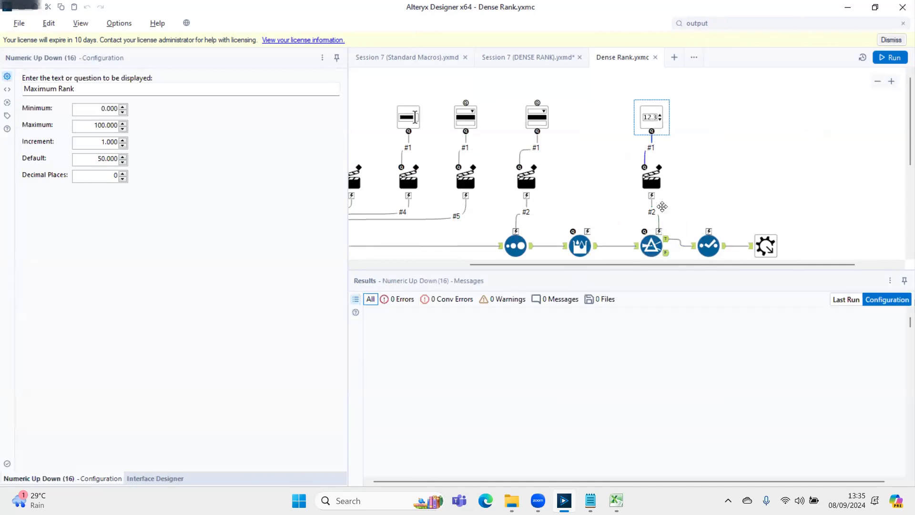
click(651, 247)
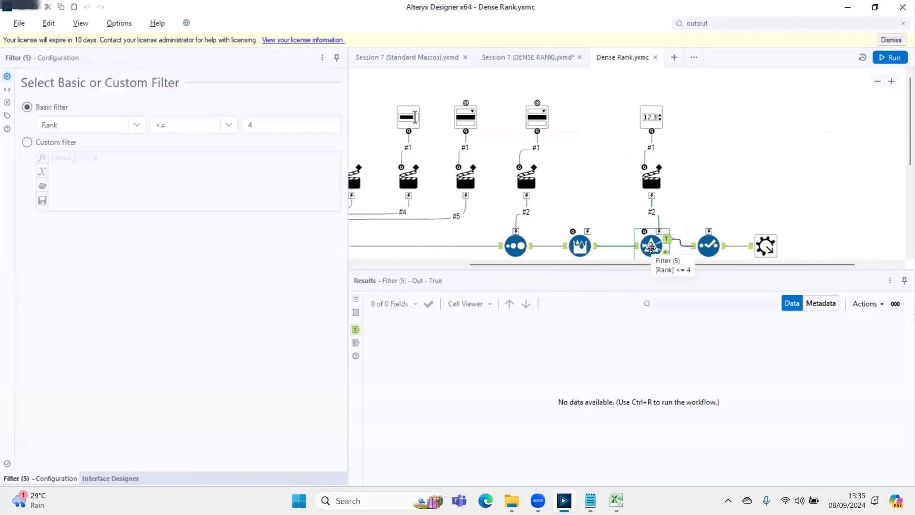
click(256, 124)
drag(255, 124, 234, 131)
Inspect the Action tool between Maximum Rank and the Filter, tracing its value tree through Simple and Operands to the Operand value
click(649, 197)
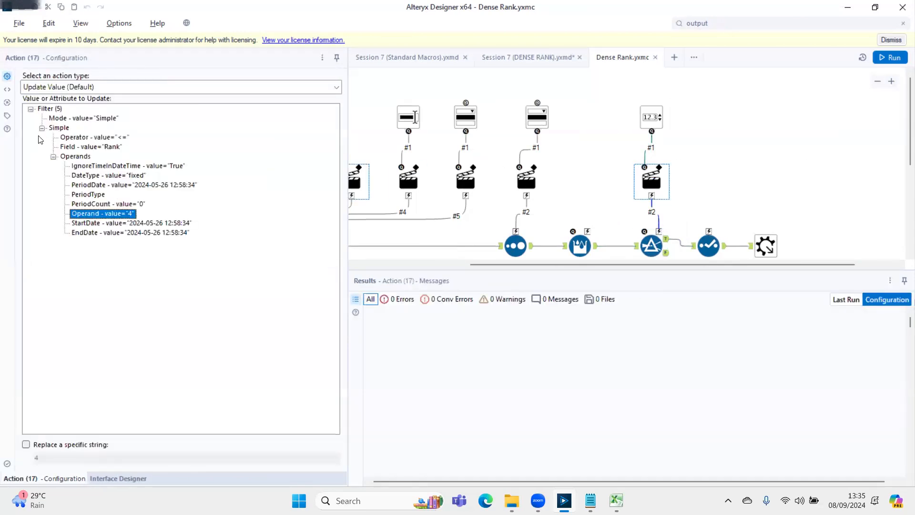
click(32, 110)
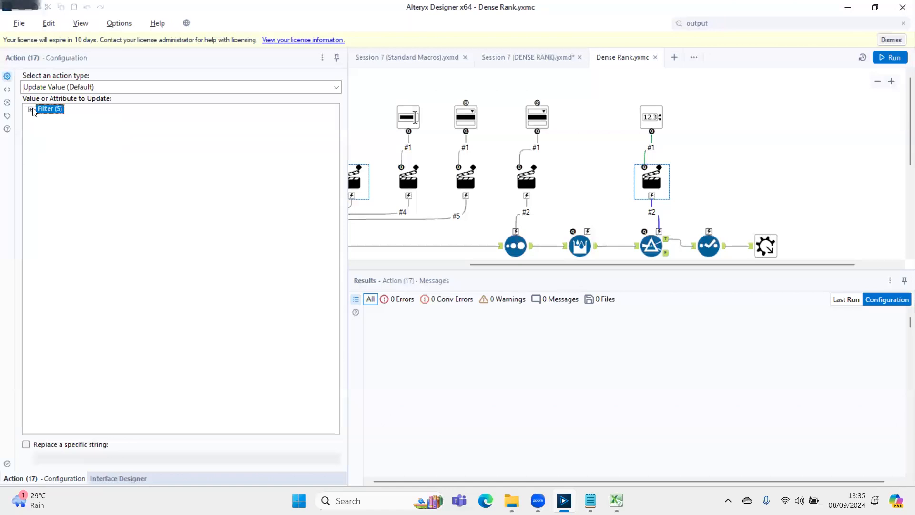
click(31, 109)
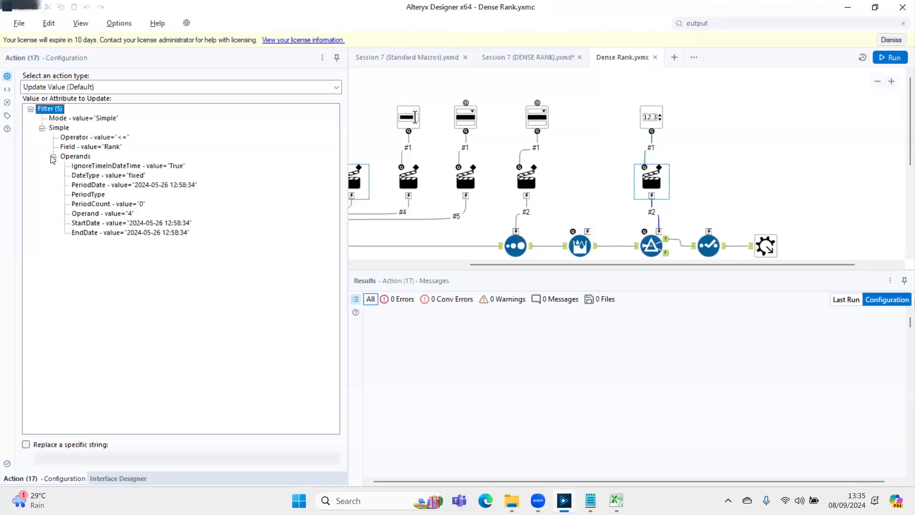
click(53, 157)
click(44, 129)
click(31, 109)
click(30, 109)
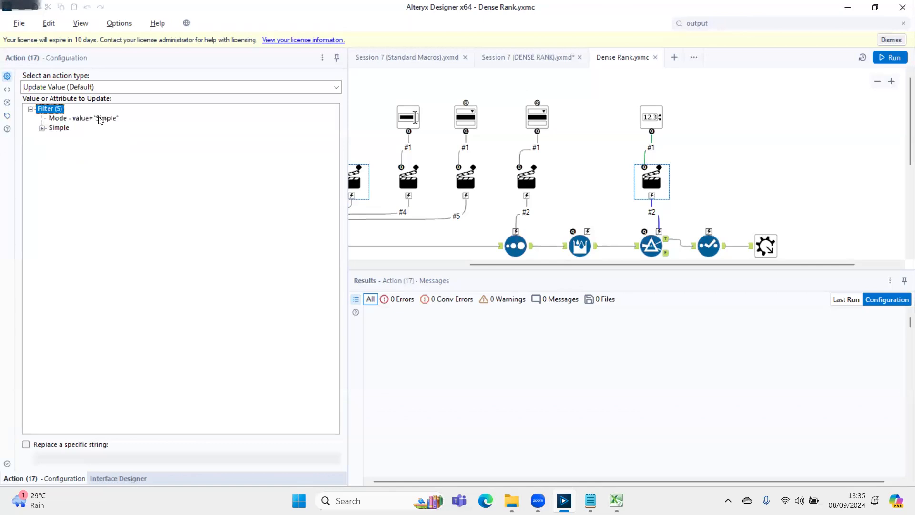
click(42, 128)
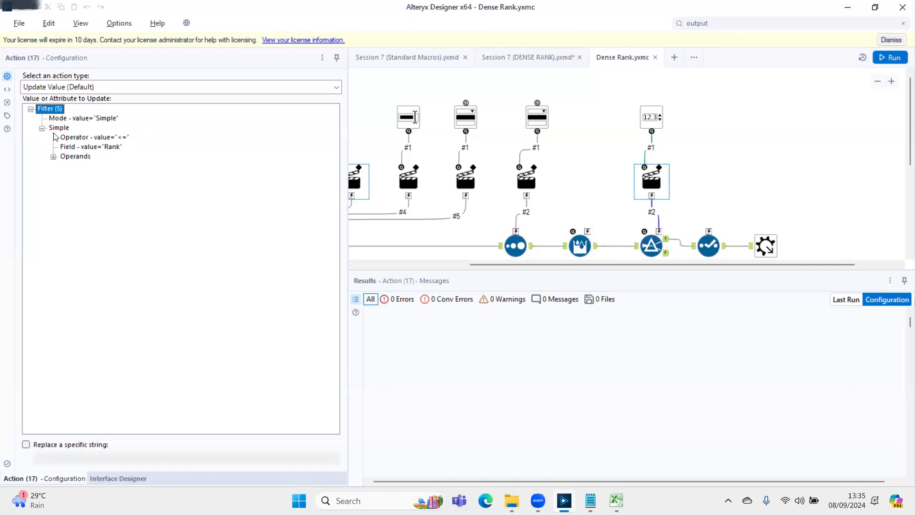
click(54, 158)
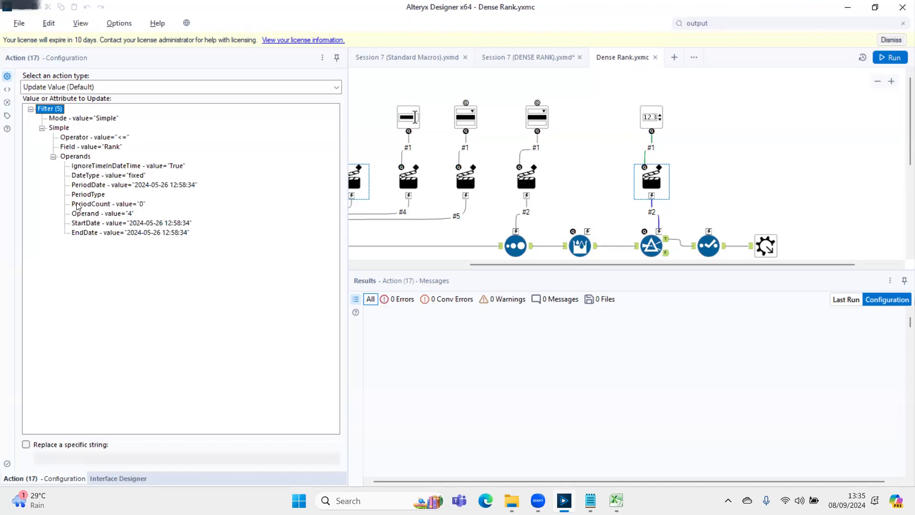
click(114, 214)
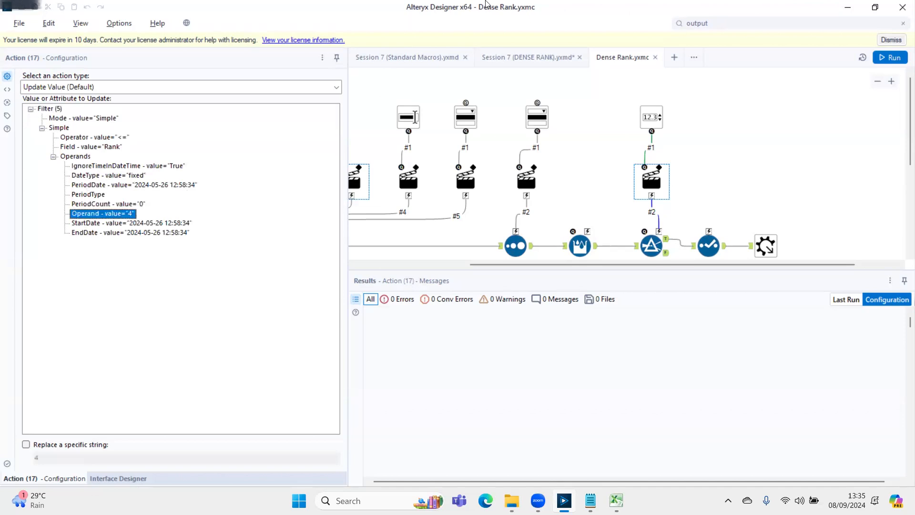
Return to the Session 7 (DENSE RANK) workflow, view its macro containers and look up the Export Workflow option
click(527, 59)
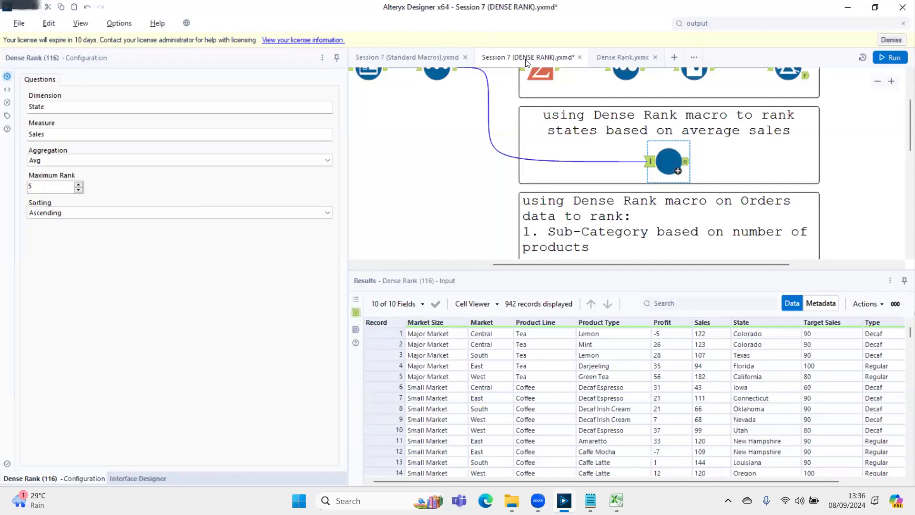
scroll(490, 164, down, 3)
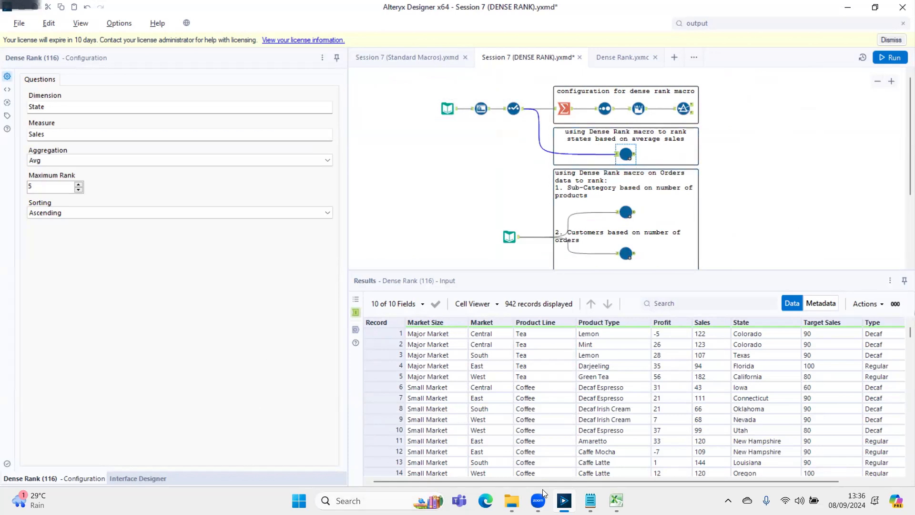
click(112, 25)
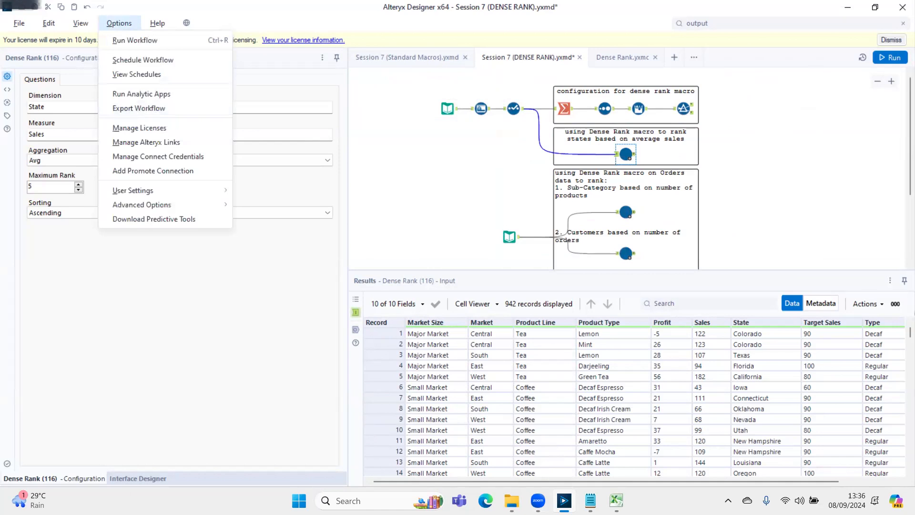
Switch to File Explorer, open the Session 7 (DENSE RANK) folder and compare its .yxzp package with the .yxmd workflow file
key(alt+Tab)
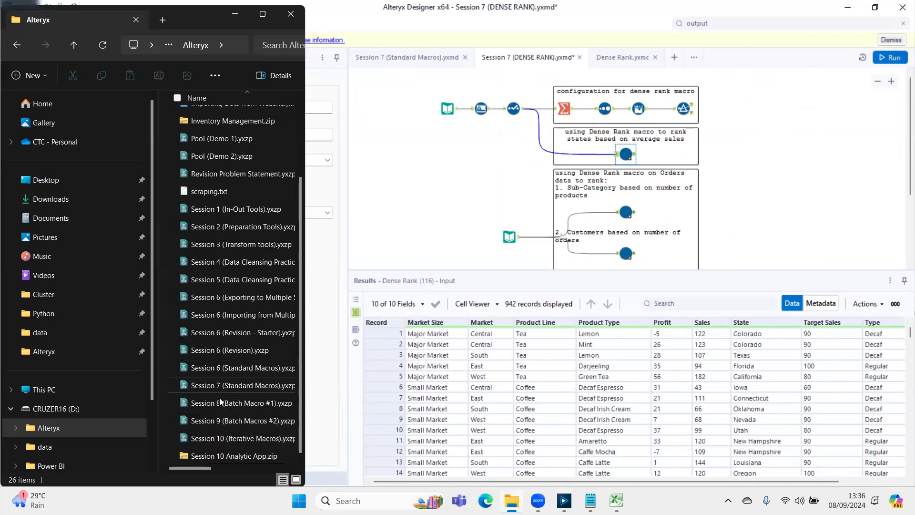
scroll(222, 254, up, 2)
double_click(235, 118)
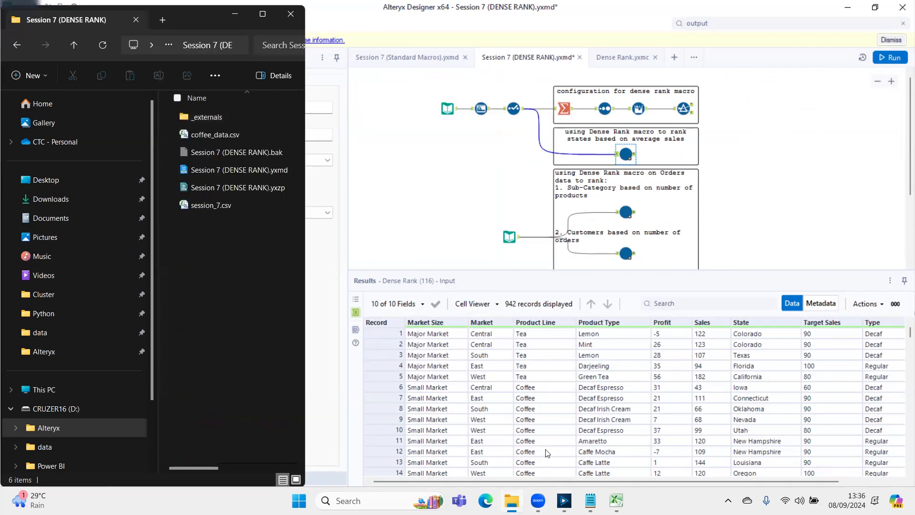
click(222, 181)
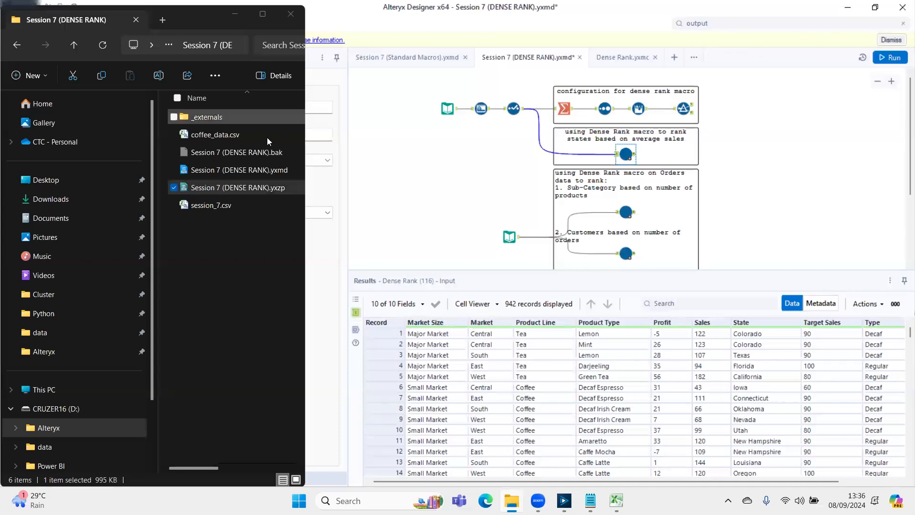
click(232, 172)
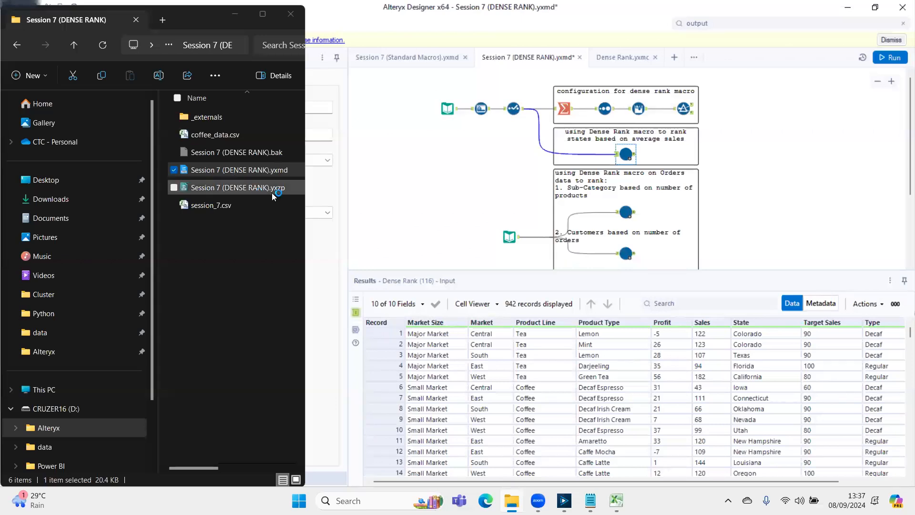
double_click(231, 170)
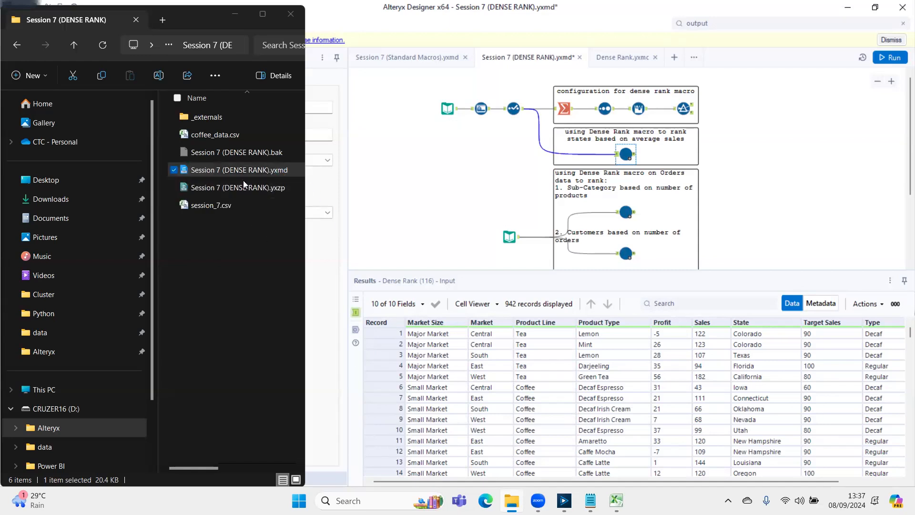
Close Alteryx Designer, discarding the workflow changes, and close the Excel ranking workbook
click(903, 5)
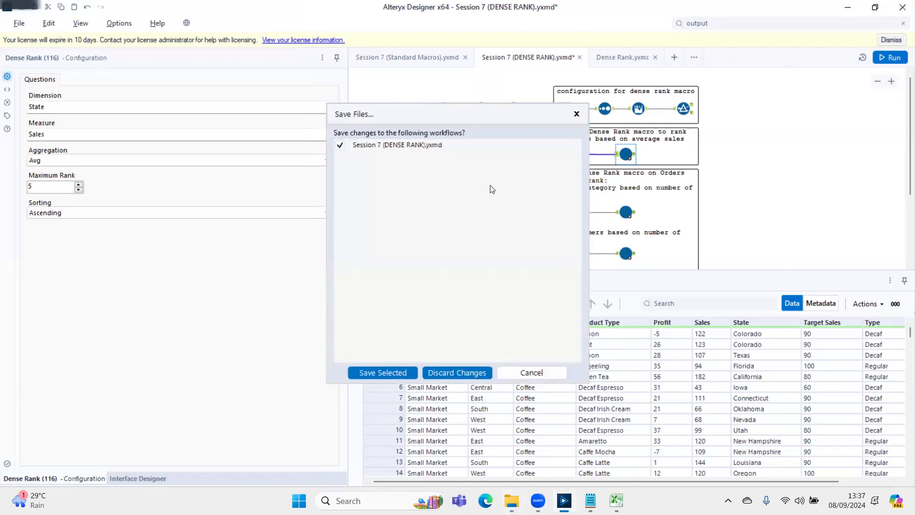
click(456, 374)
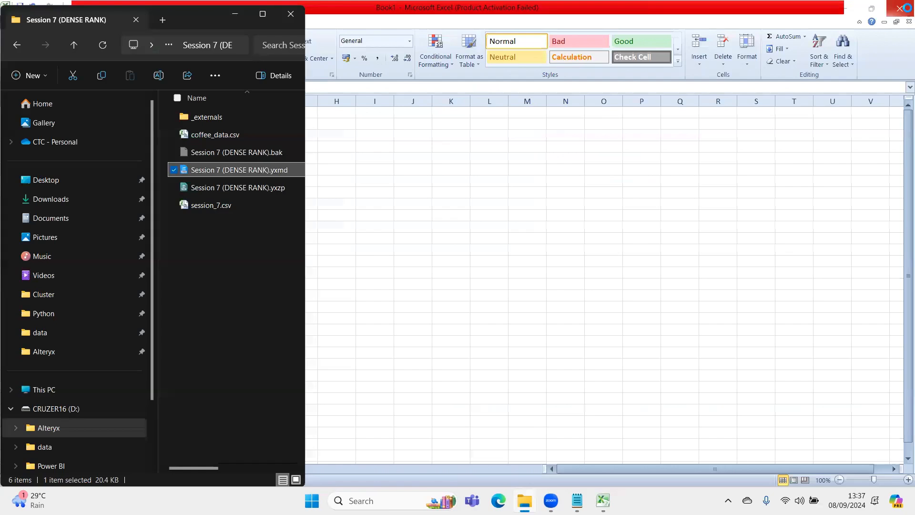
click(904, 4)
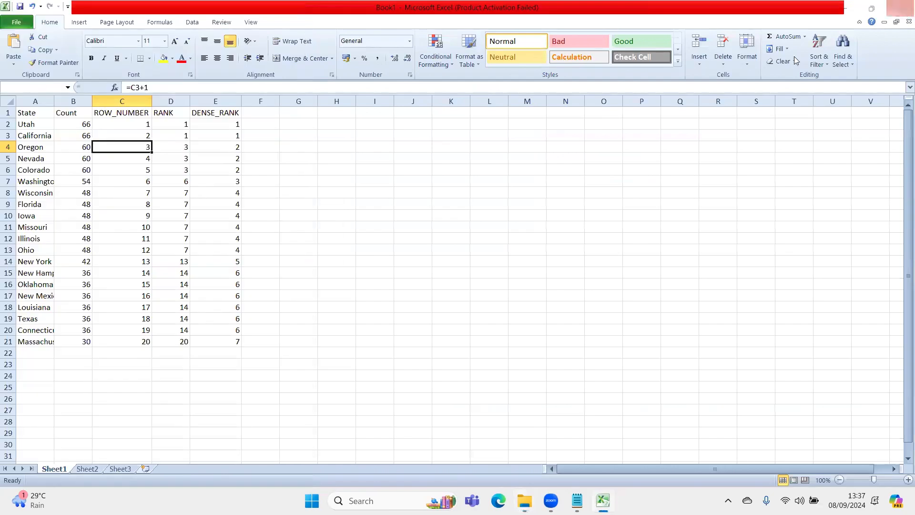
click(458, 271)
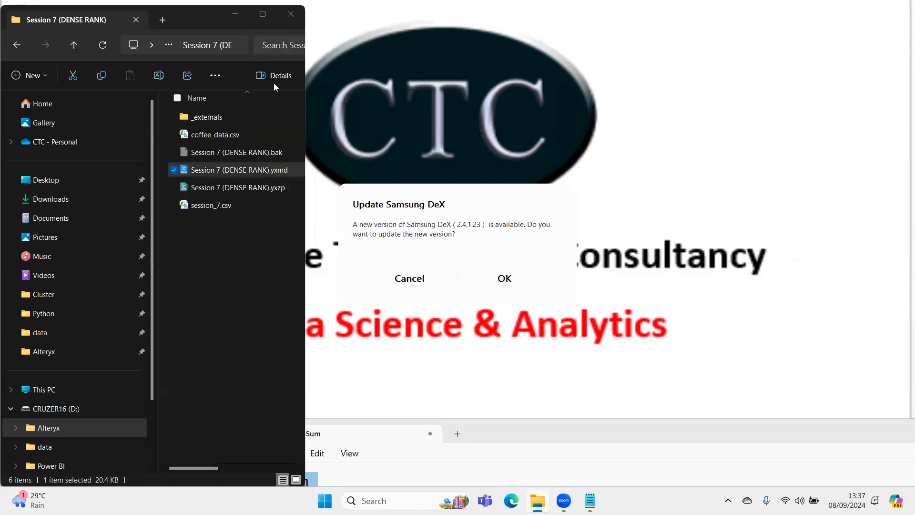
Copy the Session 7 (DENSE RANK) .yxmd and .yxzp files to the desktop
key(shift+Down)
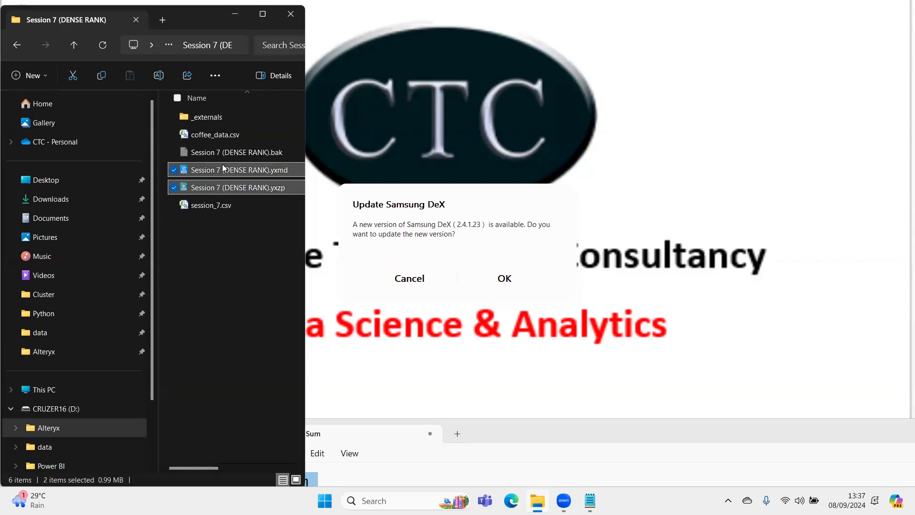
key(ctrl+c)
key(super+d)
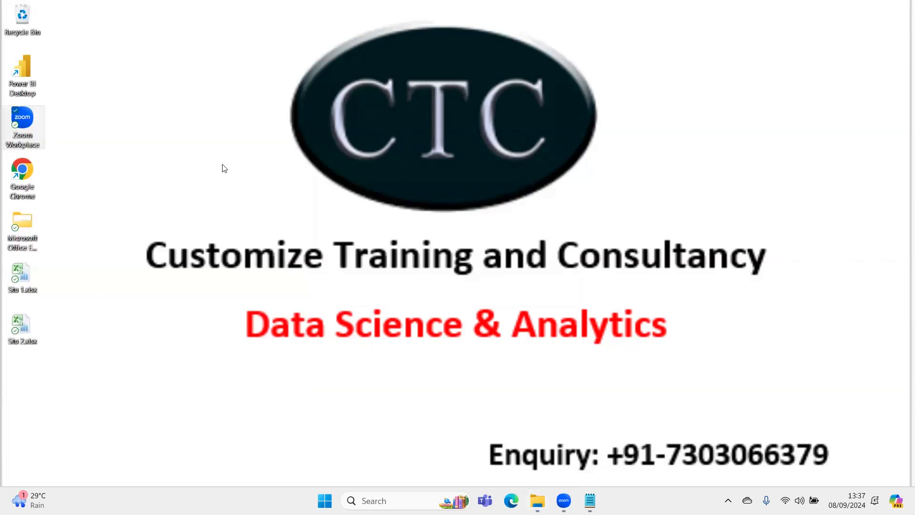
key(ctrl+v)
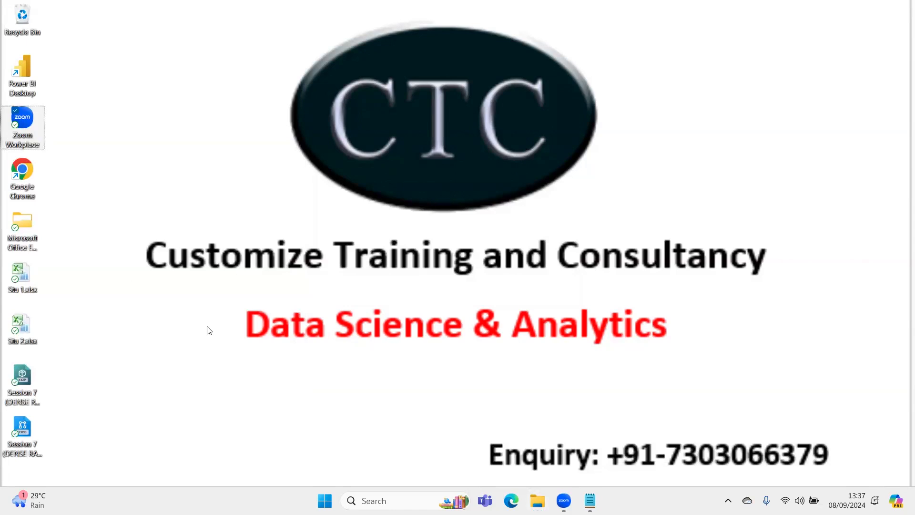
Open the desktop copy of Session 7 (DENSE RANK).yxmd in Alteryx Designer, dismiss the missing macros warning and run the workflow
click(25, 432)
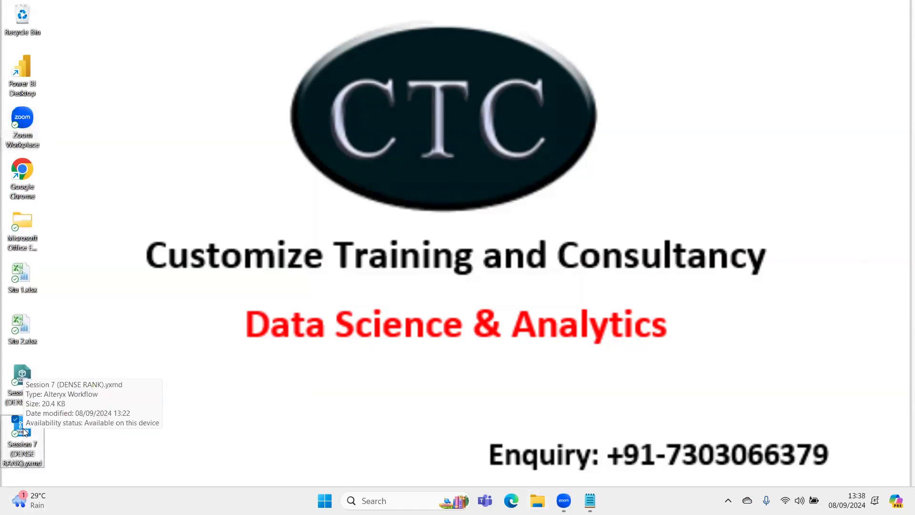
double_click(25, 431)
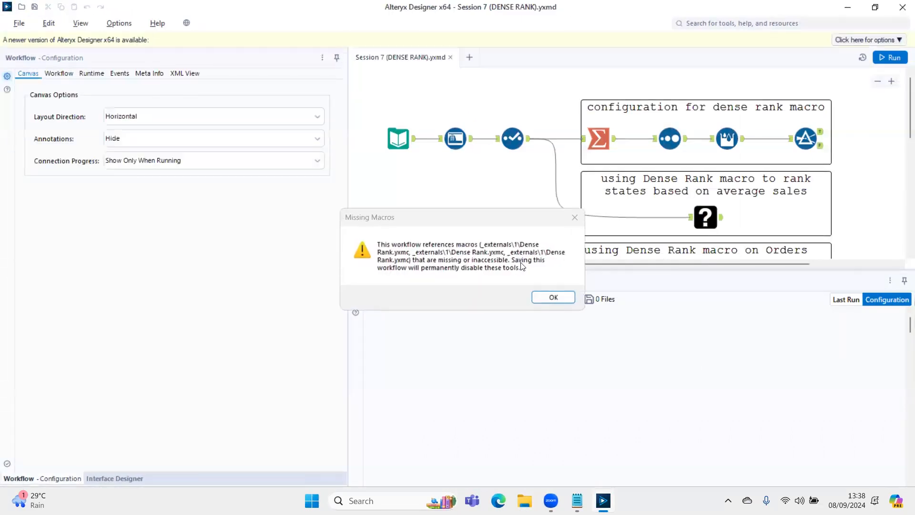
click(547, 298)
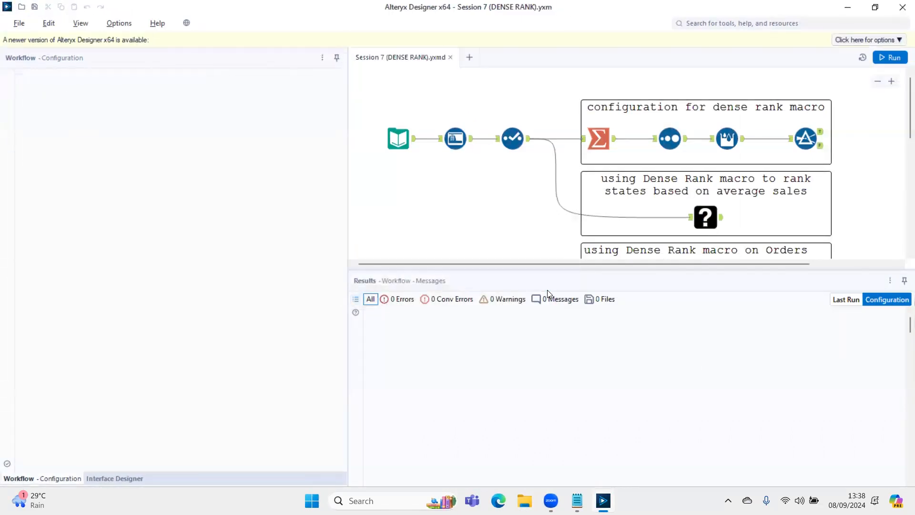
key(ctrl+r)
Examine the unresolved Dense Rank tools and the Orders Input Data source in the standalone workflow, and close it
scroll(539, 197, down, 1)
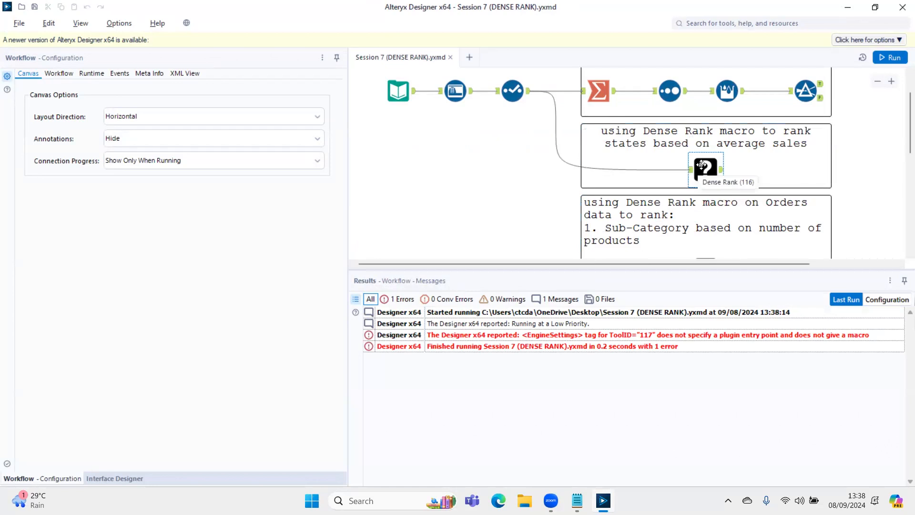
scroll(620, 186, down, 3)
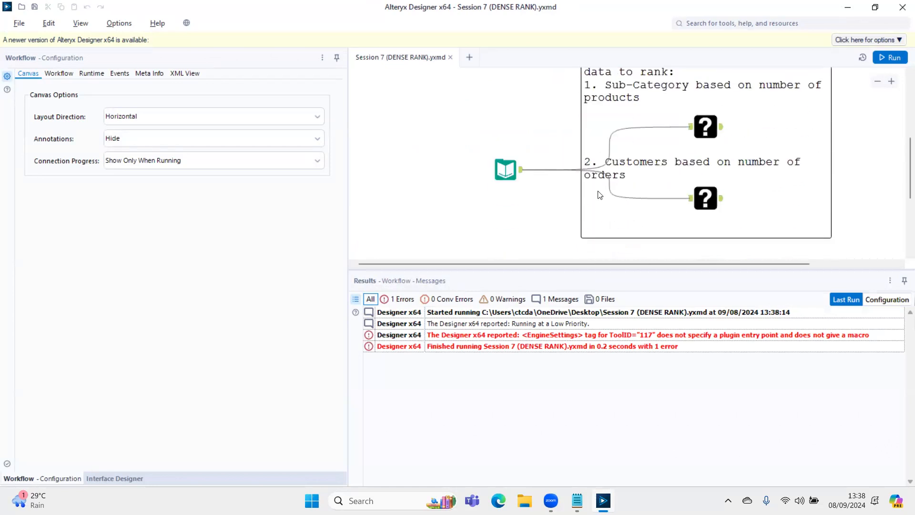
click(510, 171)
scroll(463, 176, up, 3)
scroll(457, 174, up, 2)
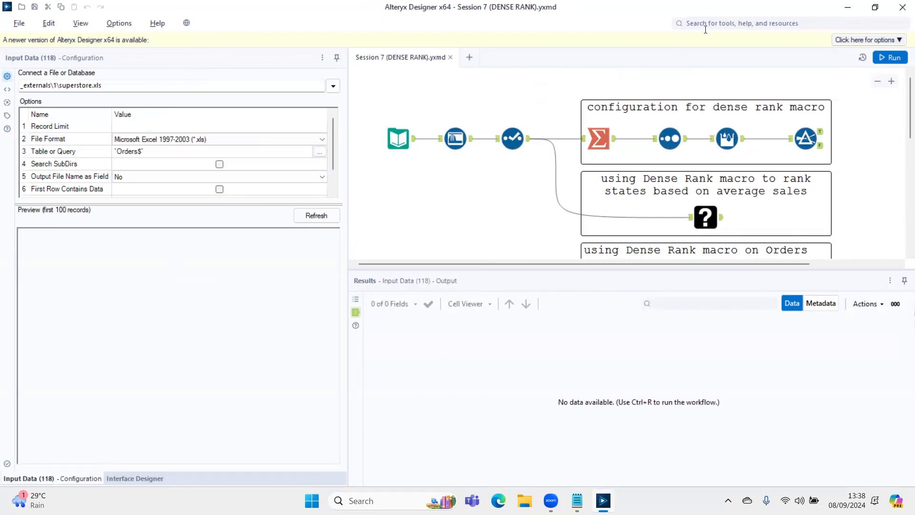
click(450, 57)
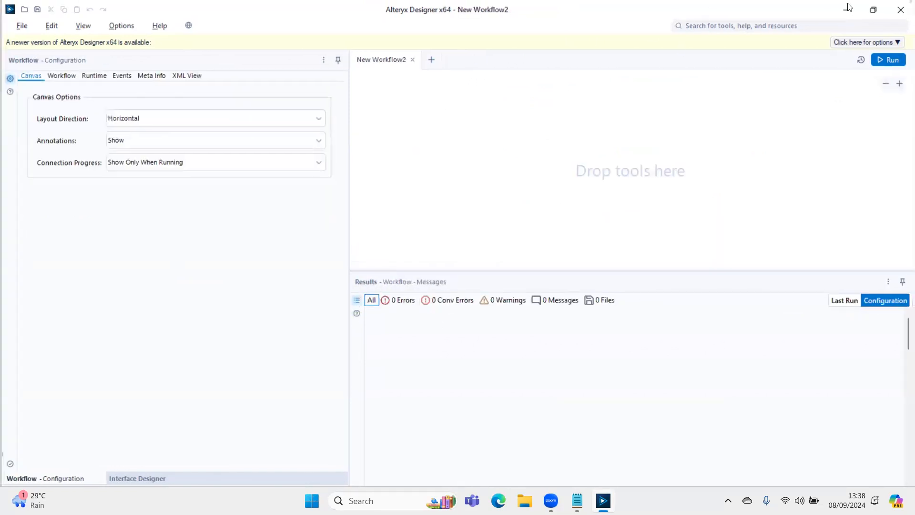
Import the desktop's Session 7 (DENSE RANK).yxzp package into its default destination directory, load the imported workflow and run it
click(849, 6)
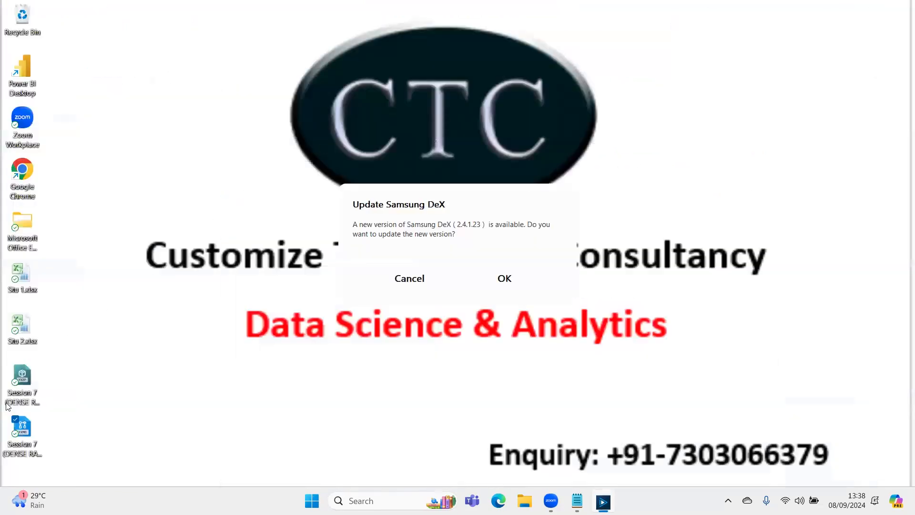
click(439, 286)
click(30, 390)
double_click(30, 390)
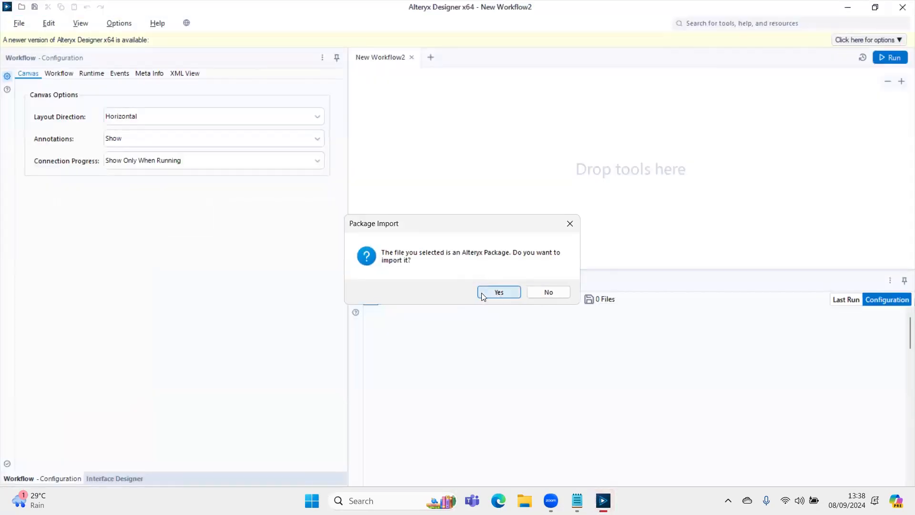
click(498, 292)
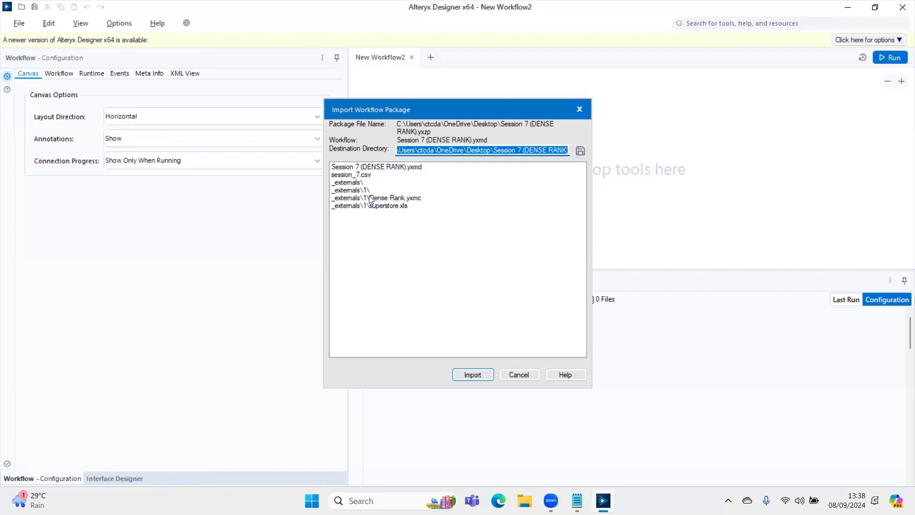
click(482, 375)
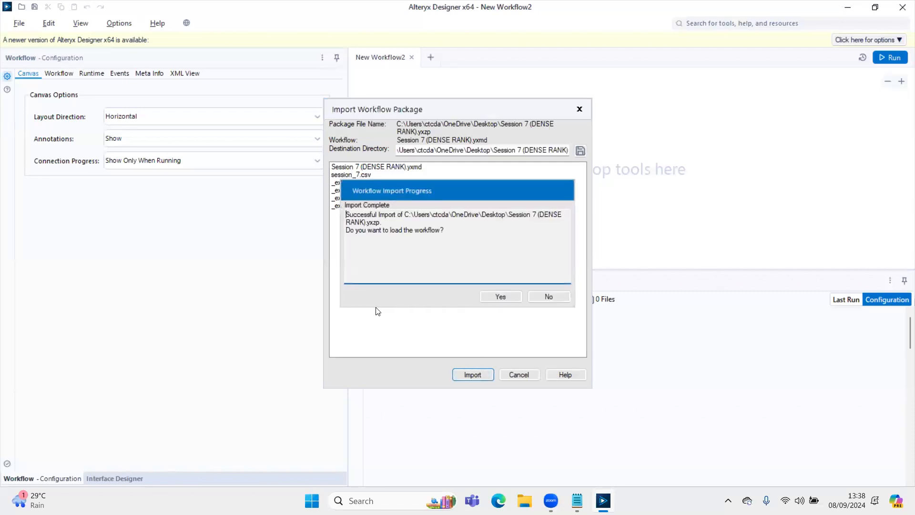
click(502, 299)
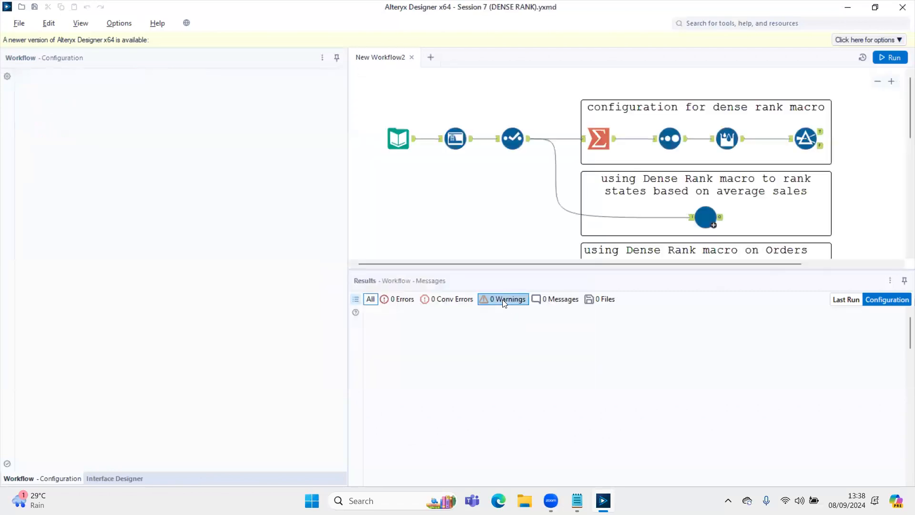
key(ctrl+r)
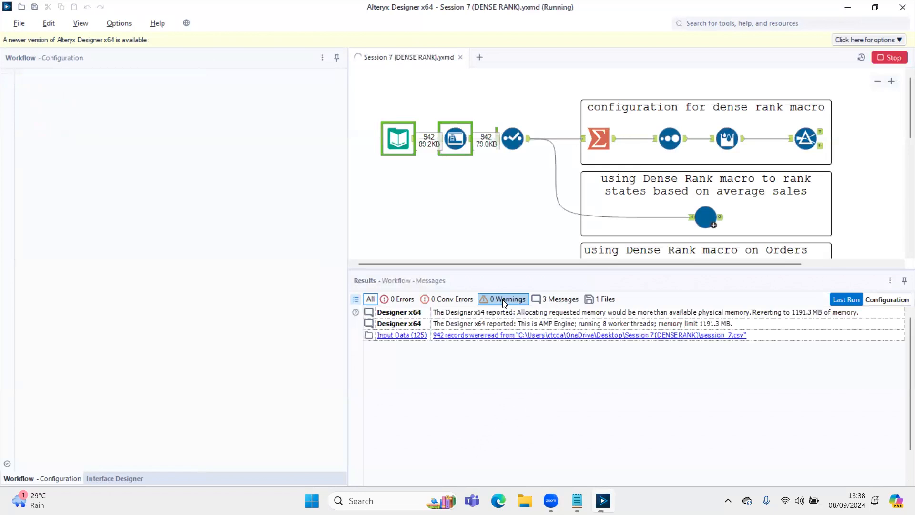